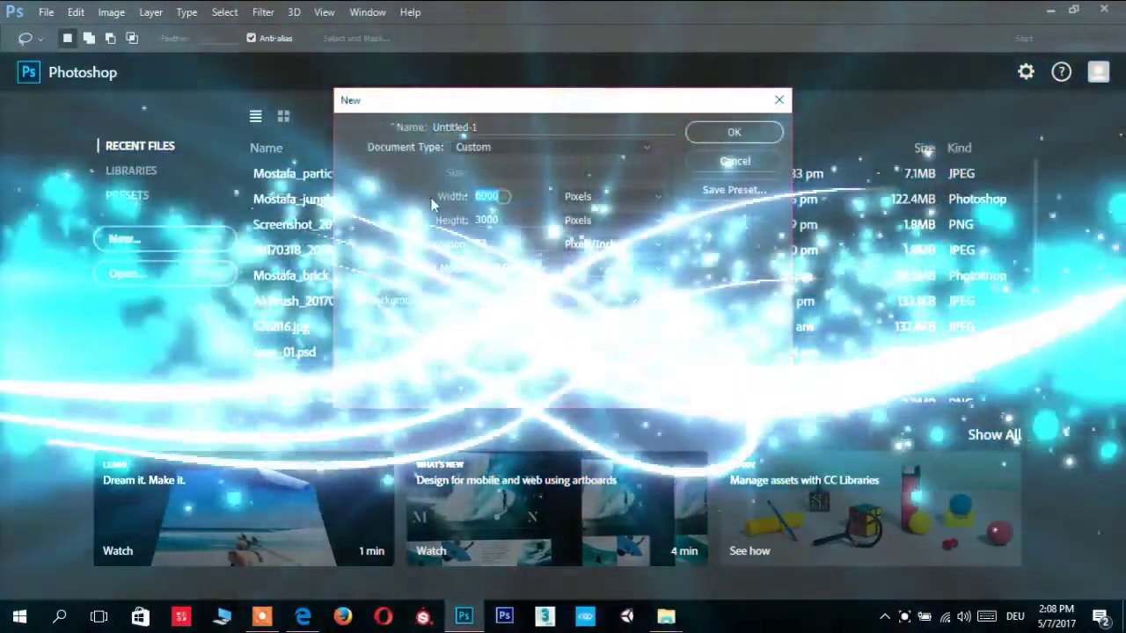
Create a 6000×3000 px, 72 ppi RGB document named LAndscape with a grey background
type("LAndscape")
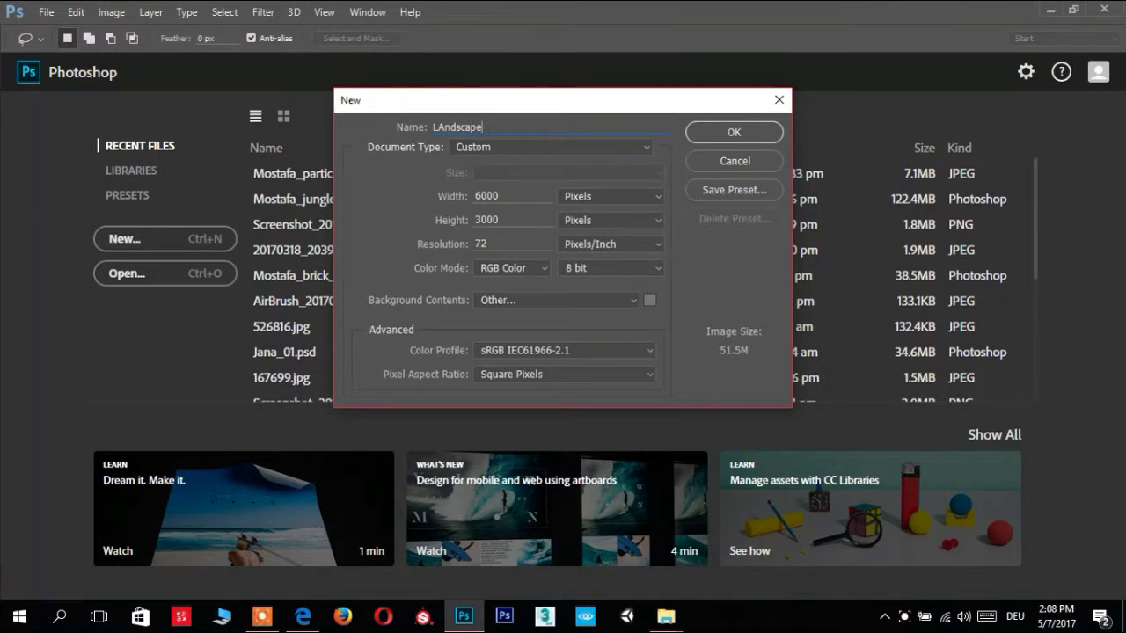
key("Return")
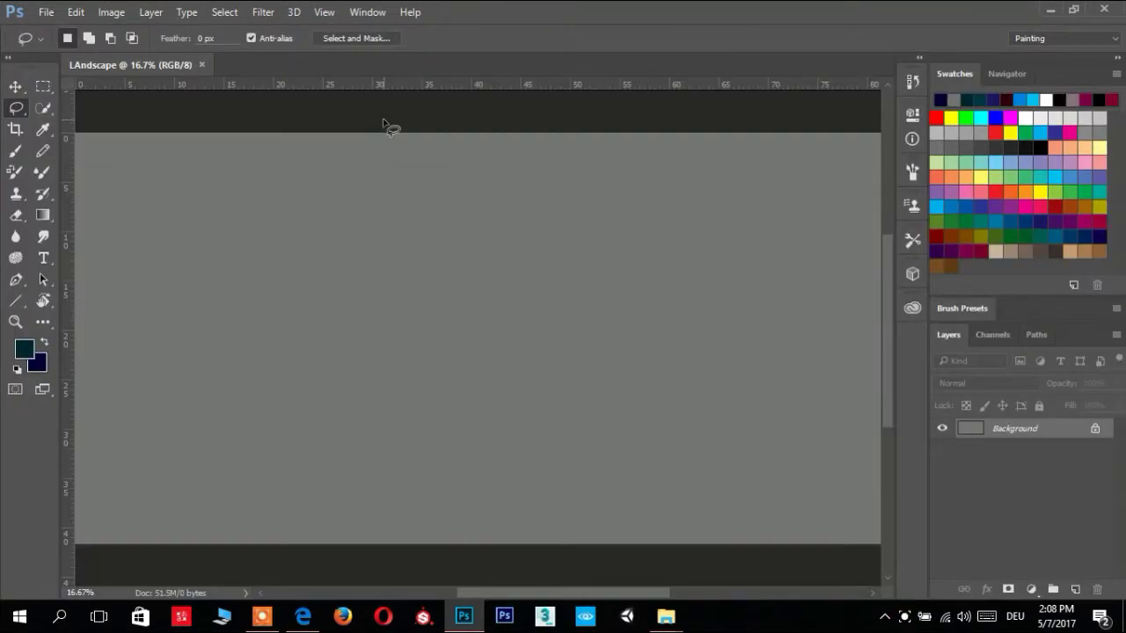
scroll(525, 248, "down", 1)
Unlock the background as Layer 0 and fill it with dark navy
left_click(1094, 431)
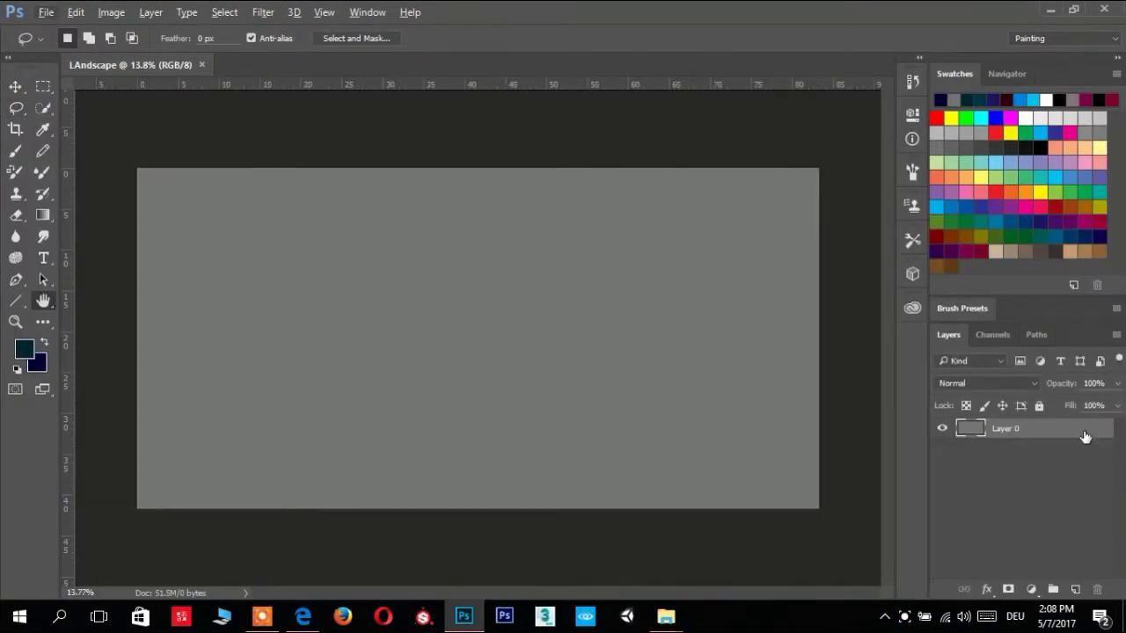
double_click(971, 429)
key("Escape")
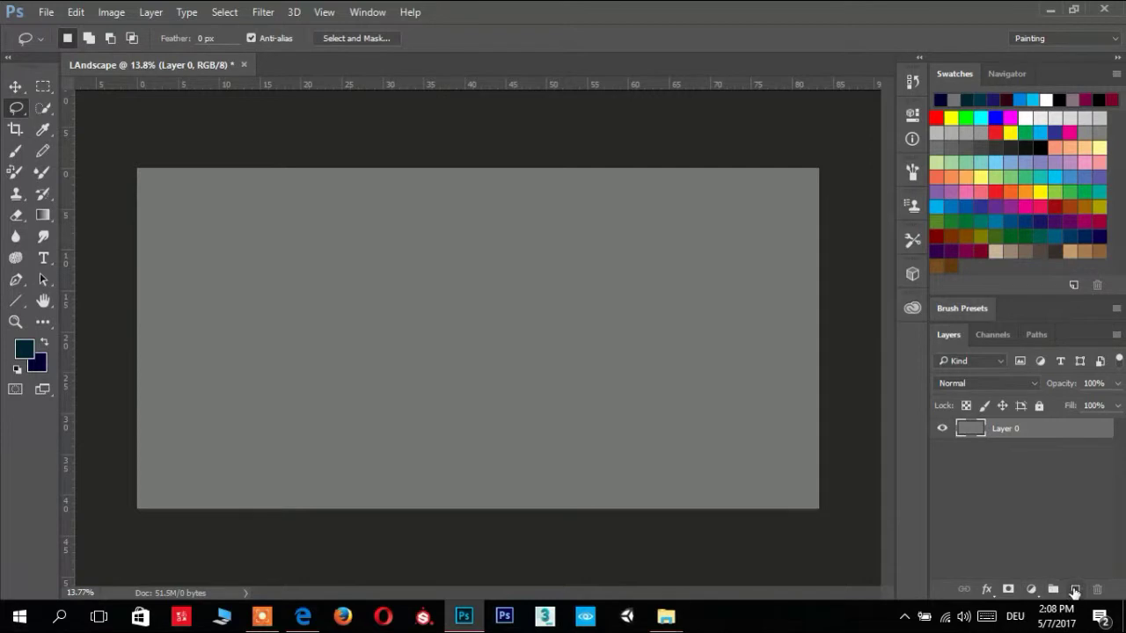
left_click(1074, 590)
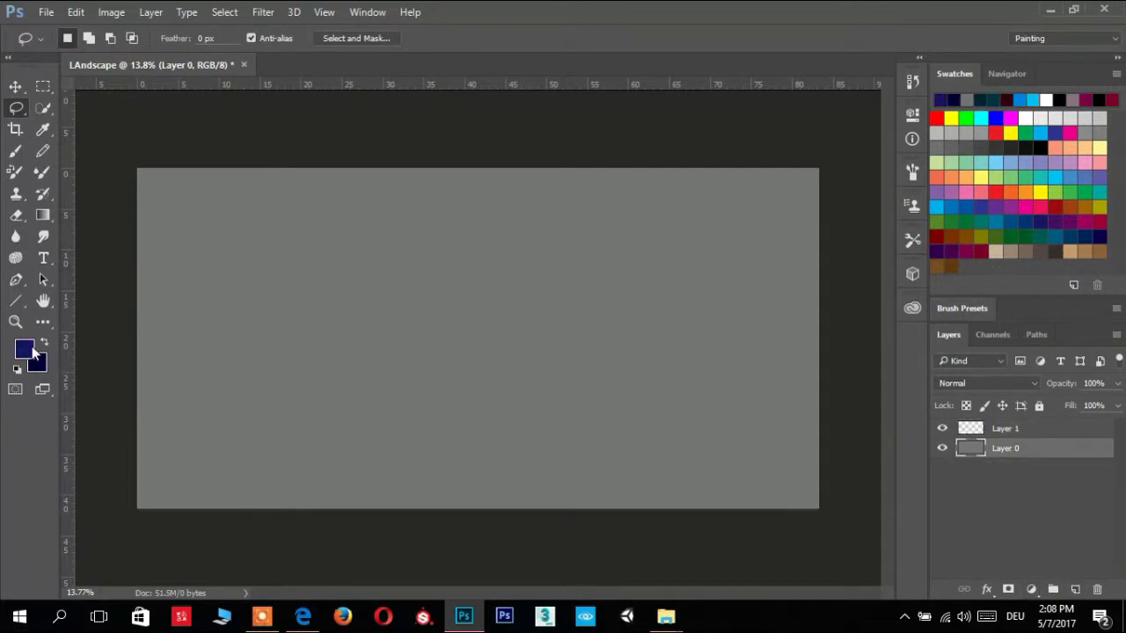
left_click(24, 349)
left_click(904, 163)
key("alt+BackSpace")
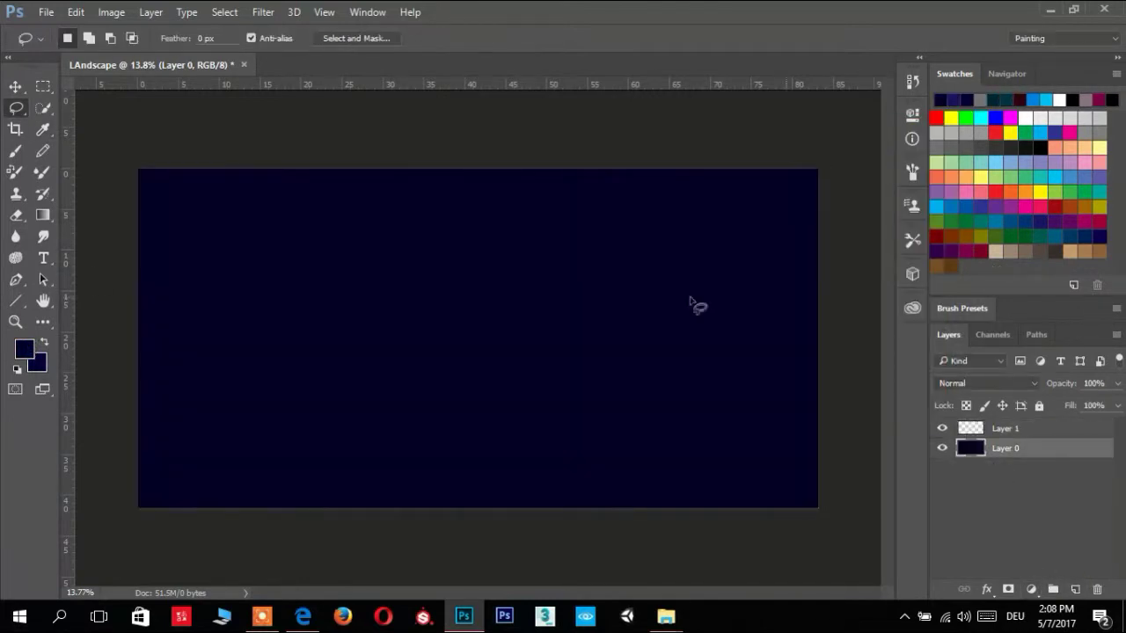
Set a brighter blue foreground on Layer 1 and add a Gradient Fill layer
left_click(24, 349)
left_click(870, 164)
left_click(1011, 428)
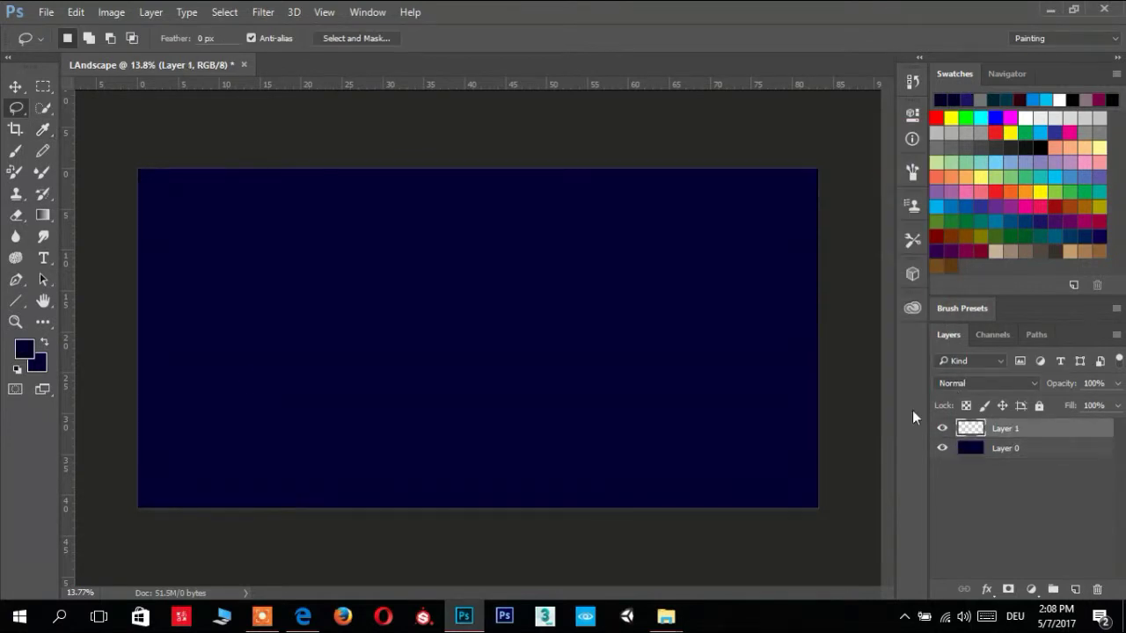
left_click(27, 348)
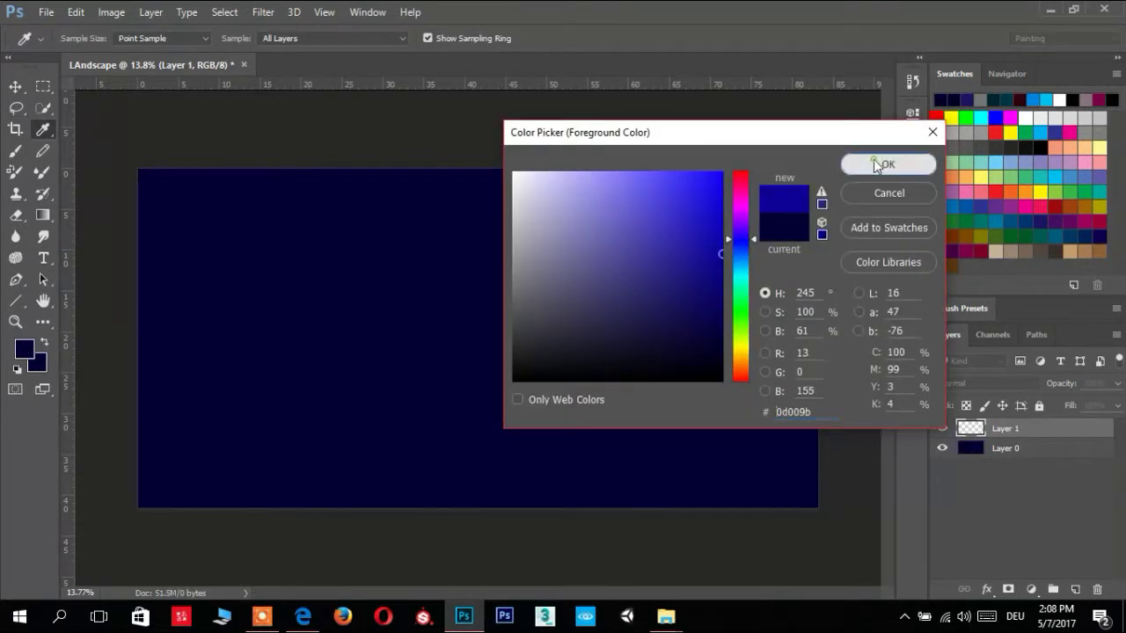
left_click(905, 164)
left_click(1031, 589)
left_click(1002, 248)
Give Gradient Fill 1 a blue foreground-to-background gradient with a lighter blue left stop
left_click(937, 134)
double_click(809, 170)
left_click_drag(885, 238, 881, 238)
left_click(888, 130)
left_click(721, 350)
left_click(795, 413)
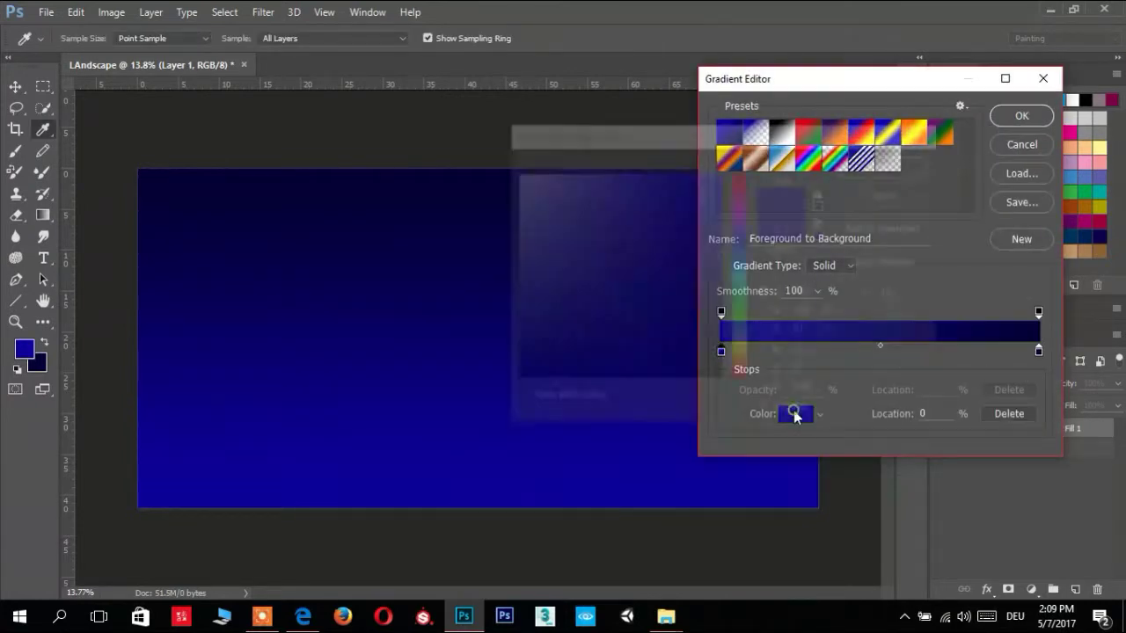
left_click_drag(741, 238, 742, 259)
left_click(886, 164)
left_click(1039, 350)
left_click(794, 414)
left_click(874, 194)
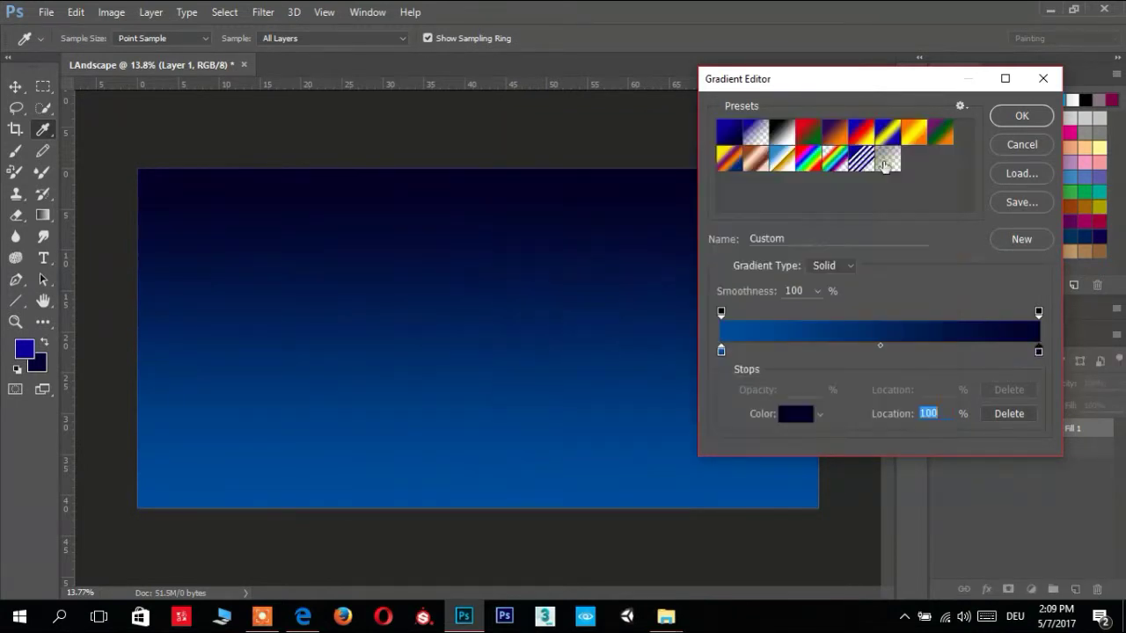
left_click(1011, 117)
Duplicate Gradient Fill 1 and make the copy a Radial gradient at 221% scale
right_click(970, 428)
key("Escape")
key("ctrl+j")
double_click(970, 428)
left_click(879, 156)
left_click(872, 174)
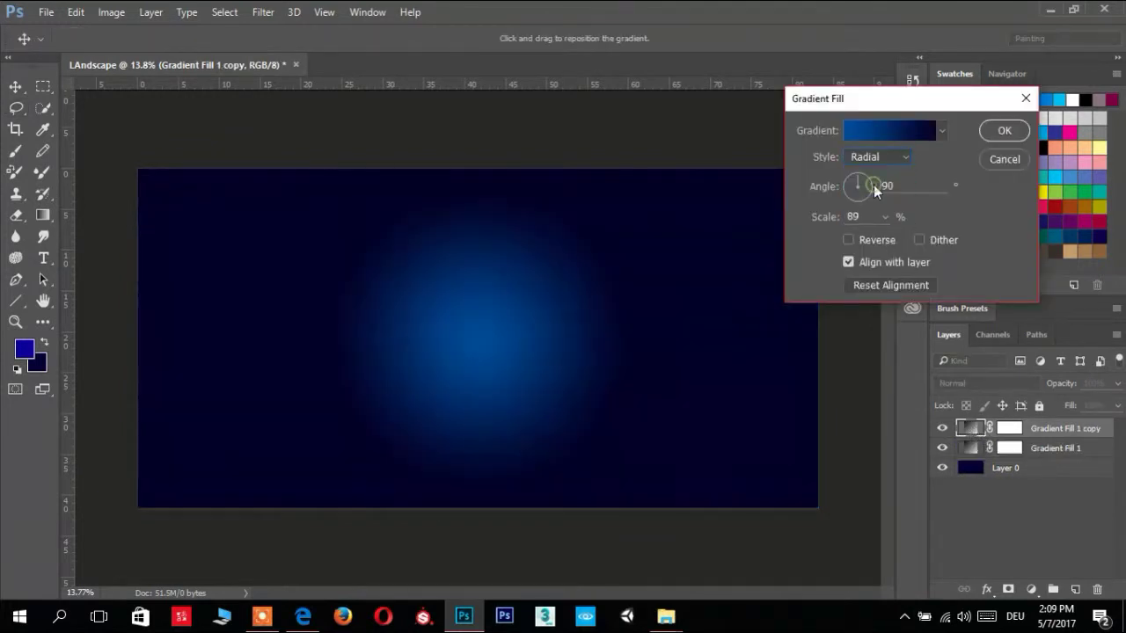
left_click_drag(884, 218, 893, 239)
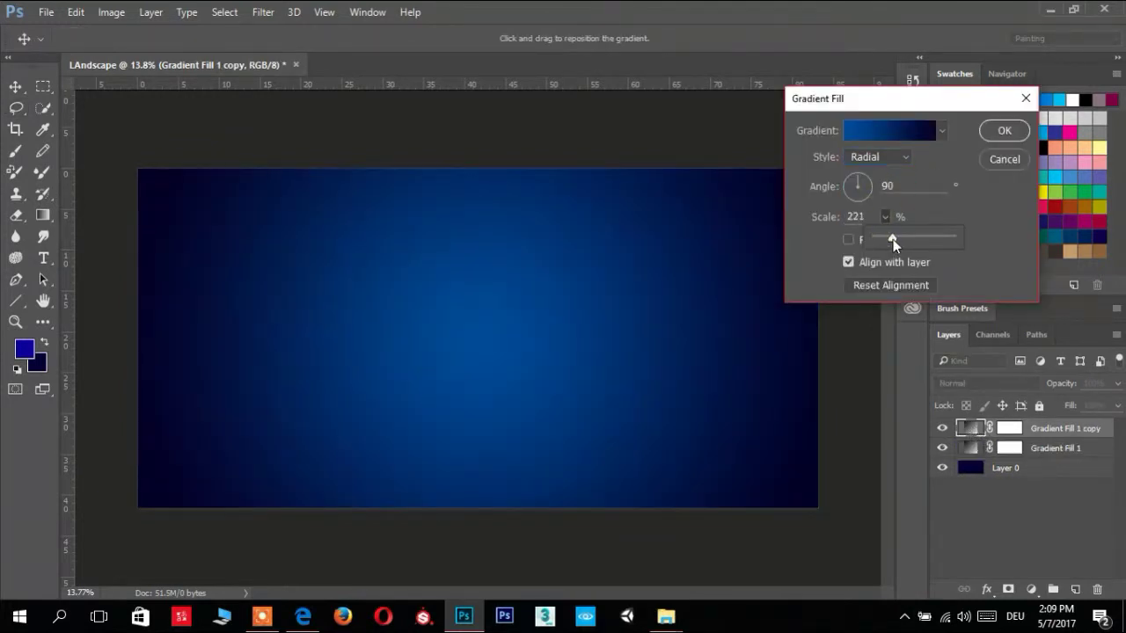
left_click(994, 130)
Target the radial copy's layer mask with default black and white colours and the Brush
left_click(1008, 428)
key("d")
key("b")
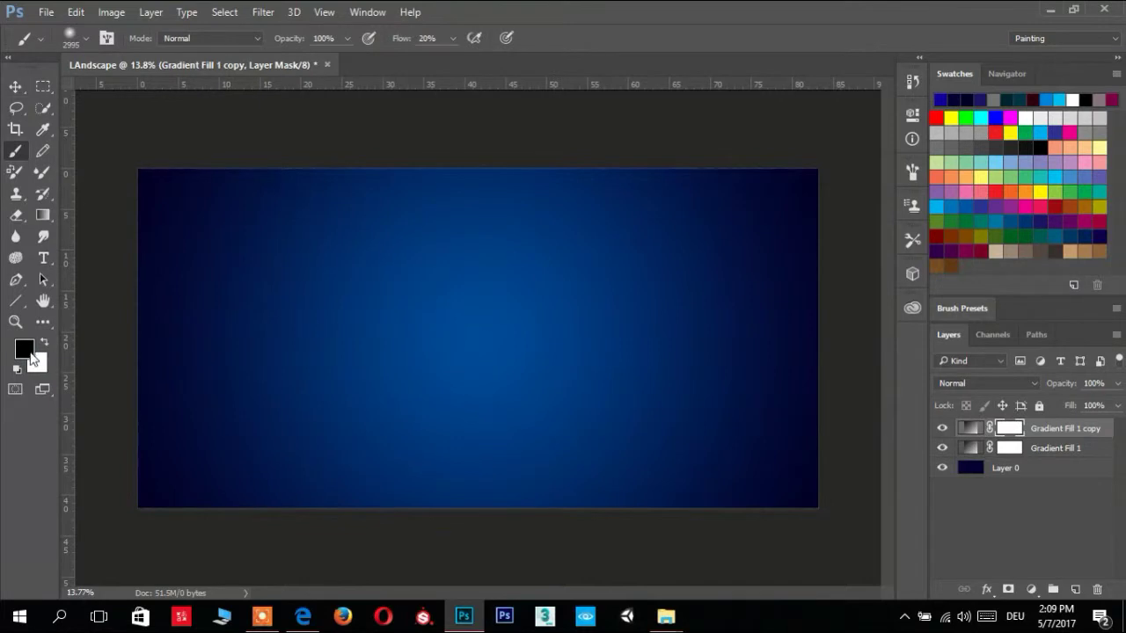
Brush black across the top of the radial copy's mask with a soft, larger brush
left_click_drag(187, 182, 633, 189)
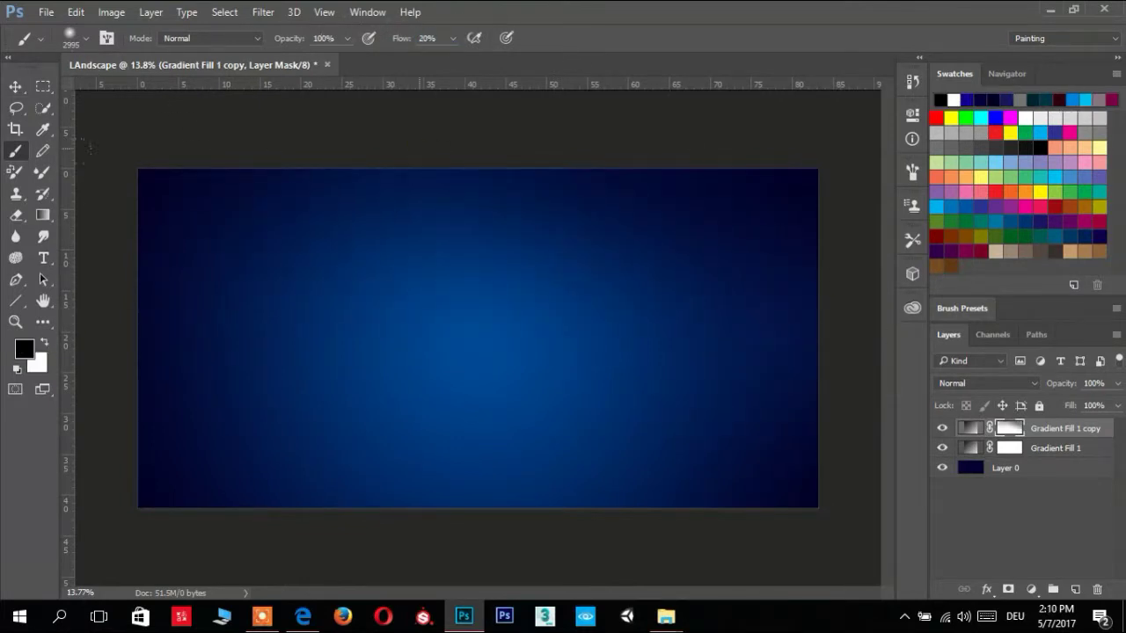
type("2")
left_click_drag(492, 338, 528, 349)
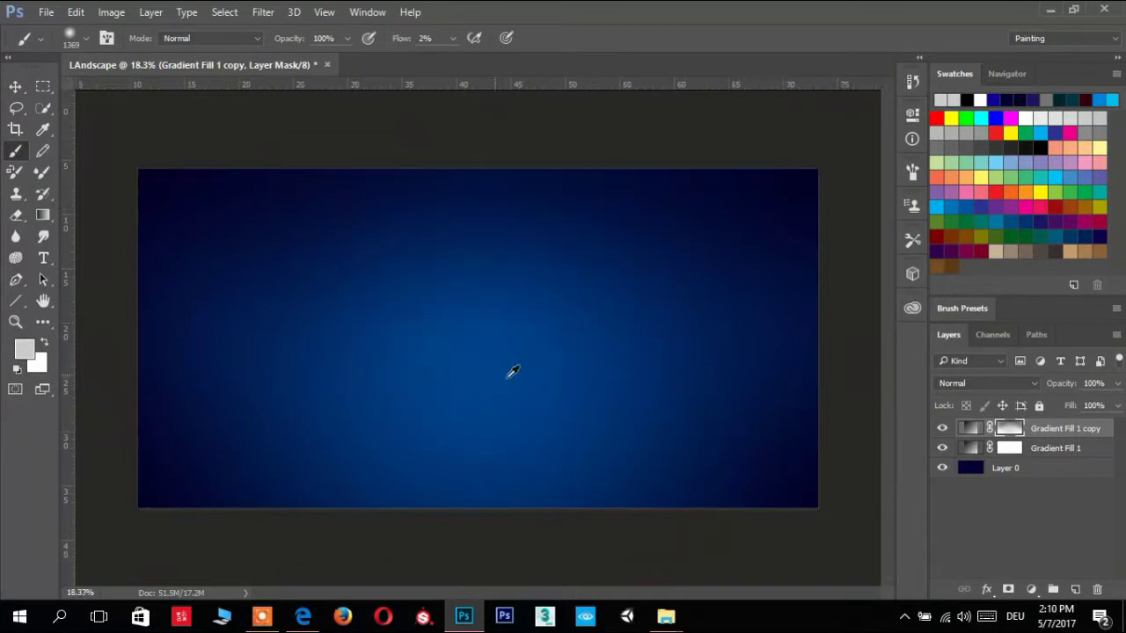
scroll(493, 352, "up", 1)
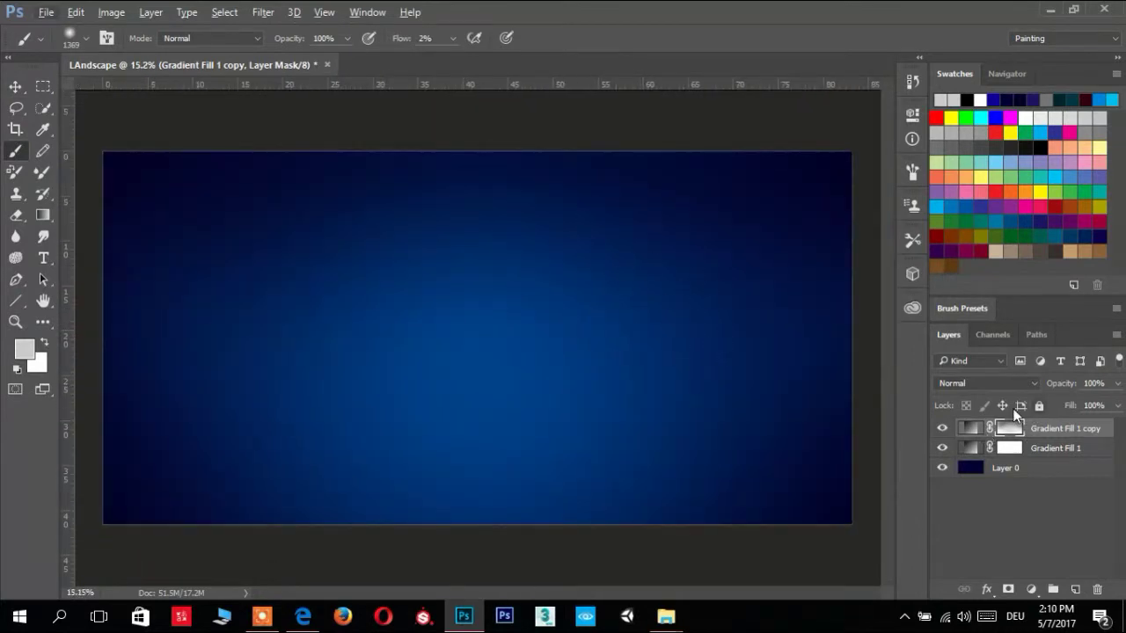
Group Layer 0 and both gradient fills into a group named BG
left_click(1037, 467, "shift")
key("ctrl+g")
double_click(995, 427)
type("BG")
key("Return")
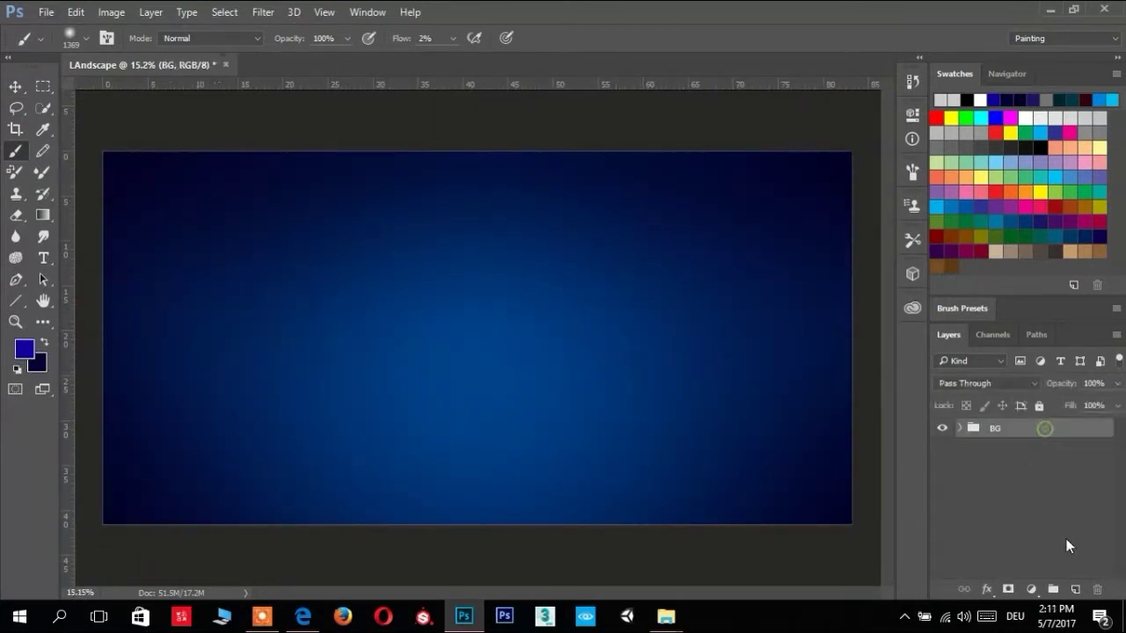
left_click(1075, 589)
Lasso a cliff outline rising from the right edge on Layer 1
key("l")
scroll(528, 279, "down", 1)
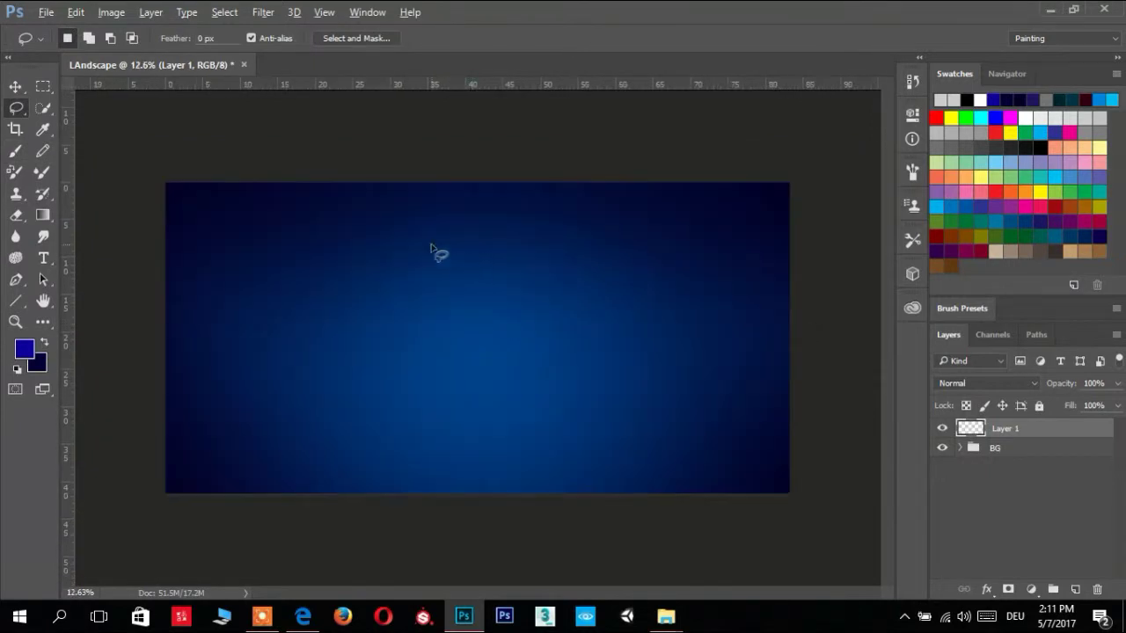
scroll(480, 266, "up", 1)
scroll(857, 403, "down", 1)
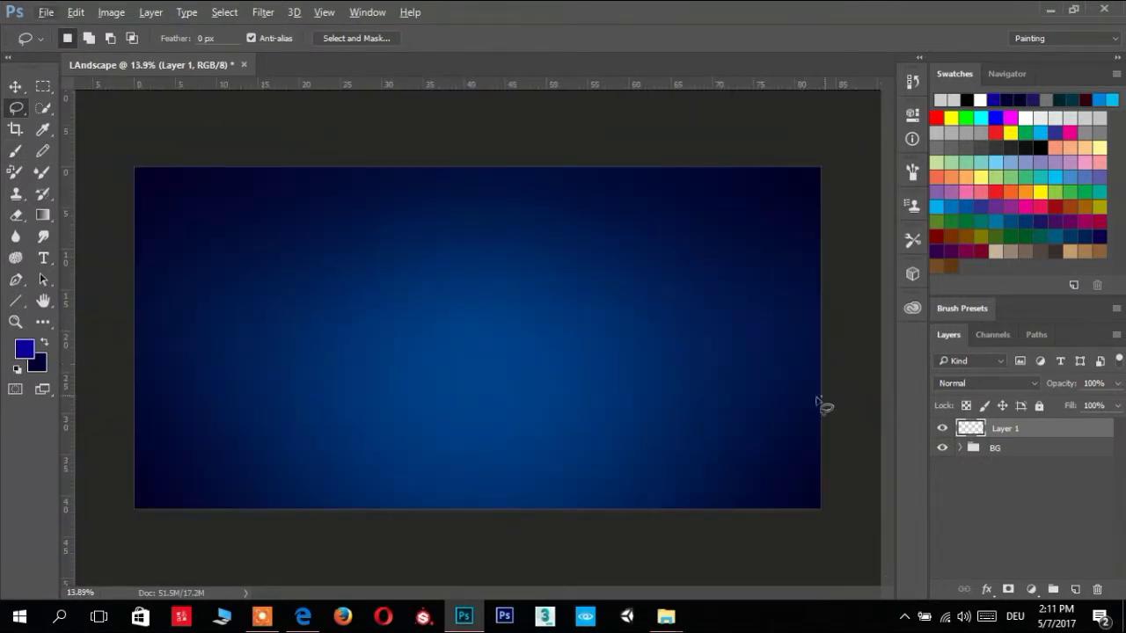
left_click_drag(692, 398, 699, 414)
left_click_drag(821, 390, 763, 405)
left_click_drag(694, 446, 698, 453)
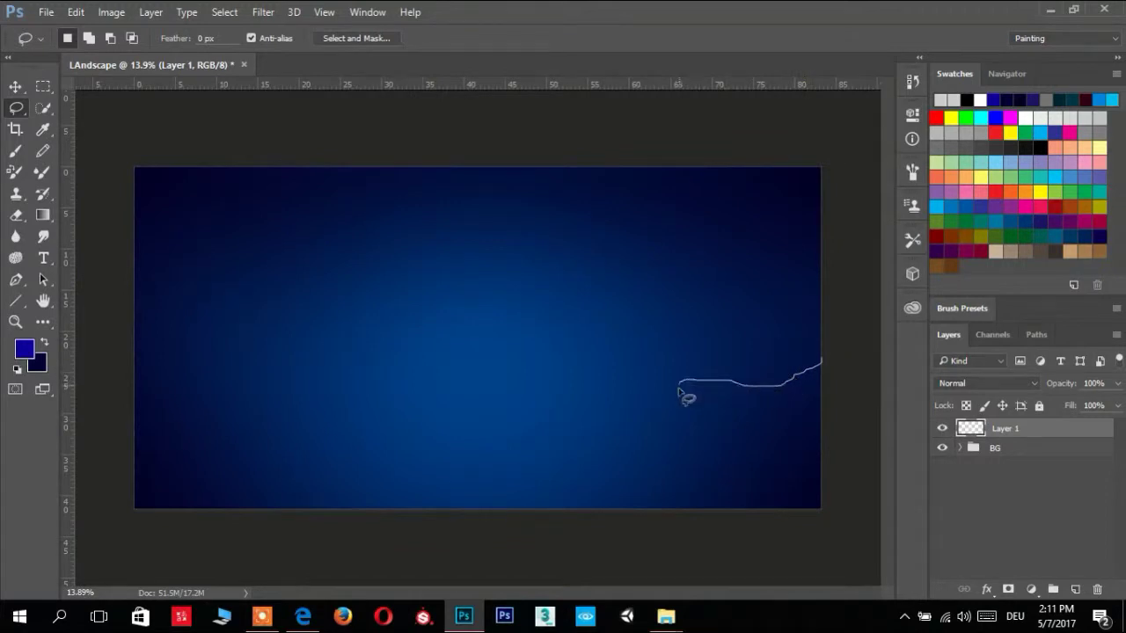
left_click_drag(667, 503, 849, 419)
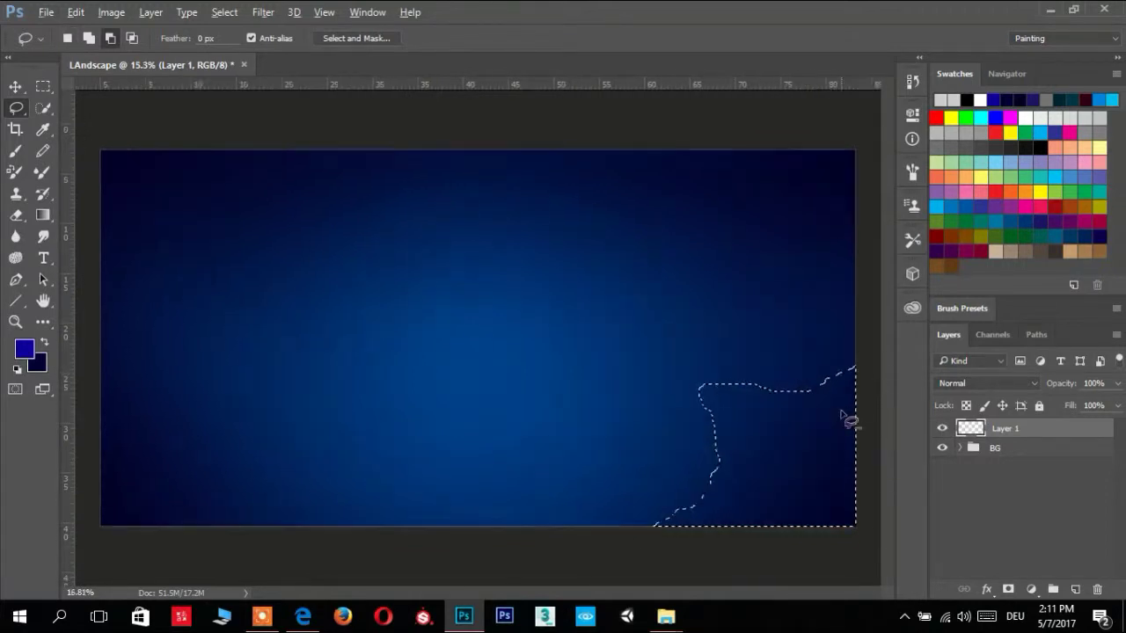
Fill the right cliff selection with dark navy and deselect
scroll(849, 419, "up", 2)
key("x")
left_click(25, 352)
left_click(899, 164)
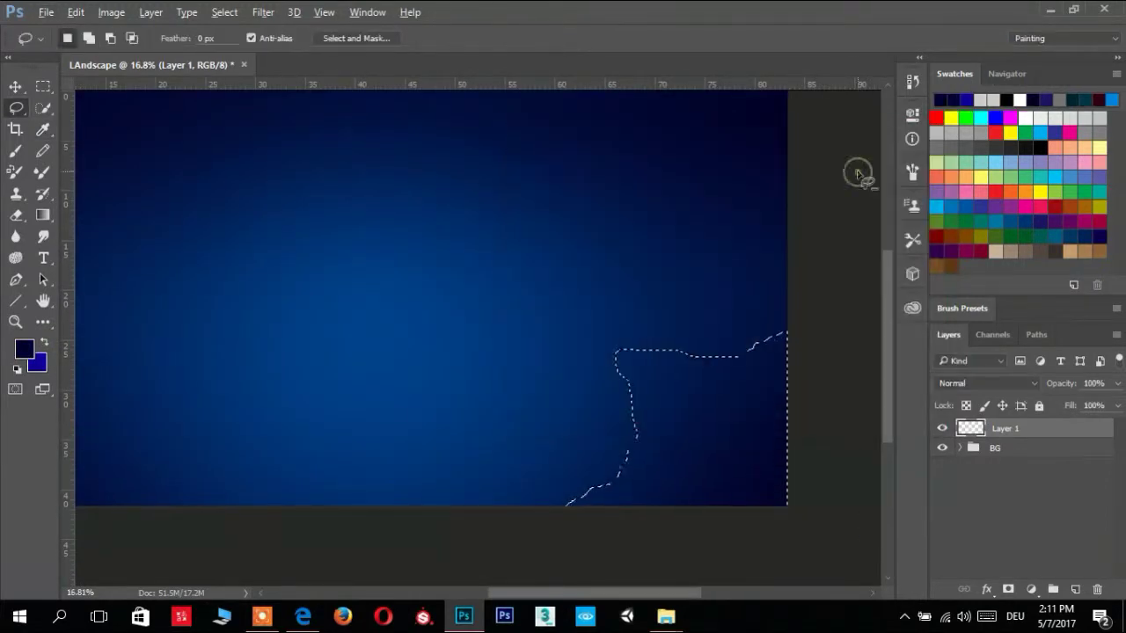
key("alt+BackSpace")
key("ctrl+d")
scroll(474, 348, "down", 1)
scroll(696, 398, "down", 1)
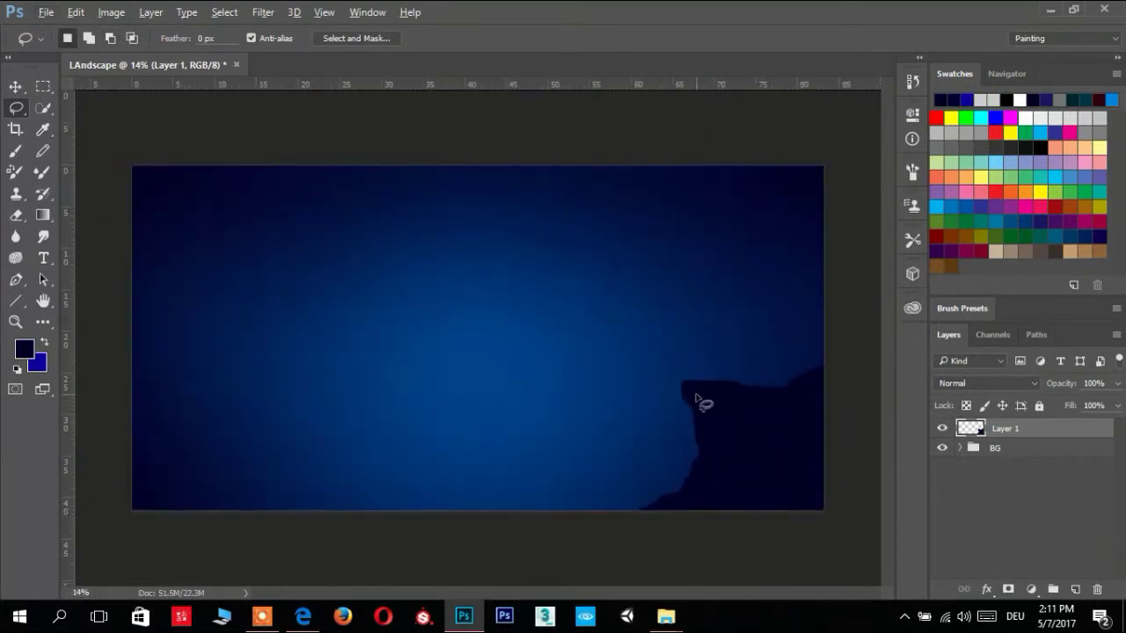
Draw a dark navy left cliff silhouette on new Layer 2
left_click(1074, 590)
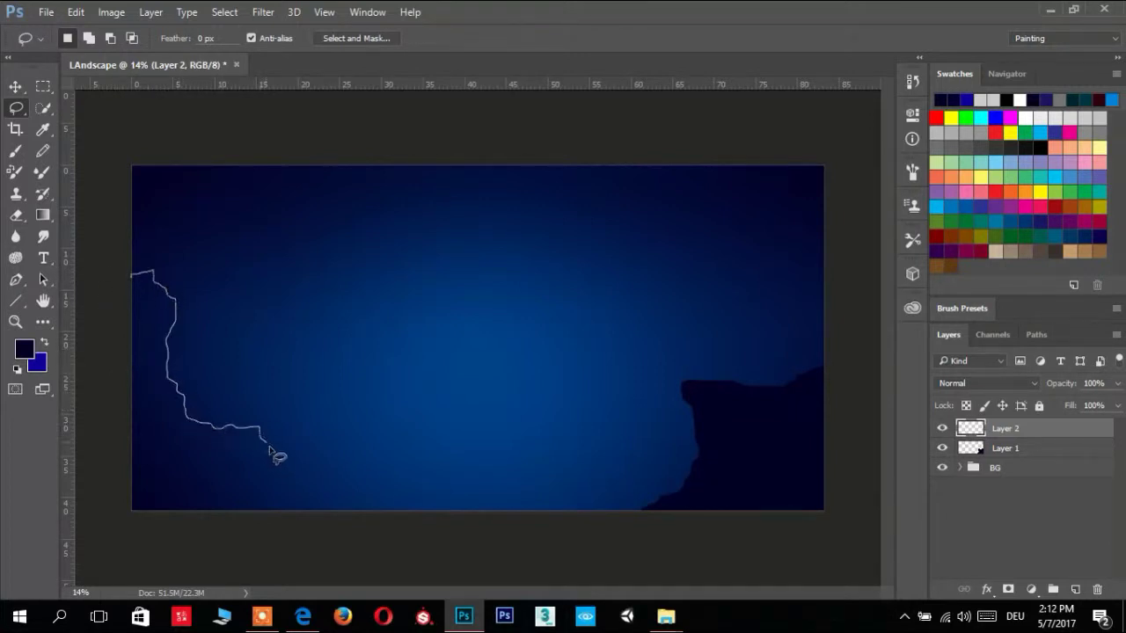
left_click_drag(296, 512, 72, 294)
key("alt+BackSpace")
key("ctrl+d")
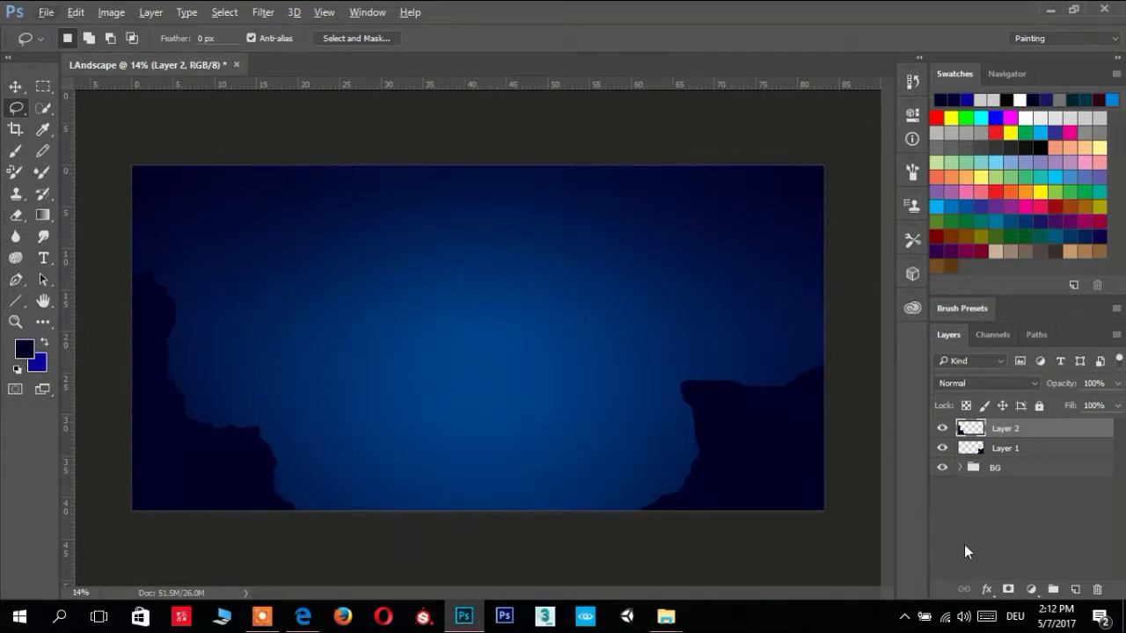
Lasso an extra area along the top of the right cliff to enlarge it
scroll(628, 307, "up", 2)
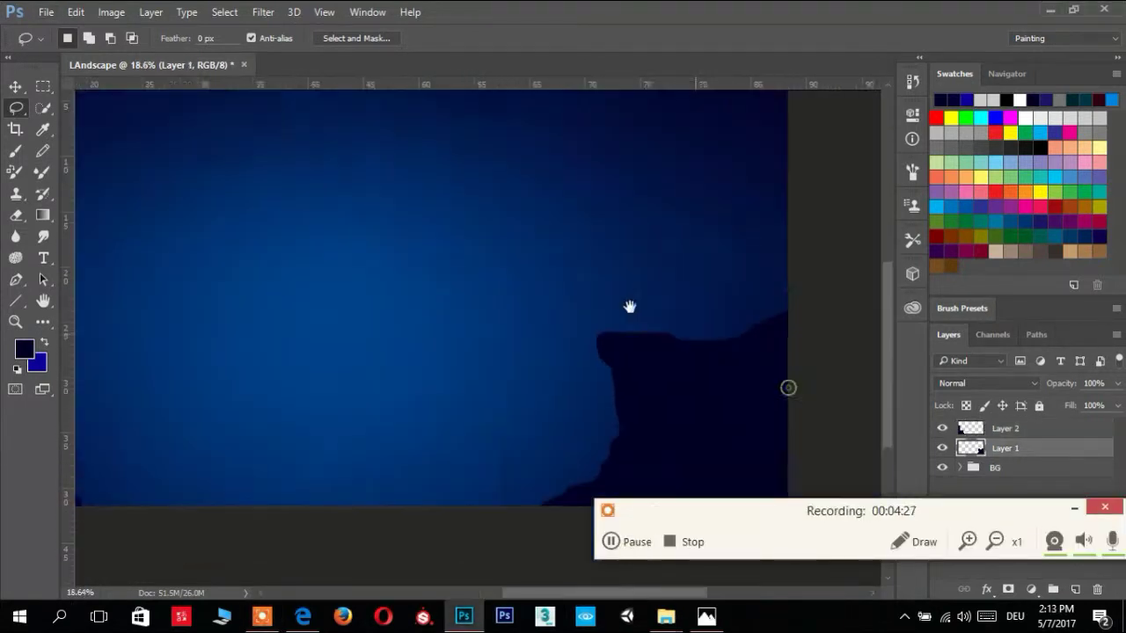
scroll(701, 275, "up", 1)
left_click_drag(614, 303, 555, 289)
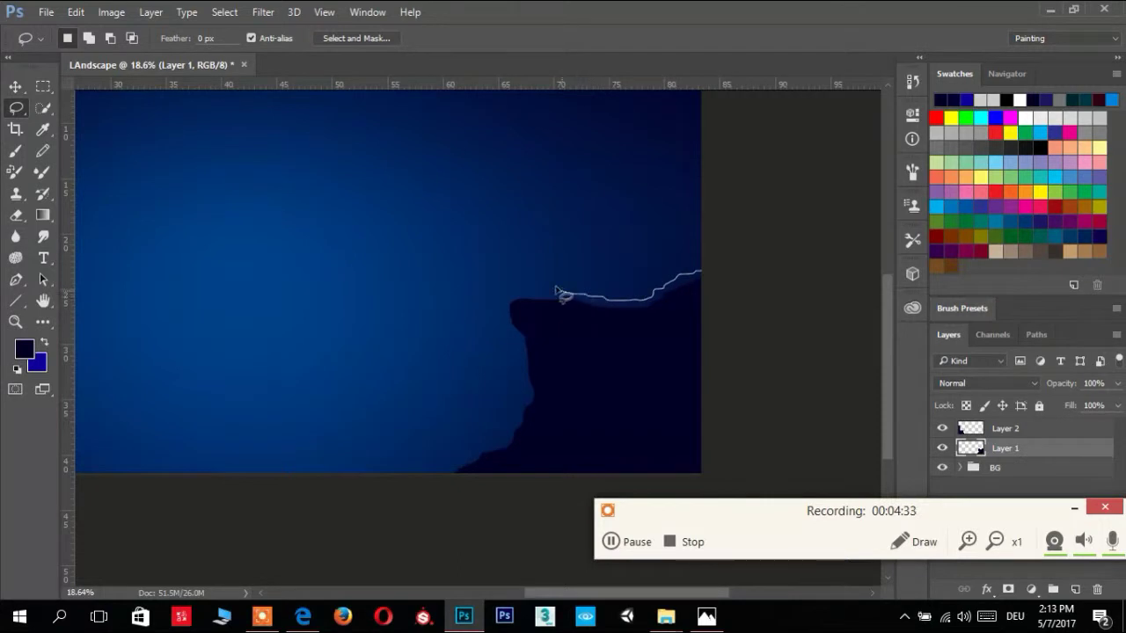
left_click_drag(462, 322, 474, 380)
left_click_drag(361, 477, 847, 395)
mouse_move(475, 251)
left_mouse_down()
mouse_move(503, 303)
mouse_move(528, 301)
left_mouse_up()
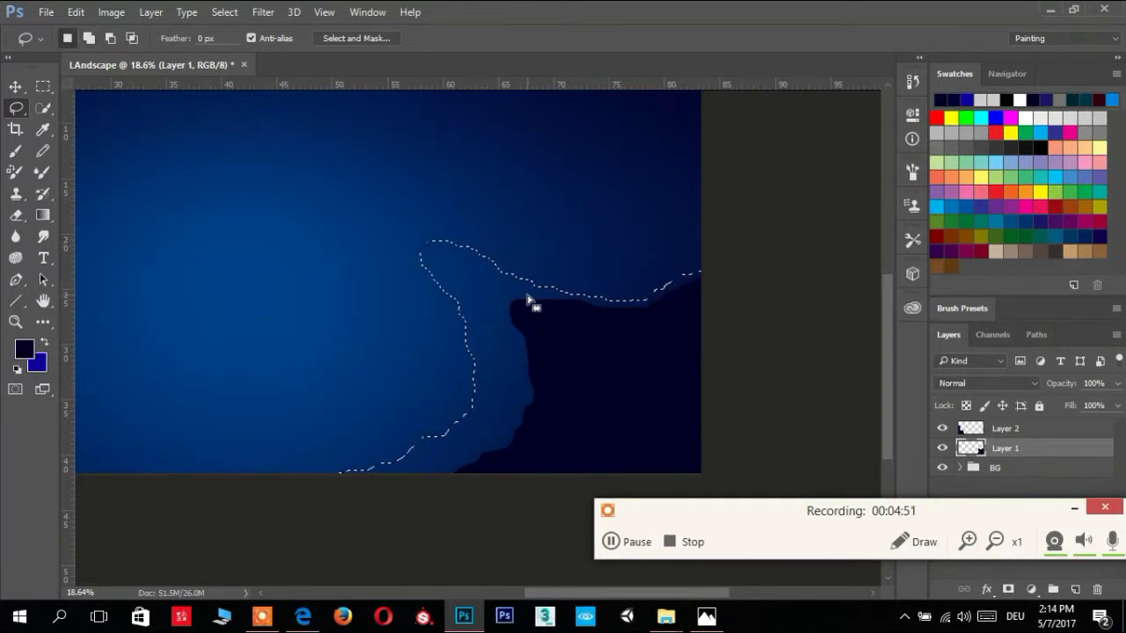
key("ctrl+minus")
key("ctrl+minus")
key("ctrl+minus")
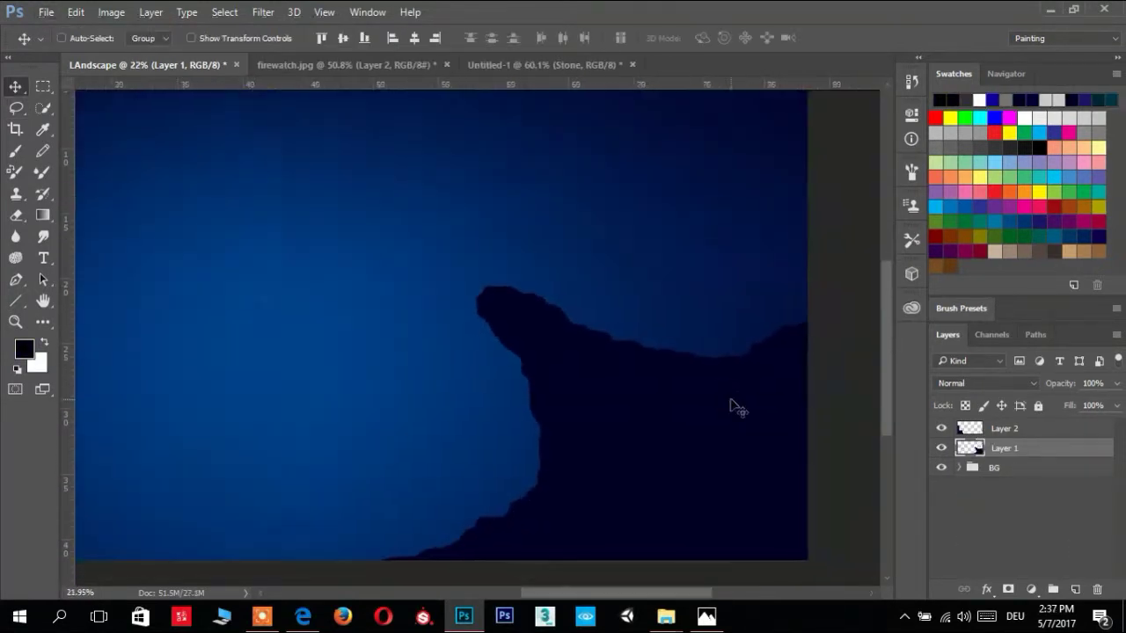
Fill a lassoed area on the right with navy sampled from the cliff
scroll(737, 407, "down", 2)
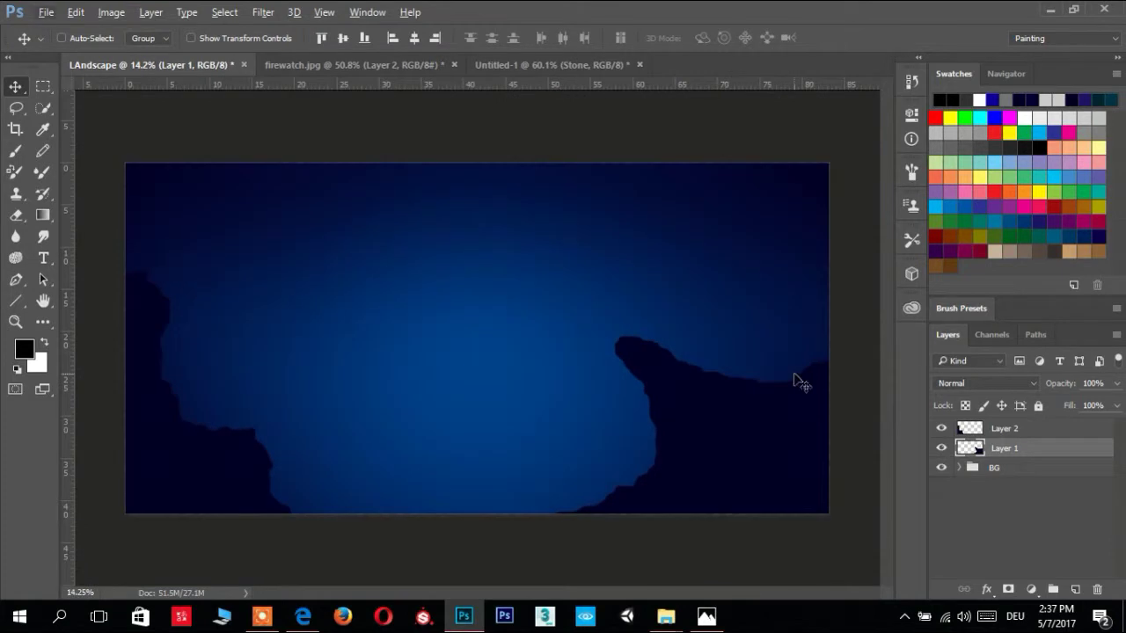
key("l")
mouse_move(657, 328)
left_mouse_down()
mouse_move(648, 401)
mouse_move(908, 492)
left_mouse_up()
key("alt+BackSpace")
key("i")
left_click(633, 499)
key("alt+BackSpace")
key("ctrl+d")
Add a new Layer 3 and move it below Layer 1
key("v")
scroll(460, 344, "down", 1)
scroll(460, 344, "up", 2)
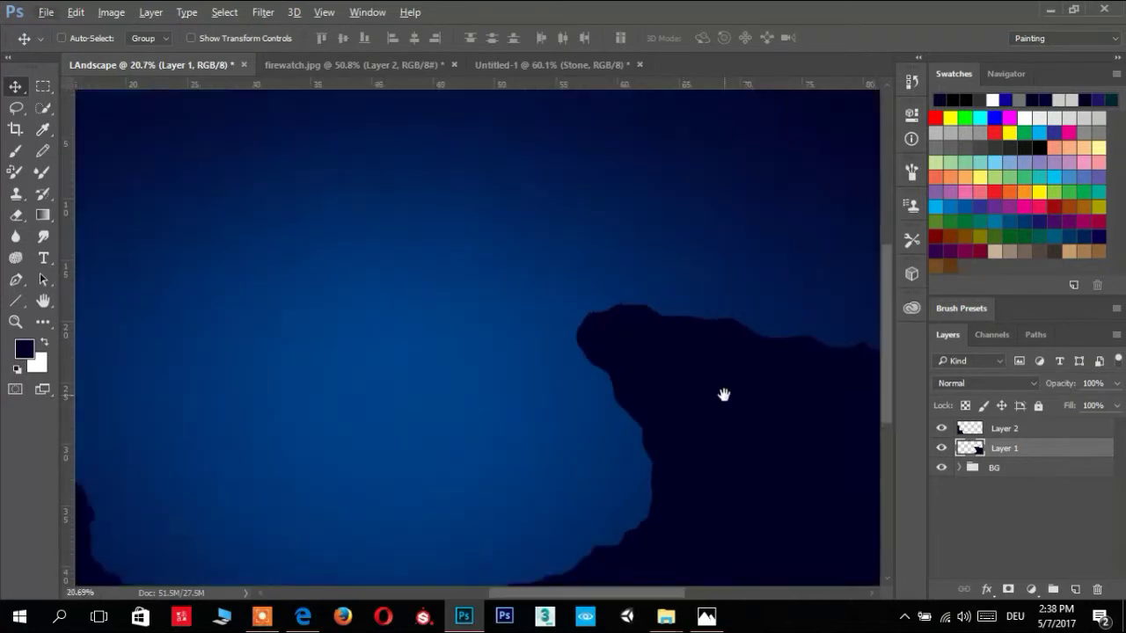
scroll(724, 395, "up", 1)
scroll(590, 369, "down", 1)
key("l")
key("ctrl+shift+alt+n")
scroll(616, 456, "up", 1)
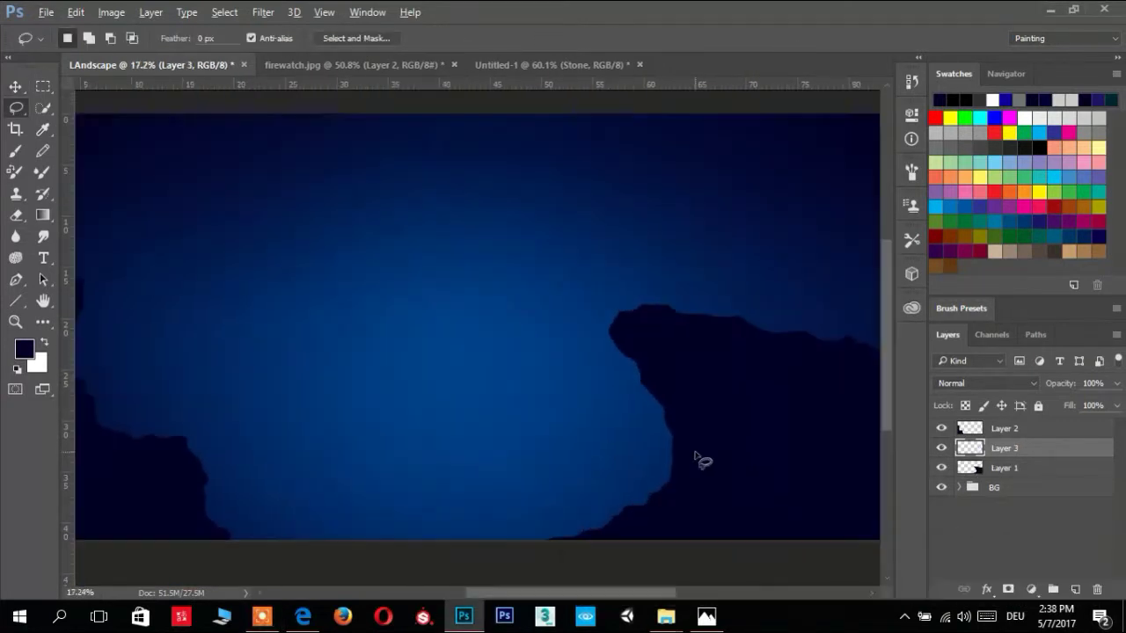
scroll(696, 460, "down", 2)
left_click_drag(970, 448, 969, 479)
scroll(293, 350, "up", 1)
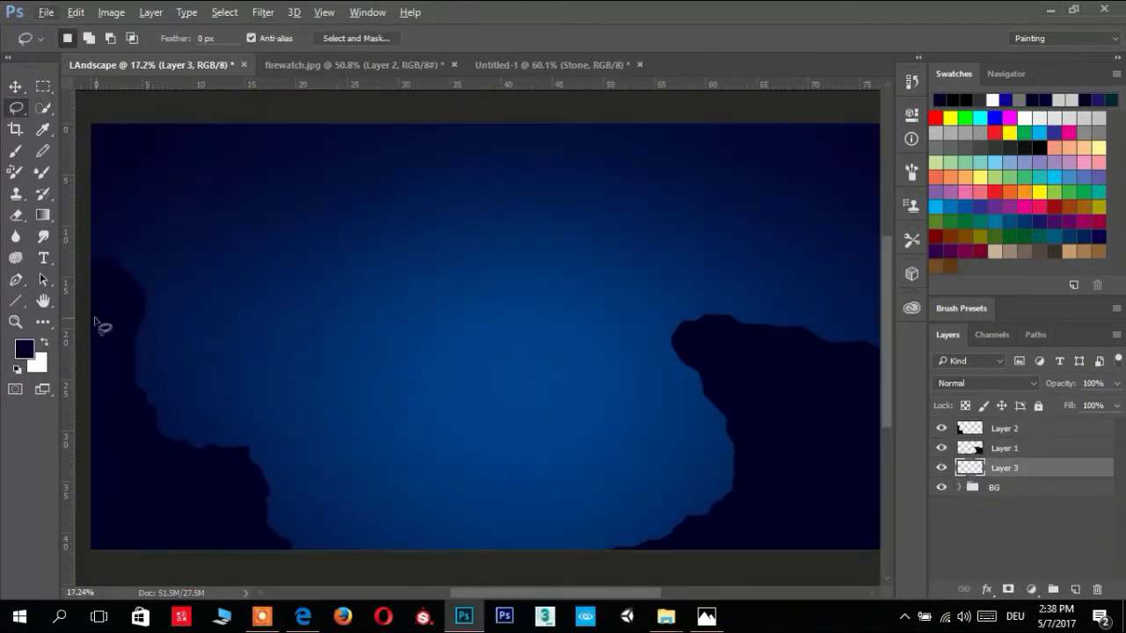
Fill a lassoed left-side hill with dark teal on Layer 3
left_click_drag(233, 394, 315, 426)
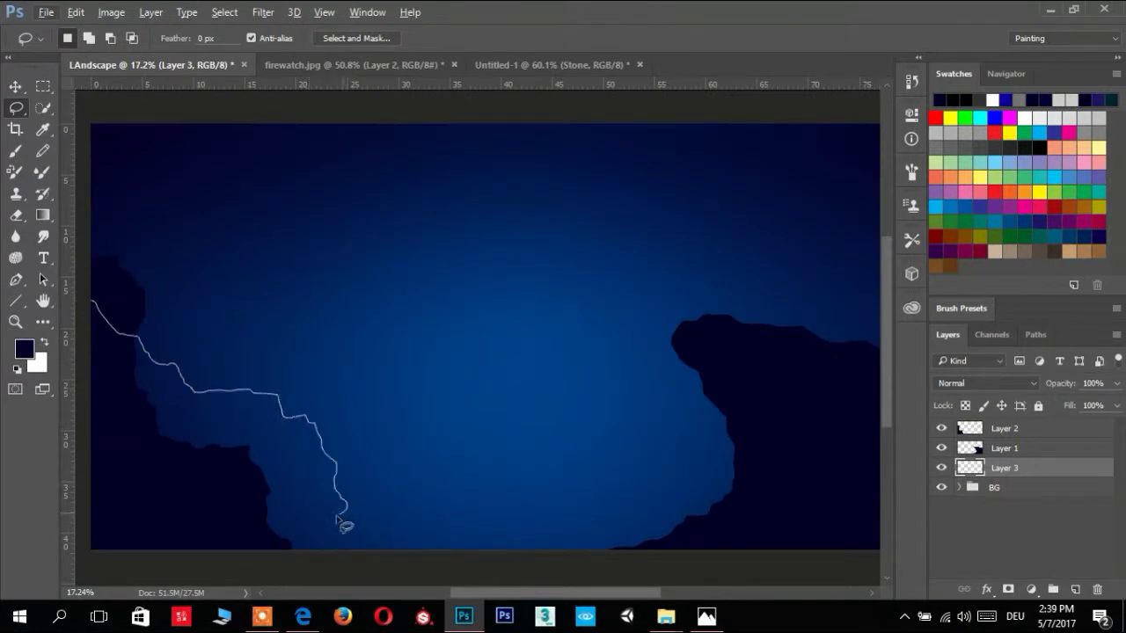
left_click_drag(448, 545, 317, 576)
left_click(24, 349)
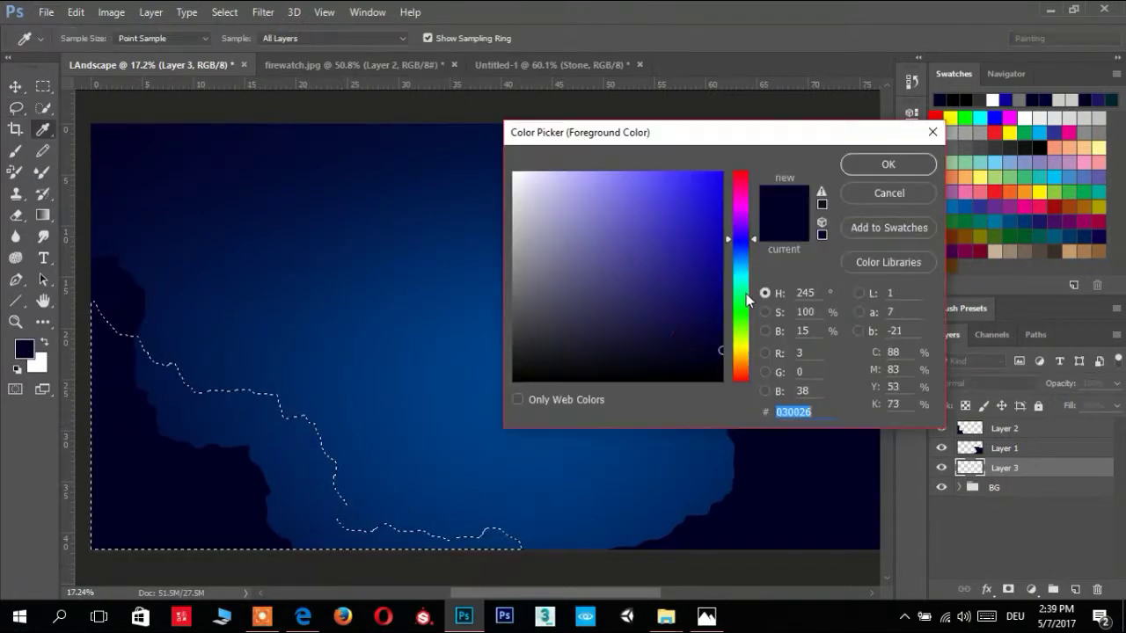
left_click(742, 267)
key("Return")
key("alt+BackSpace")
key("ctrl+d")
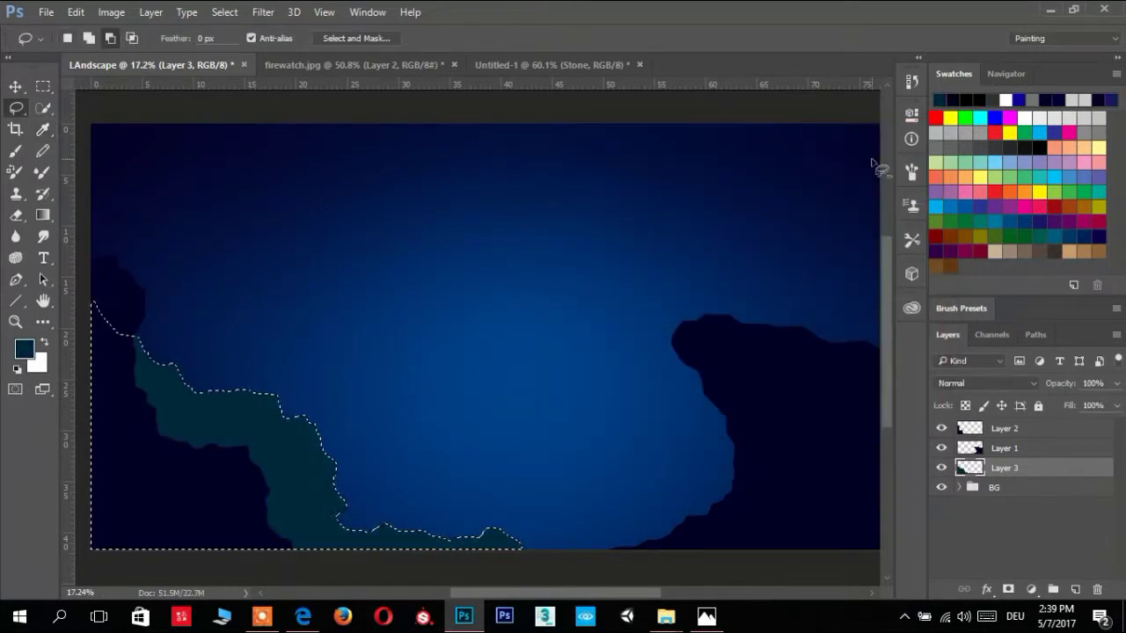
Add a dark teal hill rising toward the right cliff on new Layer 4
left_click(1075, 589)
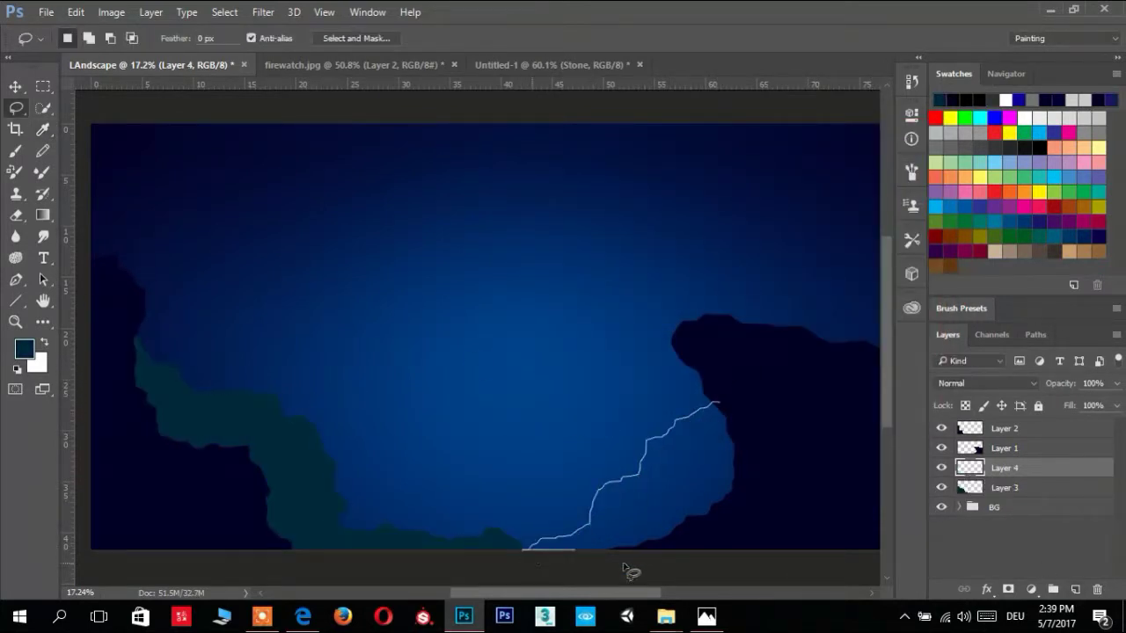
left_click_drag(631, 571, 728, 402)
key("alt+BackSpace")
key("ctrl+d")
Place Layer 5 below Layer 3 and fill a far-right hill with dark teal
left_click(1075, 589)
left_click_drag(1005, 468, 1005, 518)
scroll(807, 325, "down", 1)
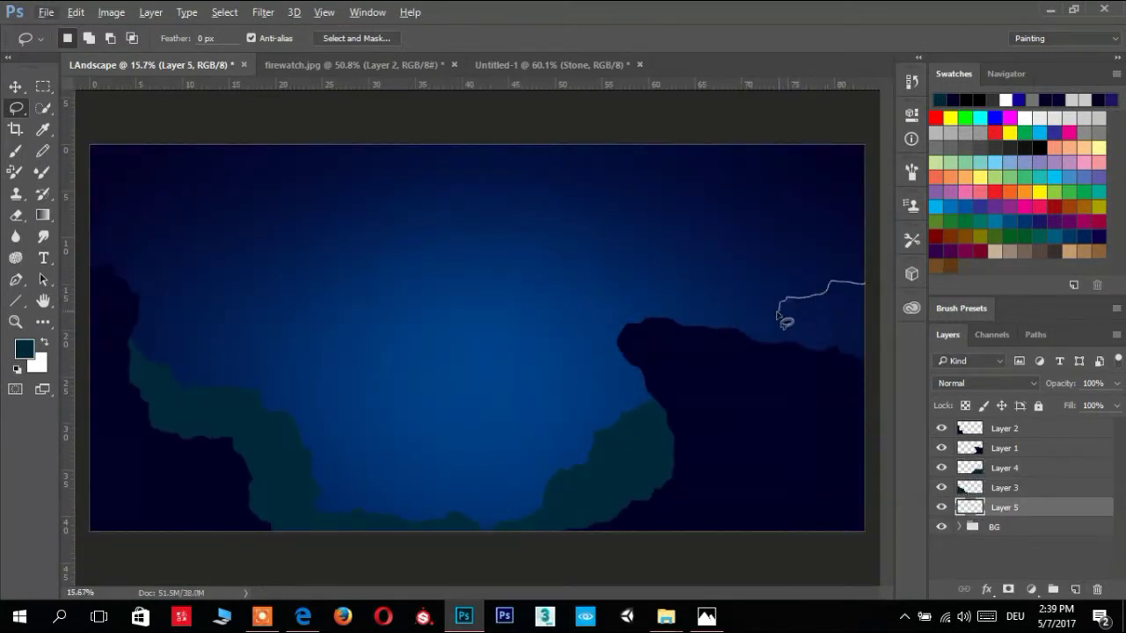
mouse_move(700, 342)
left_mouse_down()
mouse_move(596, 396)
mouse_move(499, 481)
left_mouse_up()
left_click_drag(398, 508, 870, 537)
left_click(25, 349)
left_click(920, 164)
key("alt+BackSpace")
key("ctrl+d")
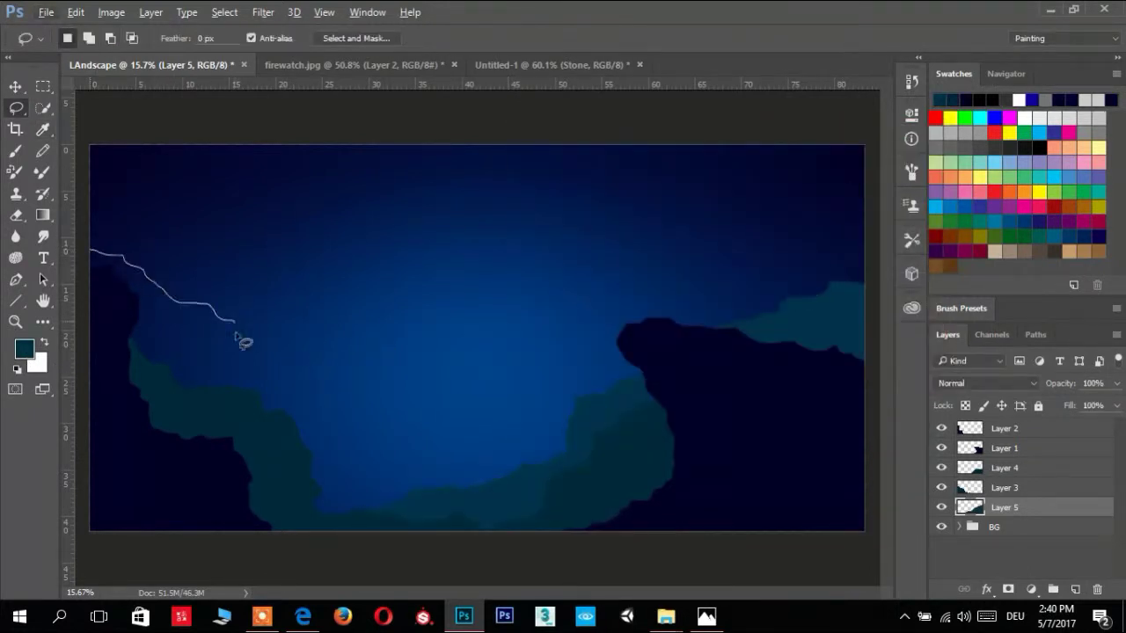
Add a farther dark teal hill on the left side
mouse_move(376, 416)
left_mouse_down()
mouse_move(460, 492)
mouse_move(461, 539)
left_mouse_up()
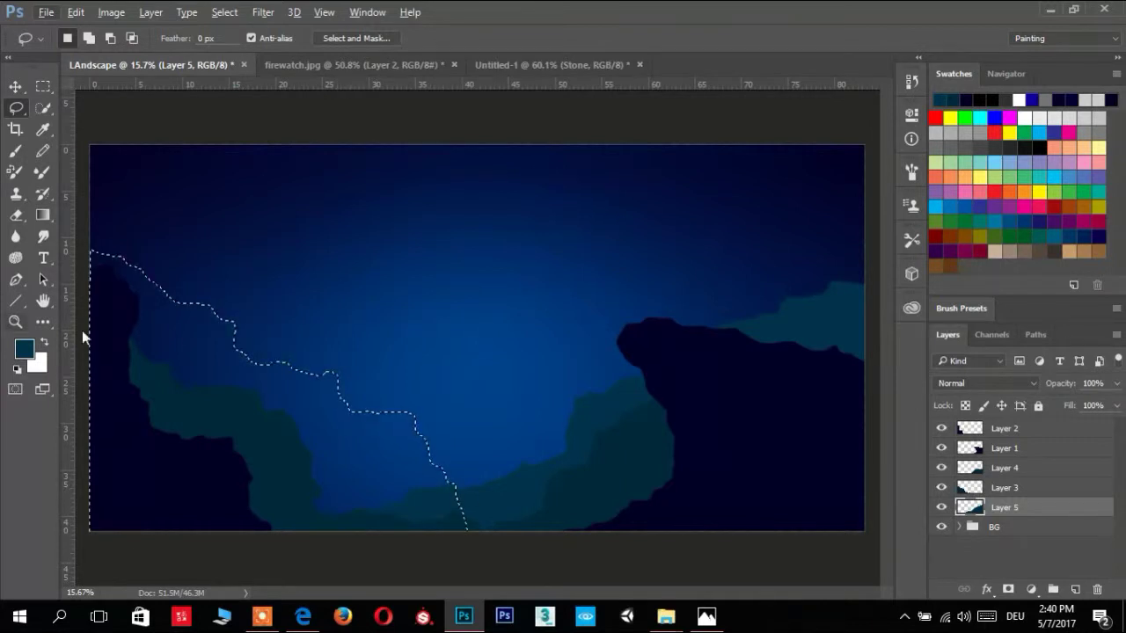
key("alt+BackSpace")
key("ctrl+d")
scroll(479, 405, "down", 1)
left_click_drag(402, 415, 464, 523)
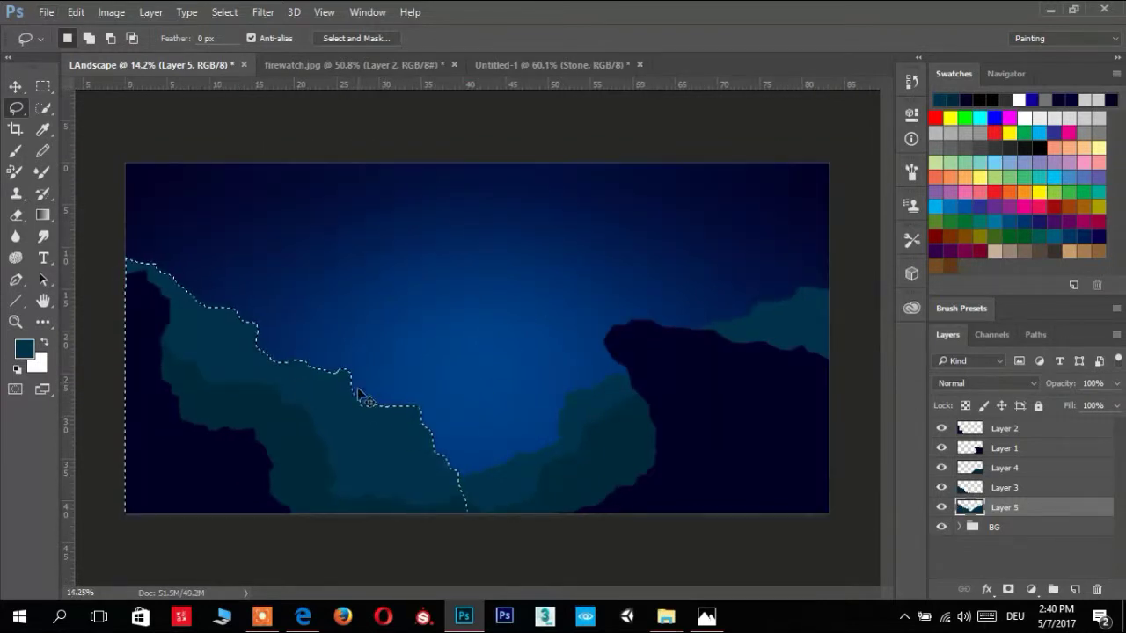
left_click(24, 349)
left_click(858, 172)
key("alt+BackSpace")
key("ctrl+d")
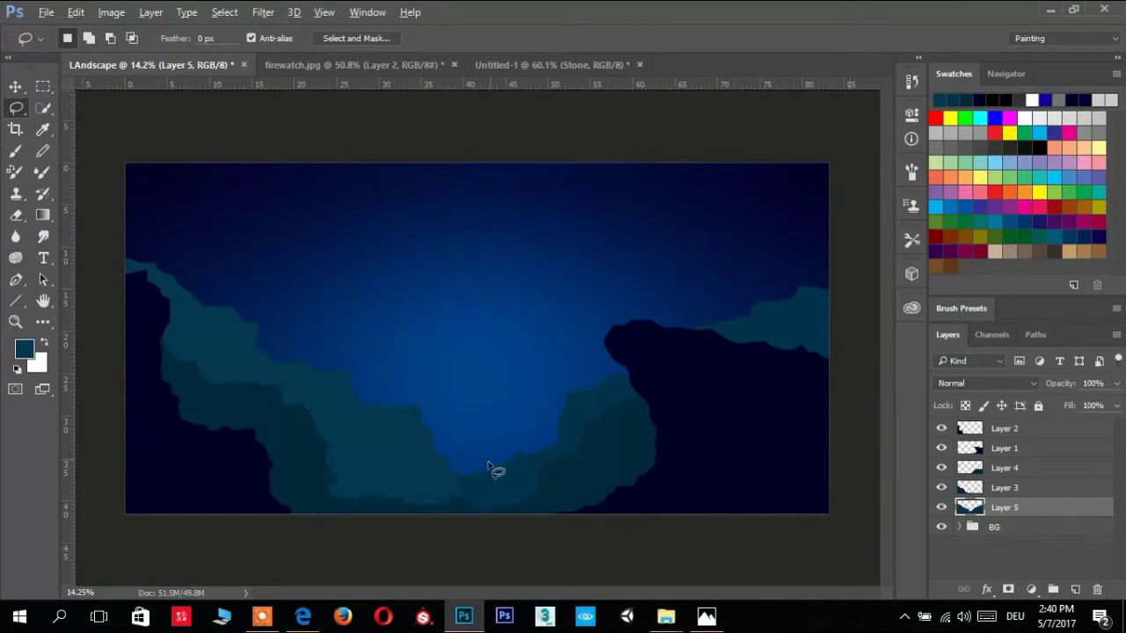
scroll(498, 465, "up", 4)
scroll(502, 492, "down", 4)
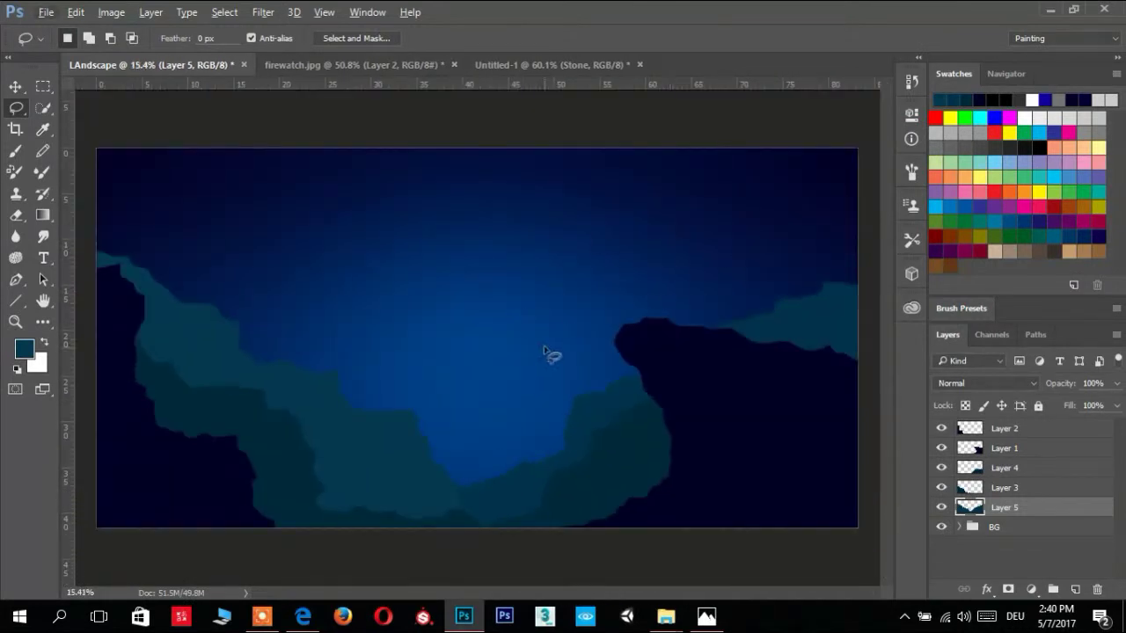
Lasso a full-width ridge and fill it lighter teal on a new layer above BG
left_click_drag(140, 310, 290, 282)
left_click_drag(353, 325, 464, 359)
left_click_drag(621, 367, 728, 283)
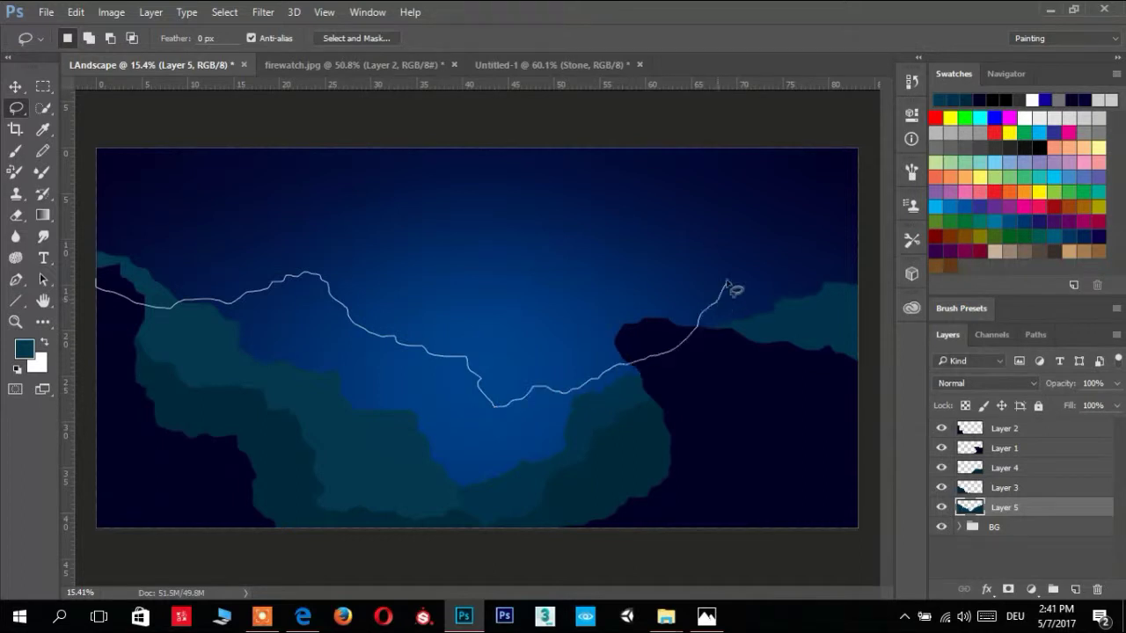
left_click_drag(836, 257, 92, 527)
left_click(24, 349)
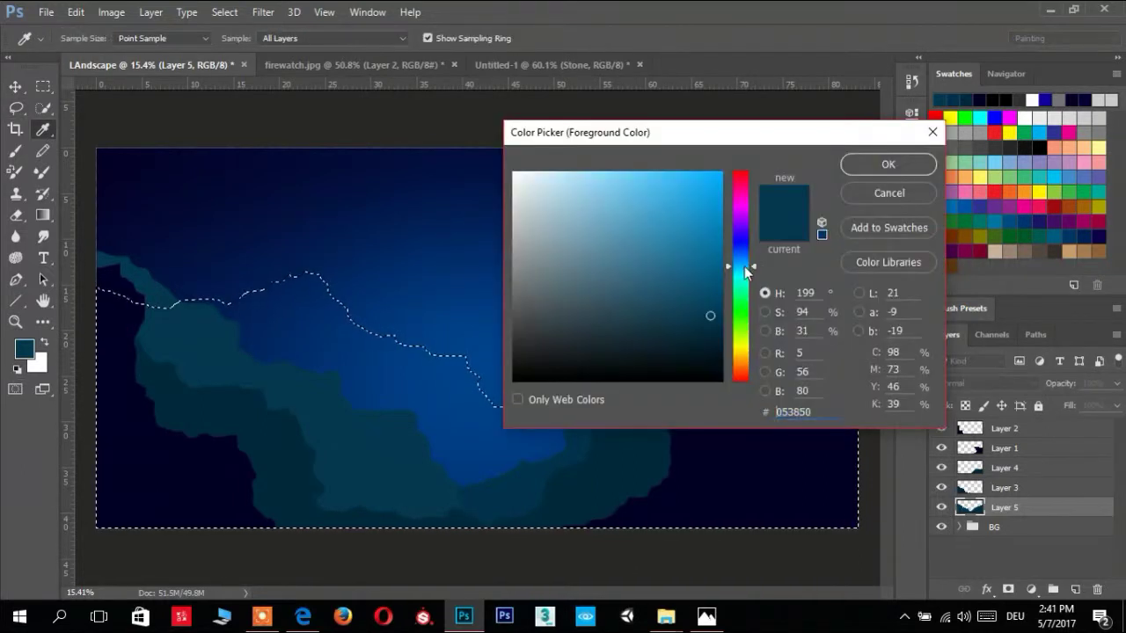
left_click(887, 165)
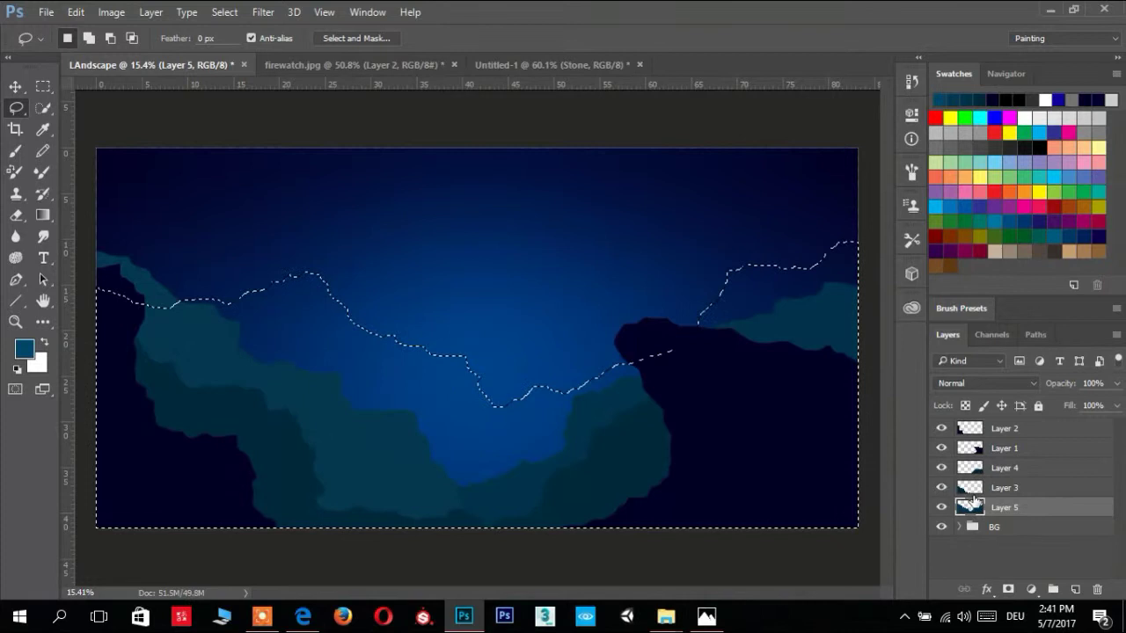
left_click(1000, 531)
key("ctrl+shift+alt+n")
key("ctrl+d")
Drag the hiker figure from Untitled-1 into the LAndscape document
scroll(666, 407, "down", 1)
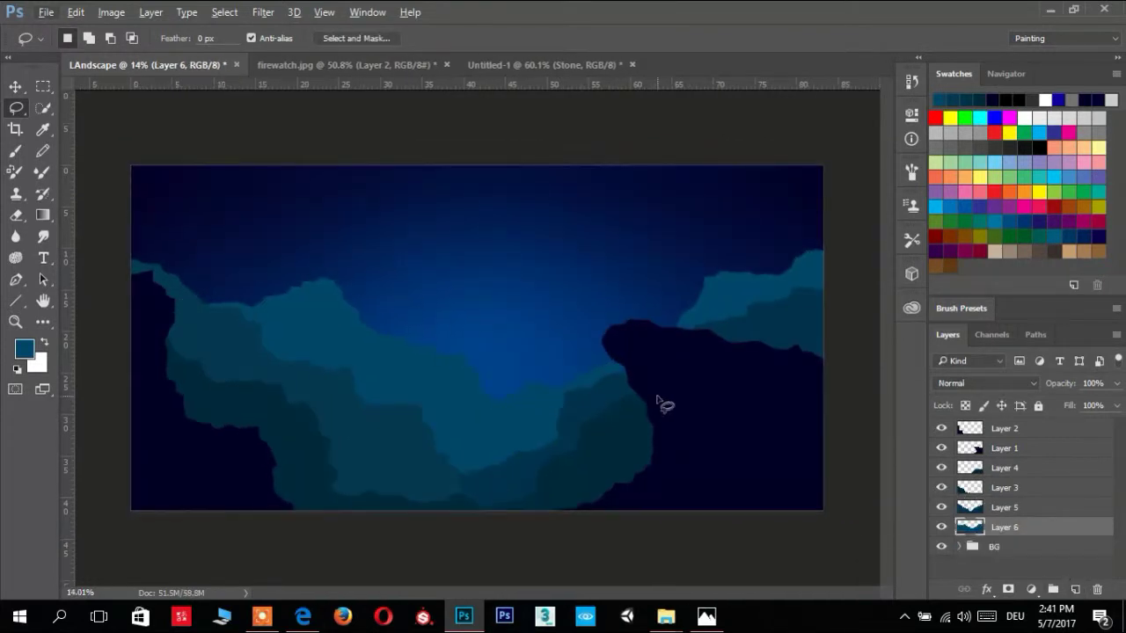
scroll(591, 489, "up", 1)
left_click(547, 65)
key("v")
left_click_drag(485, 372, 662, 267)
Flip the hiker horizontally, bring its layer to the top, and stand it on the cliff's edge
key("ctrl+t")
right_click(626, 260)
left_click(702, 502)
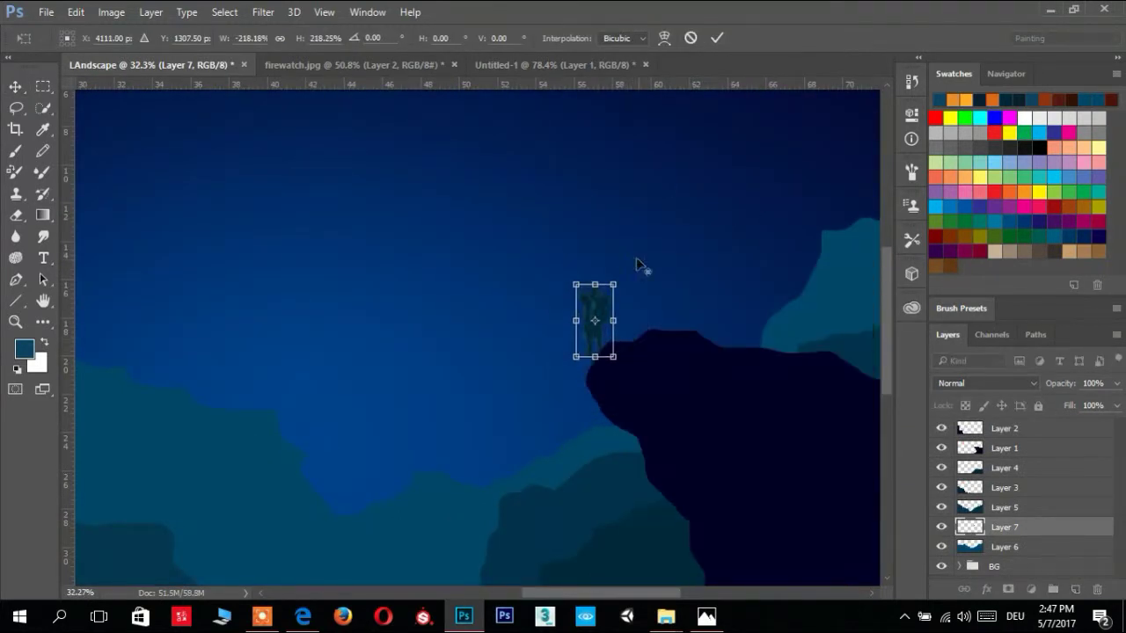
key("Return")
scroll(621, 301, "up", 1)
key("ctrl+shift+bracketright")
mouse_move(686, 294)
left_mouse_down()
mouse_move(616, 446)
mouse_move(603, 437)
left_mouse_up()
Add an empty Layer 8 just above the BG group
scroll(654, 407, "down", 5)
scroll(636, 349, "up", 2)
scroll(677, 261, "down", 2)
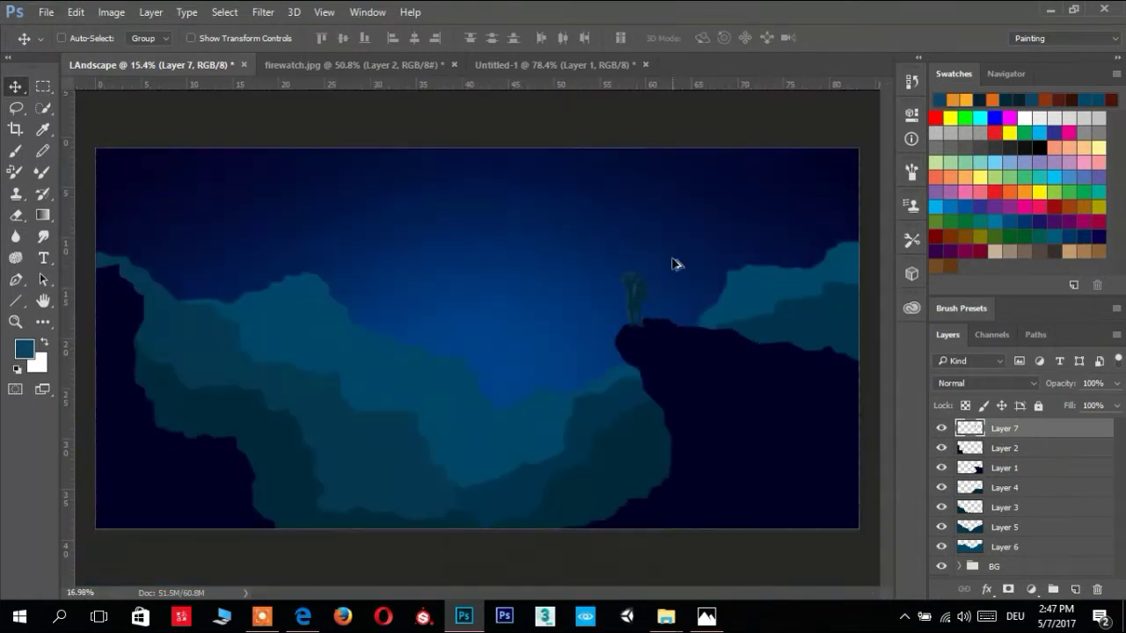
scroll(524, 244, "down", 1)
scroll(524, 244, "up", 1)
left_click(1003, 546)
left_click(1074, 589, "ctrl")
key("l")
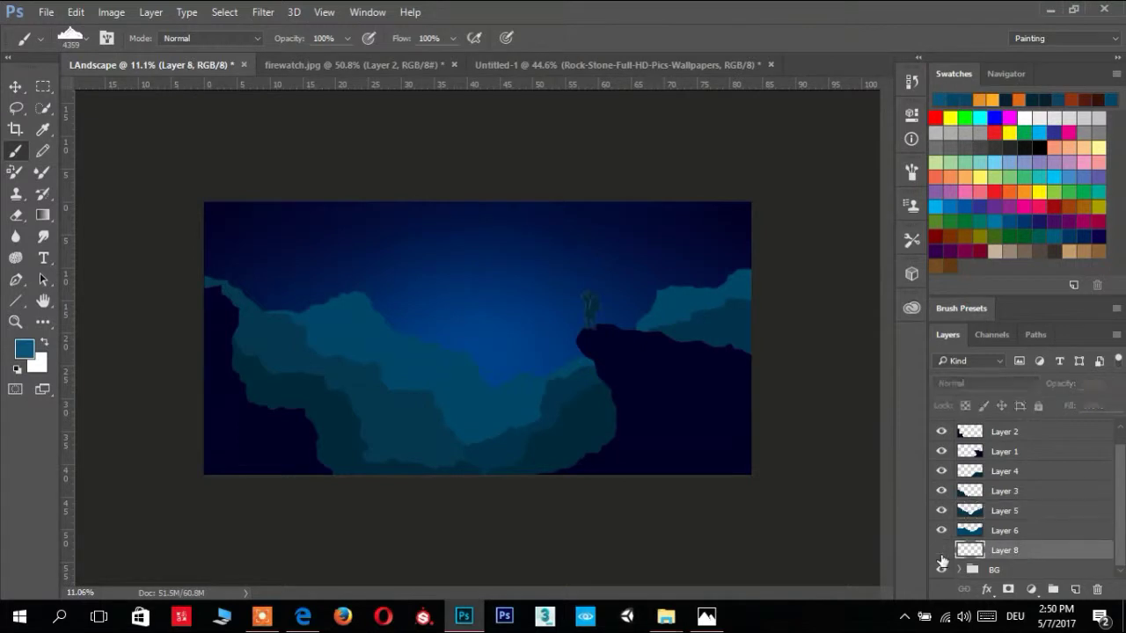
Try stamping a textured mountain above the hills in LAndscape
left_click(23, 349)
left_click(886, 163)
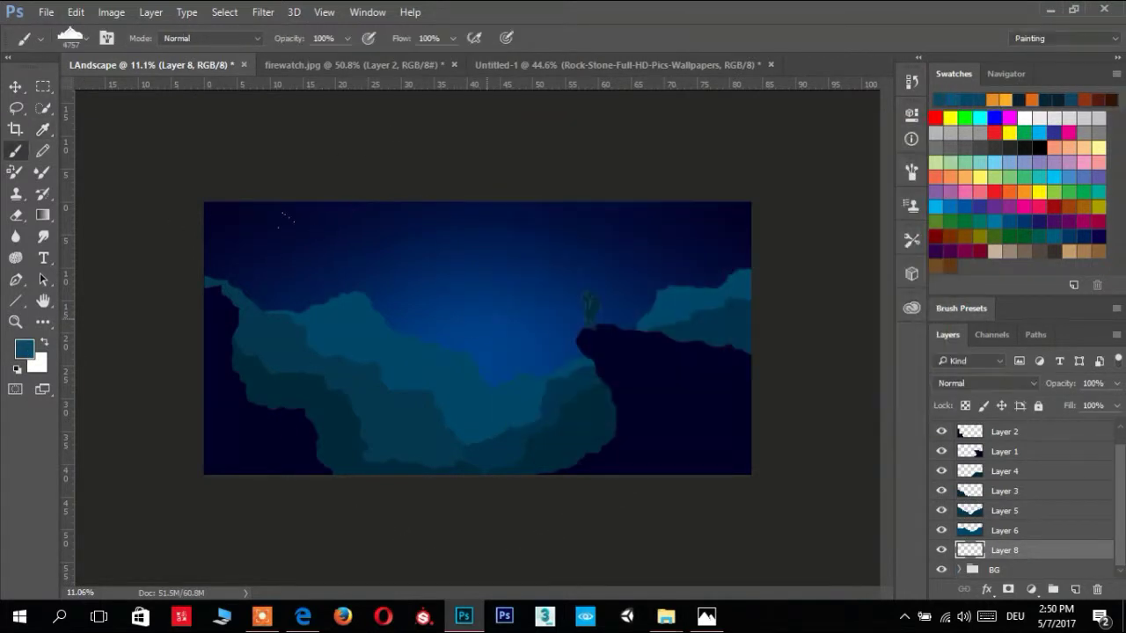
scroll(505, 261, "up", 3)
key("i")
left_click(24, 349)
left_click_drag(610, 261, 696, 298)
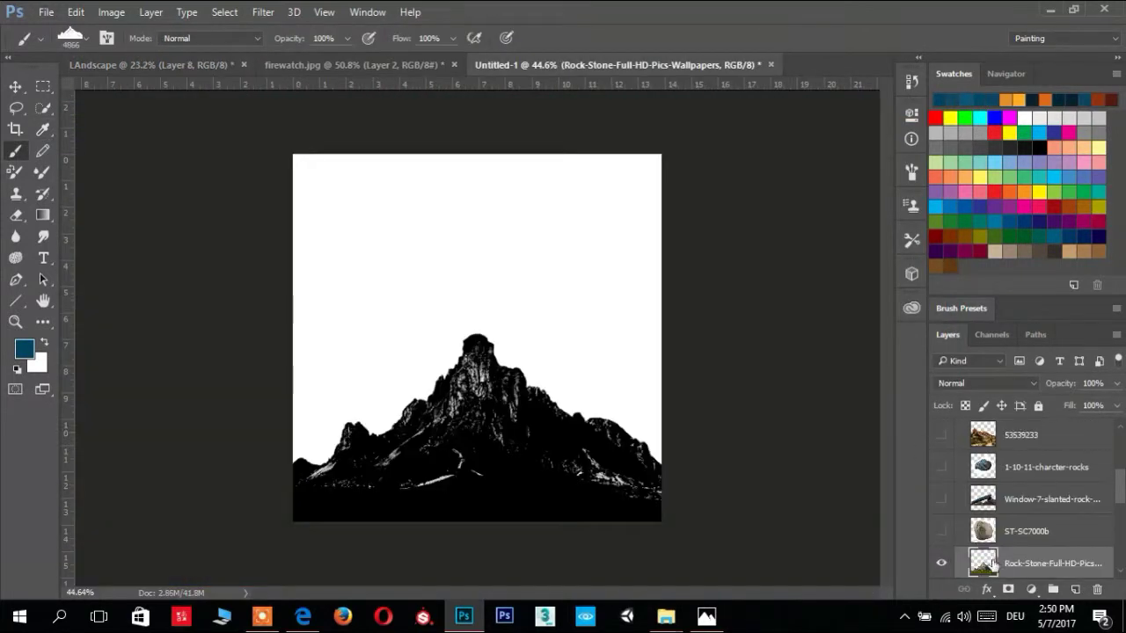
Define a brush preset named 'Stone' from the black rock silhouette in Untitled-1
left_click(983, 562, "ctrl")
key("d")
key("alt+BackSpace")
key("ctrl+d")
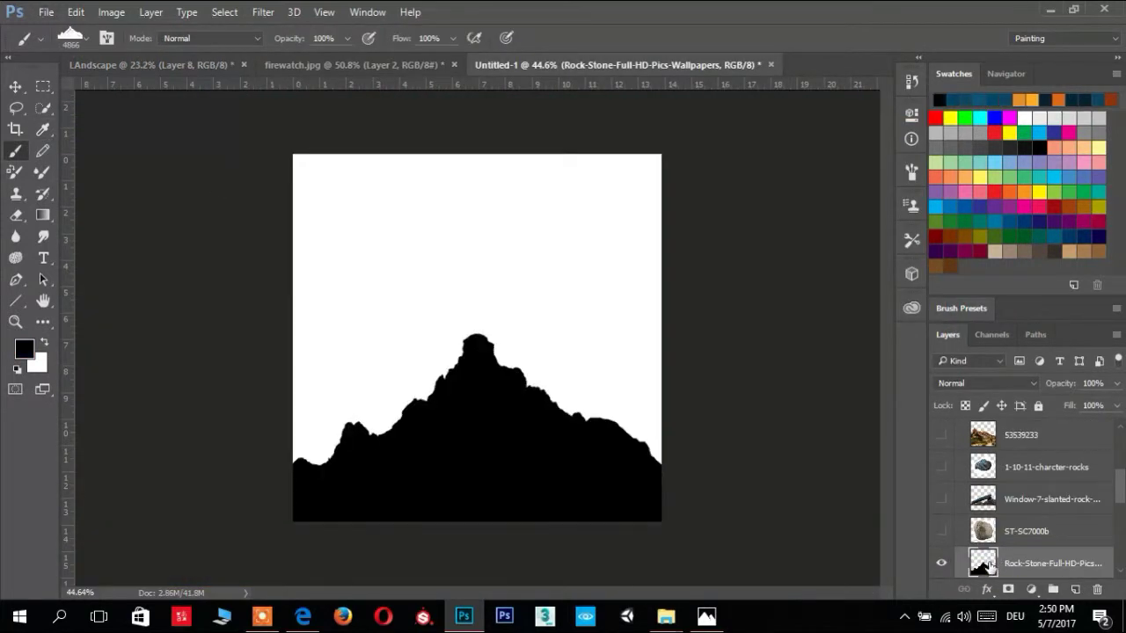
left_click(76, 11)
left_click(148, 385)
type("Stone")
key("Return")
Flip the mountain layer horizontally and stamp a large black mountain with the Stone brush (about 4385 px)
key("ctrl+Tab")
left_click_drag(456, 231, 486, 299)
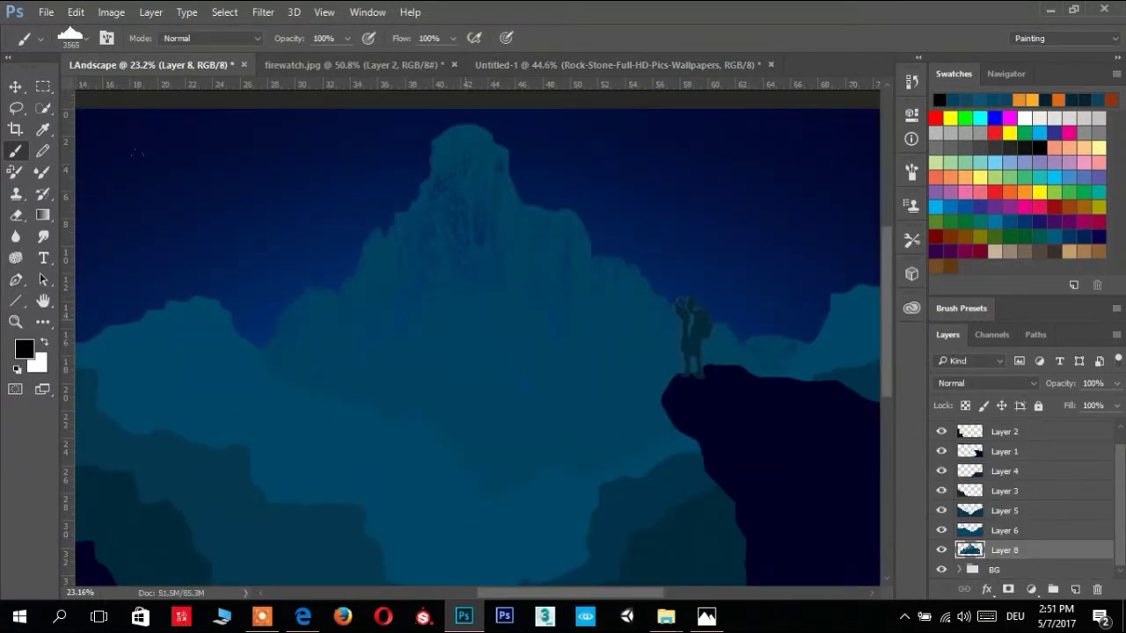
key("ctrl+t")
right_click(547, 213)
left_click(603, 452)
key("Return")
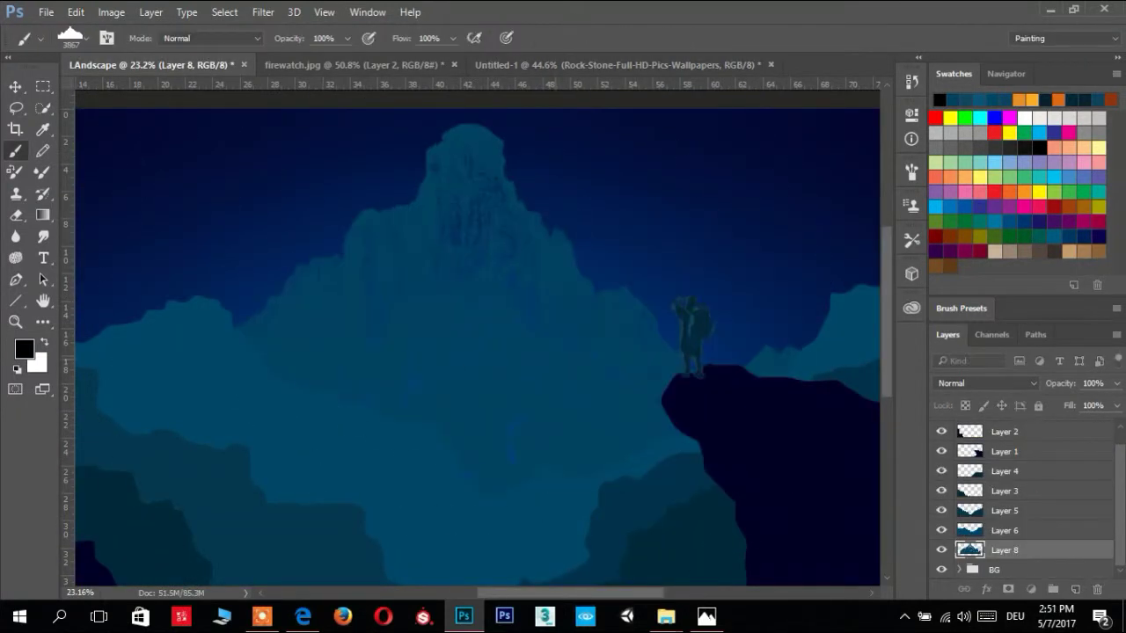
mouse_move(474, 331)
left_mouse_down()
mouse_move(490, 351)
mouse_move(510, 352)
left_mouse_up()
left_click(510, 352)
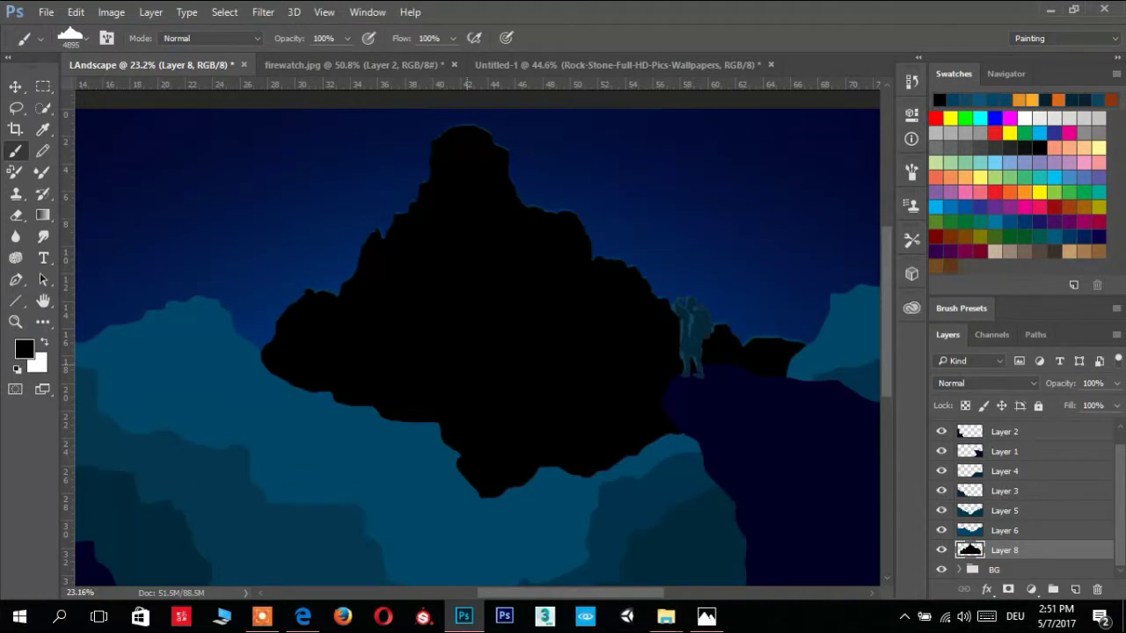
Fill the stamped mountain's outline with teal
left_click(970, 552, "ctrl")
key("alt+BackSpace")
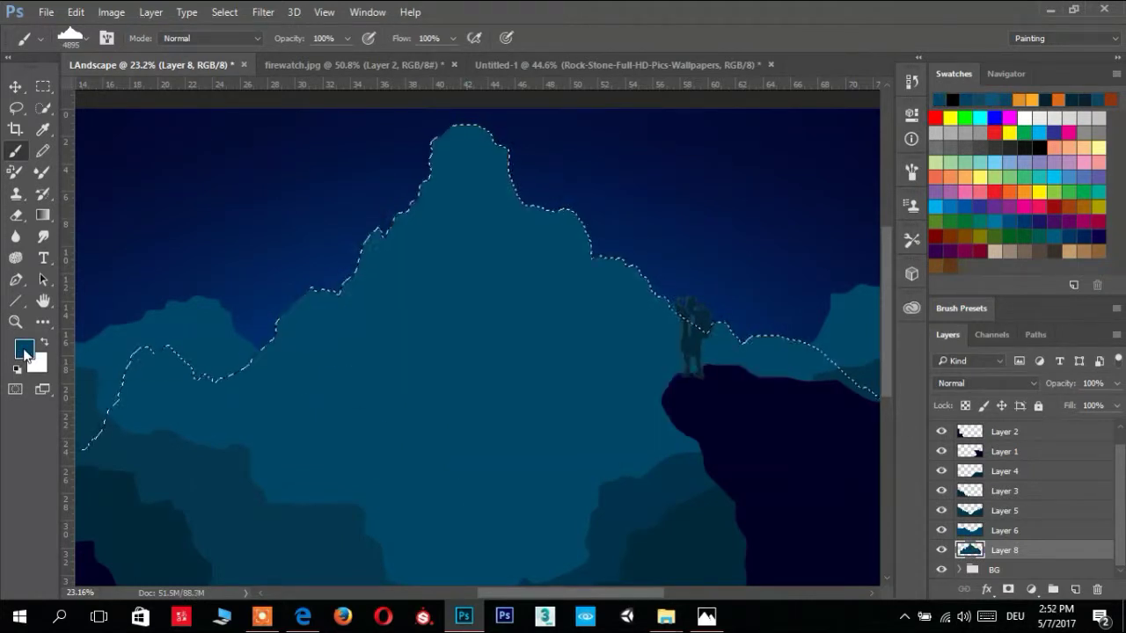
key("ctrl+z")
key("alt+BackSpace")
key("ctrl+d")
Step back through history to remove the trial mountain, leaving Layer 8 empty
key("ctrl+shift+alt+n")
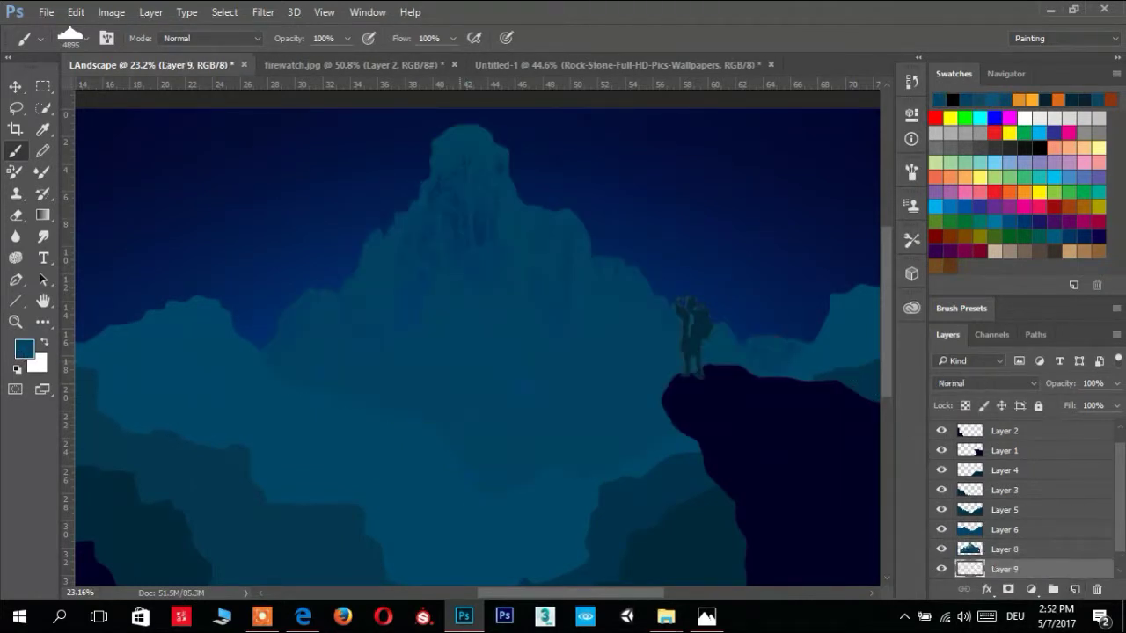
key("ctrl+0")
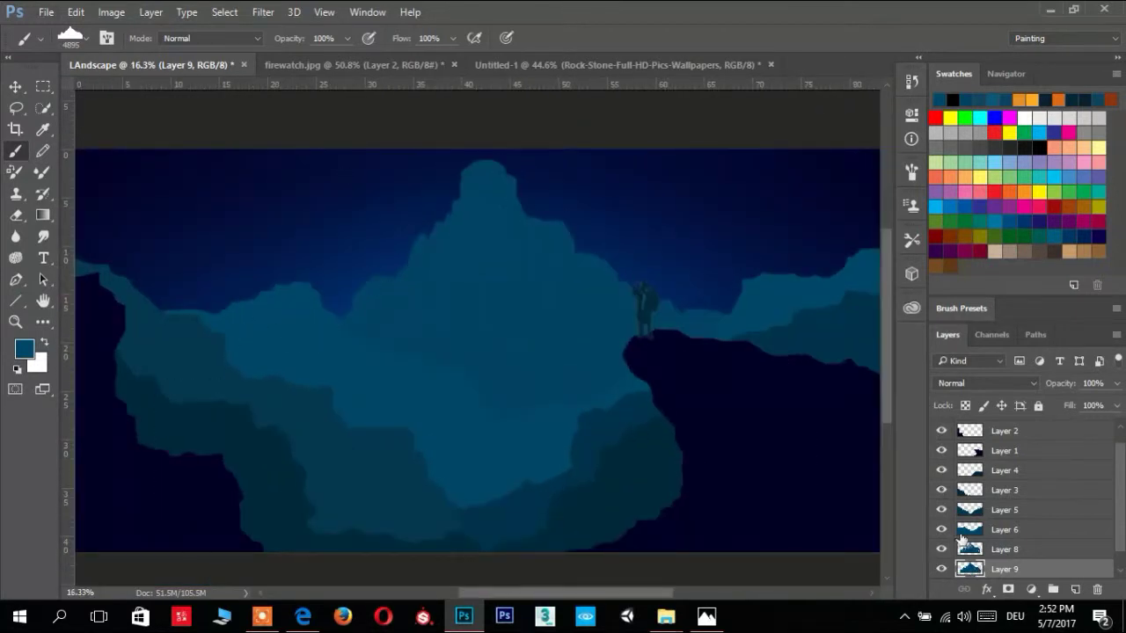
left_click(958, 547)
scroll(452, 243, "up", 2)
scroll(571, 263, "down", 4)
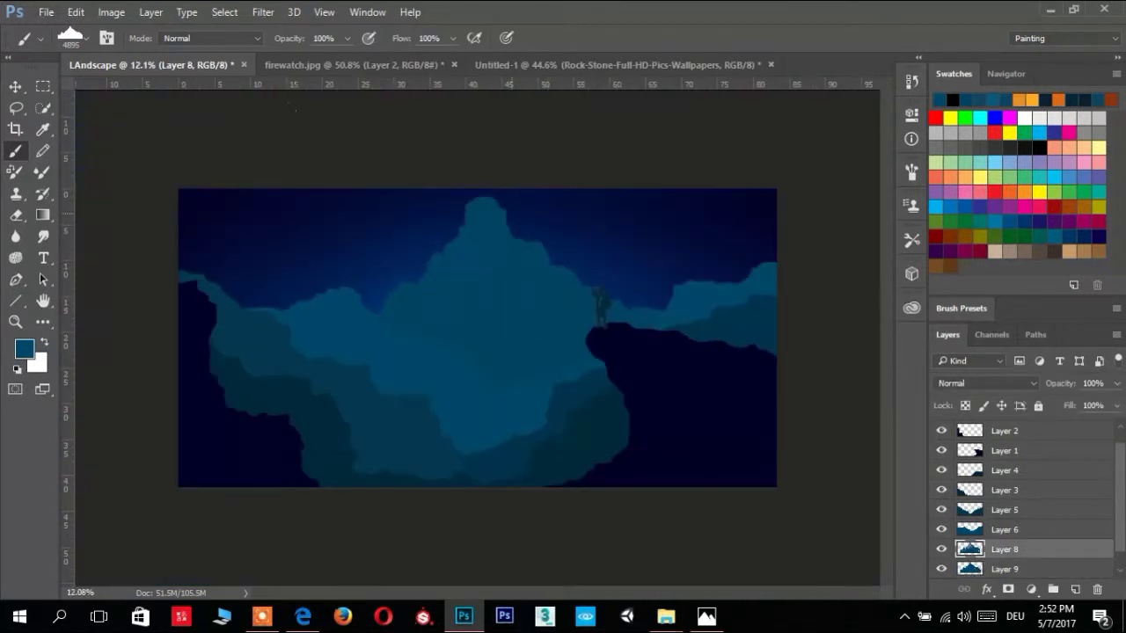
key("ctrl+alt+z")
key("ctrl+alt+z")
key("ctrl+alt+z")
key("l")
scroll(495, 295, "up", 3)
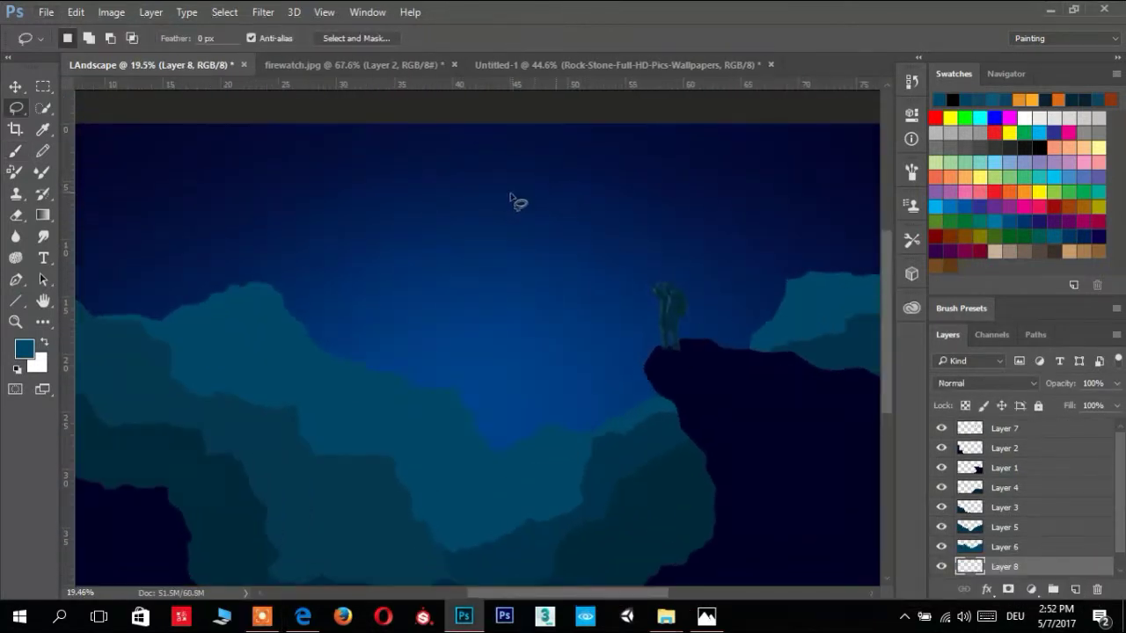
Lasso a jagged mountain range across the sky and fill it with lighter blue #0b648f
scroll(278, 308, "down", 1)
mouse_move(163, 287)
left_mouse_down()
mouse_move(724, 217)
mouse_move(853, 244)
mouse_move(27, 591)
mouse_move(163, 288)
left_mouse_up()
key("alt+BackSpace")
left_click(706, 259)
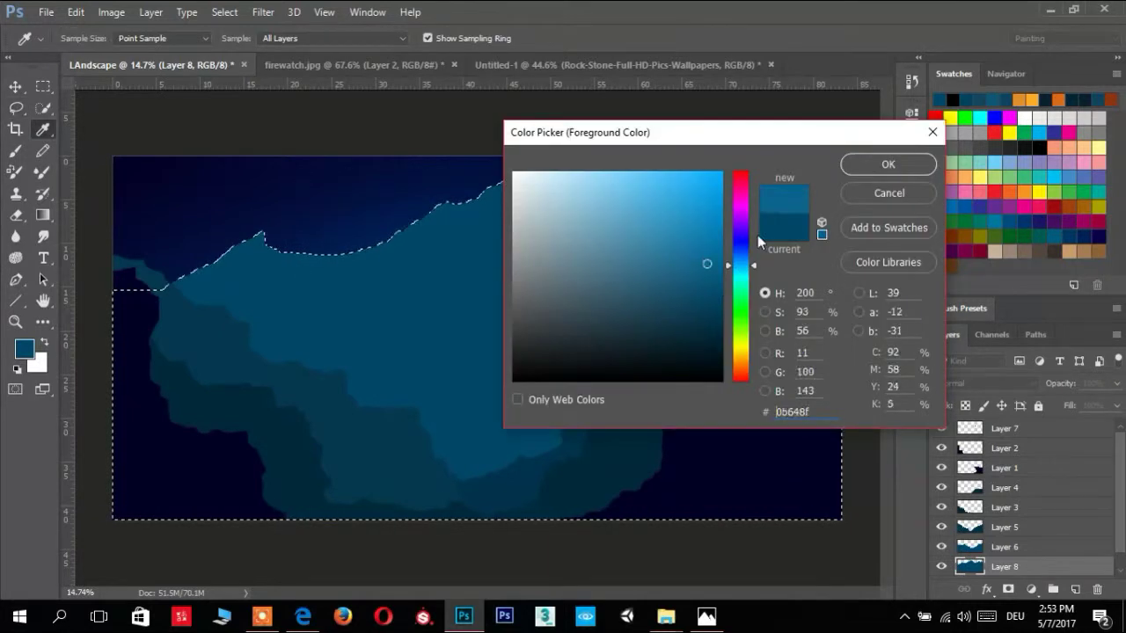
left_click(888, 165)
key("alt+BackSpace")
key("ctrl+d")
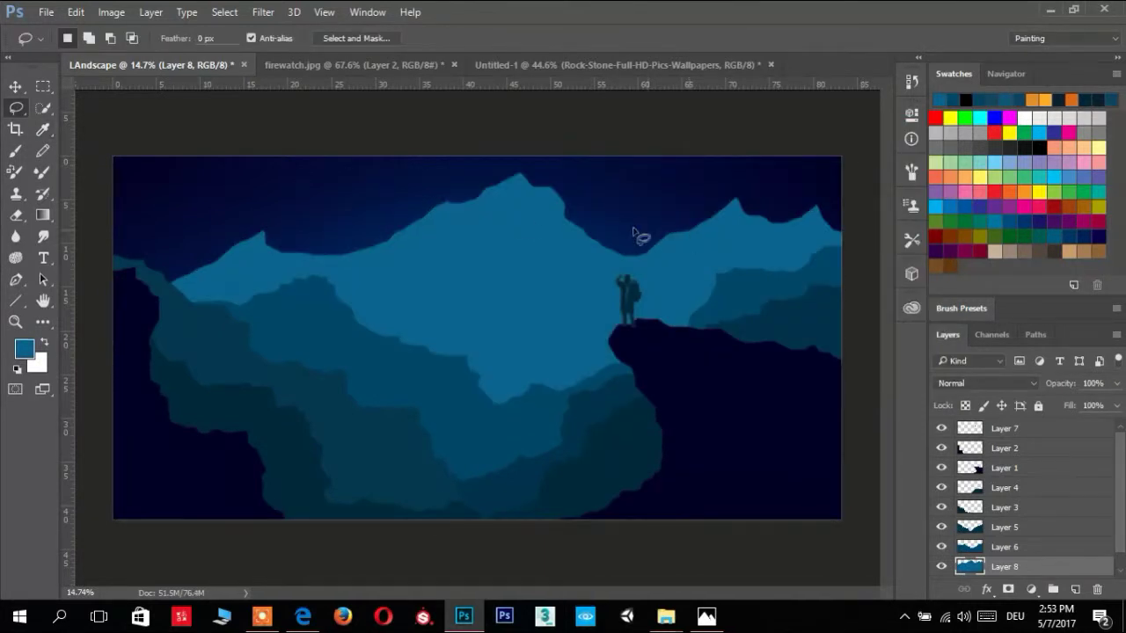
scroll(238, 221, "up", 2, "alt")
scroll(253, 230, "up", 2, "alt")
Fill a lighter blue highlight along the left ridge on a new layer
left_click_drag(236, 247, 229, 239)
key("ctrl+shift+alt+n")
left_click(23, 349)
left_click(894, 164)
key("alt+BackSpace")
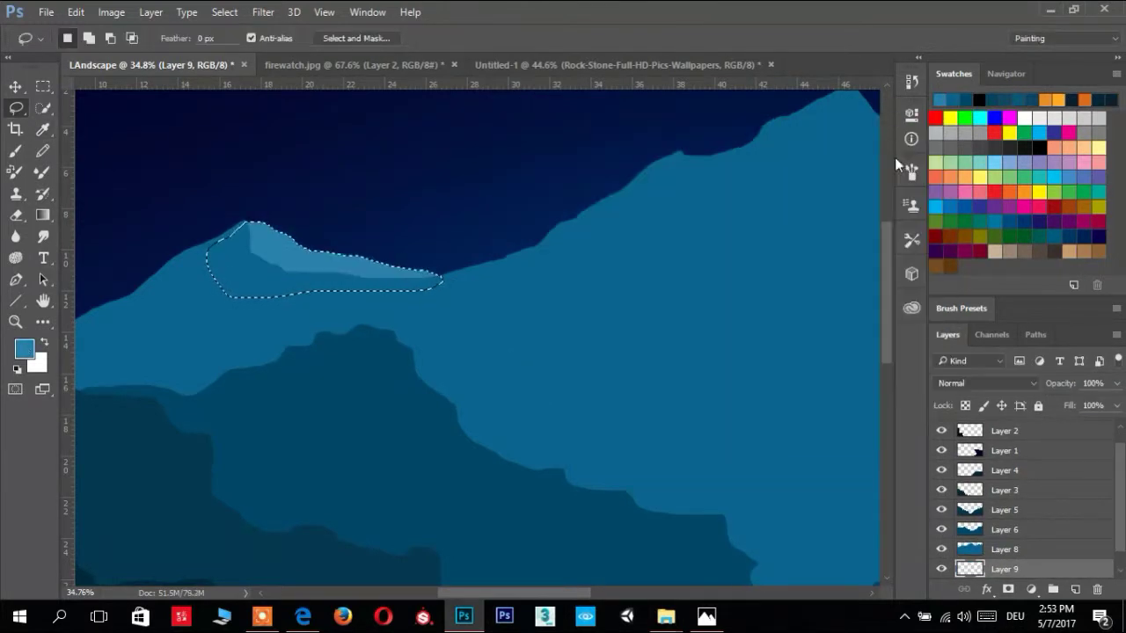
key("ctrl+d")
Fill a lighter blue highlight along the right peak's ridge
scroll(527, 226, "down", 2, "alt")
scroll(431, 242, "up", 2, "alt")
scroll(421, 260, "up", 1, "alt")
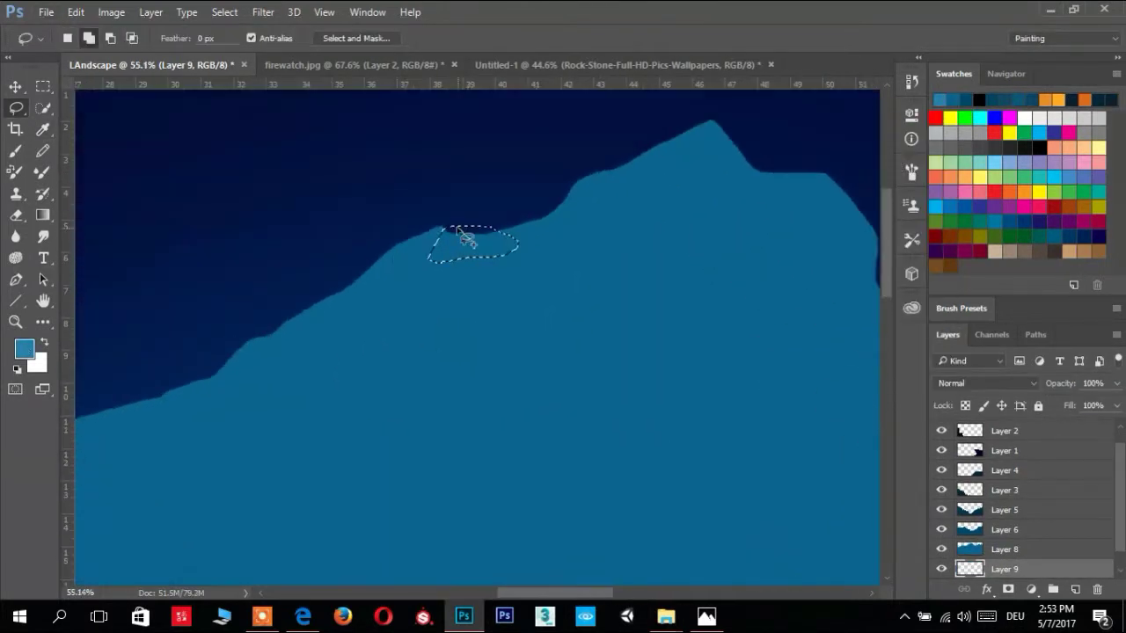
scroll(483, 284, "down", 2, "alt")
left_click_drag(557, 263, 352, 226)
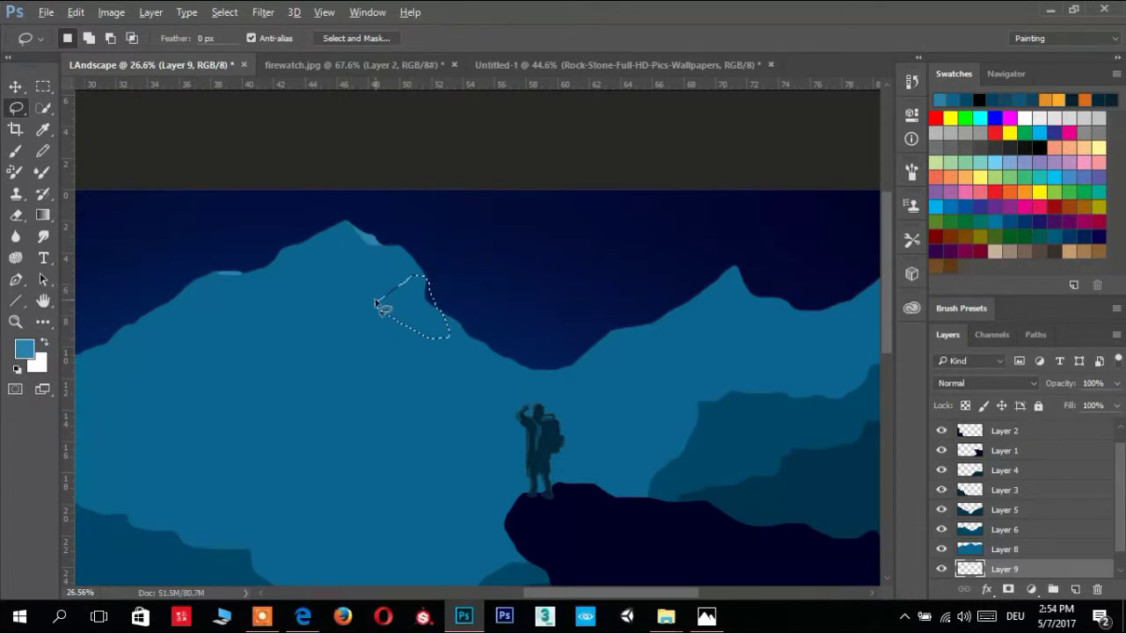
scroll(494, 277, "right", 3)
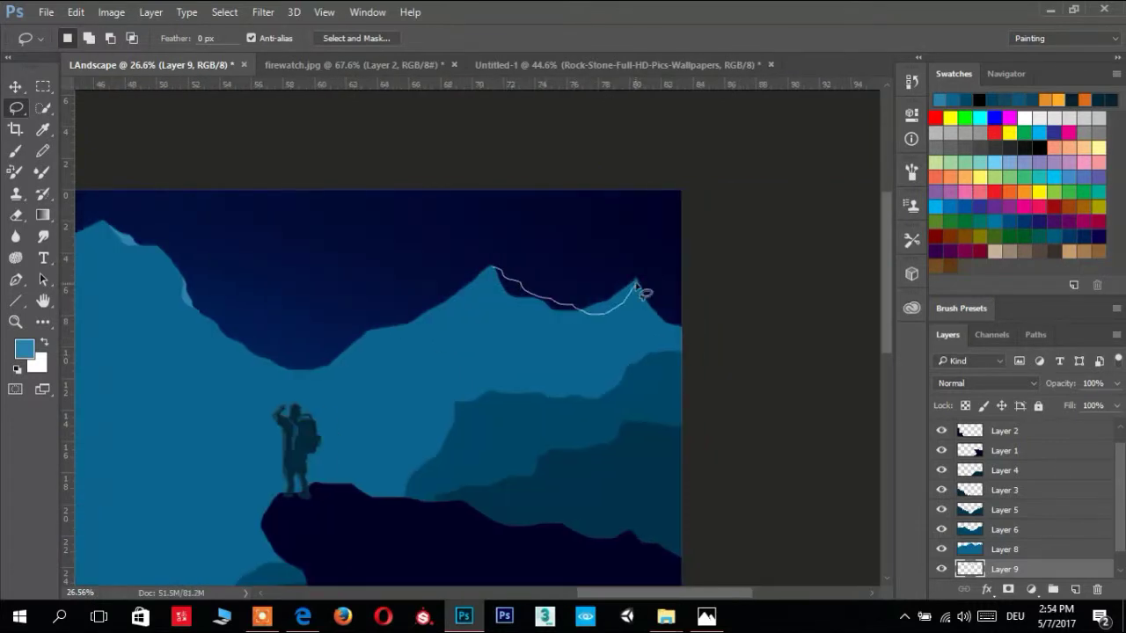
left_click_drag(677, 358, 459, 314)
key("alt+BackSpace")
key("ctrl+d")
Load the highlight layer's shape as a selection and choose a darker blue foreground
scroll(489, 272, "up", 4, "alt")
scroll(547, 256, "down", 4, "alt")
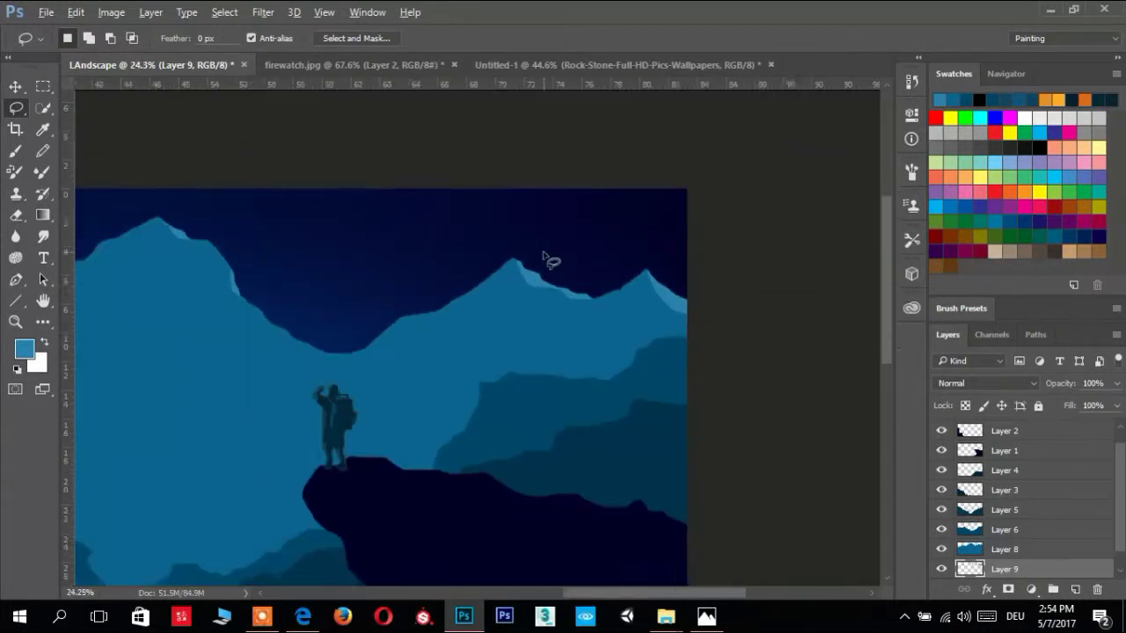
scroll(323, 320, "down", 1, "alt")
mouse_move(323, 320)
left_mouse_down()
mouse_move(563, 252)
mouse_move(640, 252)
left_mouse_up()
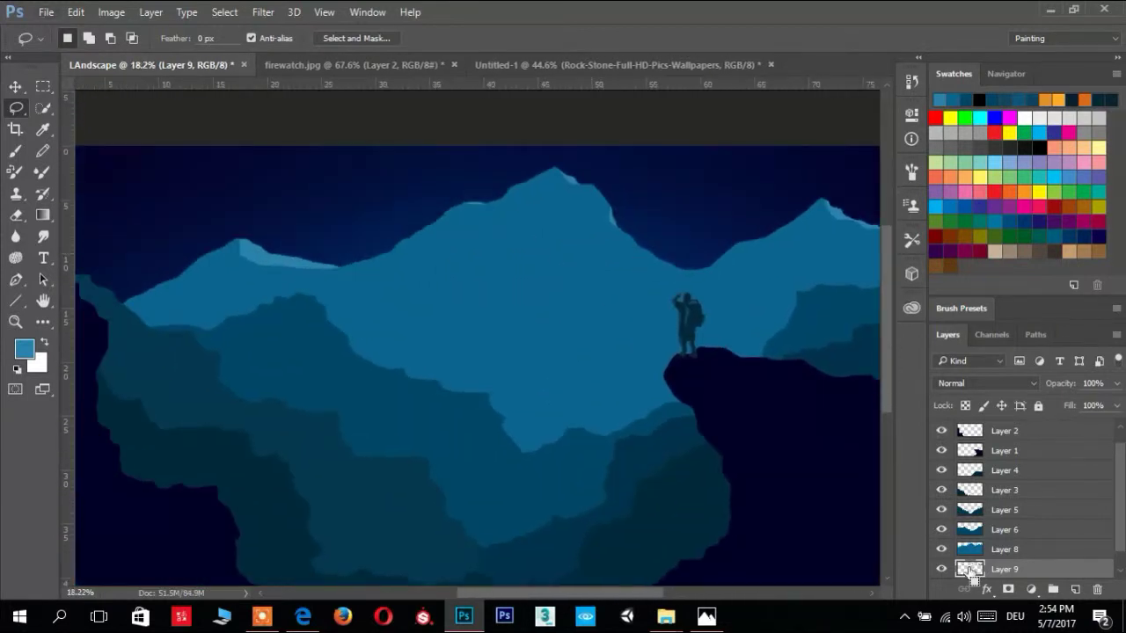
left_click(969, 572, "ctrl")
left_click(24, 350)
left_click(774, 198)
left_click(902, 164)
scroll(730, 228, "up", 1, "alt")
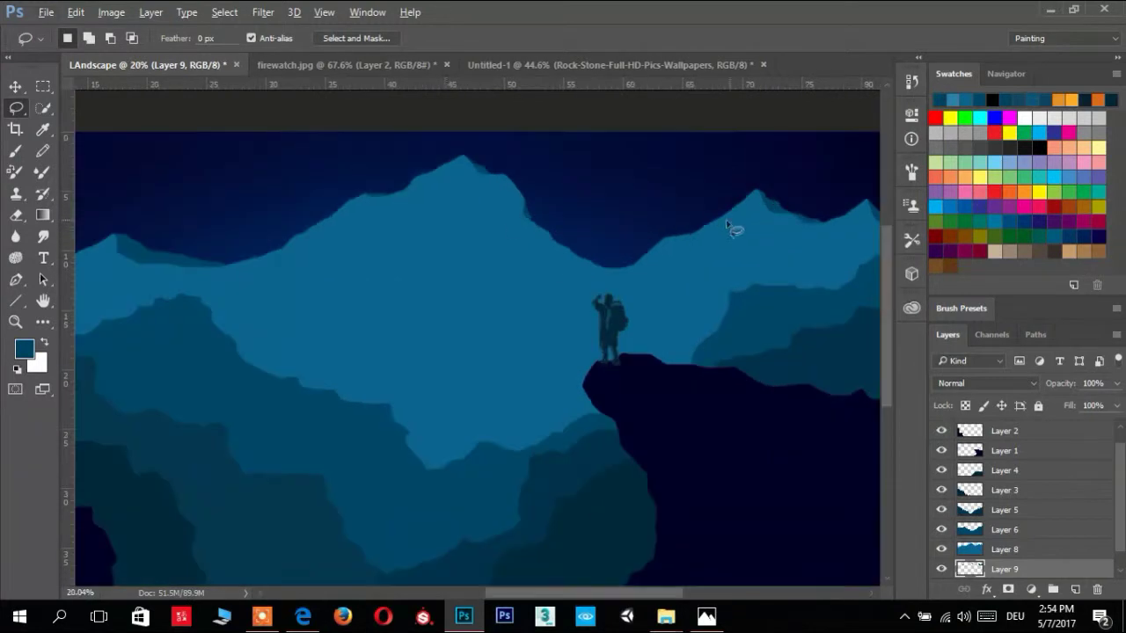
scroll(269, 247, "up", 1, "alt")
scroll(338, 262, "up", 1, "alt")
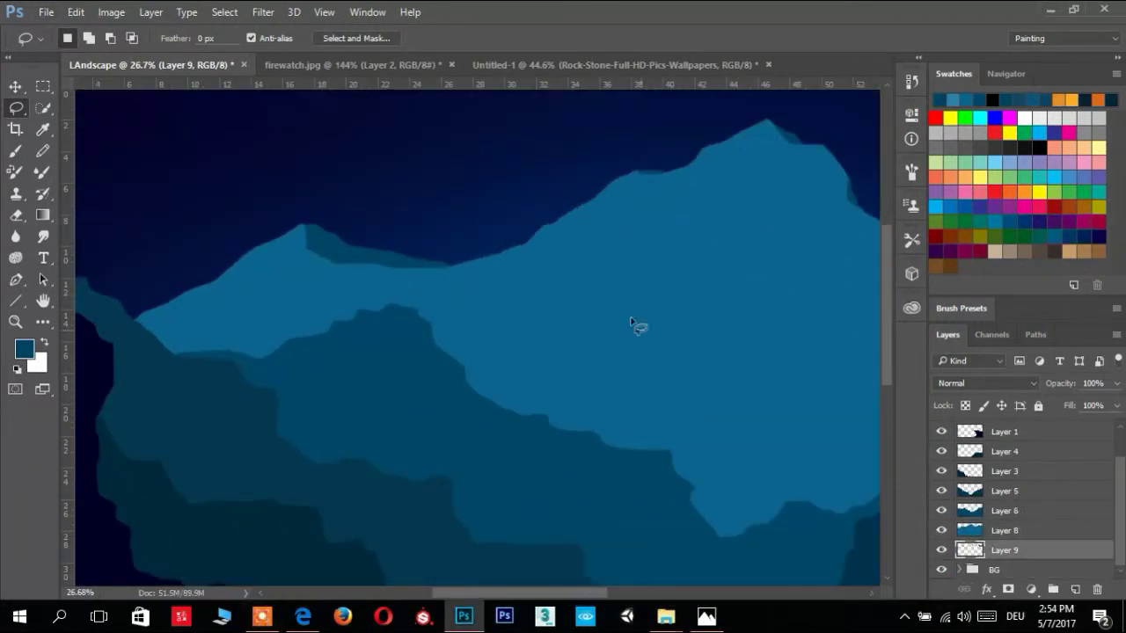
Outline facet shapes on the central mountain face and choose a lighter blue
scroll(325, 280, "up", 1, "alt")
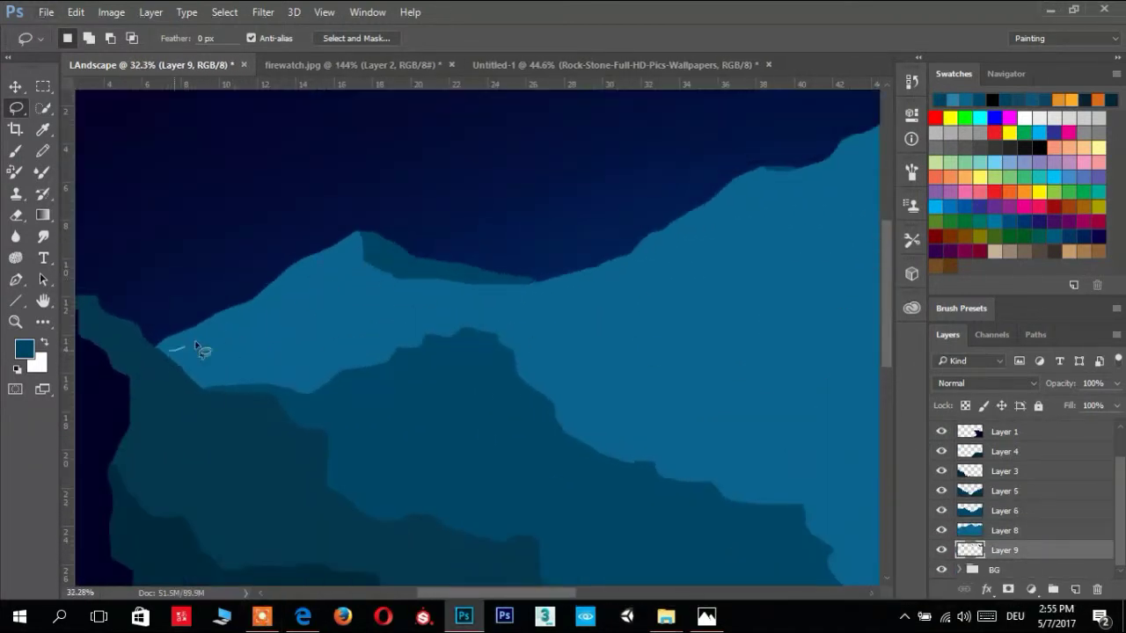
scroll(322, 353, "up", 4, "alt")
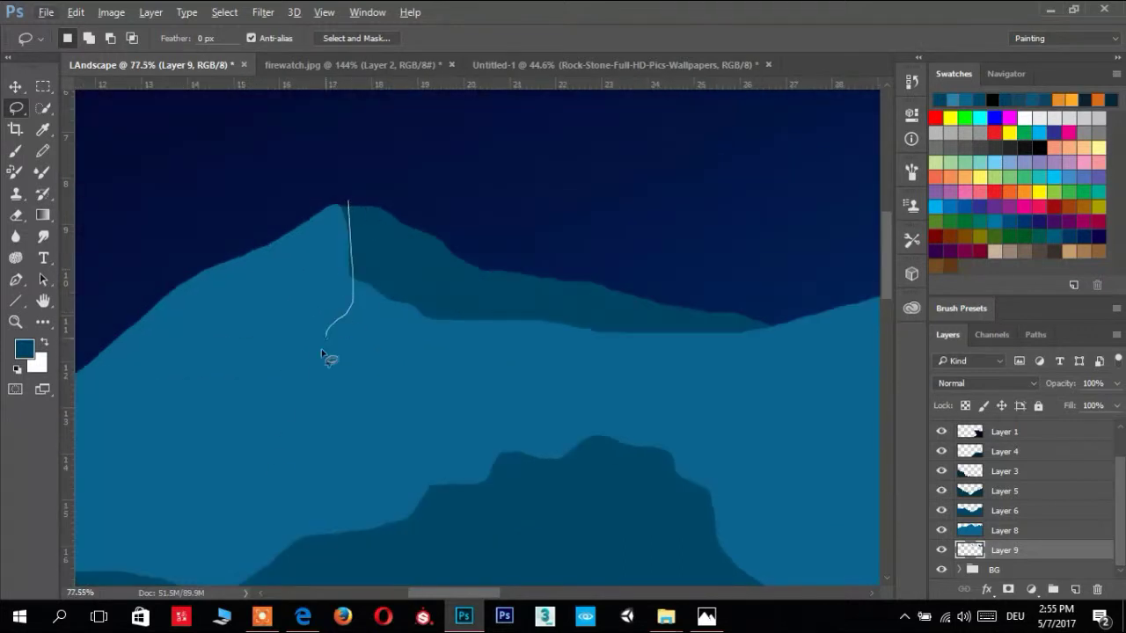
scroll(268, 226, "down", 3, "alt")
mouse_move(126, 456)
left_mouse_down()
mouse_move(267, 226)
mouse_move(173, 305)
left_mouse_up()
left_click(24, 349)
left_click(636, 251)
left_click(903, 163)
Fill the facets with light blue on a new Layer 10 clipped to Layer 8
left_click(1074, 588)
left_click_drag(1003, 549, 980, 530)
key("ctrl+alt+g")
key("alt+BackSpace")
key("ctrl+d")
Lasso the next facet on the mountain face and fill it with light blue
scroll(352, 253, "up", 1, "alt")
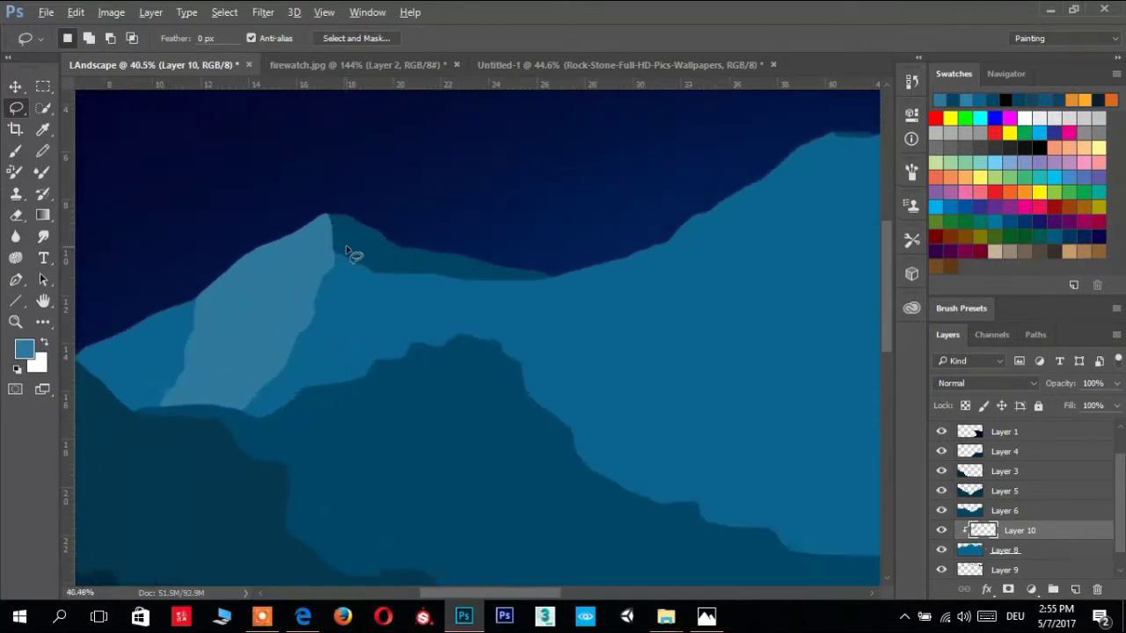
scroll(673, 184, "down", 2, "alt")
scroll(673, 184, "up", 1, "alt")
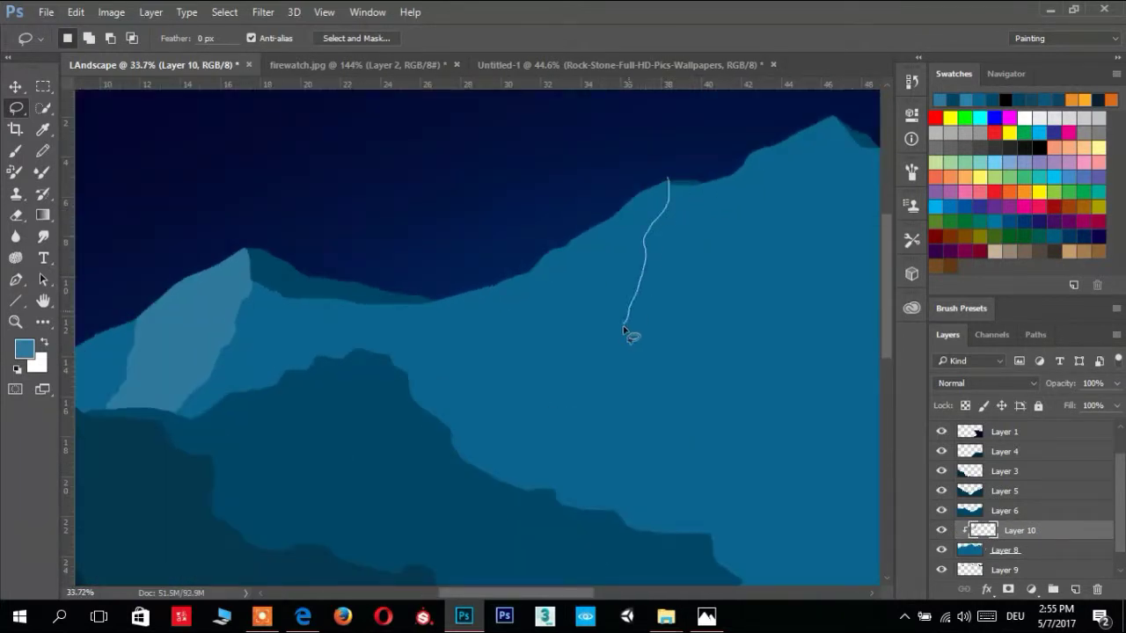
left_click_drag(428, 318, 623, 181)
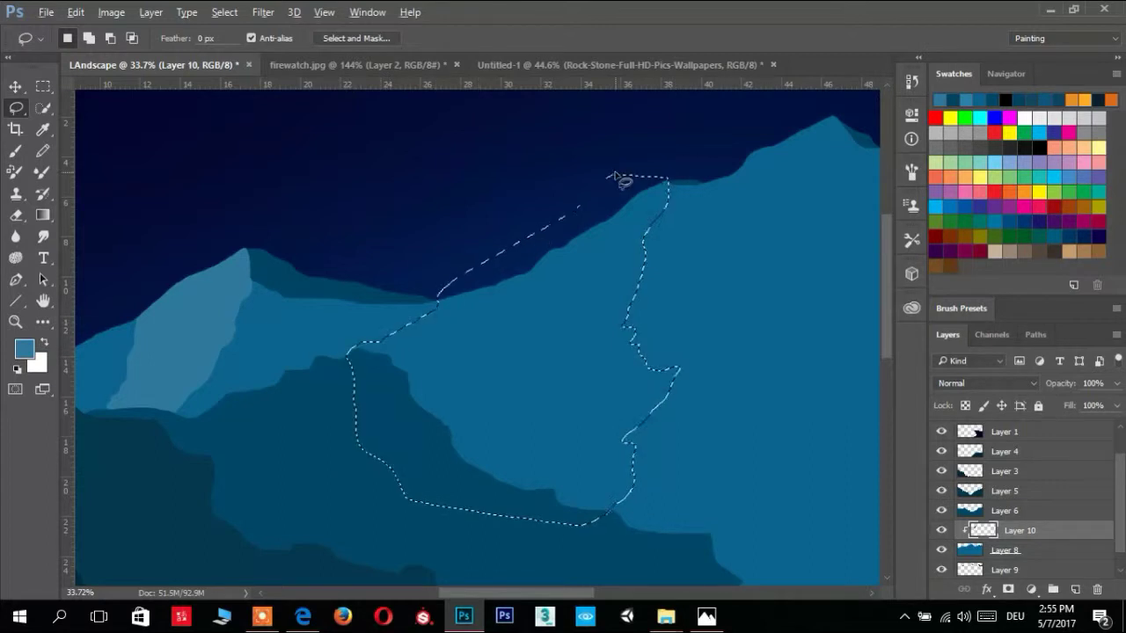
key("alt+BackSpace")
key("ctrl+d")
Add one more lighter blue facet on the central peak
scroll(466, 315, "down", 1, "alt")
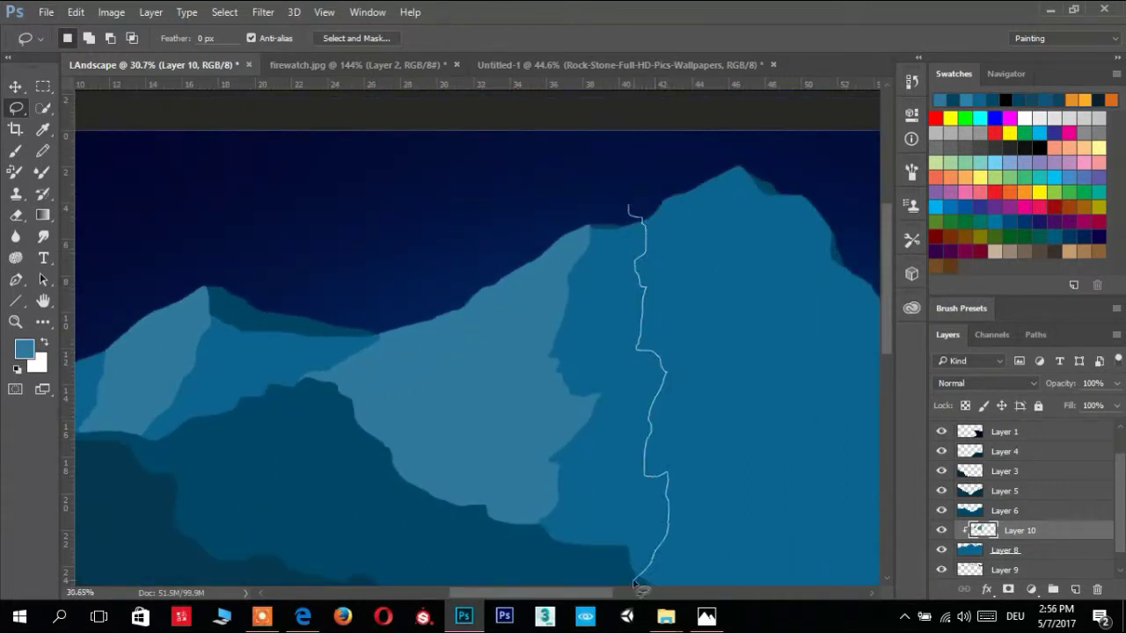
left_click_drag(775, 199, 776, 198)
scroll(621, 290, "down", 2, "alt")
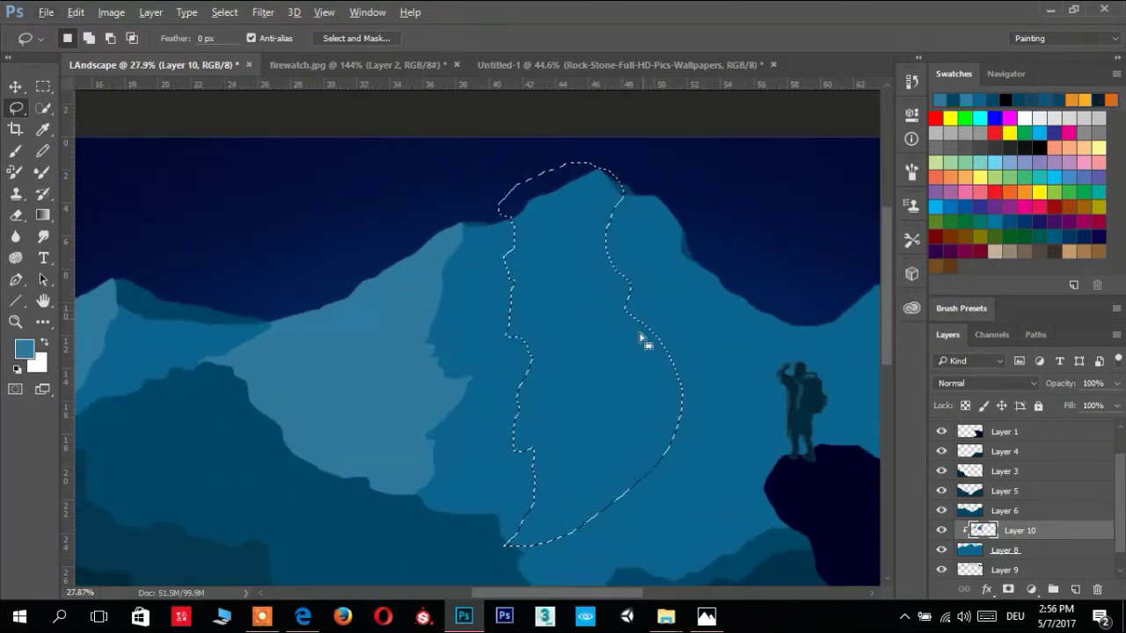
scroll(645, 339, "up", 1, "alt")
key("alt+BackSpace")
key("ctrl+d")
scroll(721, 214, "down", 1, "alt")
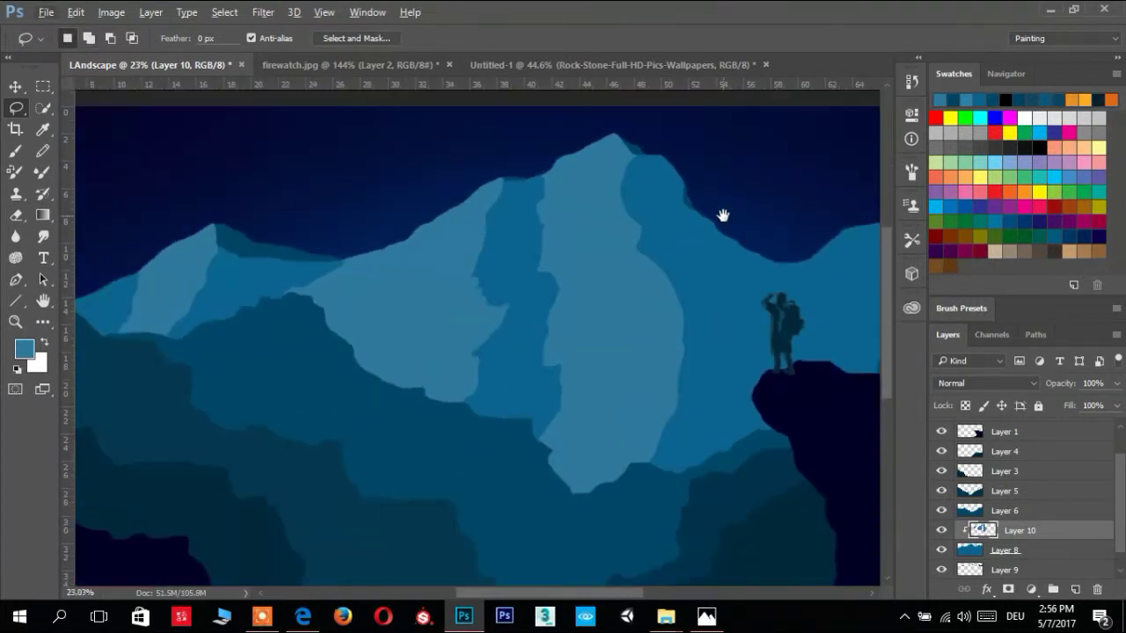
scroll(521, 146, "right", 2)
scroll(521, 145, "down", 2, "alt")
scroll(214, 260, "up", 1, "alt")
scroll(516, 241, "down", 1, "alt")
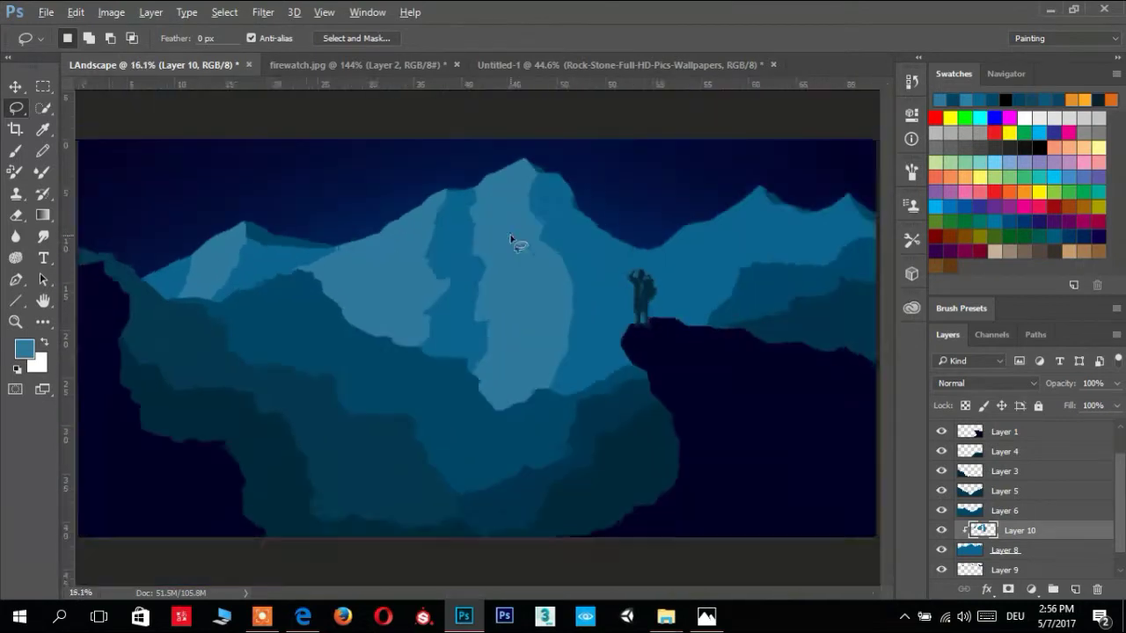
scroll(606, 236, "down", 1, "alt")
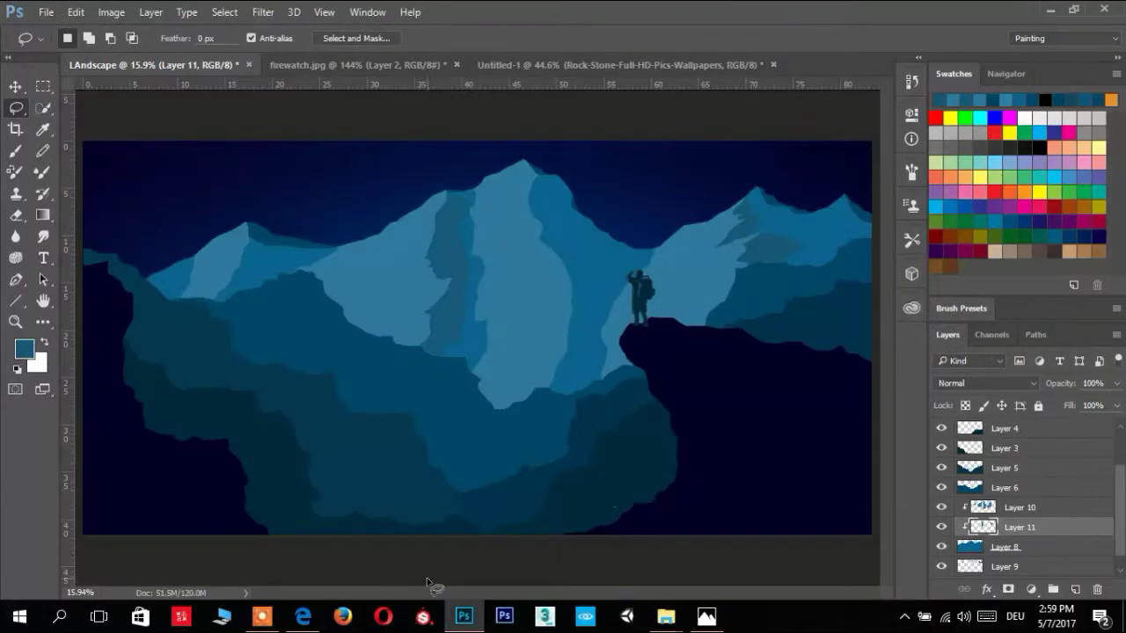
Fill a lassoed facet on the left peak's face with a lighter blue sampled from the mountain
left_click(1043, 556)
scroll(674, 410, "up", 3, "alt")
scroll(188, 282, "up", 3, "alt")
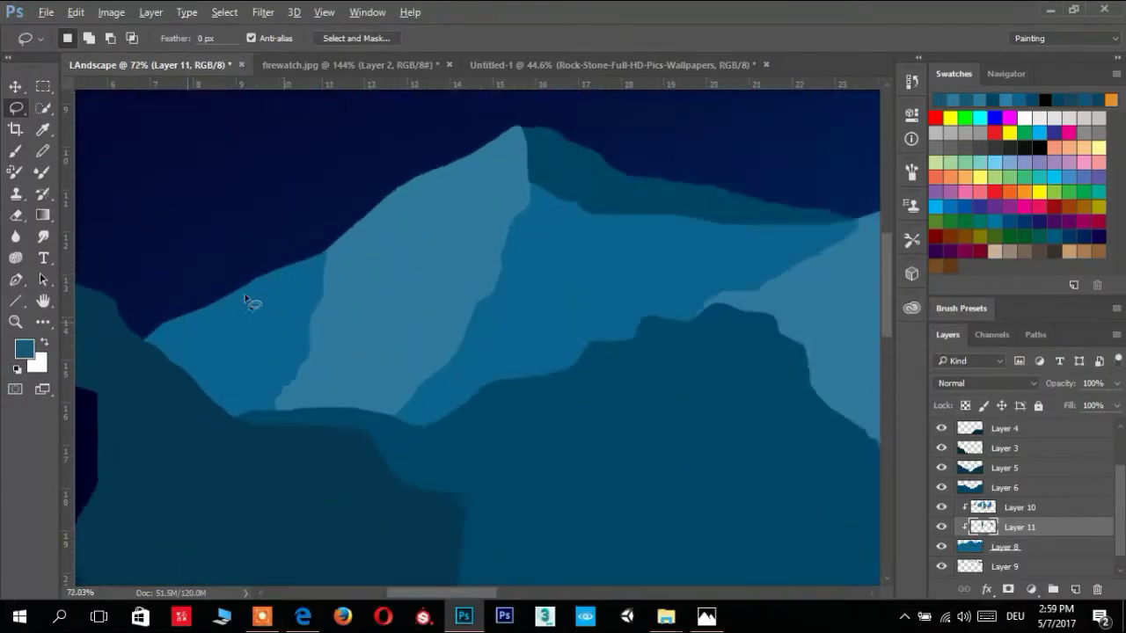
scroll(251, 301, "up", 2, "alt")
left_click_drag(283, 255, 147, 301)
key("i")
left_click(395, 256)
key("alt+BackSpace")
key("ctrl+d")
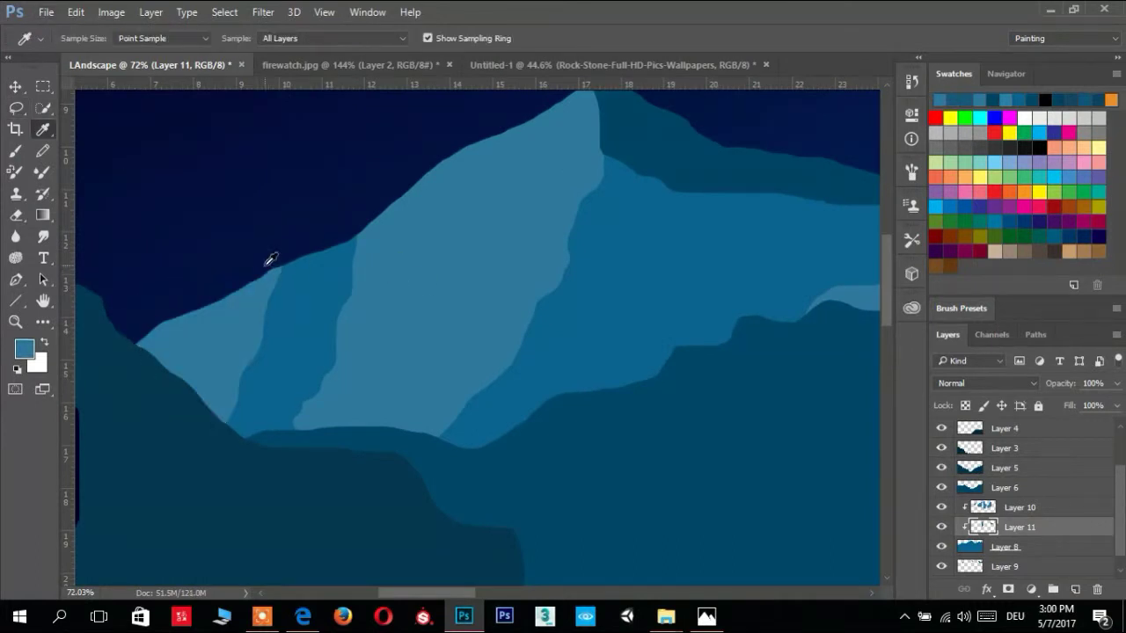
key("l")
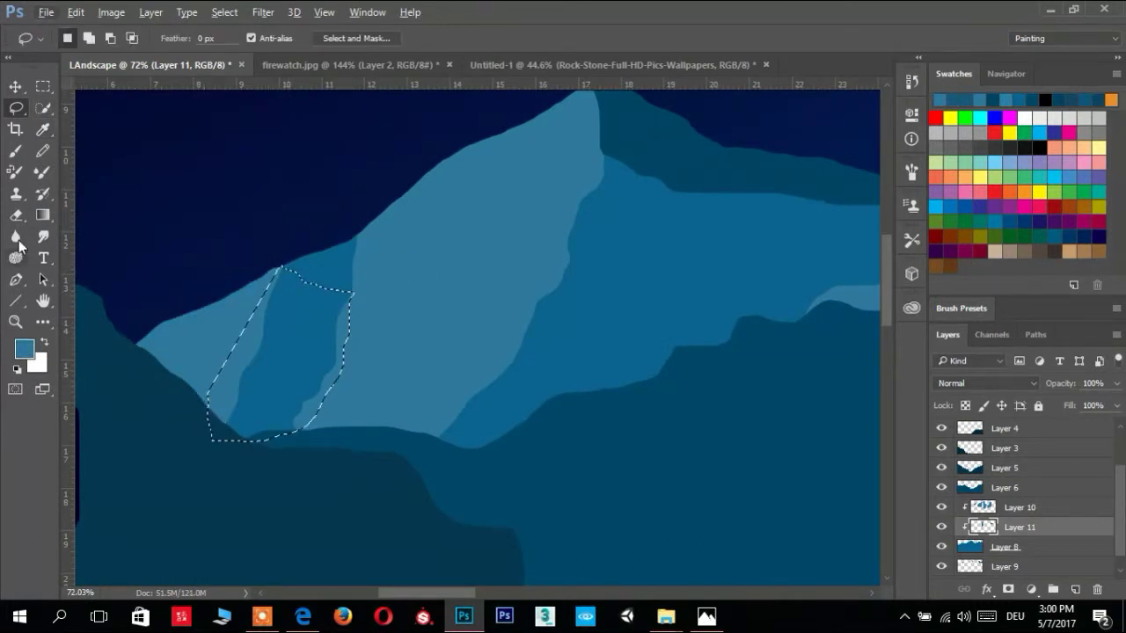
Sample a darker mountain blue and fill the current selection with it
key("i")
scroll(678, 191, "down", 2, "alt")
left_click(648, 170)
key("alt+BackSpace")
scroll(635, 216, "down", 3, "alt")
key("ctrl+d")
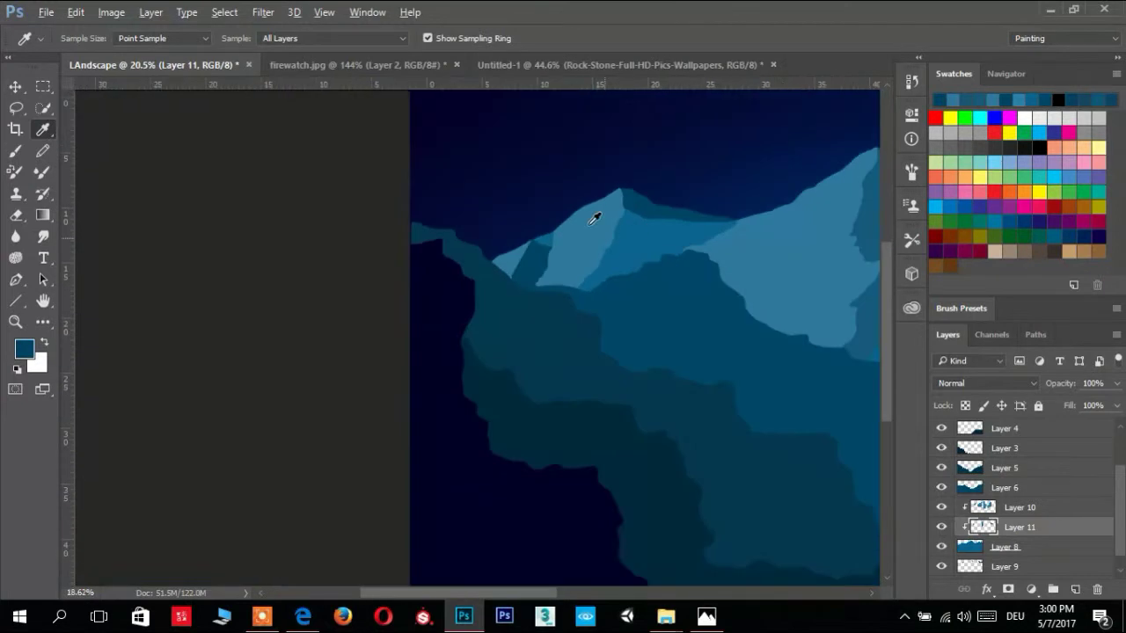
scroll(321, 262, "down", 1, "alt")
scroll(251, 301, "up", 2, "alt")
scroll(171, 255, "up", 2, "alt")
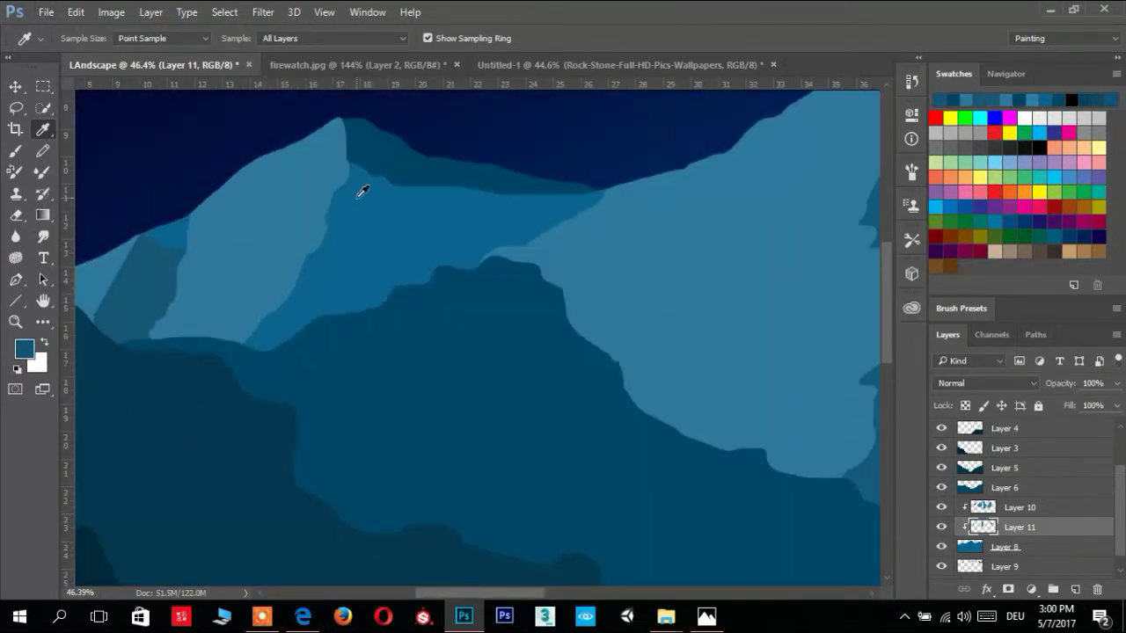
scroll(550, 241, "down", 2, "alt")
Outline a shadow area on the central peak, then clear and restore the selection
key("l")
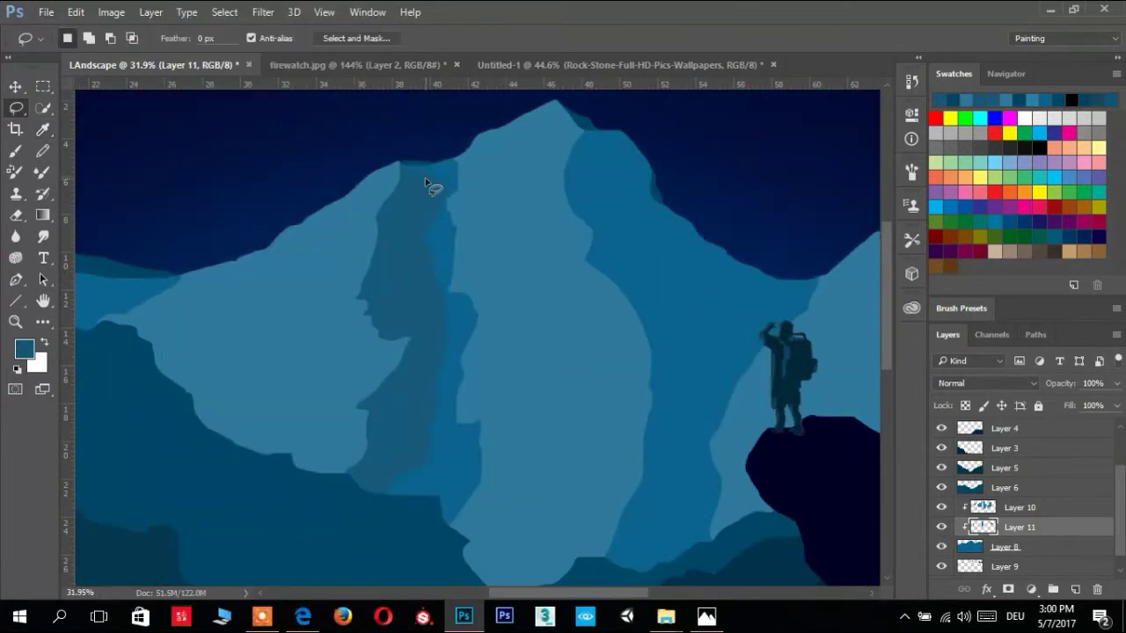
left_click_drag(393, 258, 398, 261)
key("i")
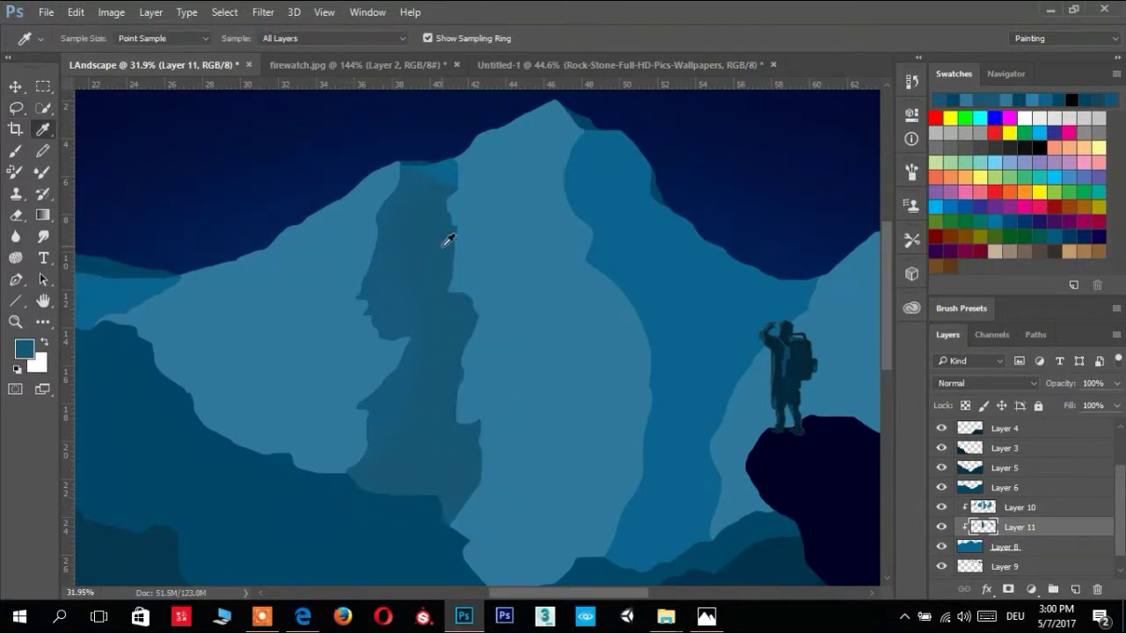
scroll(447, 238, "up", 1, "alt")
key("ctrl+d")
scroll(450, 279, "down", 1, "alt")
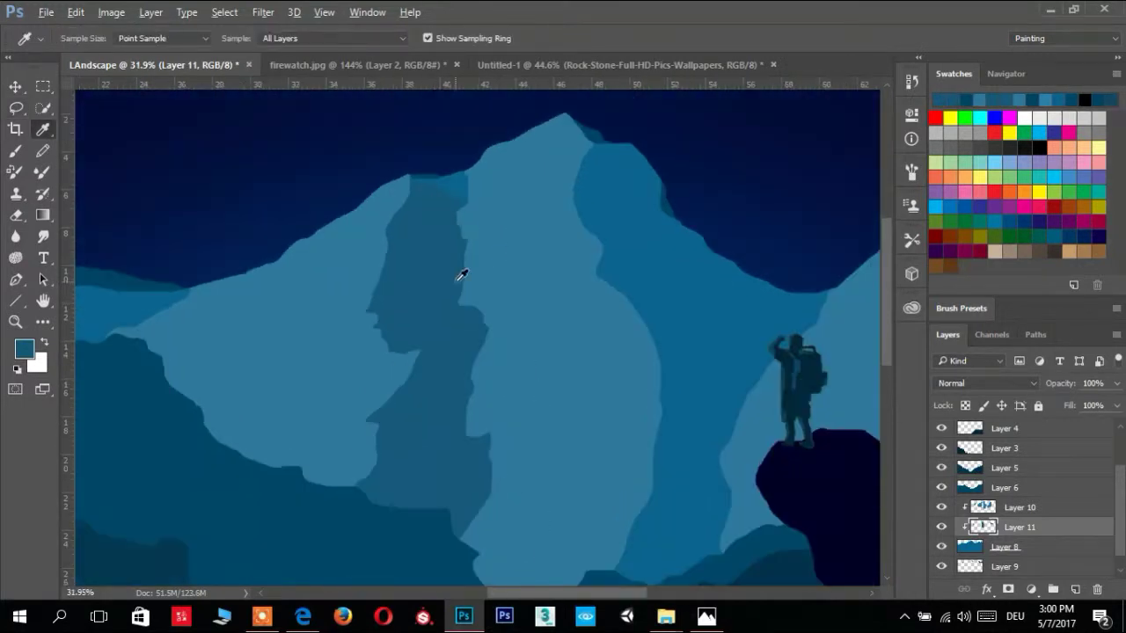
key("ctrl+shift+d")
key("l")
Fill part of the central column with lighter blue and a central-peak shadow with darker blue
left_click_drag(415, 176, 412, 181)
key("alt+BackSpace")
key("ctrl+d")
scroll(400, 387, "up", 1, "alt")
left_click_drag(426, 347, 451, 387)
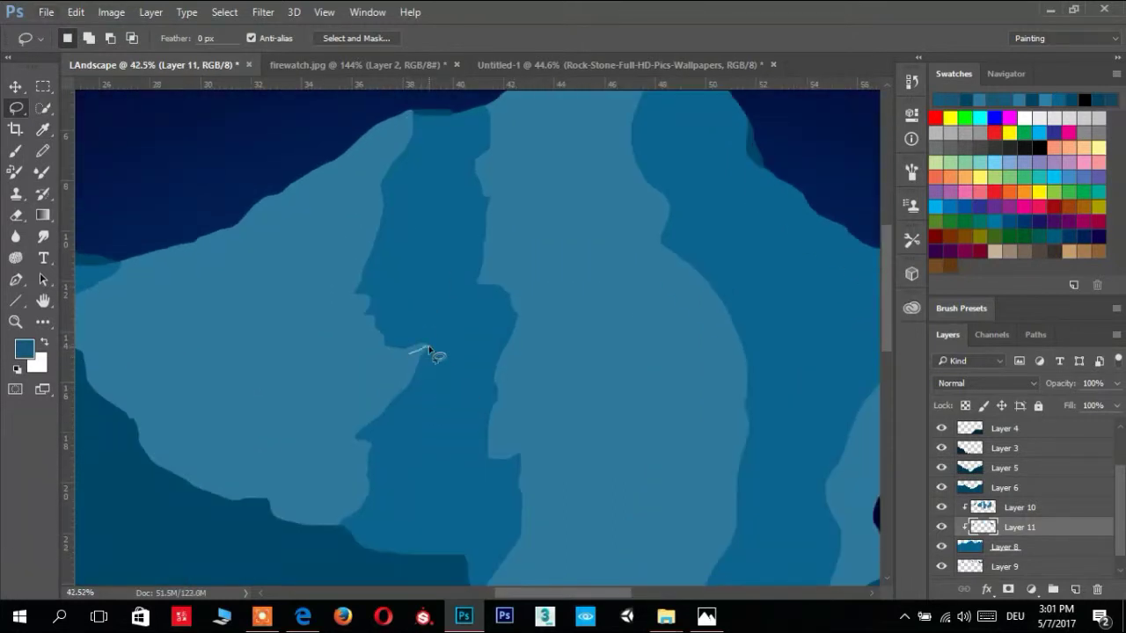
left_click_drag(371, 603, 352, 382)
key("alt+BackSpace")
key("ctrl+d")
Fill the top of the dark column and another shadow area with darker blue
scroll(422, 289, "up", 3)
scroll(422, 158, "up", 1, "alt")
left_click_drag(448, 337, 333, 220)
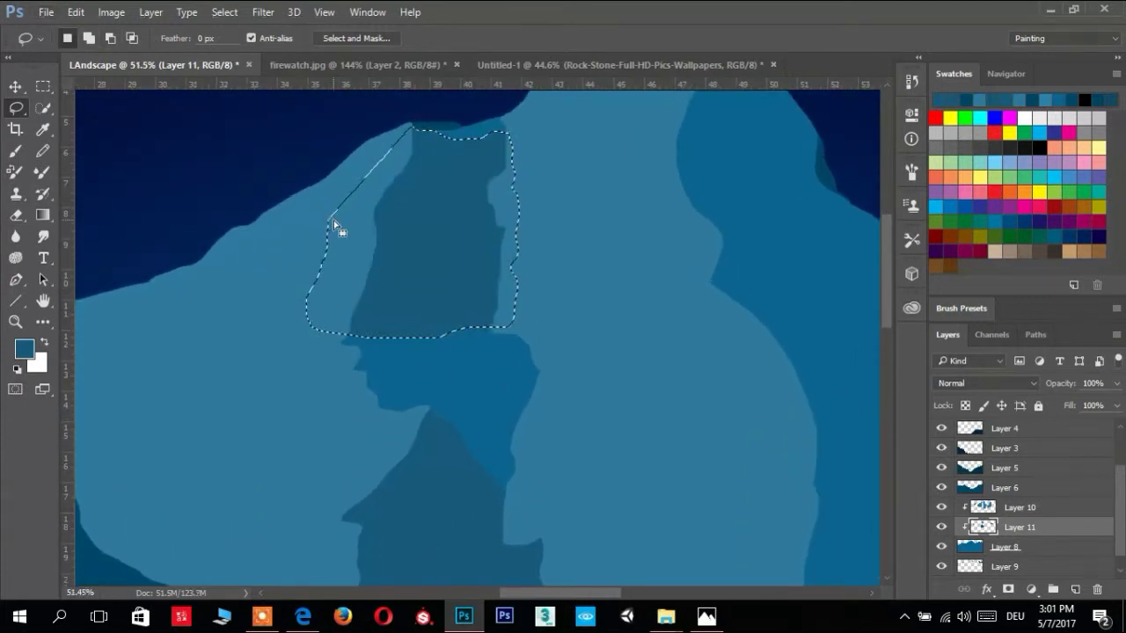
left_click_drag(346, 400, 343, 334)
key("alt+BackSpace")
key("ctrl+d")
Darken the shadow below the dark column and the narrow band beneath it
scroll(343, 329, "up", 1, "alt")
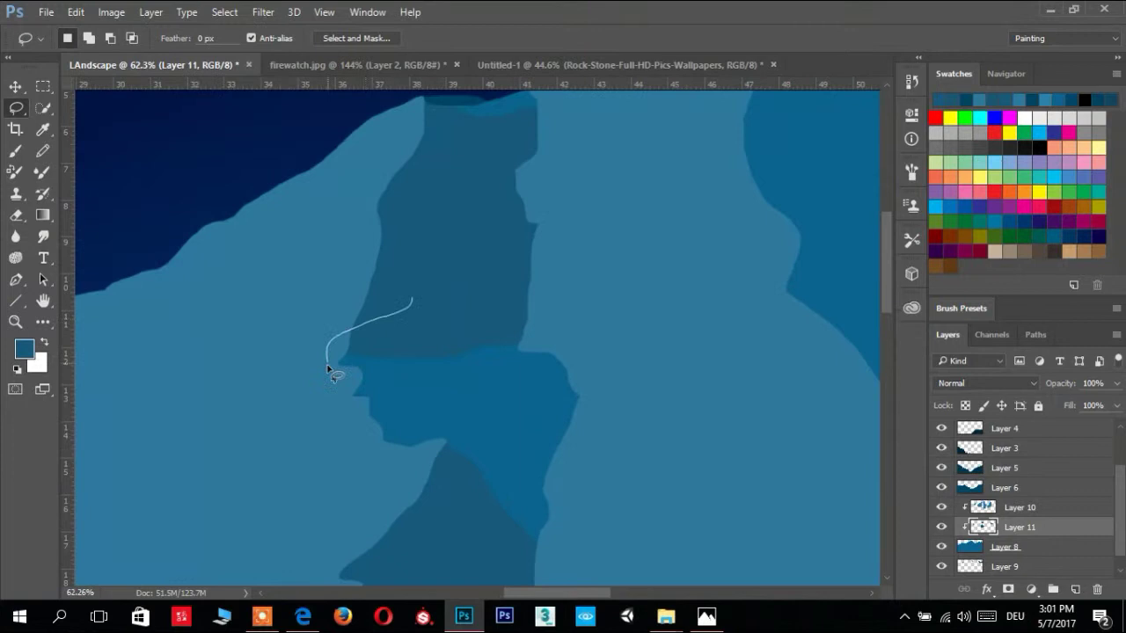
left_click_drag(442, 422, 413, 299)
key("alt+BackSpace")
key("ctrl+d")
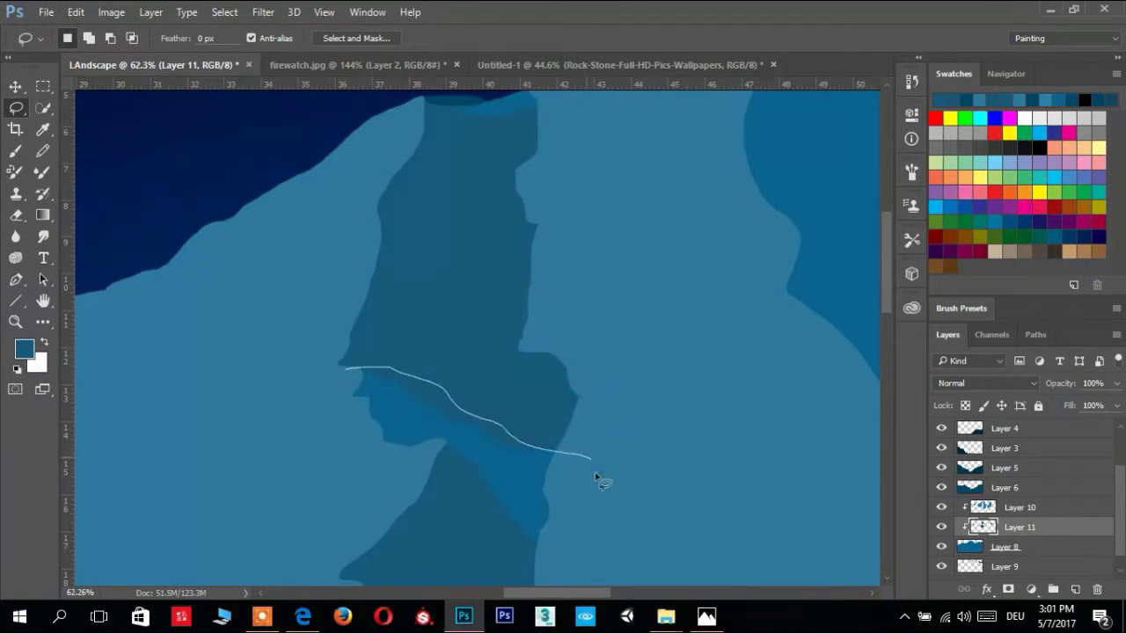
left_click_drag(596, 478, 346, 377)
key("alt+BackSpace")
key("ctrl+d")
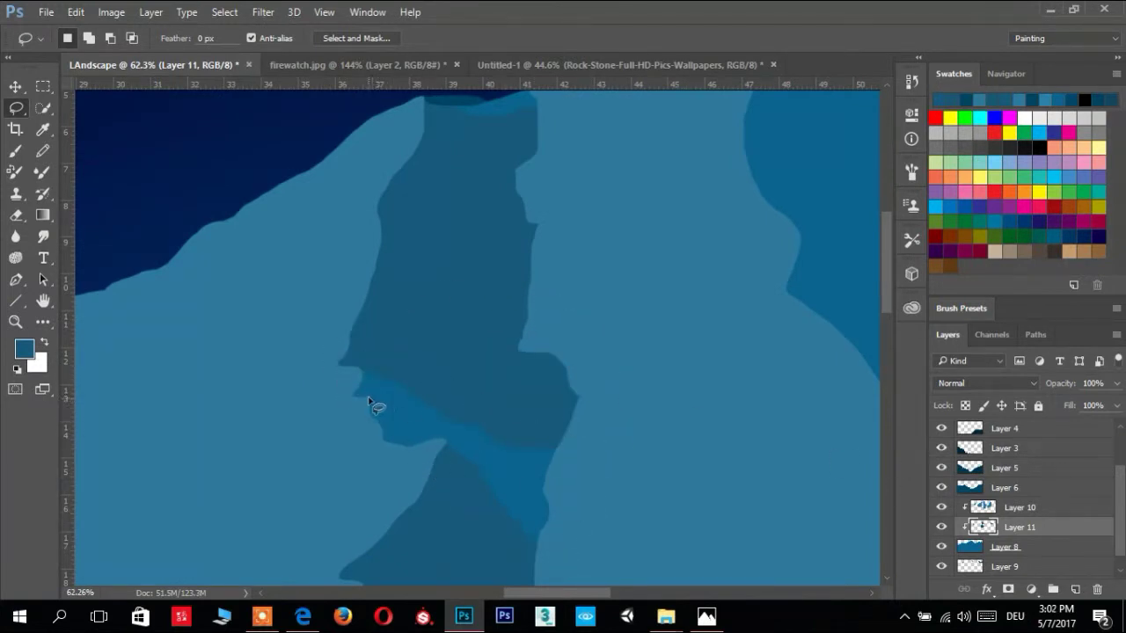
Fill a shadow shape on a new Layer 12 with a darker picked colour
key("ctrl+shift+alt+n")
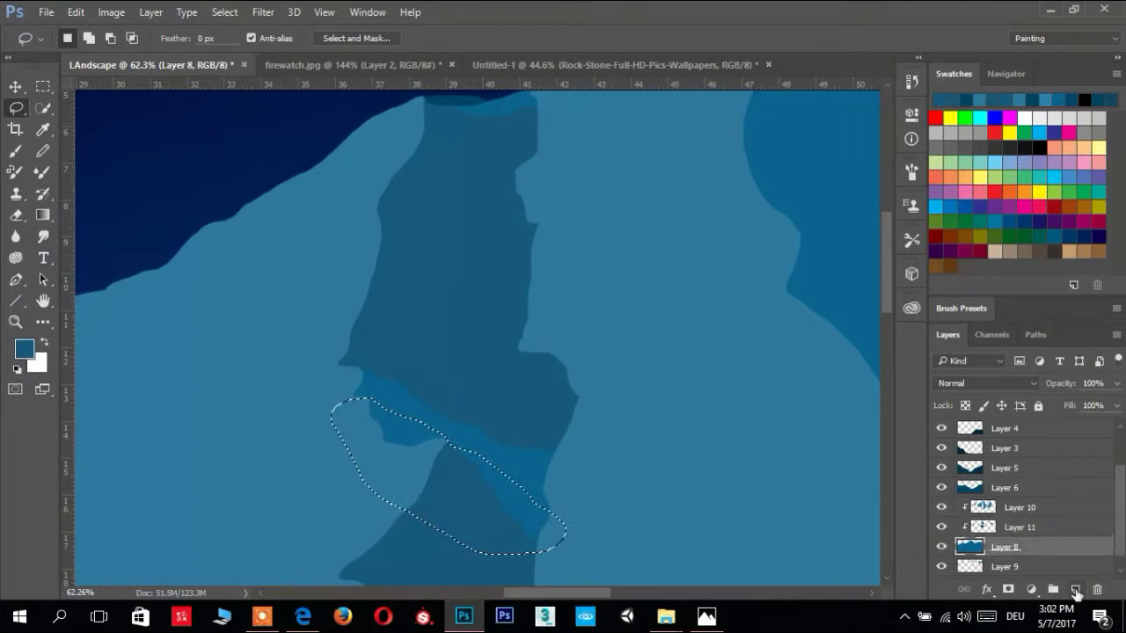
key("i")
left_click(24, 349)
left_click(904, 164)
key("alt+BackSpace")
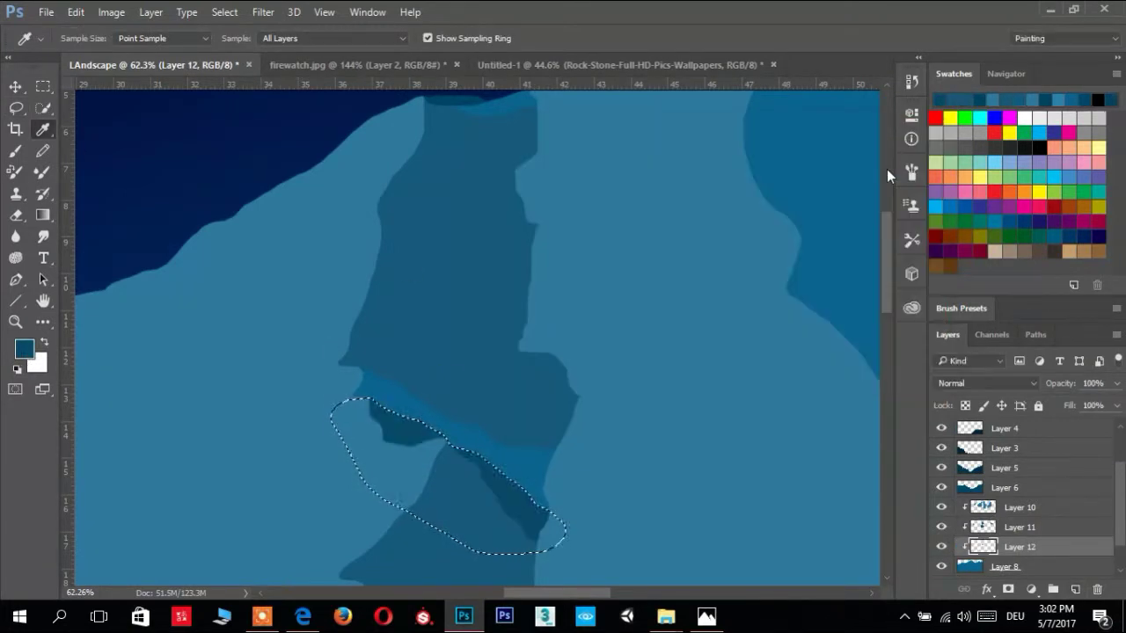
key("ctrl+d")
scroll(472, 327, "down", 4)
Fill the next lassoed shadow region on a new Layer 13 with a darker colour
key("l")
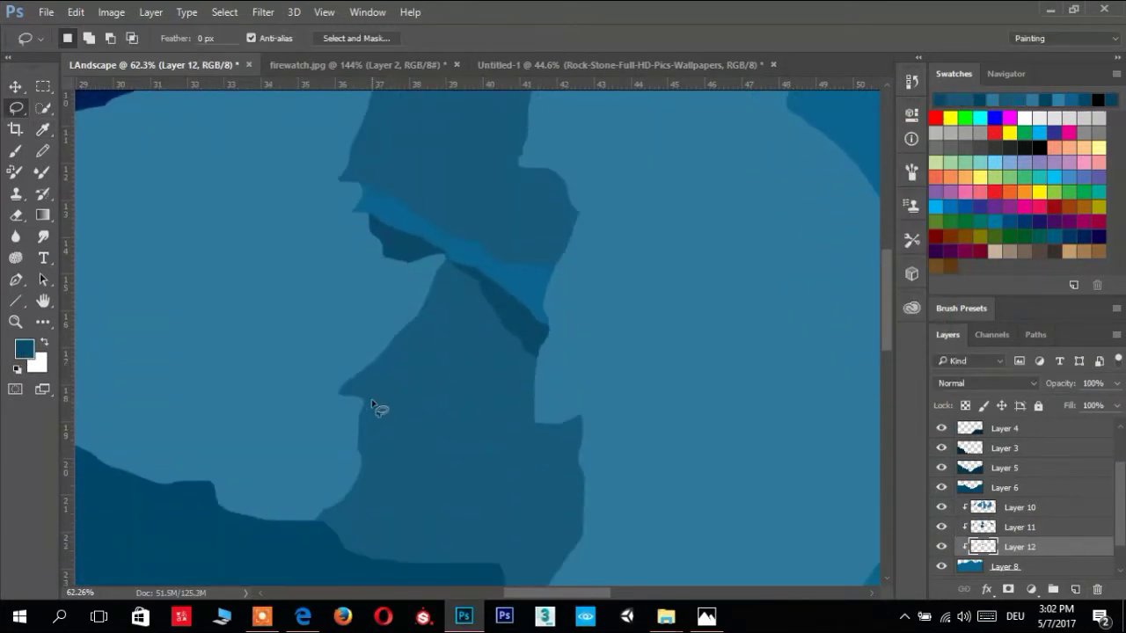
left_click_drag(550, 543, 264, 328)
scroll(453, 444, "down", 1)
key("ctrl+shift+alt+n")
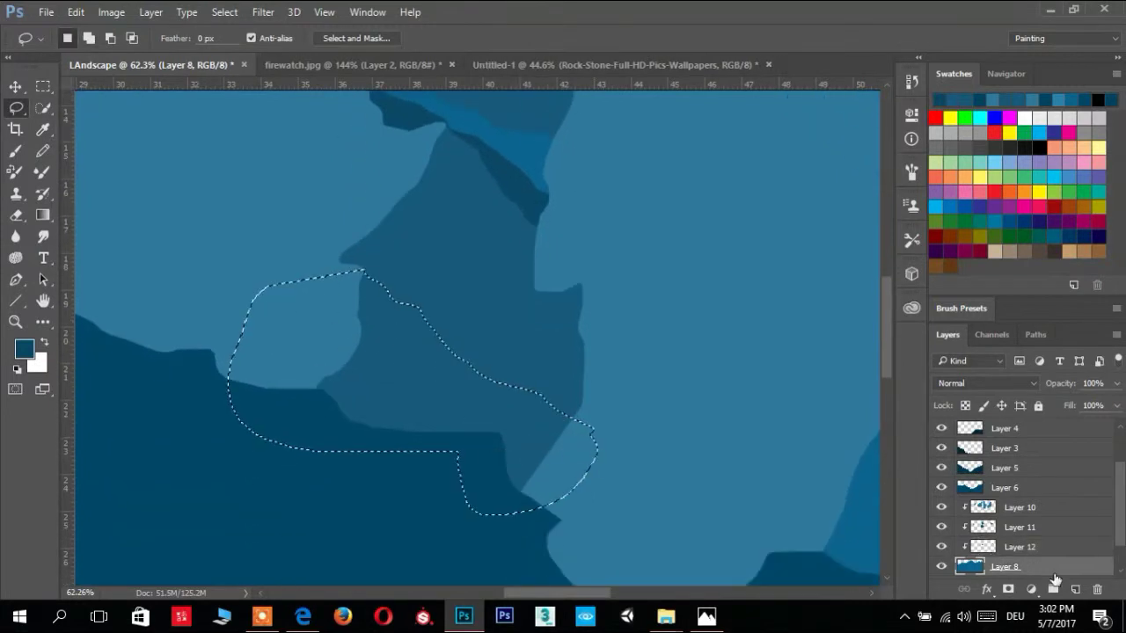
left_click(24, 349)
left_click(856, 173)
key("alt+BackSpace")
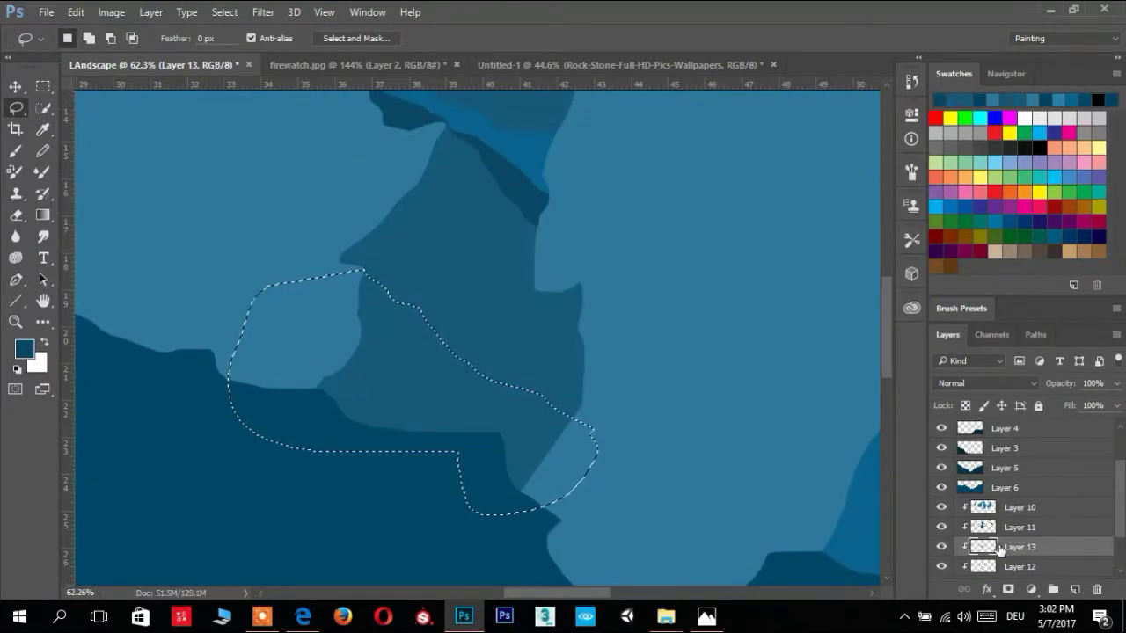
Move Layer 13 above Layer 11 in the layer stack
left_click_drag(983, 567, 973, 521)
scroll(586, 352, "down", 3)
scroll(641, 326, "down", 2)
scroll(603, 158, "up", 3)
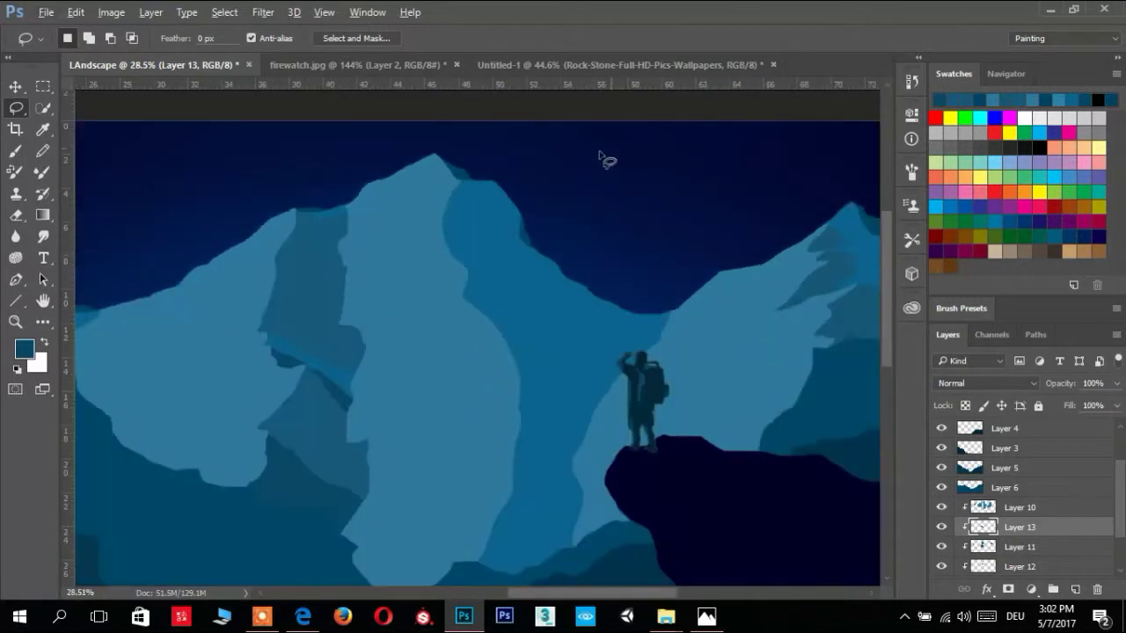
scroll(435, 172, "up", 2)
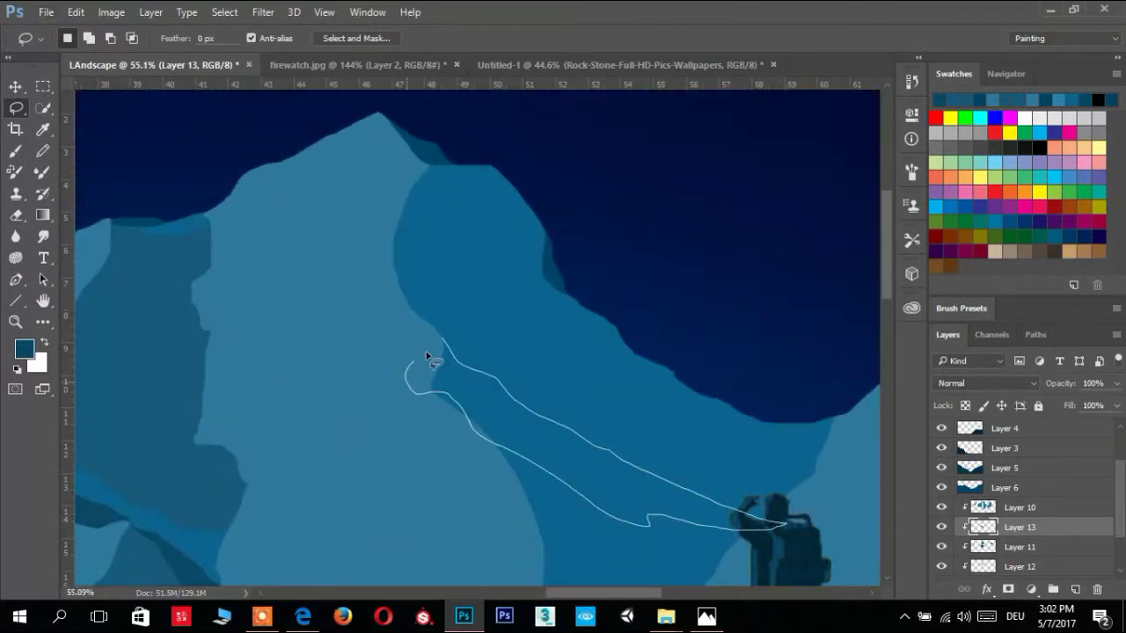
scroll(425, 353, "down", 2)
scroll(492, 369, "up", 1)
Darken the shadow streaks on the slope beside the hiker and outline another shadow region
left_click_drag(425, 353, 515, 377)
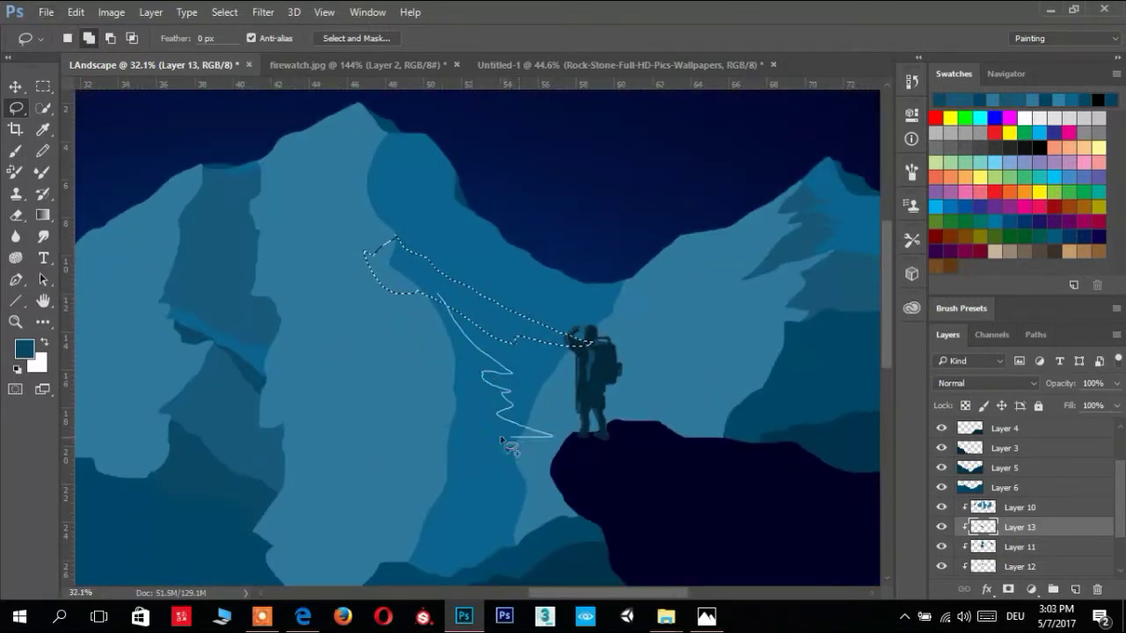
left_click_drag(367, 515, 369, 352)
key("alt+BackSpace")
key("ctrl+d")
scroll(447, 322, "down", 2)
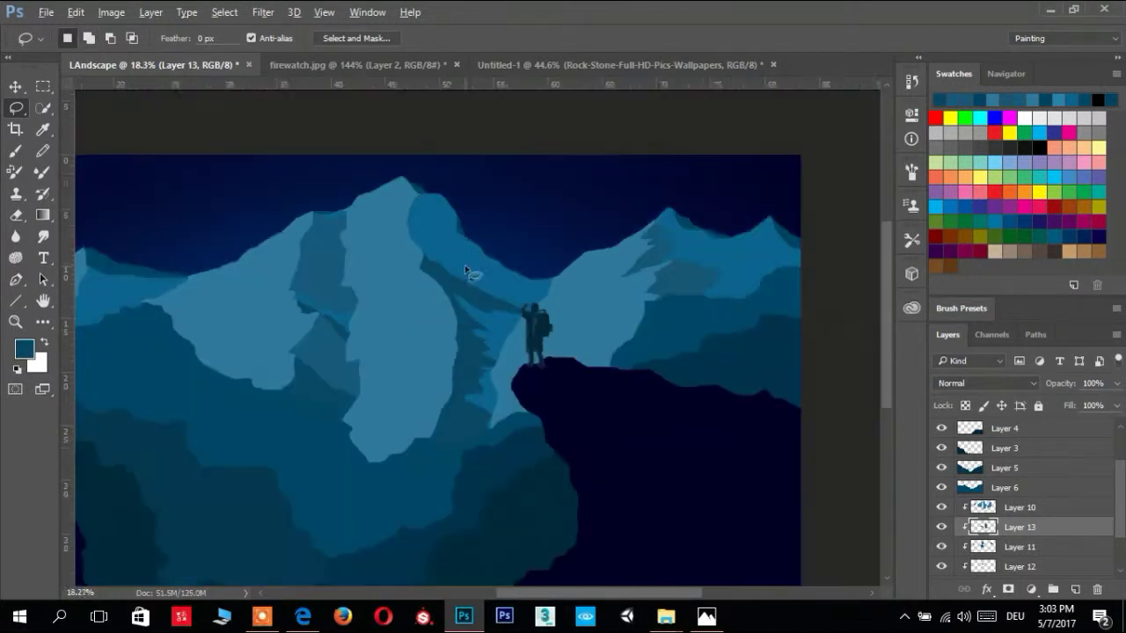
scroll(422, 220, "up", 3)
left_click_drag(480, 356, 339, 249)
scroll(344, 242, "down", 3)
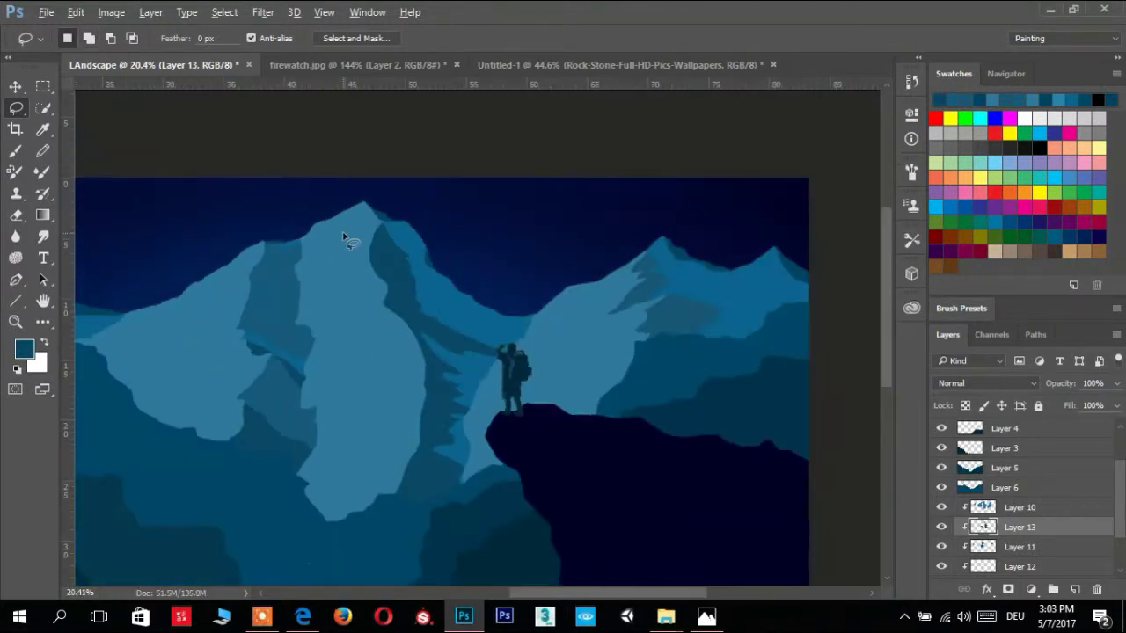
scroll(397, 358, "up", 2)
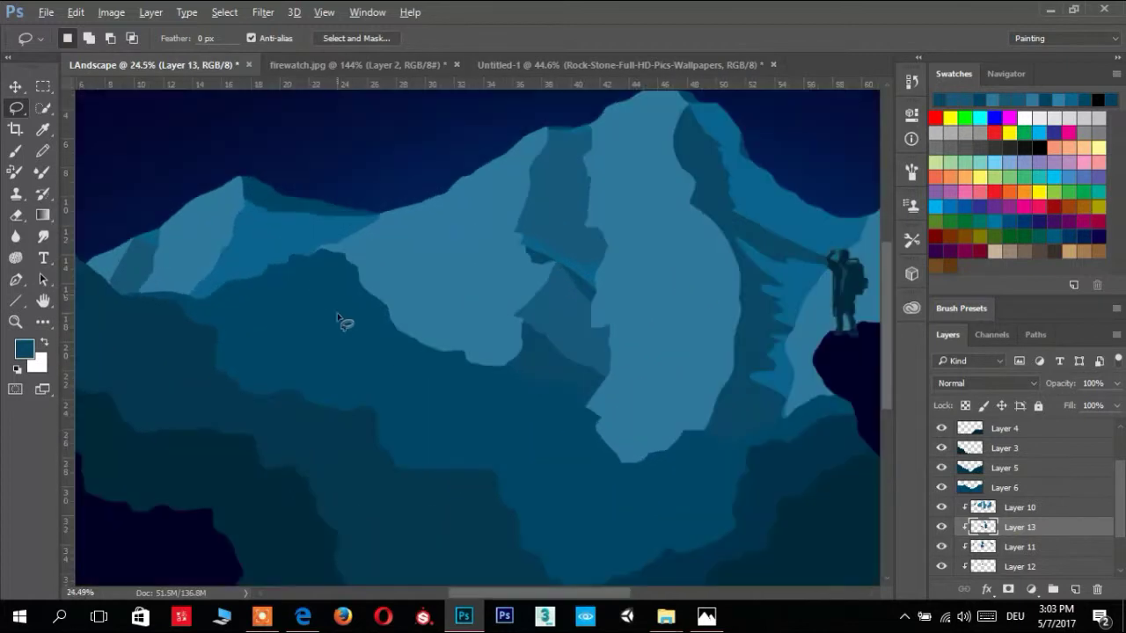
scroll(344, 322, "down", 1)
Lasso the cliff's lower face on Layer 1 and add a new clipped Layer 14
scroll(467, 254, "up", 2)
left_click(596, 287, "ctrl")
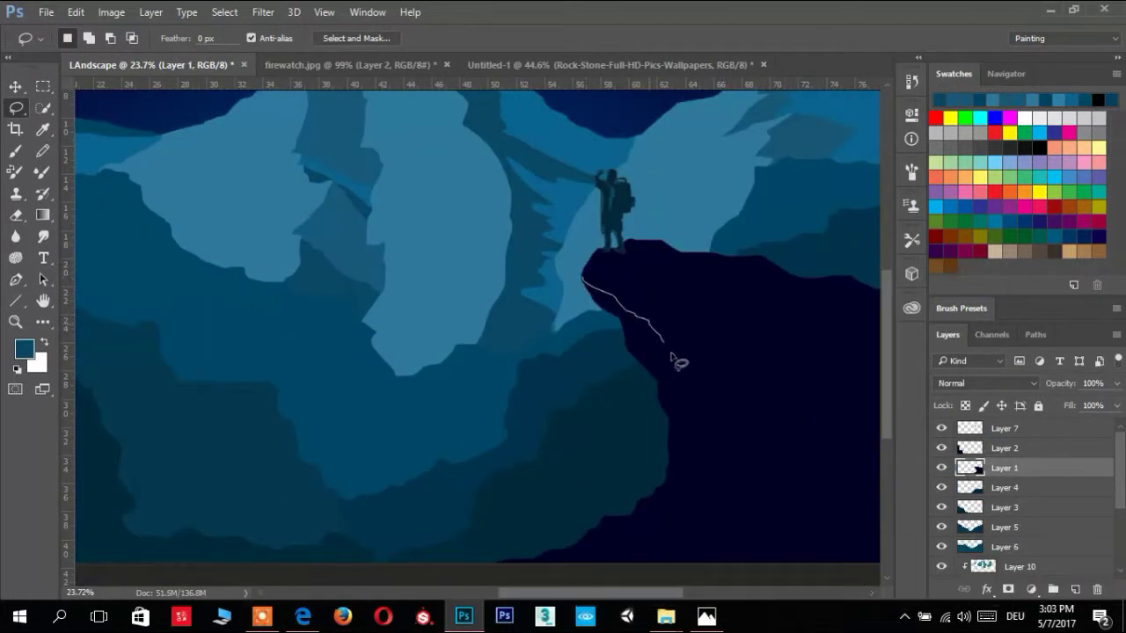
left_click_drag(683, 536, 543, 325)
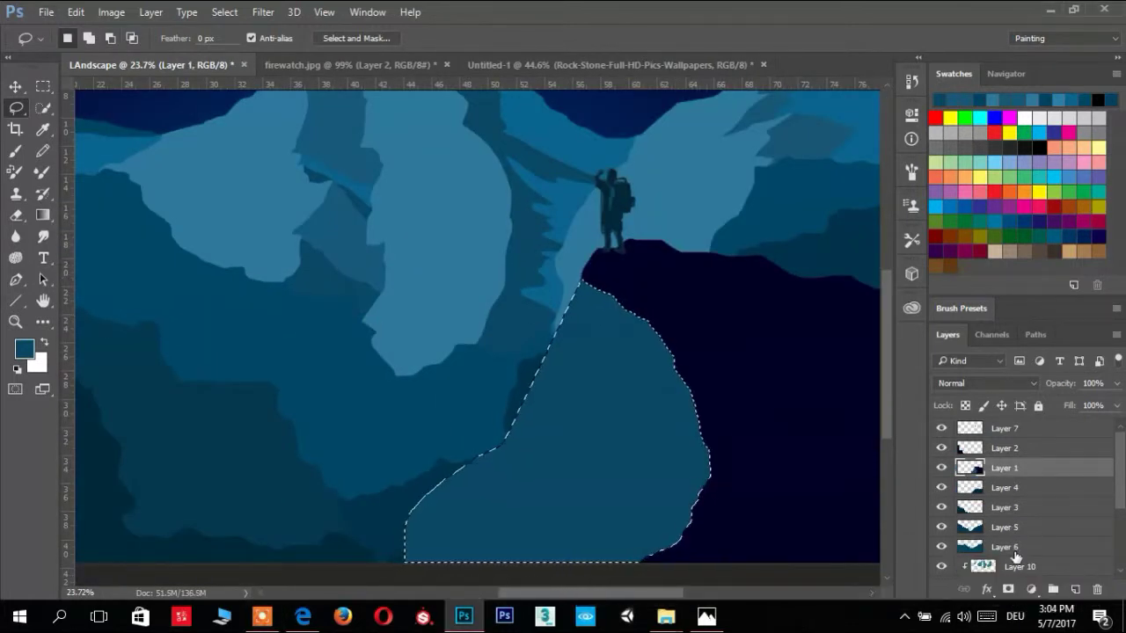
key("ctrl+shift+alt+n")
key("alt+BackSpace")
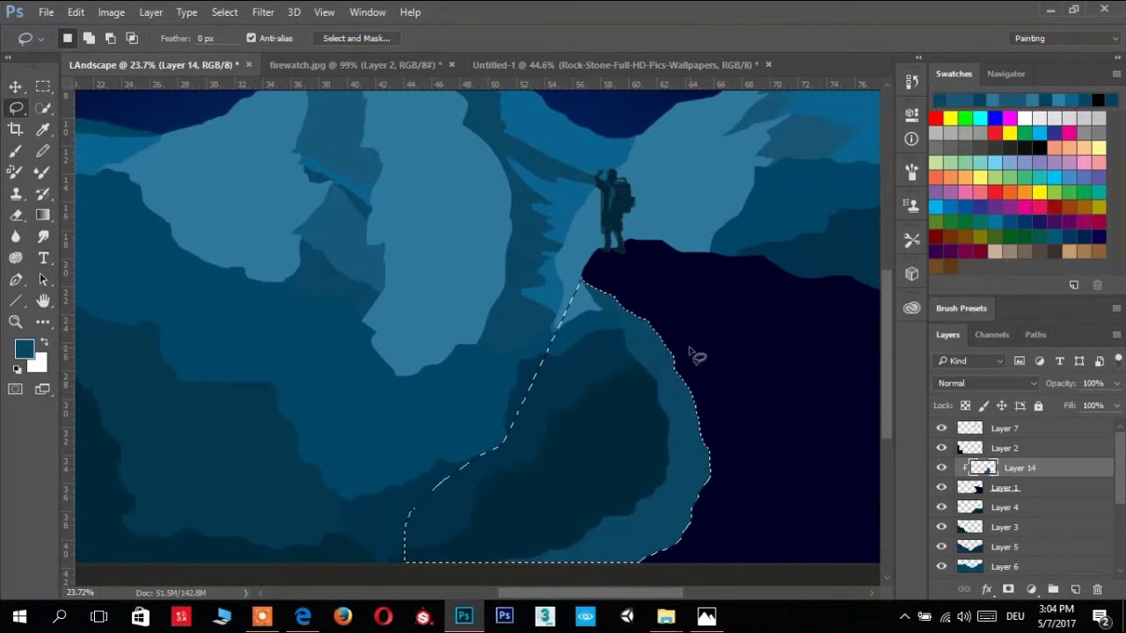
key("i")
Fill the cliff selection with dark navy
left_click(746, 351)
left_click(24, 349)
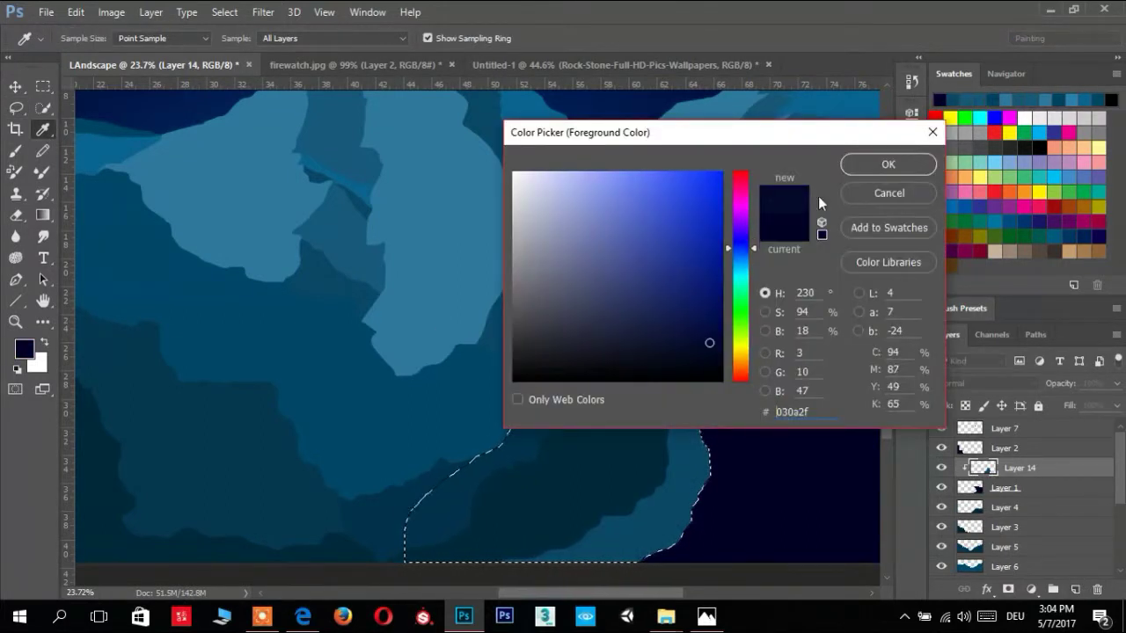
key("Return")
key("alt+BackSpace")
left_click(24, 349)
key("Return")
key("ctrl+d")
scroll(694, 319, "down", 2)
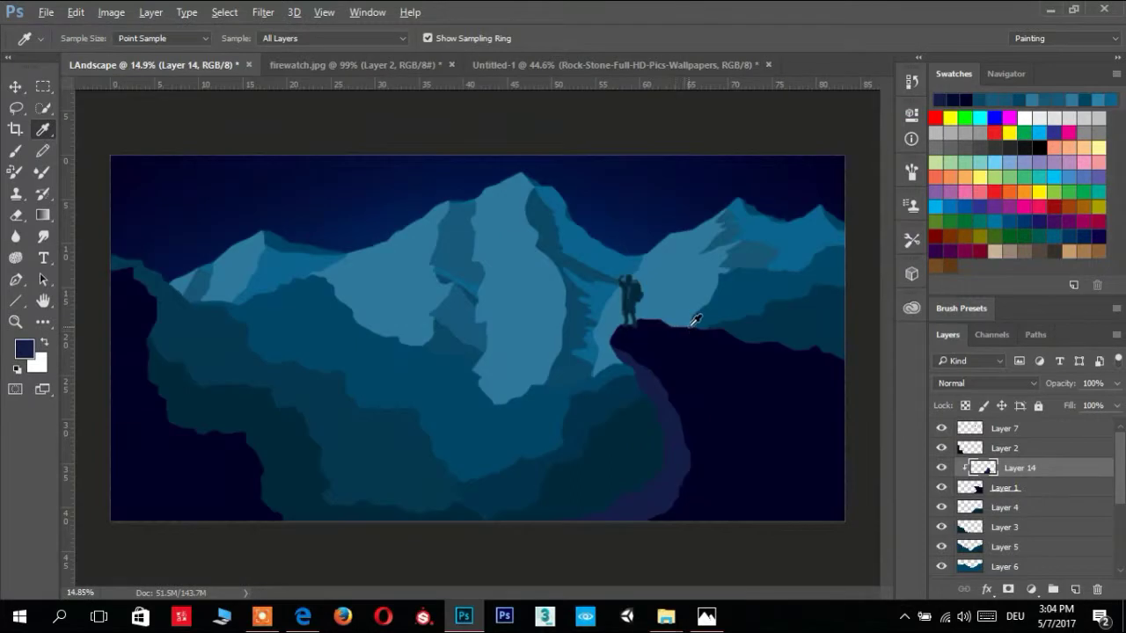
Change the cliff fill colour to teal-blue and deselect
left_click(18, 350)
left_click_drag(741, 249, 744, 264)
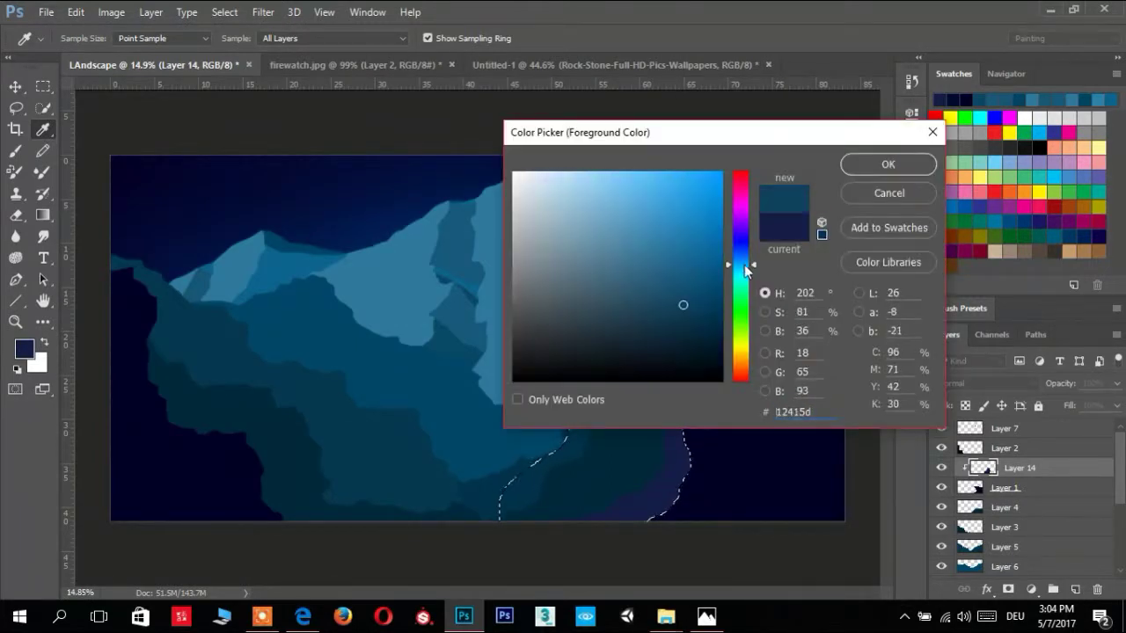
left_click(888, 165)
key("ctrl+d")
key("ctrl+0")
Lower the cliff glow layer's opacity to 26%
left_click_drag(1118, 384, 1070, 396)
scroll(530, 366, "down", 2)
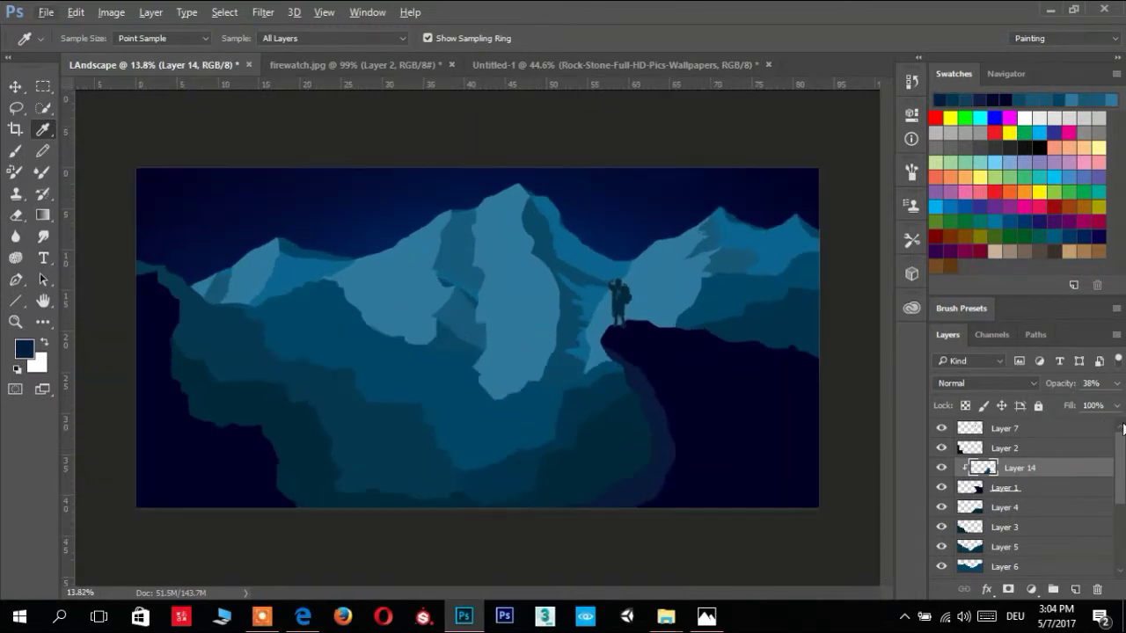
key("2")
key("6")
key("alt+l")
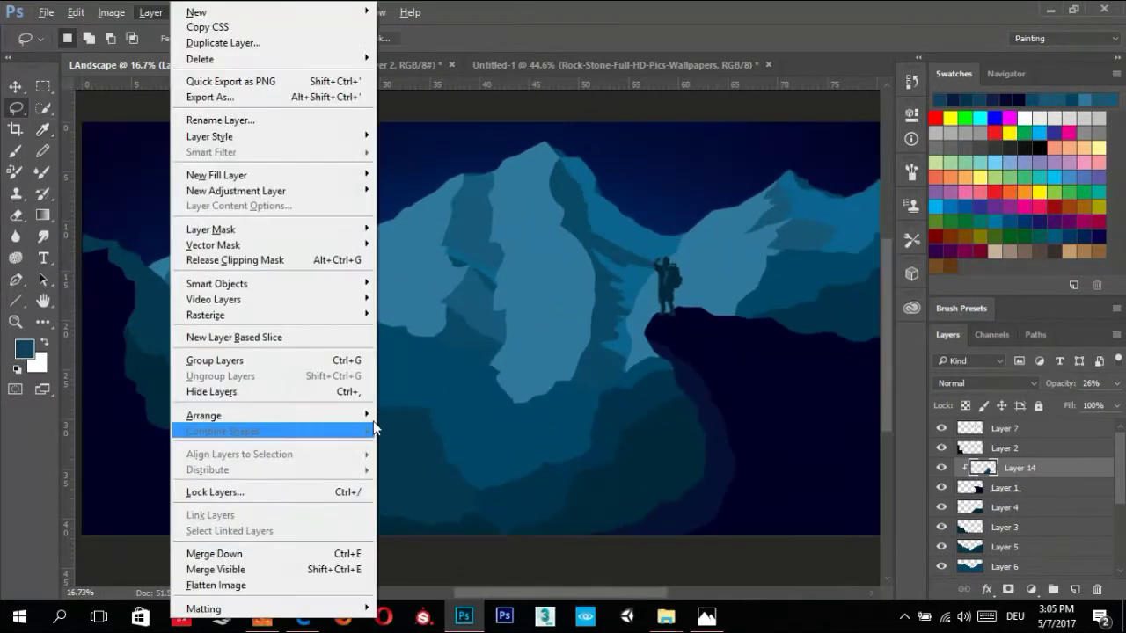
key("Escape")
Lasso another cliff area for a second clipped shading layer, then reselect Layer 1
scroll(360, 226, "up", 3)
scroll(367, 246, "up", 2)
key("l")
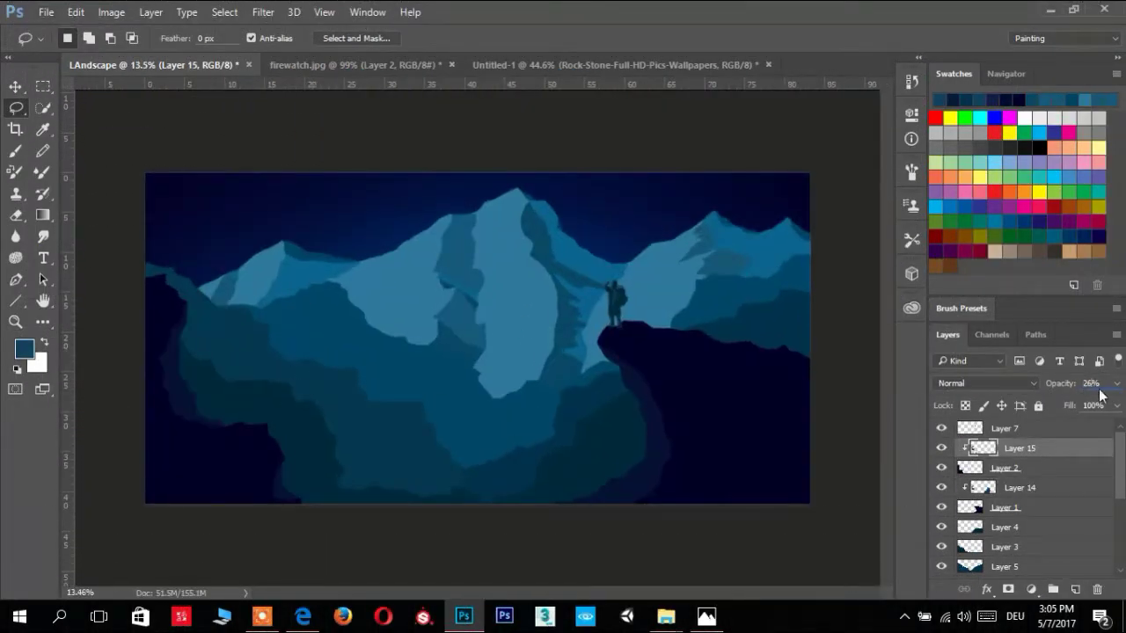
left_click_drag(322, 447, 548, 465)
left_click(968, 508)
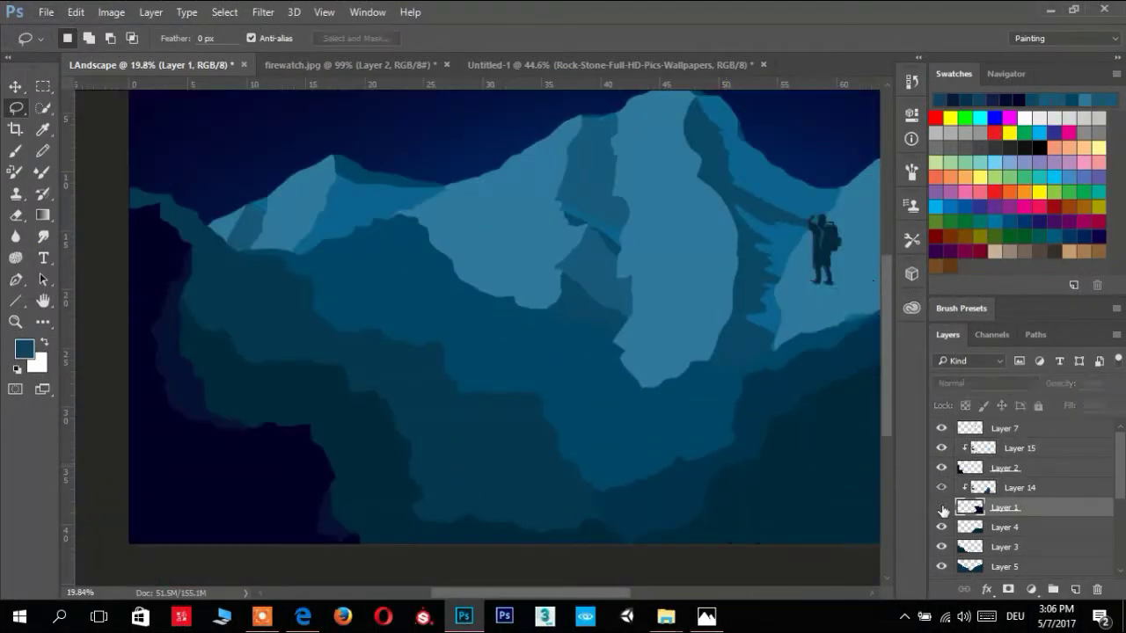
Brush soft light-blue highlights over the rocks with a small 1%-flow brush, then lower Layer 16's opacity
scroll(222, 261, "up", 2)
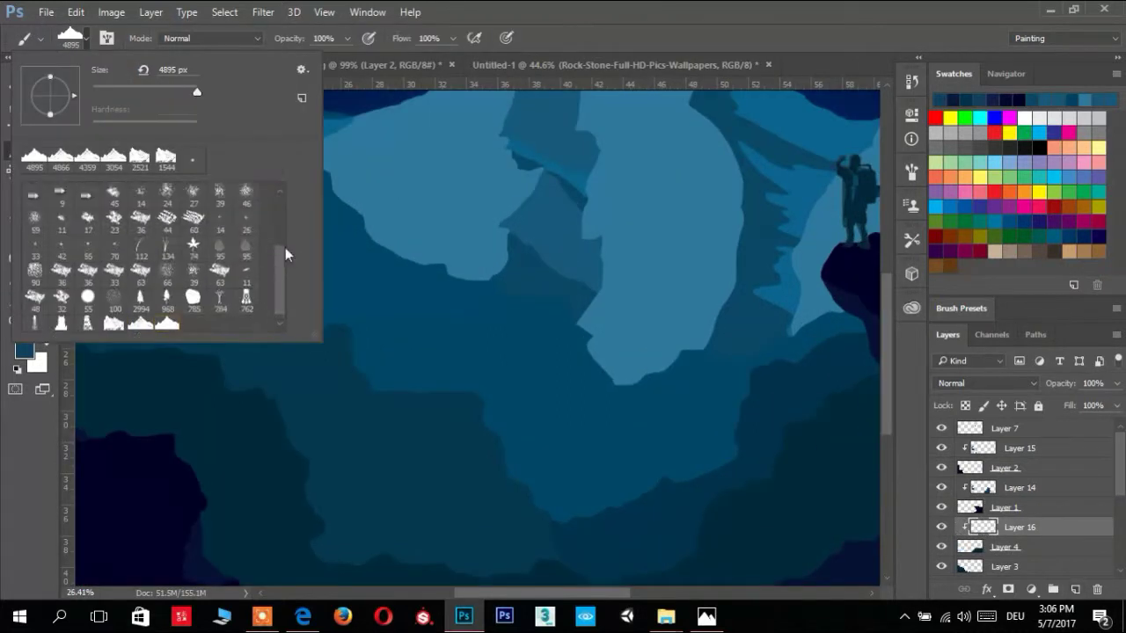
left_click_drag(607, 408, 382, 329)
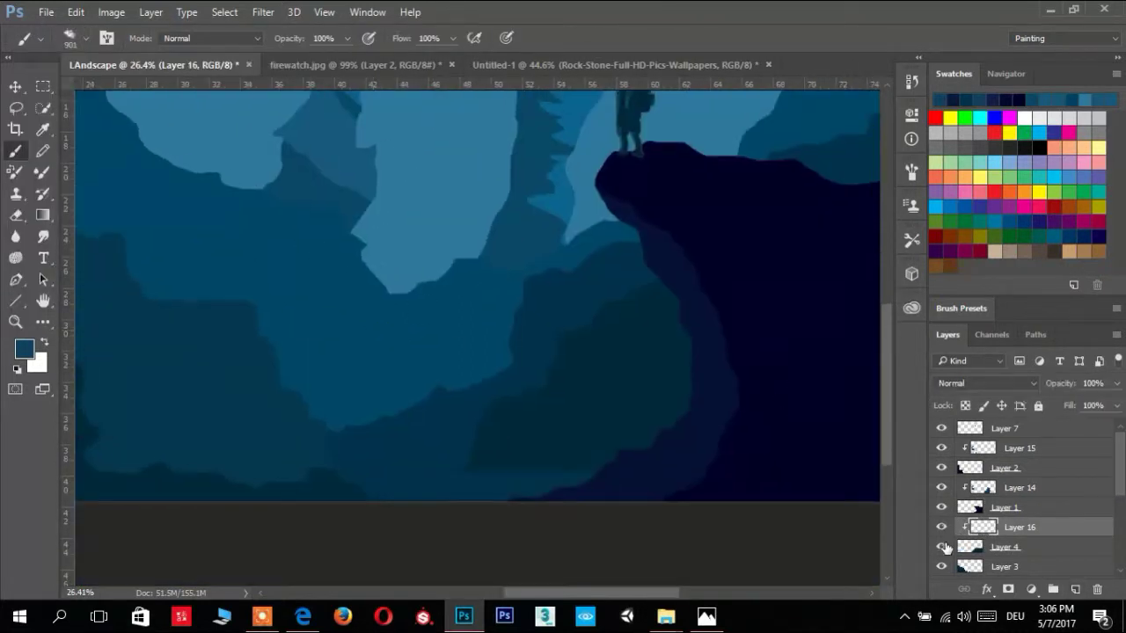
scroll(516, 340, "up", 3)
key("shift+2")
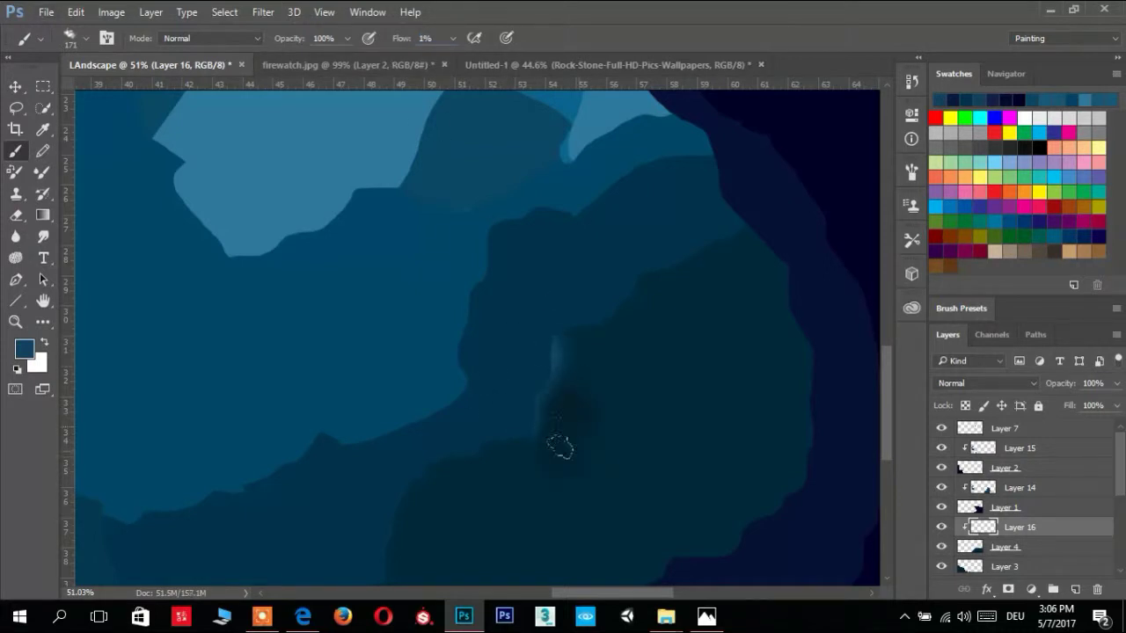
left_click_drag(560, 446, 554, 369)
scroll(560, 447, "down", 1)
left_click_drag(435, 369, 401, 455)
mouse_move(263, 464)
left_mouse_down()
mouse_move(429, 387)
mouse_move(515, 422)
left_mouse_up()
left_click_drag(607, 282, 543, 343)
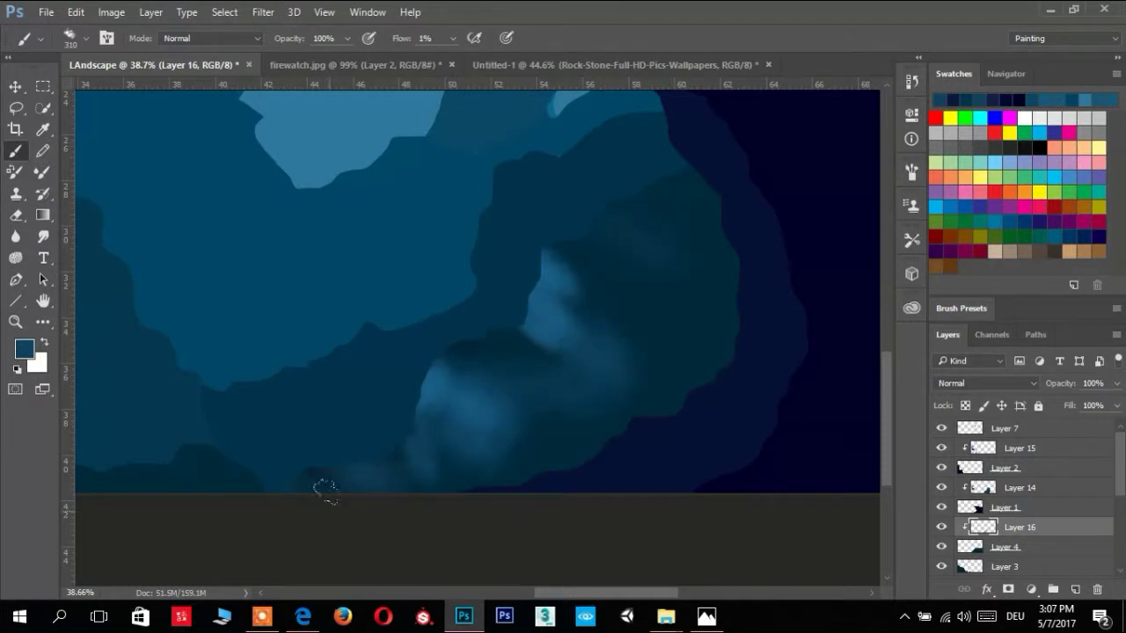
left_click_drag(1088, 409, 1056, 405)
scroll(502, 384, "down", 1)
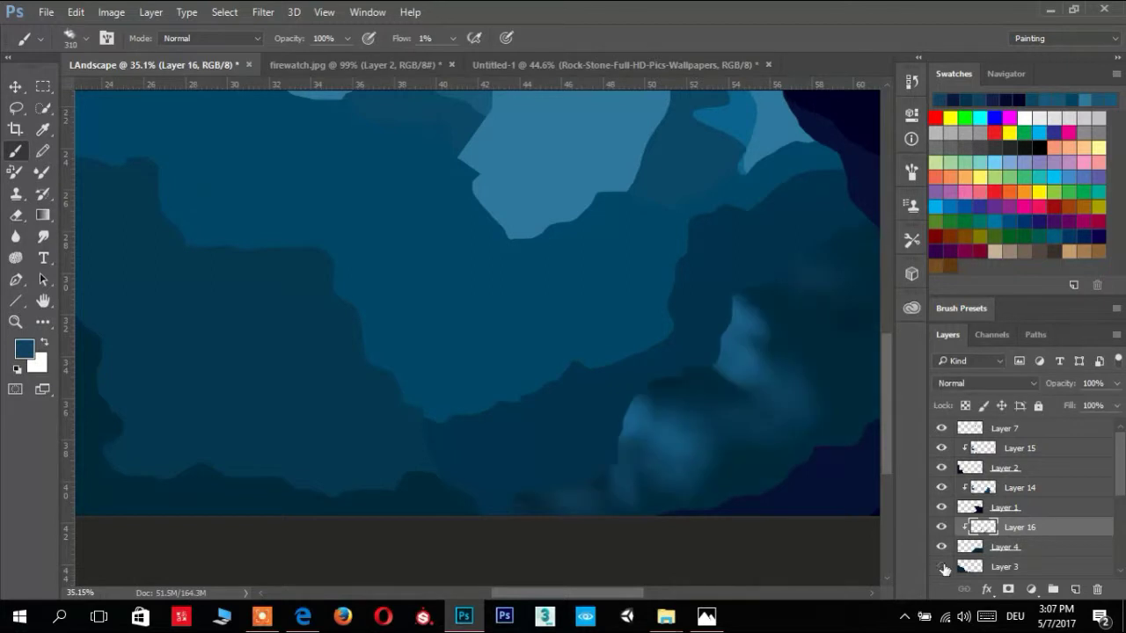
scroll(1020, 493, "down", 1)
Add a new layer clipped to Layer 3
scroll(452, 427, "down", 1)
left_click(967, 508)
key("ctrl+shift+alt+n")
key("ctrl+alt+g")
Paint soft light-blue texture along the rock ridge and the lower ridge
scroll(381, 352, "up", 1)
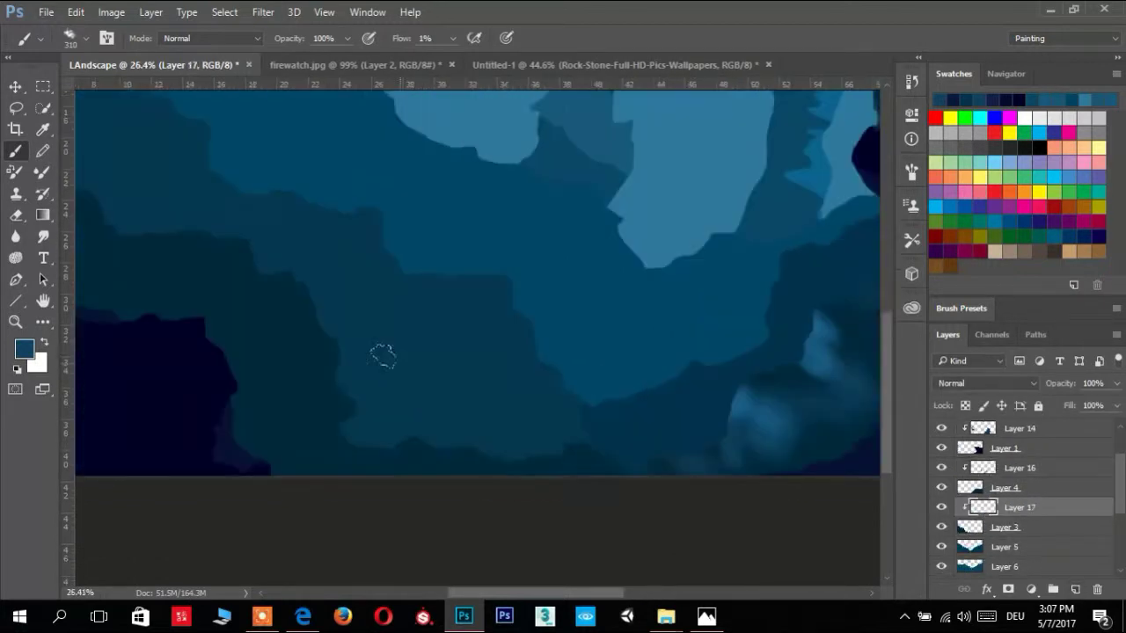
scroll(369, 395, "up", 2)
scroll(352, 432, "up", 1)
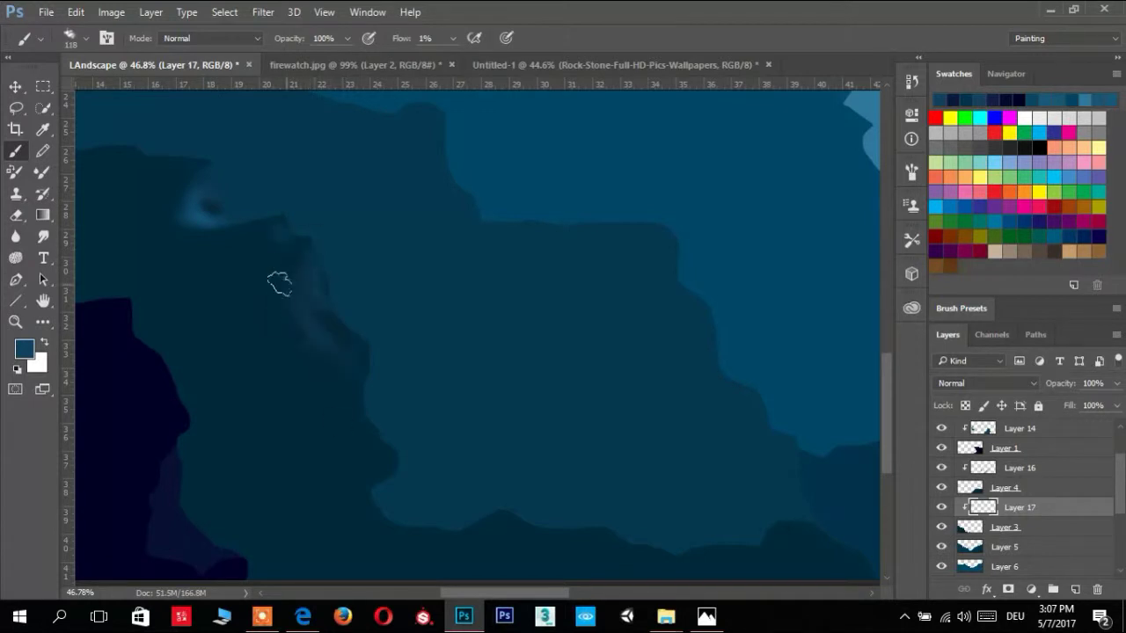
mouse_move(358, 448)
left_mouse_down()
mouse_move(334, 428)
mouse_move(259, 231)
mouse_move(343, 422)
left_mouse_up()
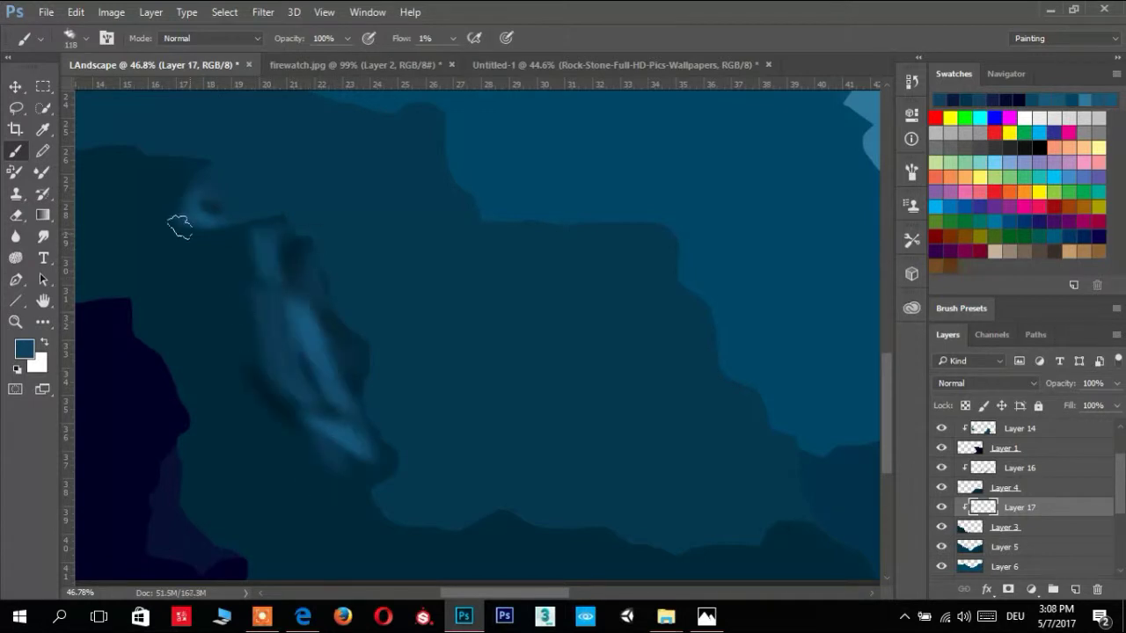
left_click_drag(423, 468, 342, 300)
left_click_drag(422, 392, 756, 387)
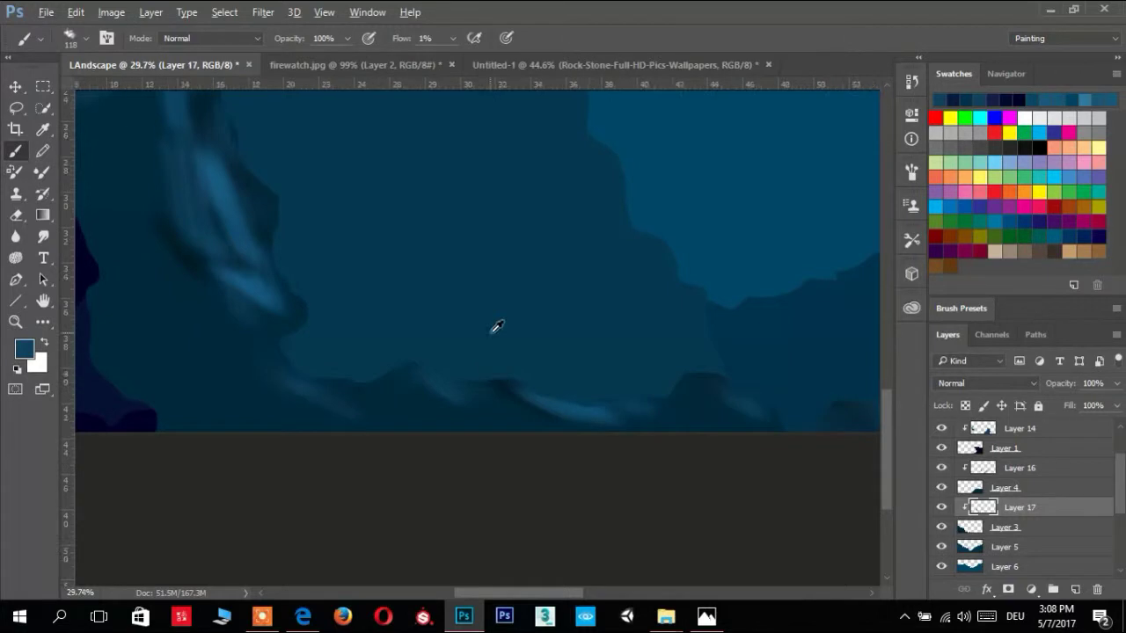
Paint more soft light-blue strokes along the ridge edge
left_click_drag(214, 122, 497, 342)
scroll(498, 299, "left", 3)
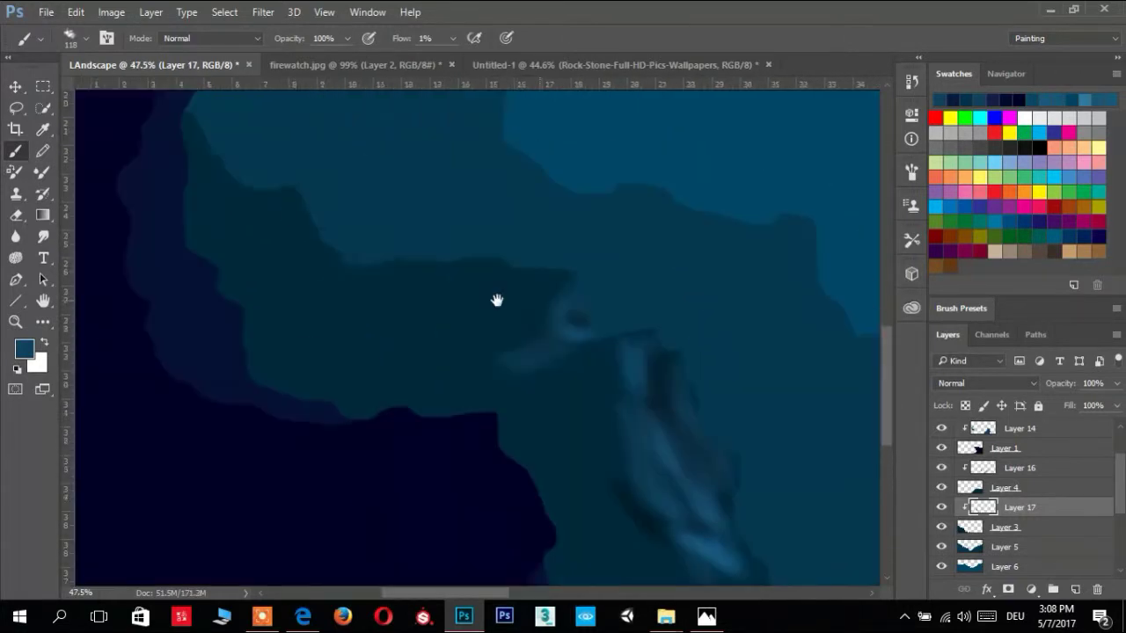
scroll(396, 255, "up", 2)
mouse_move(321, 211)
left_mouse_down()
mouse_move(286, 212)
mouse_move(289, 244)
mouse_move(229, 235)
left_mouse_up()
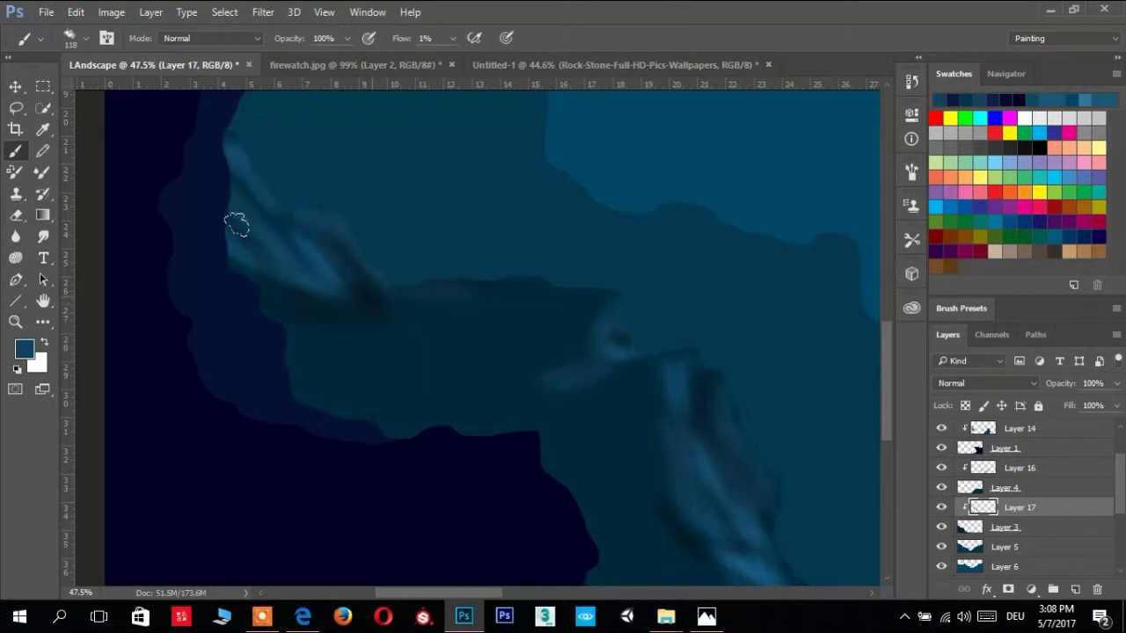
mouse_move(551, 371)
left_mouse_down()
mouse_move(595, 326)
mouse_move(724, 434)
left_mouse_up()
Add another new layer above for further painting
scroll(724, 434, "right", 3)
scroll(723, 434, "down", 2)
mouse_move(414, 395)
left_mouse_down()
mouse_move(373, 234)
mouse_move(276, 382)
left_mouse_up()
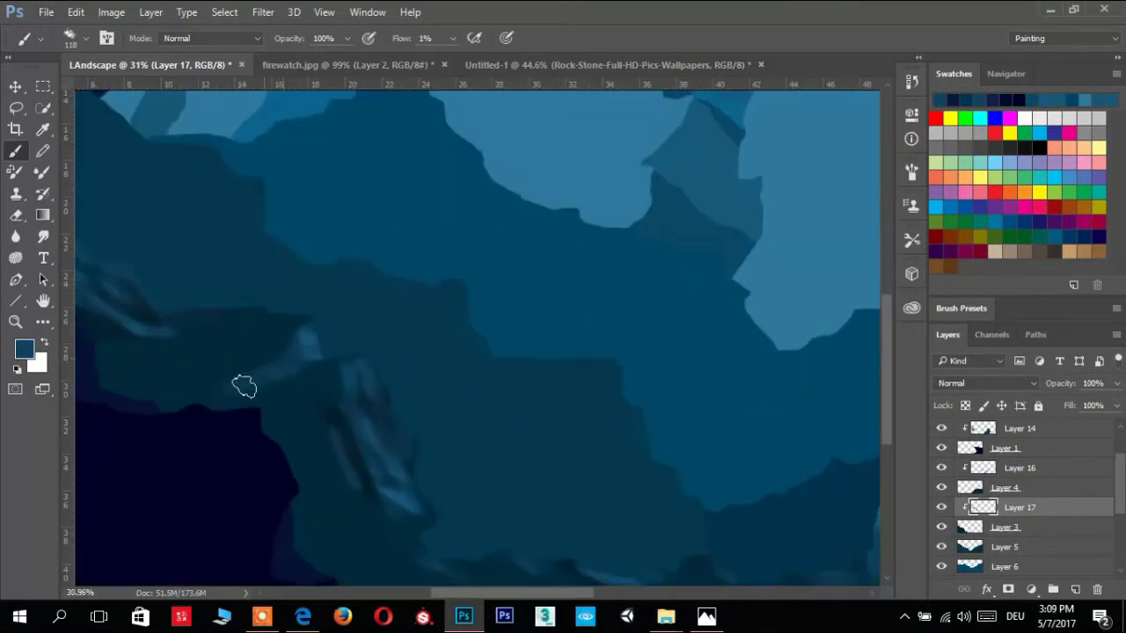
scroll(518, 399, "down", 3)
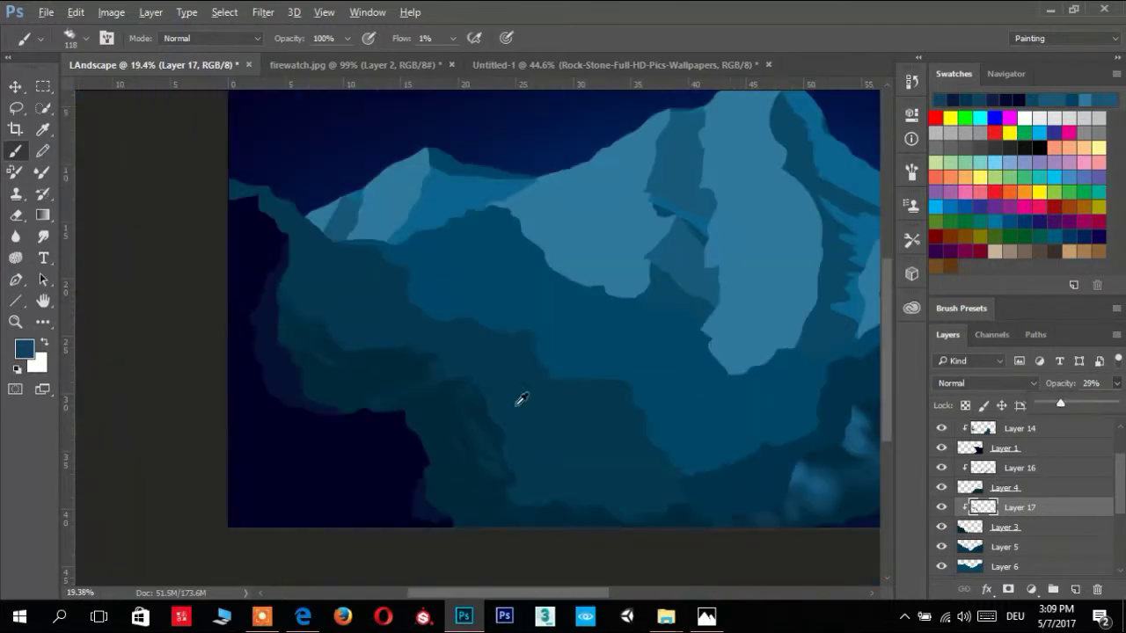
scroll(518, 399, "up", 2)
key("ctrl+shift+alt+n")
Paint light-blue strokes along the rock ridge and across the lower-middle rocks
scroll(519, 341, "up", 3)
mouse_move(462, 303)
left_mouse_down()
mouse_move(487, 395)
mouse_move(448, 414)
left_mouse_up()
scroll(422, 325, "right", 3)
scroll(422, 325, "down", 1)
mouse_move(457, 312)
left_mouse_down()
mouse_move(555, 480)
mouse_move(606, 528)
left_mouse_up()
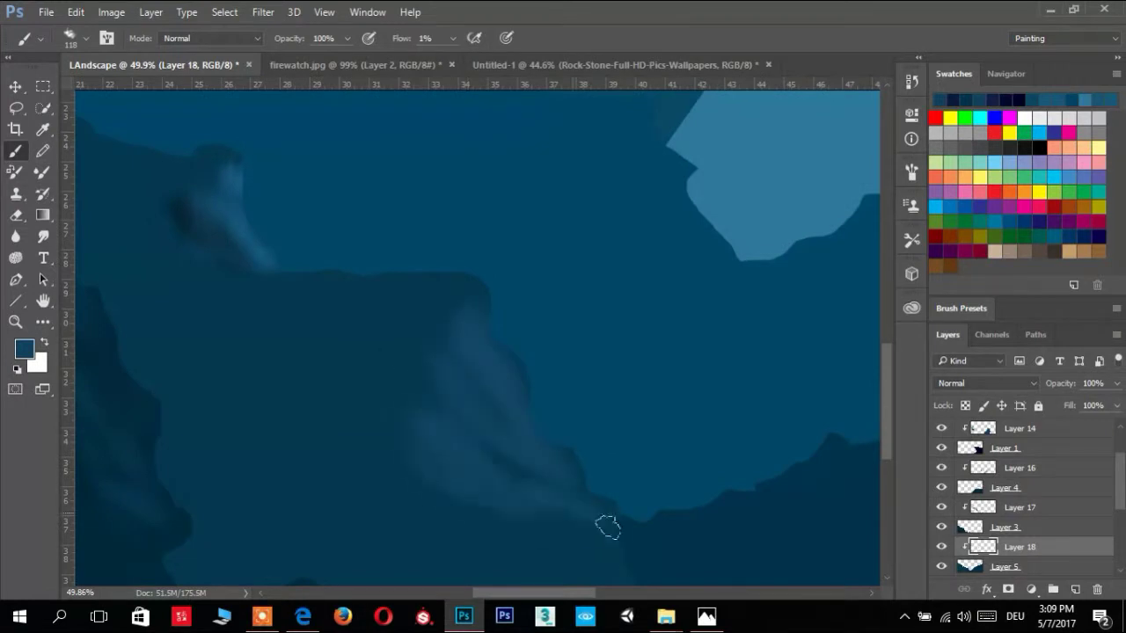
scroll(498, 452, "down", 1)
scroll(468, 415, "down", 1)
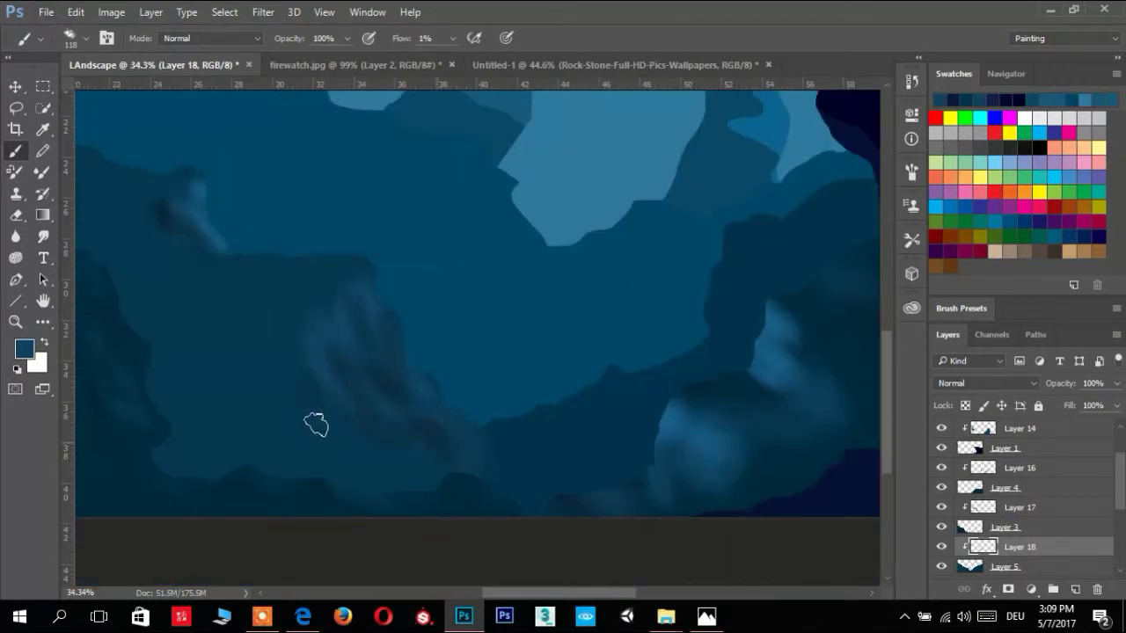
mouse_move(274, 423)
left_mouse_down()
mouse_move(352, 457)
mouse_move(339, 431)
mouse_move(395, 449)
mouse_move(269, 376)
mouse_move(269, 433)
left_mouse_up()
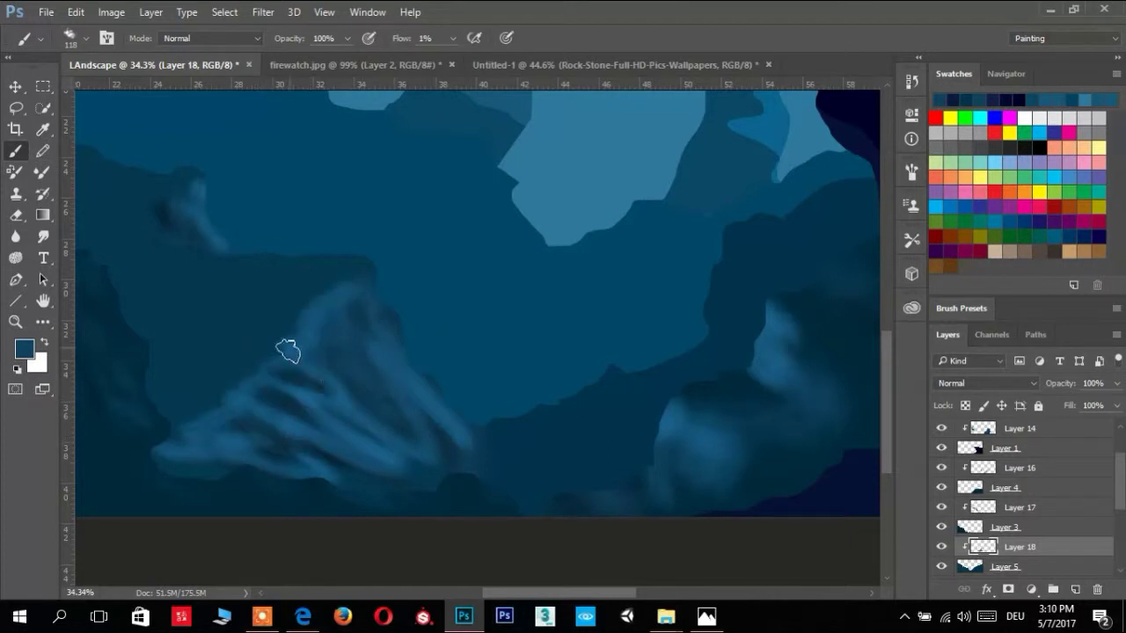
left_click_drag(390, 440, 369, 409)
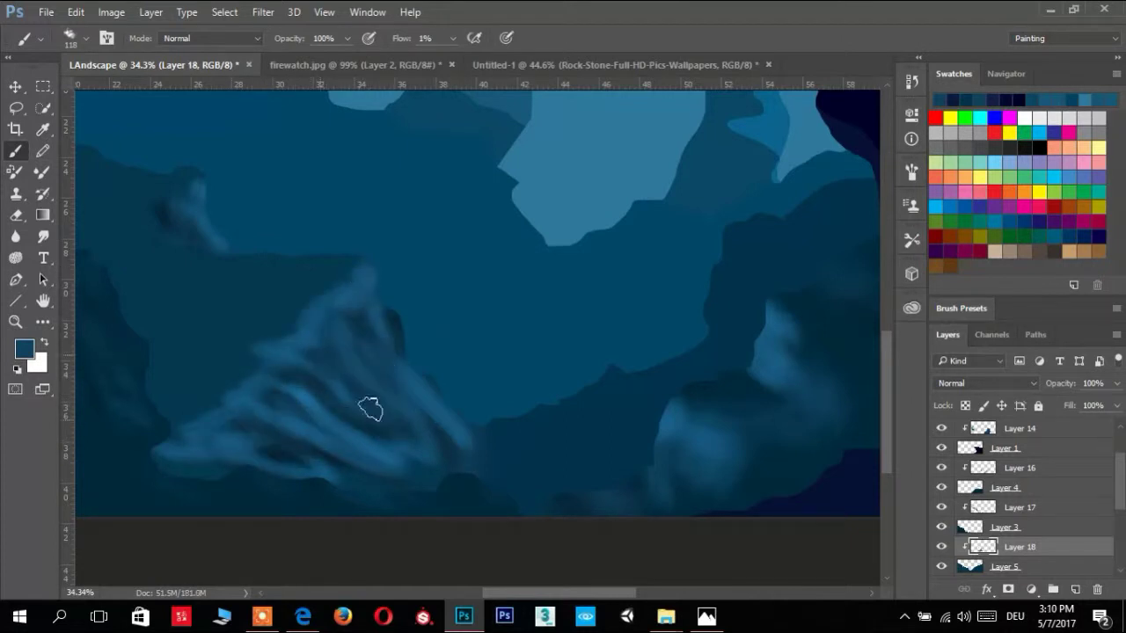
Lower Layer 18's opacity to 21%
scroll(501, 447, "up", 2)
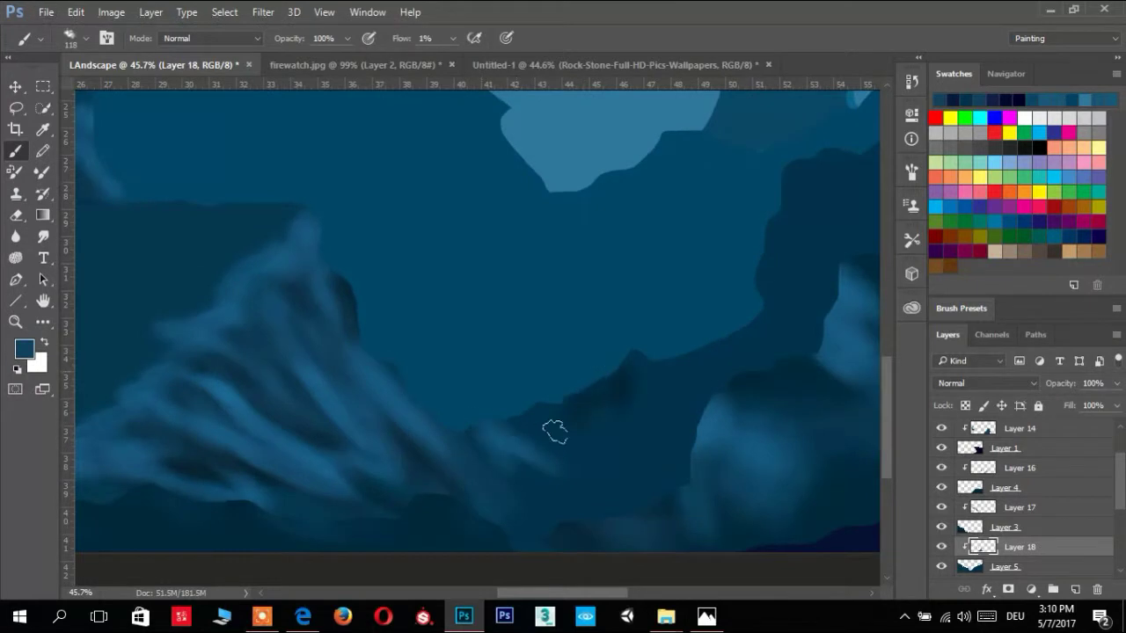
mouse_move(784, 296)
left_mouse_down()
mouse_move(594, 340)
mouse_move(583, 329)
left_mouse_up()
scroll(666, 226, "down", 3)
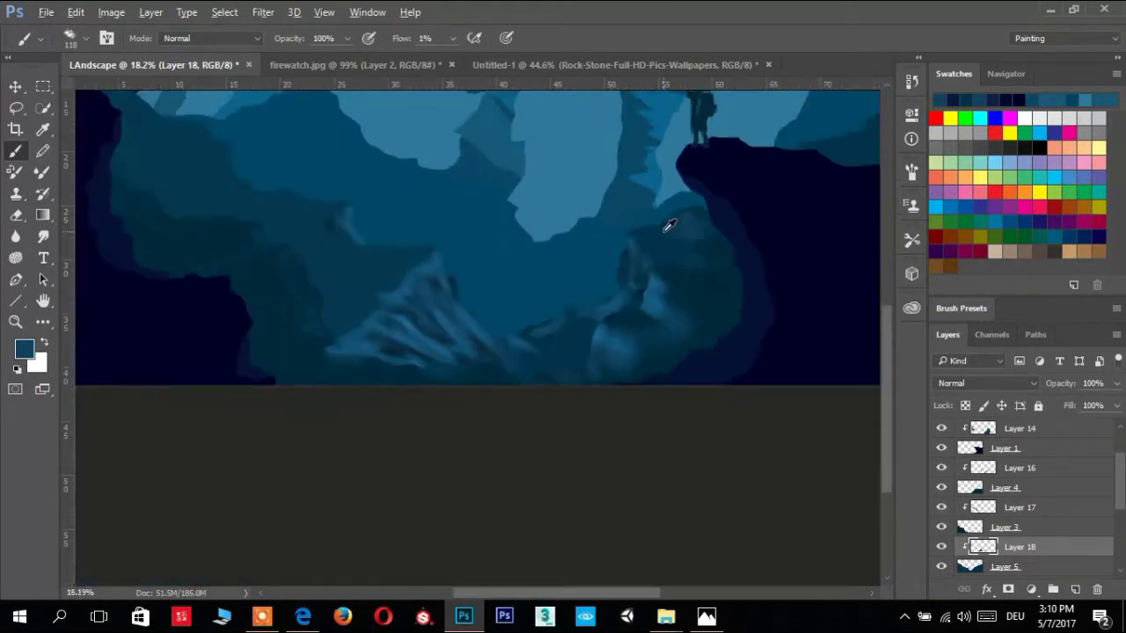
left_click(1117, 383)
left_click_drag(1111, 403, 1057, 403)
Sample a lighter blue from the rocks and paint lighter strokes on the rock face
scroll(608, 432, "up", 2)
scroll(414, 262, "up", 2)
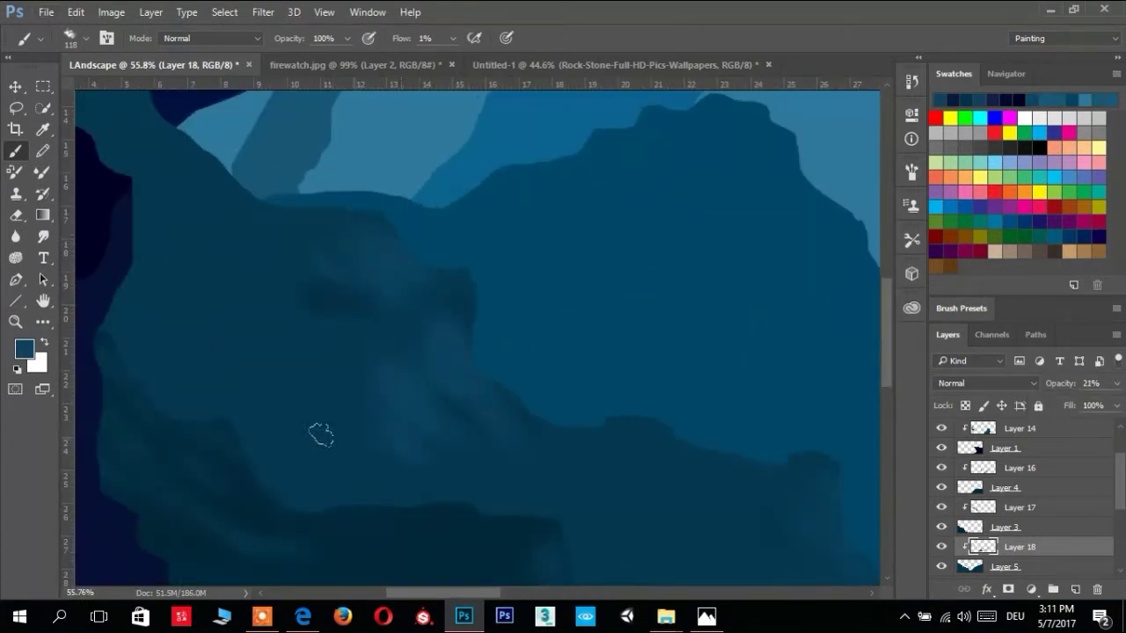
left_click_drag(288, 279, 401, 340)
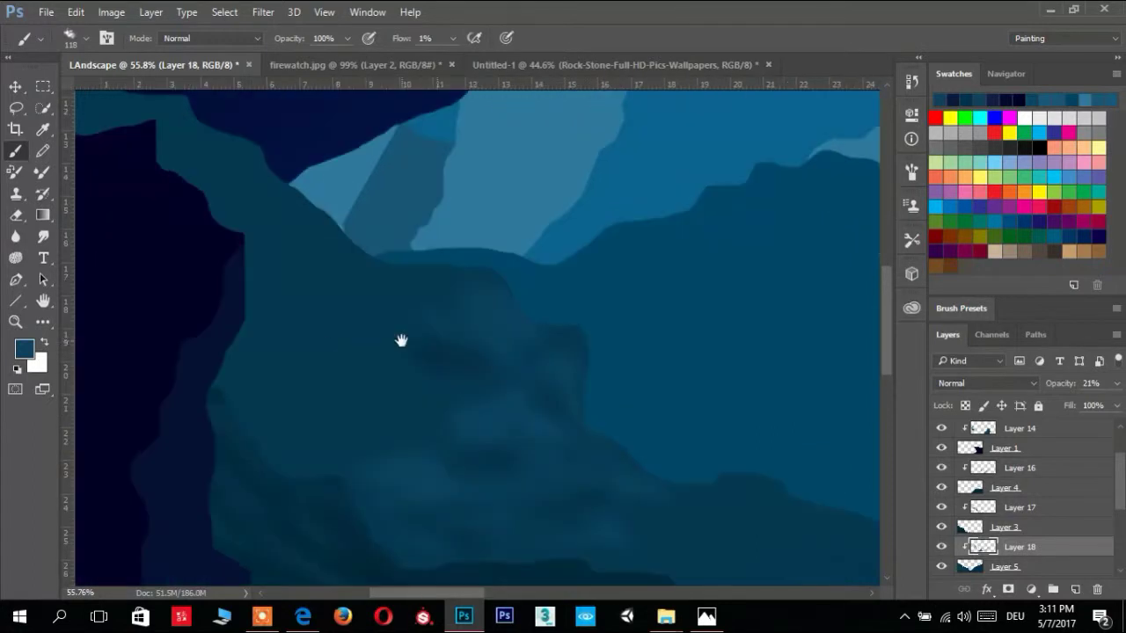
left_click_drag(364, 281, 528, 386)
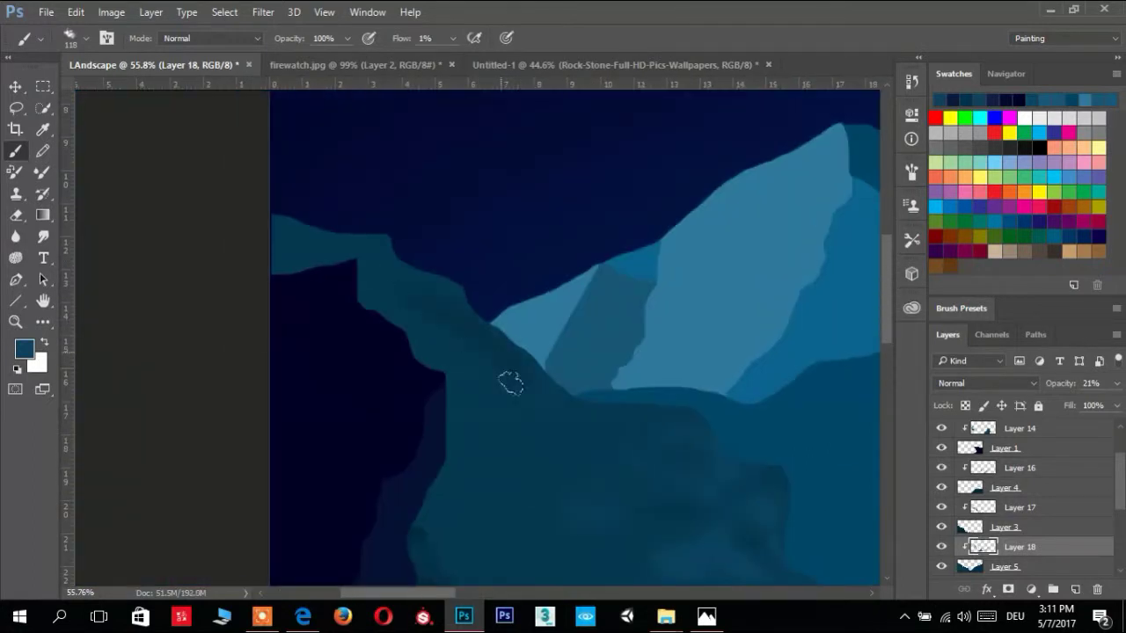
scroll(452, 440, "down", 2)
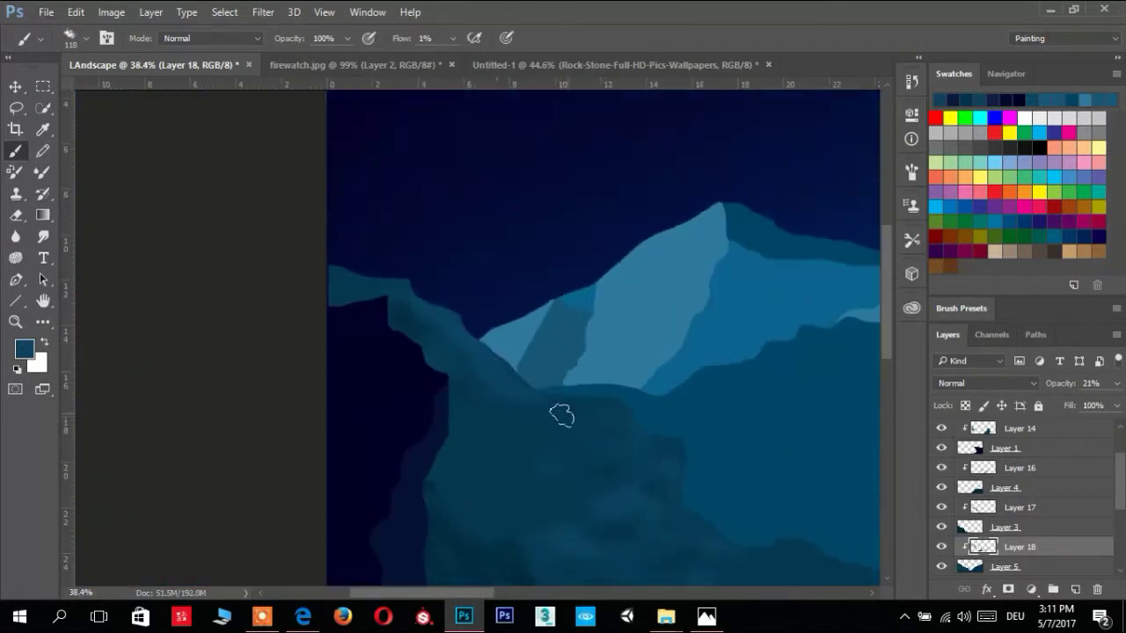
scroll(562, 415, "up", 2)
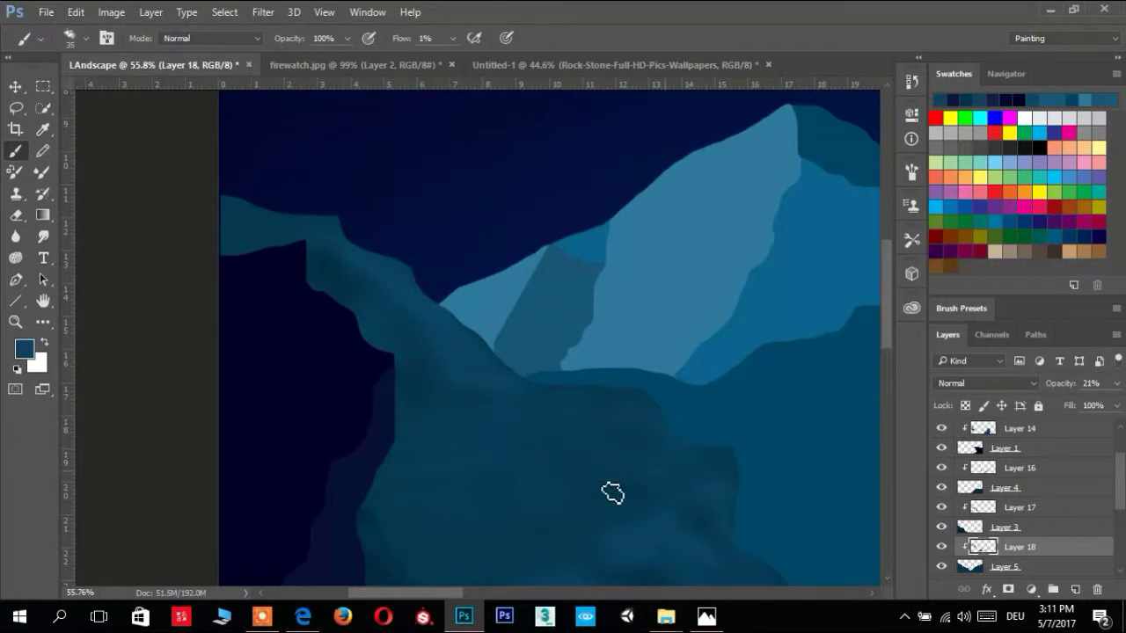
scroll(555, 476, "down", 5)
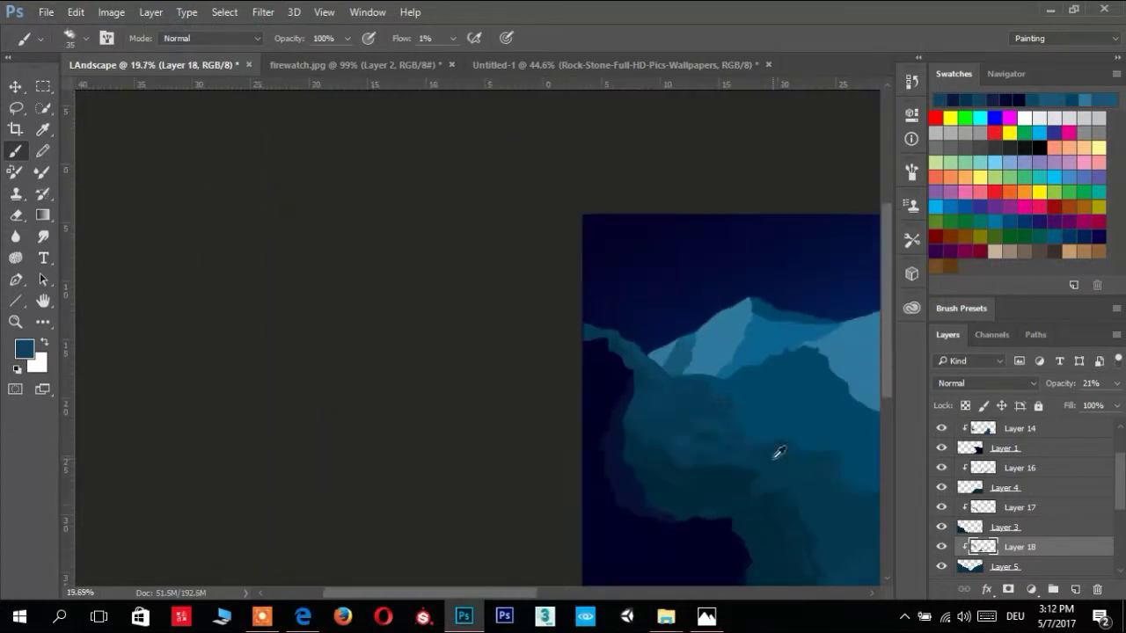
scroll(731, 467, "up", 5)
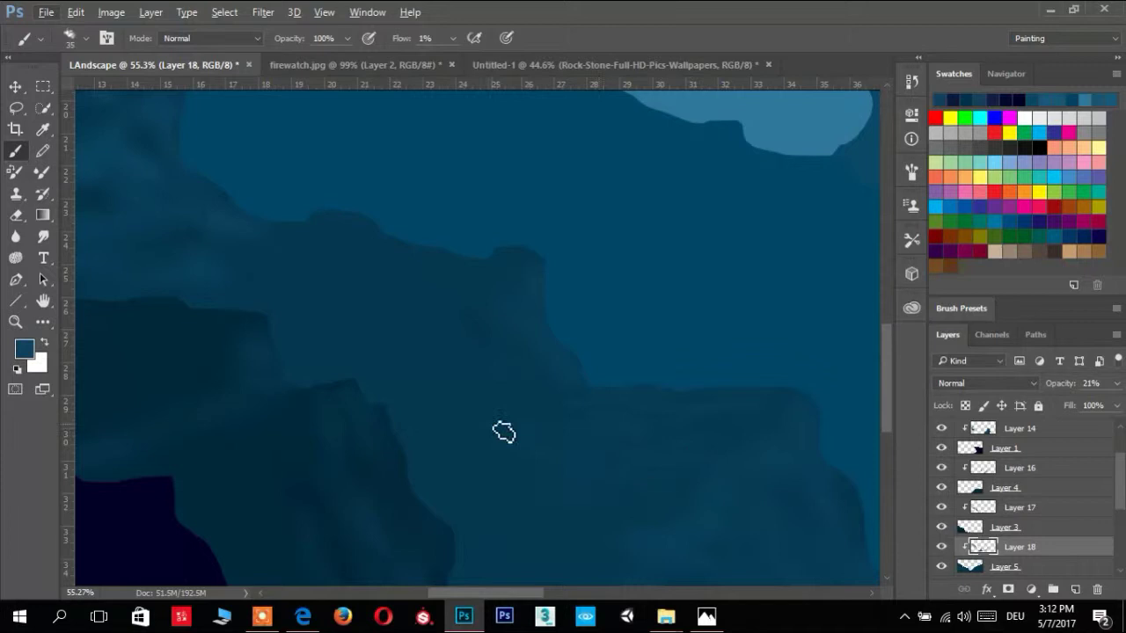
scroll(538, 501, "down", 3)
scroll(521, 501, "down", 2)
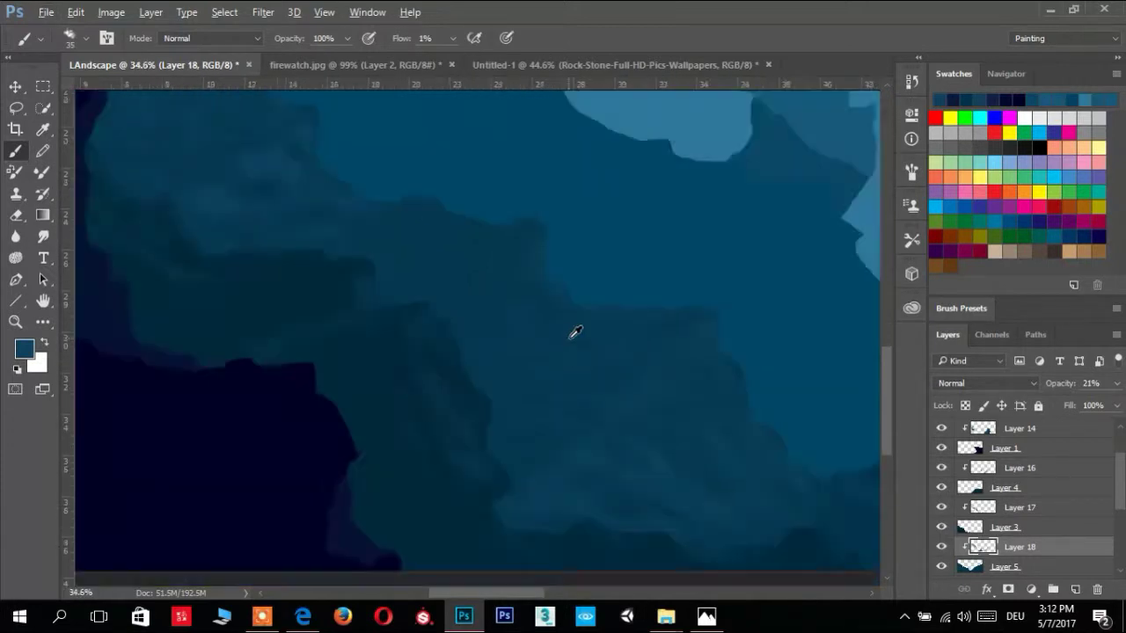
scroll(572, 329, "up", 2)
scroll(534, 307, "up", 2)
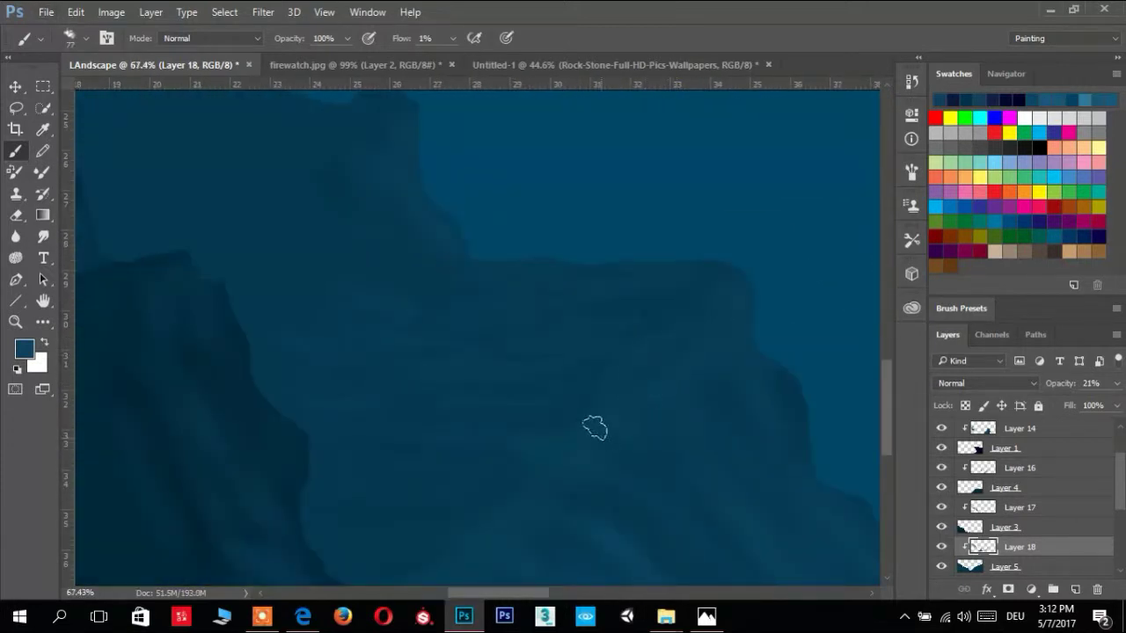
scroll(595, 429, "down", 1)
scroll(507, 272, "up", 1)
scroll(597, 263, "up", 2)
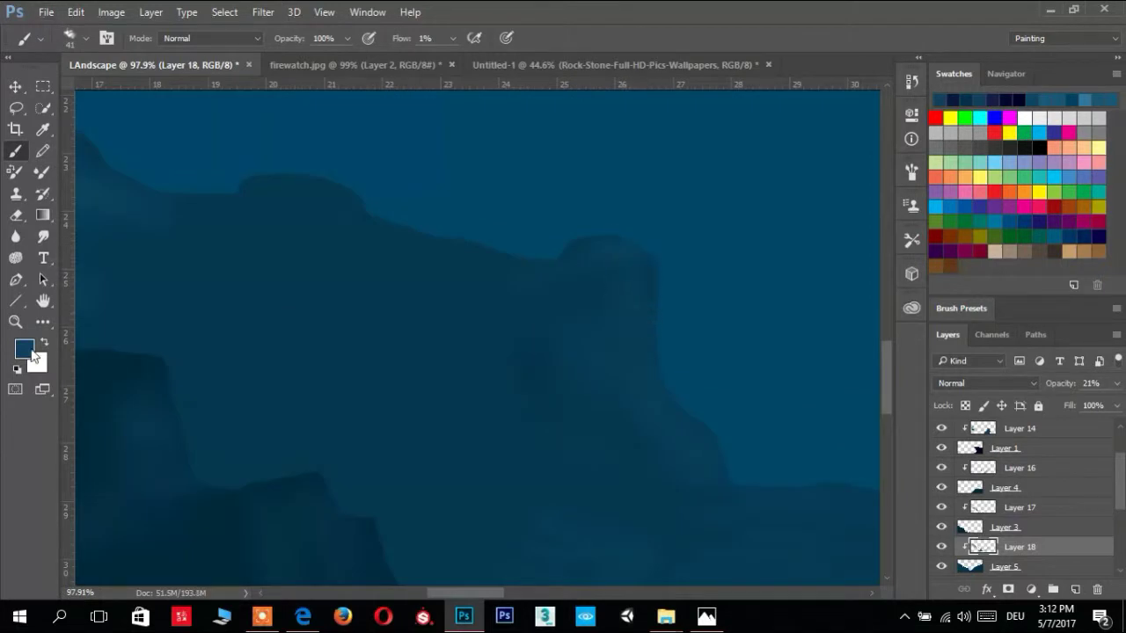
left_click(650, 276, "alt")
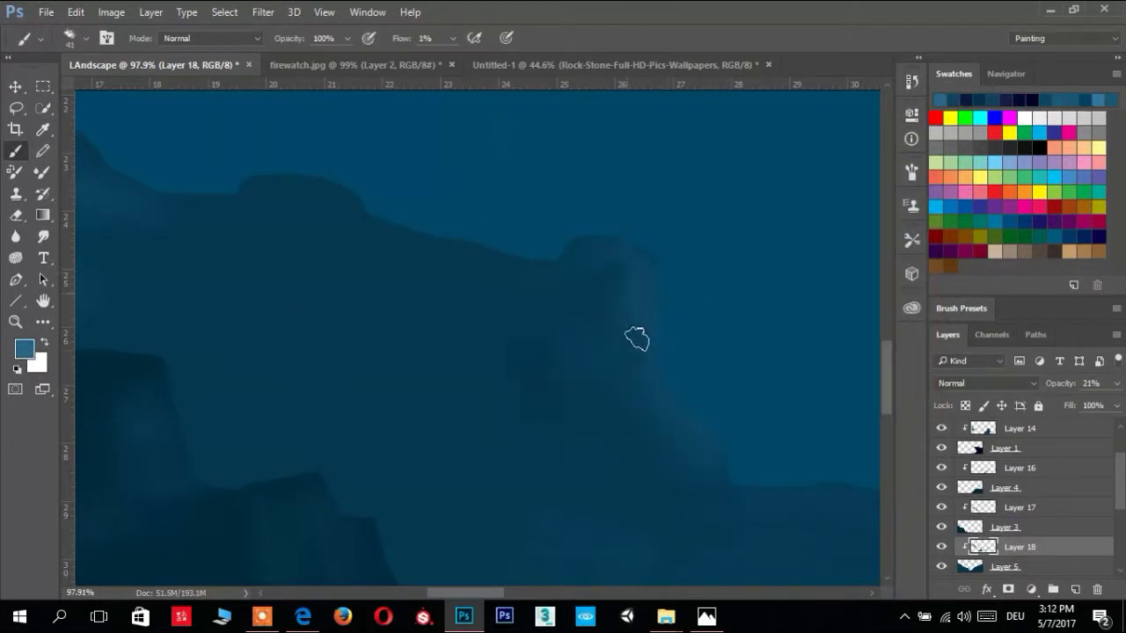
scroll(636, 339, "down", 2)
scroll(624, 378, "up", 1)
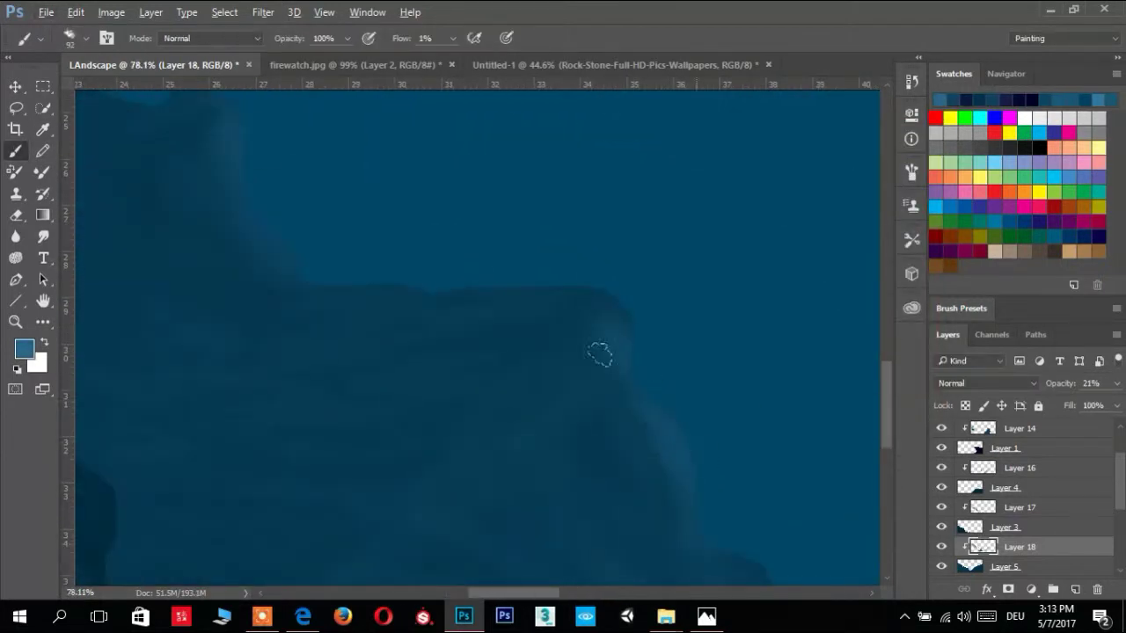
left_click_drag(734, 542, 572, 402)
left_click_drag(459, 276, 443, 331)
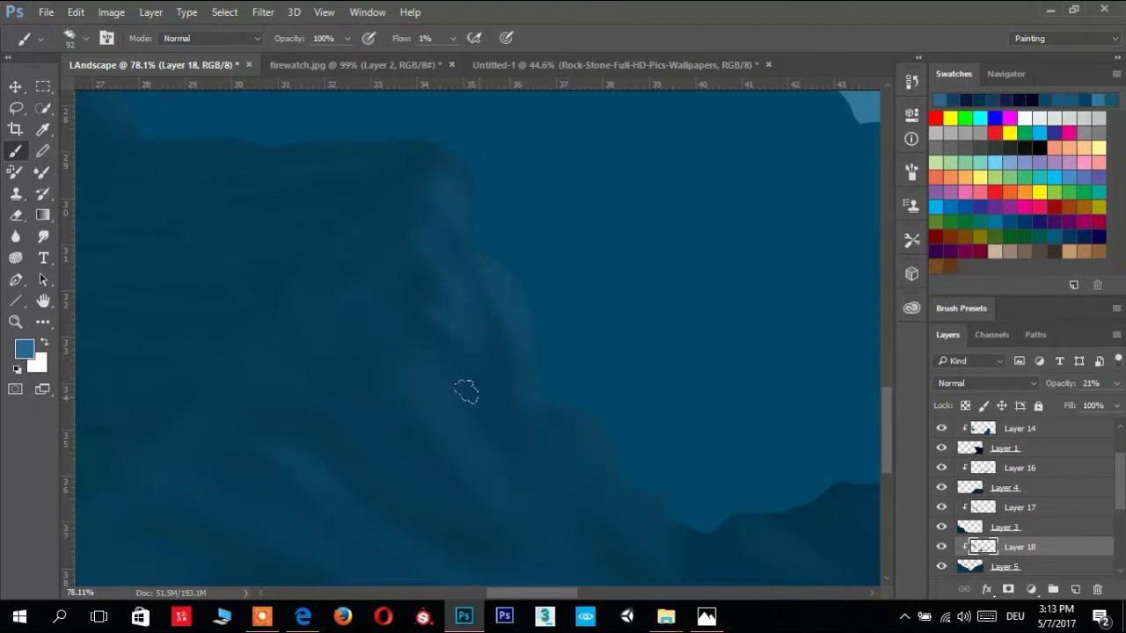
left_click_drag(290, 448, 371, 275)
Switch to a darker blue and paint faint darker shading on the rocks
left_click(500, 422, "alt")
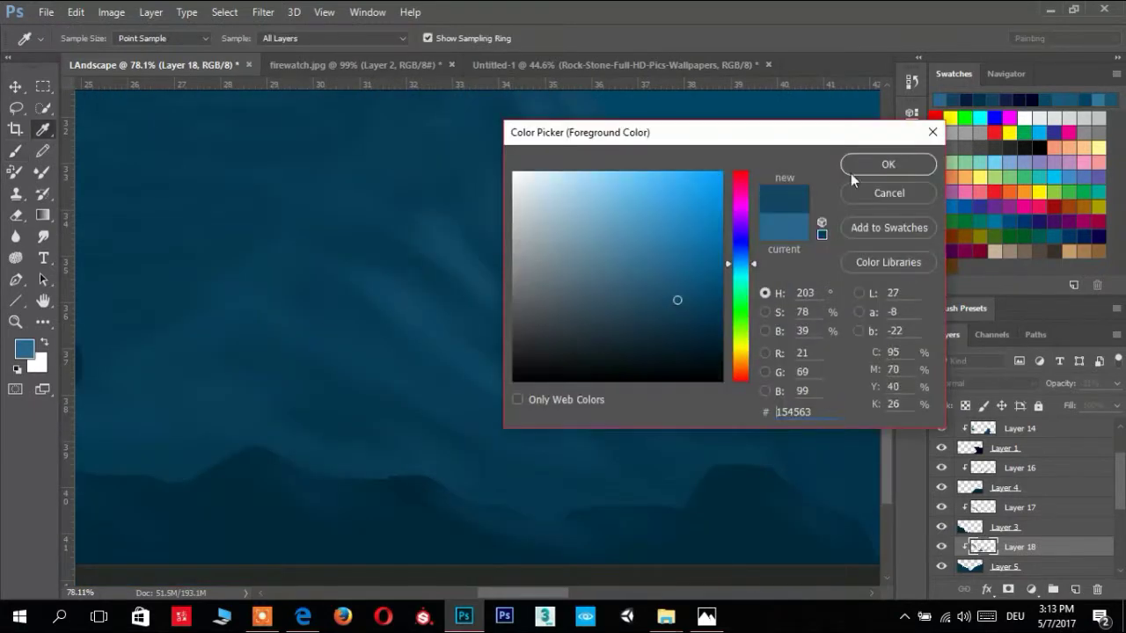
scroll(515, 301, "down", 2)
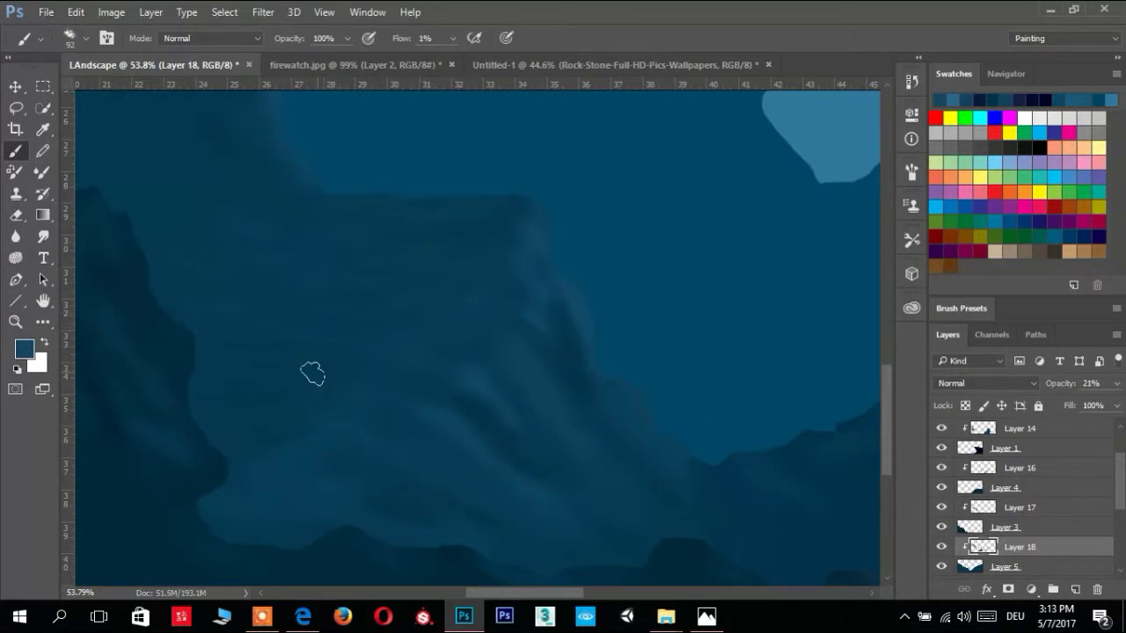
scroll(535, 331, "up", 2)
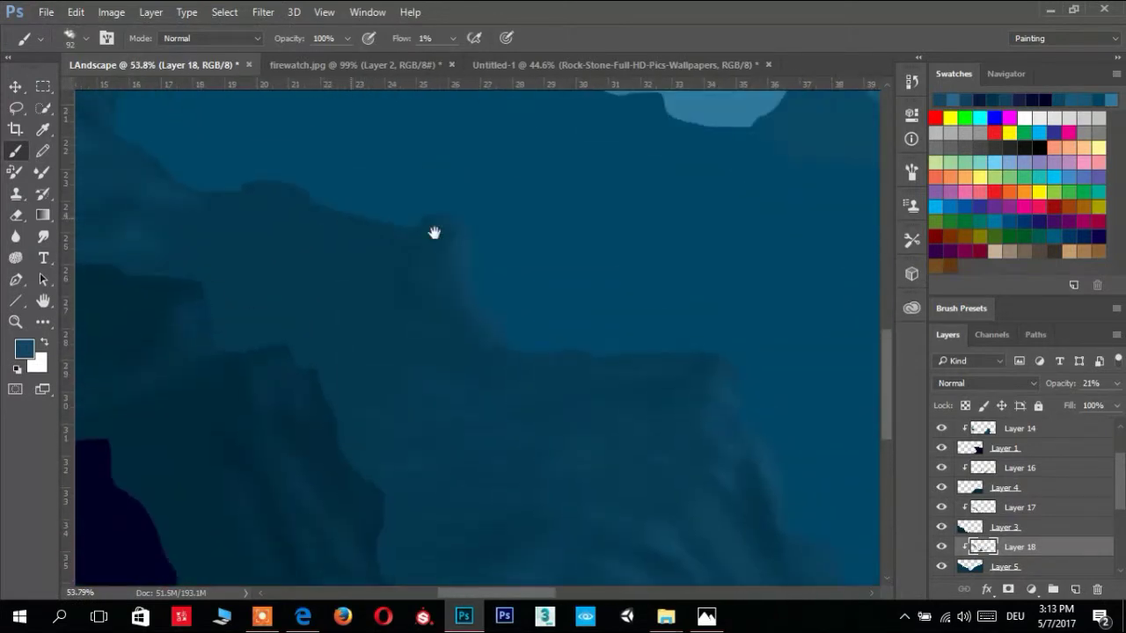
scroll(434, 234, "up", 2)
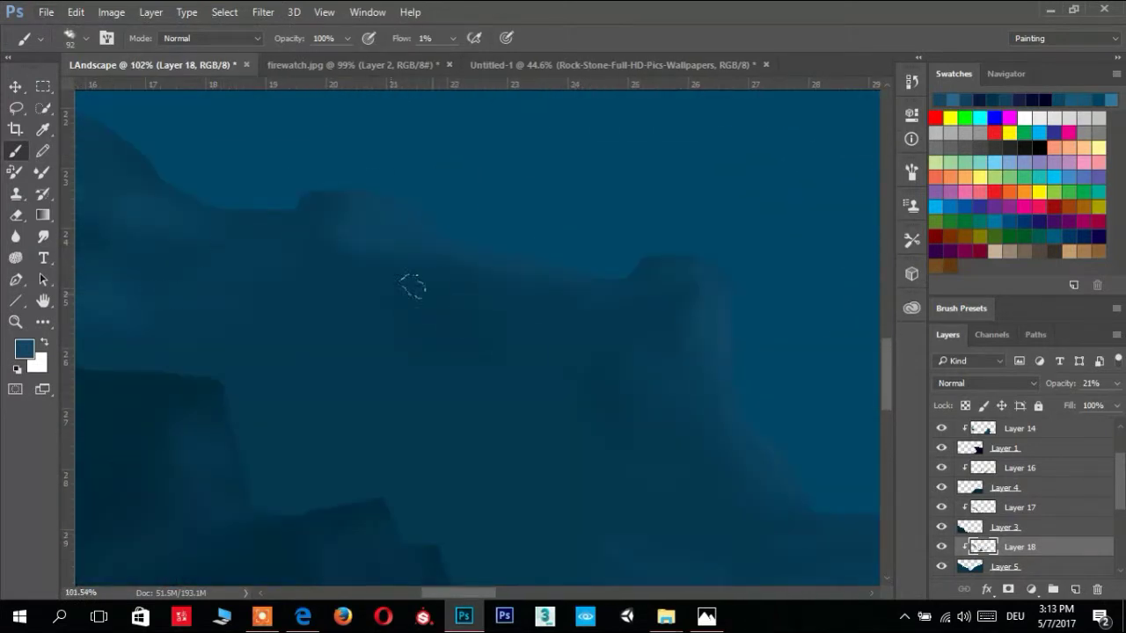
left_click(483, 351, "alt")
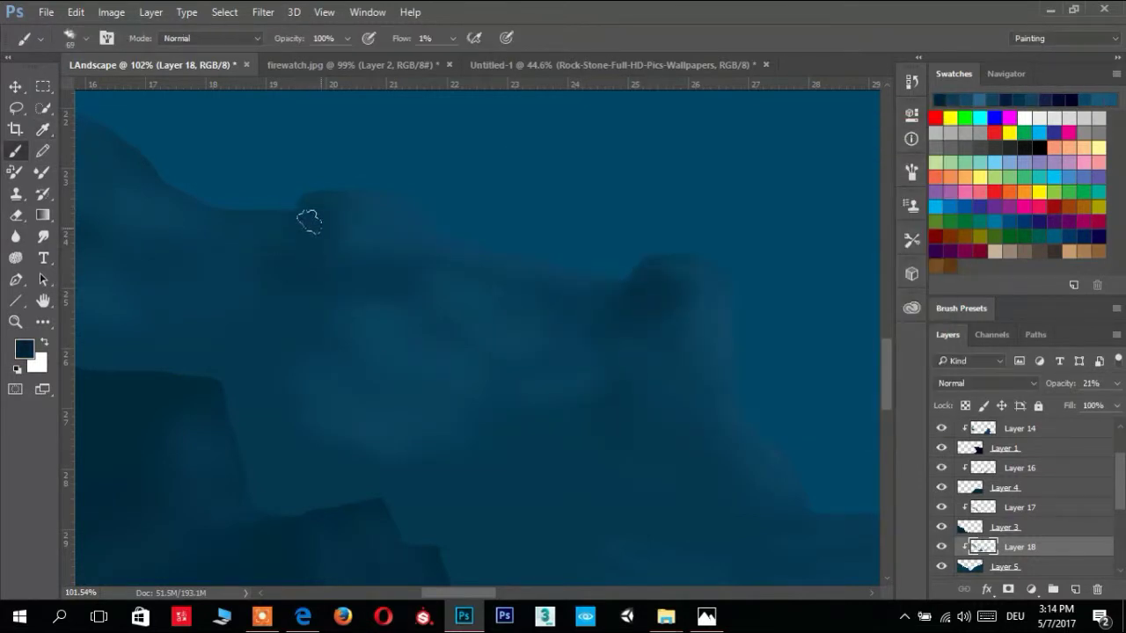
left_click_drag(307, 312, 314, 396)
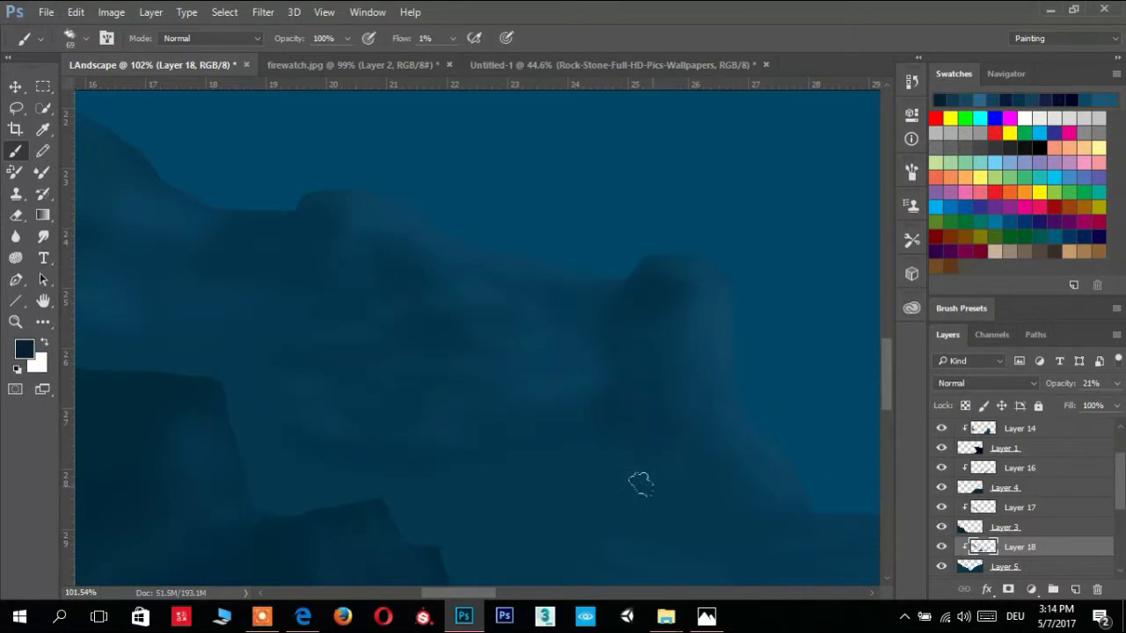
left_click_drag(651, 278, 460, 159)
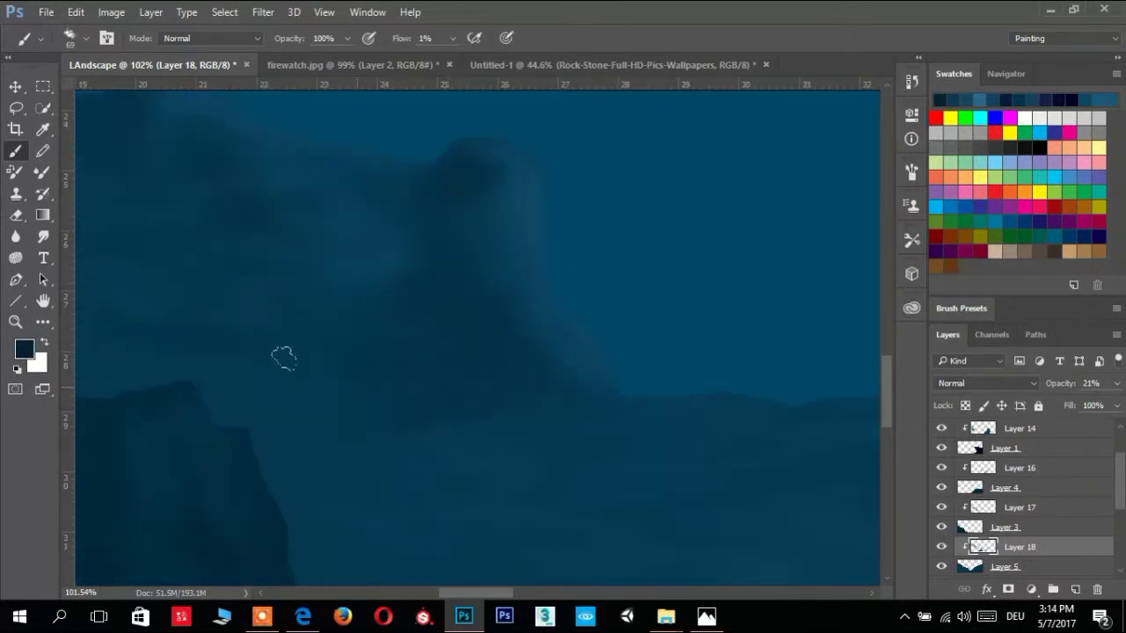
Sample a medium blue and soften the dark cliff's right edge
scroll(362, 302, "down", 3)
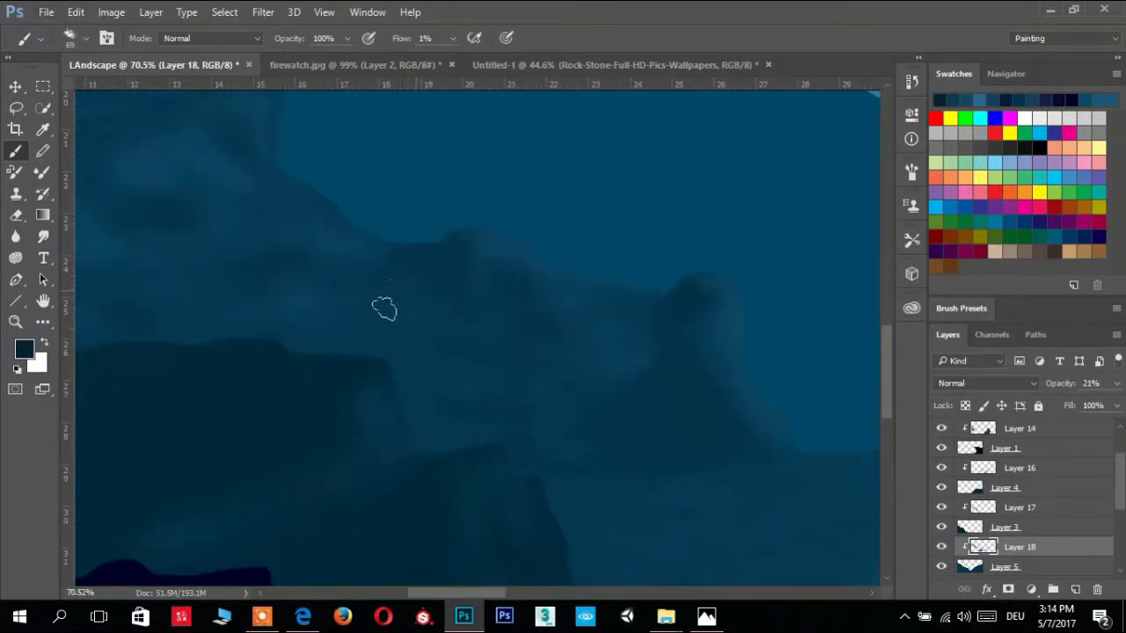
scroll(384, 309, "up", 1)
scroll(390, 283, "up", 1)
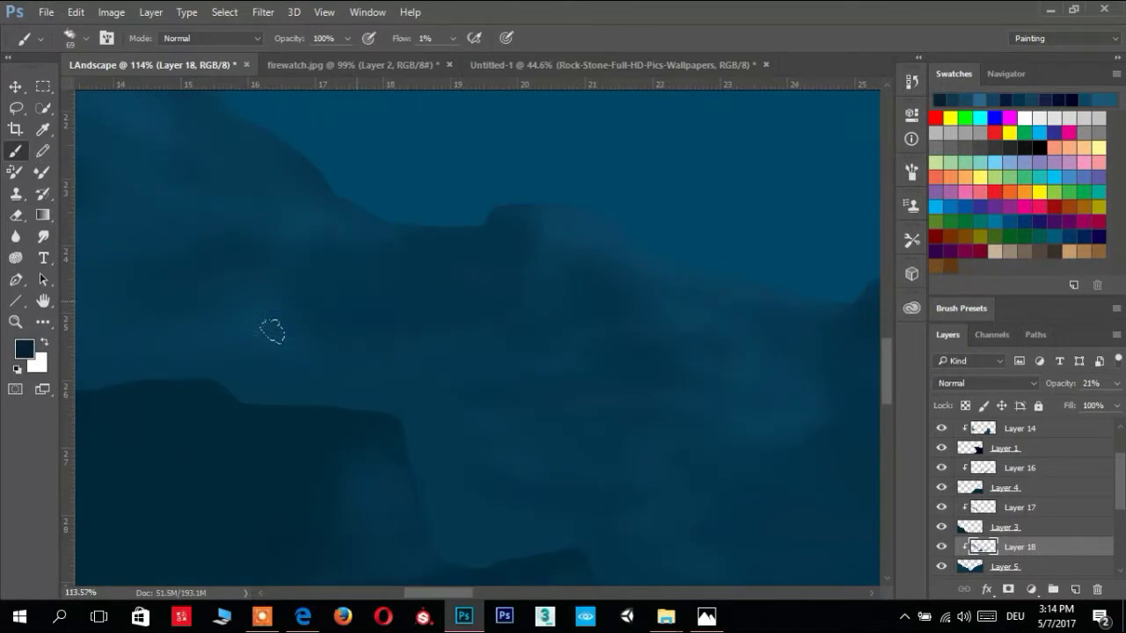
scroll(573, 319, "down", 2)
scroll(734, 395, "down", 1)
scroll(563, 360, "down", 1)
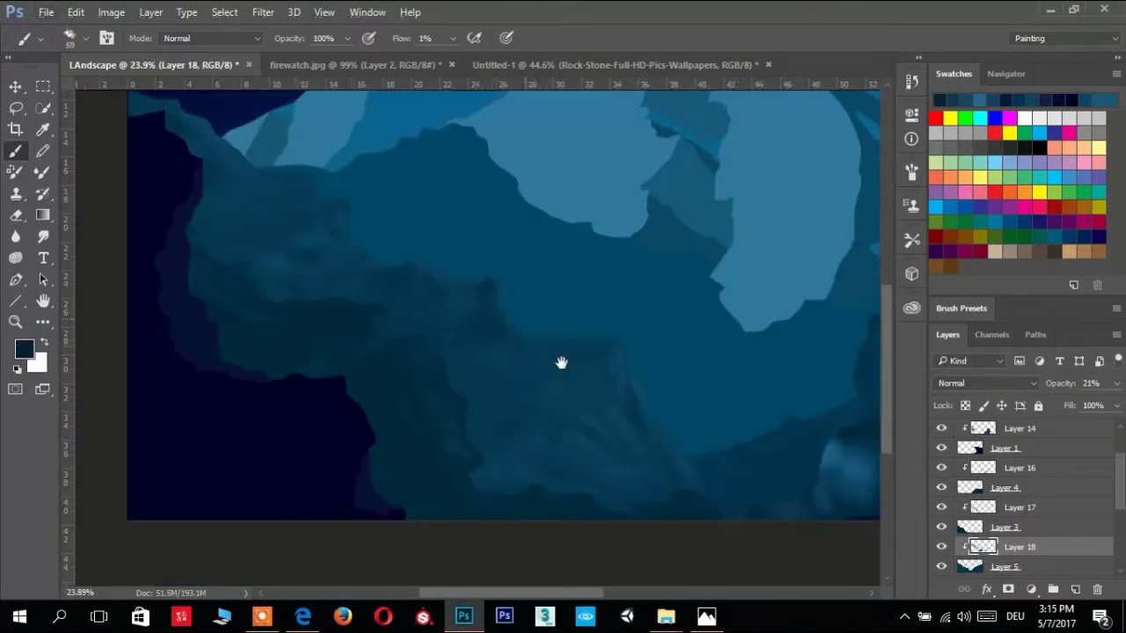
scroll(528, 330, "up", 1)
scroll(619, 292, "up", 1)
left_click(713, 277, "alt")
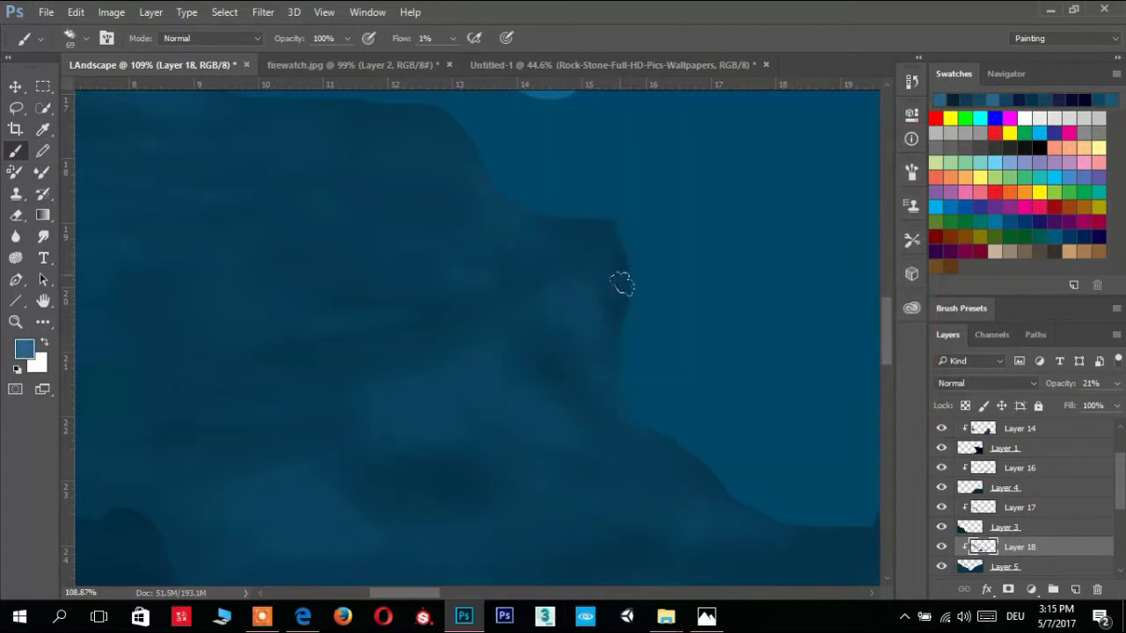
left_click_drag(613, 303, 665, 460)
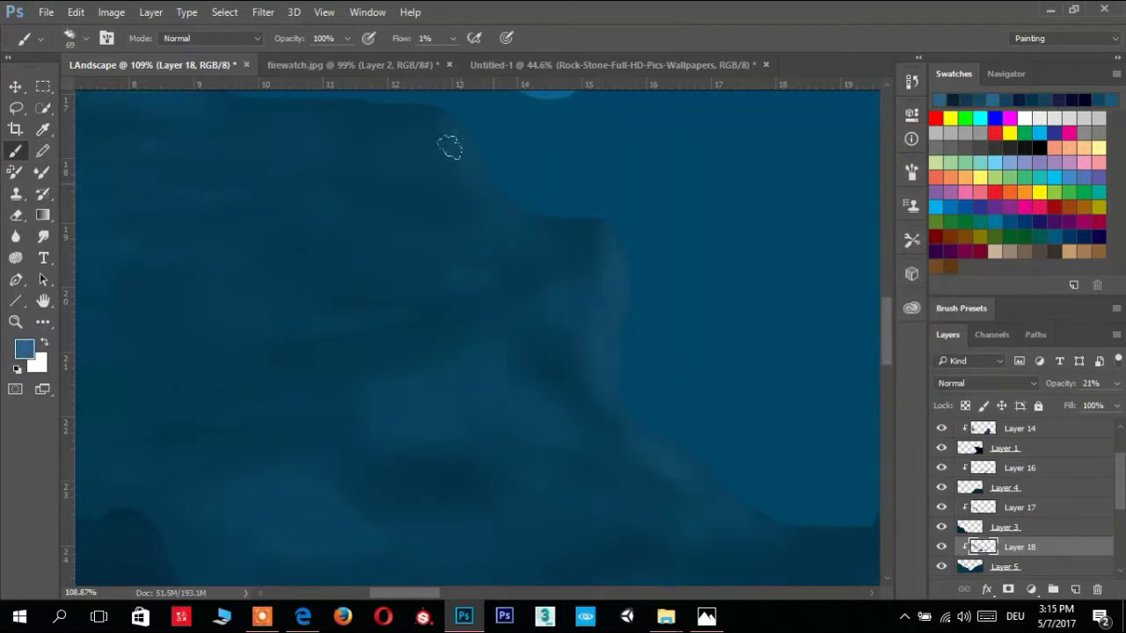
Sample dark navy from the rock as the paint colour
scroll(508, 171, "down", 2)
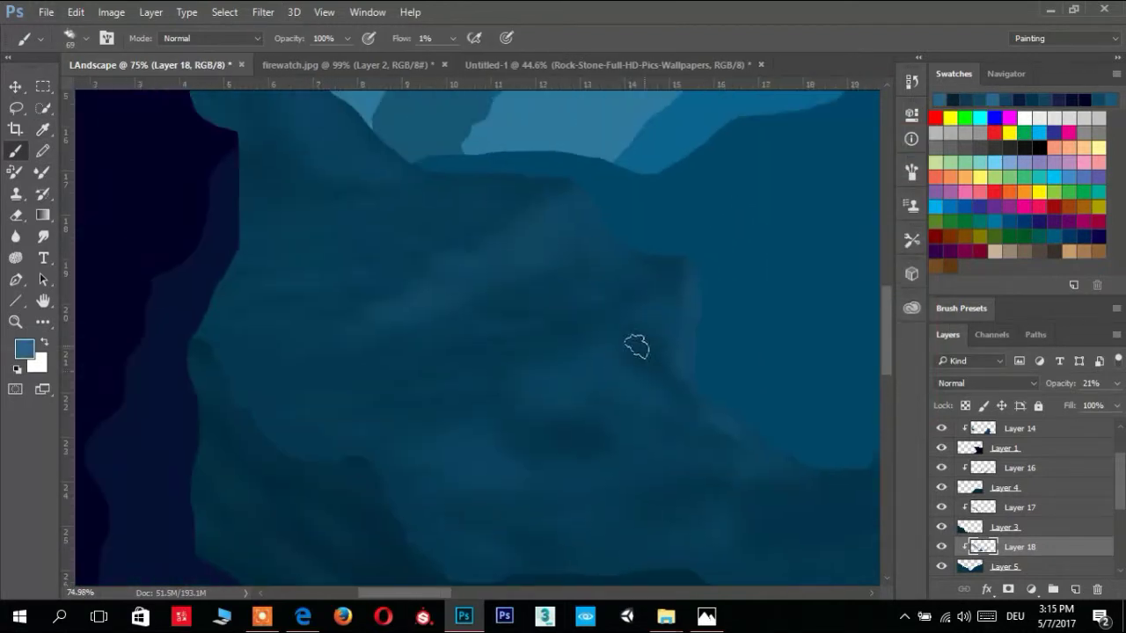
scroll(542, 430, "up", 3)
scroll(545, 319, "up", 2)
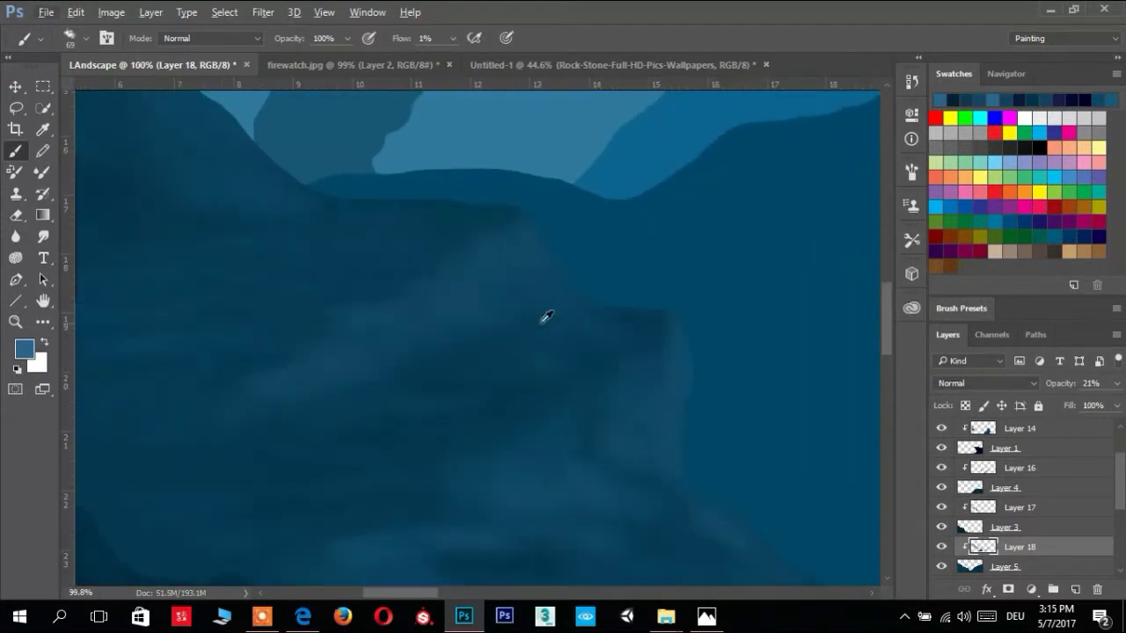
left_click(605, 368, "alt")
left_click(24, 349)
key("Return")
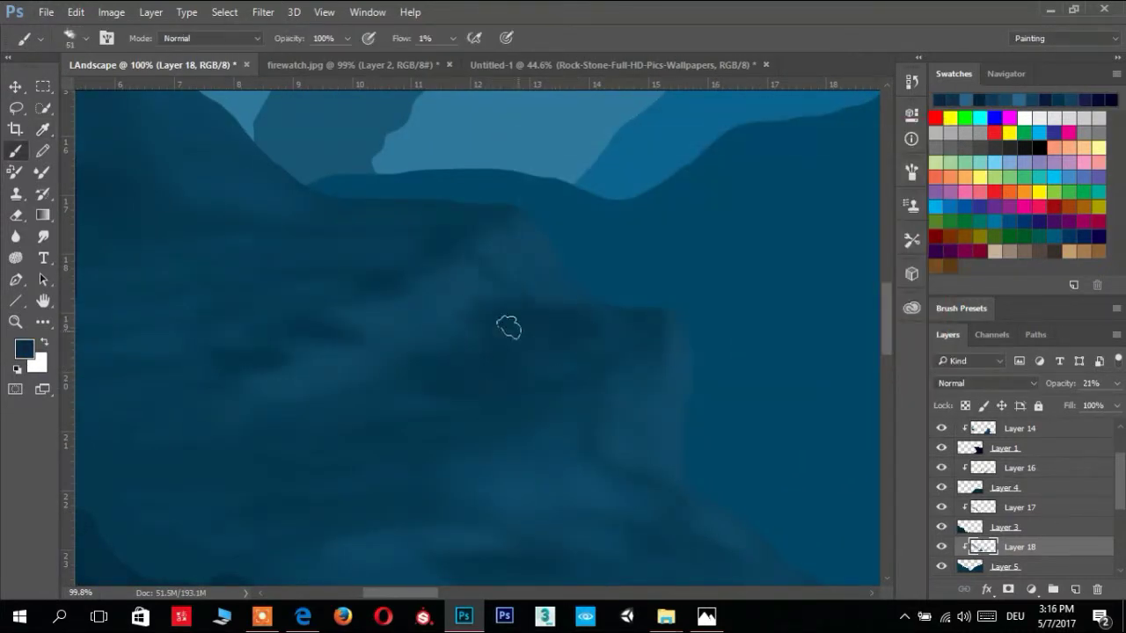
left_click_drag(448, 389, 570, 356)
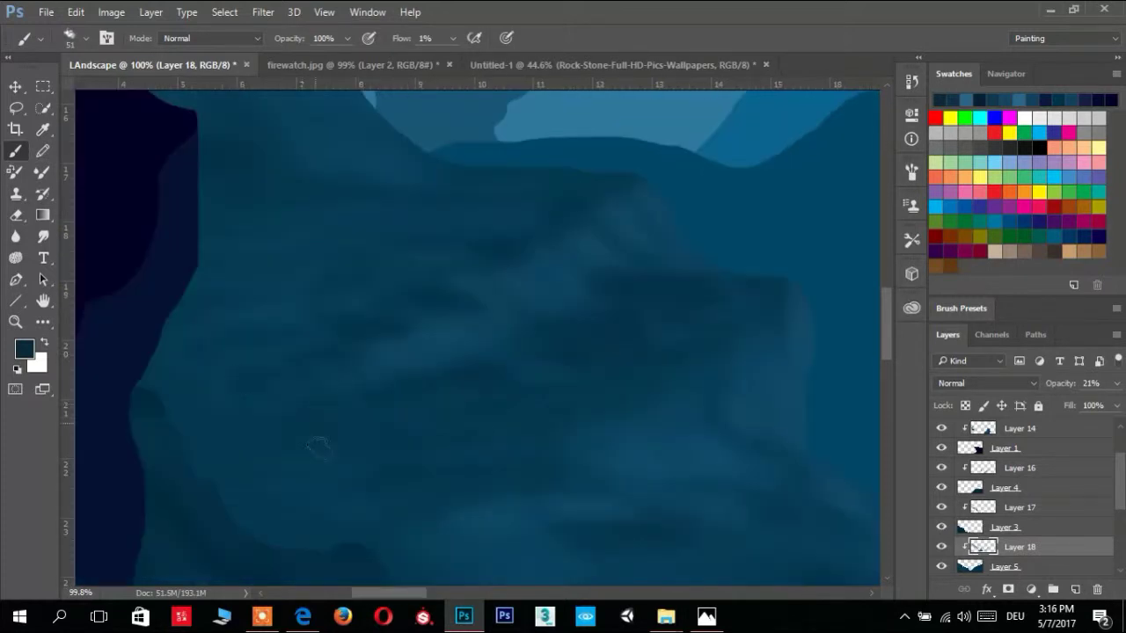
left_click_drag(732, 428, 686, 345)
Sample a lighter blue from the ridge and brush soft lighter strokes along it
scroll(444, 444, "down", 2)
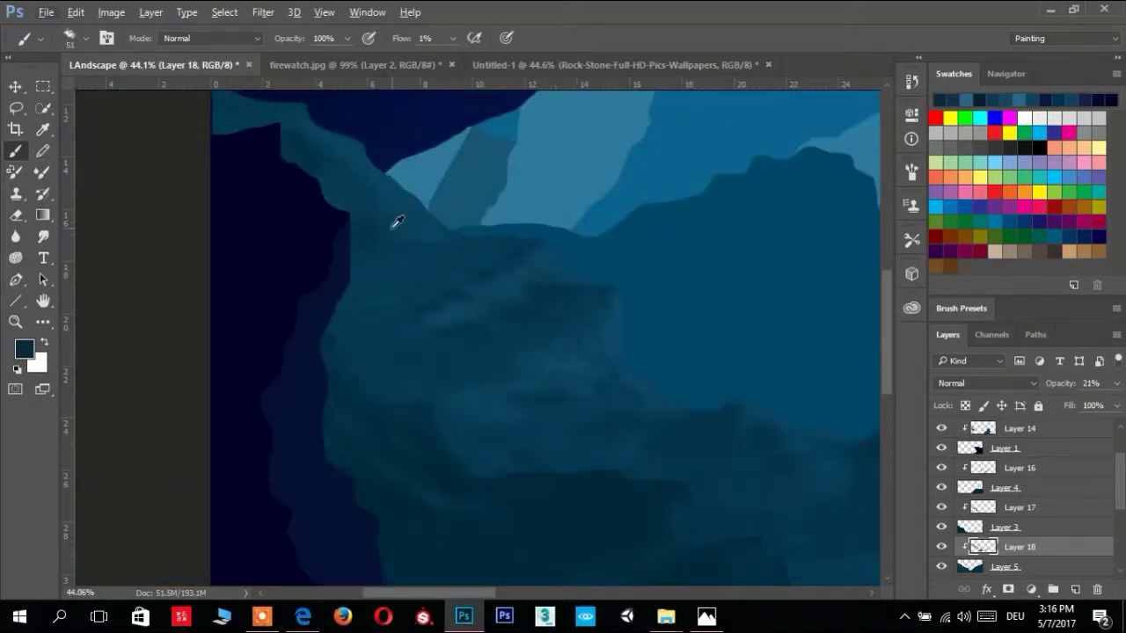
scroll(495, 326, "up", 2)
scroll(485, 409, "up", 2)
scroll(336, 237, "up", 1)
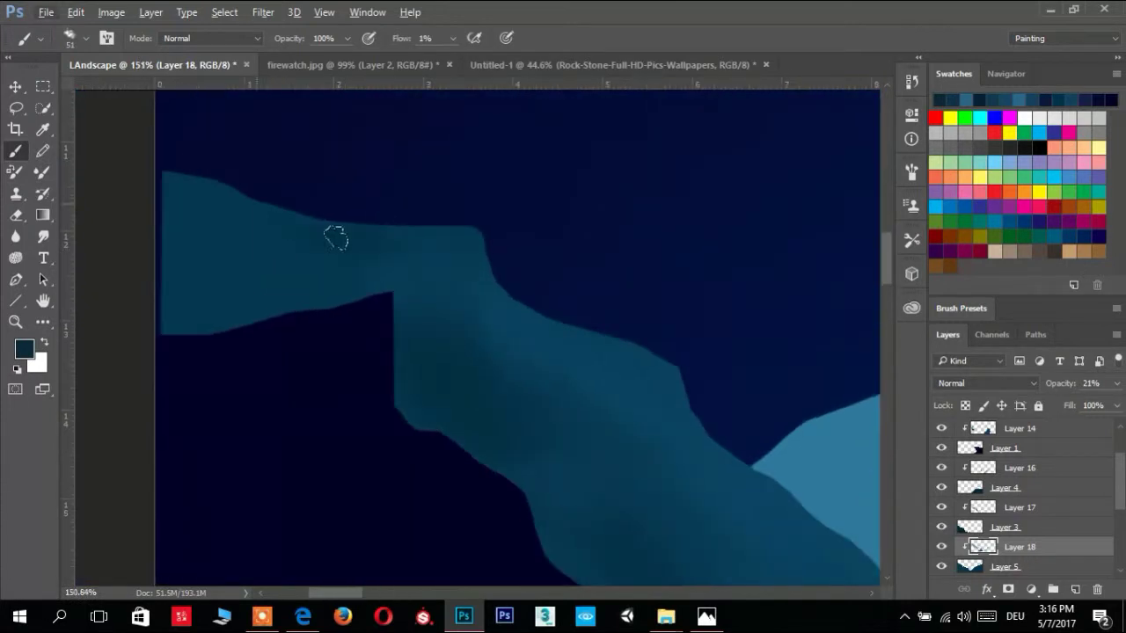
left_click(470, 304, "alt")
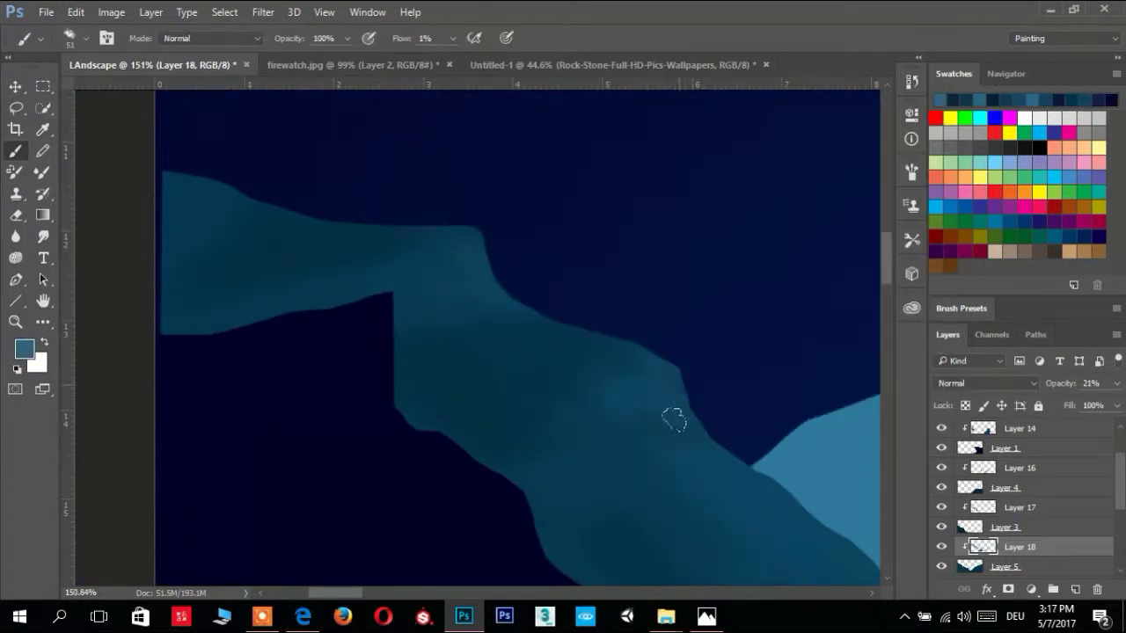
left_click(660, 391, "alt")
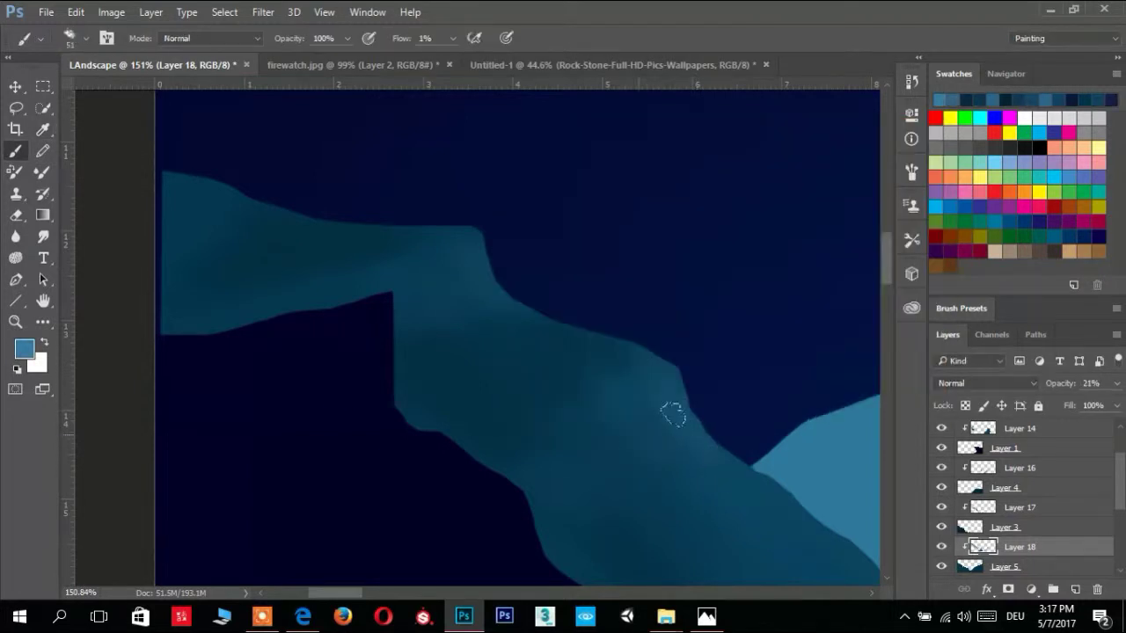
left_click_drag(672, 415, 615, 433)
Pick a slightly brighter blue, then a darker teal, as the paint colour
left_click(24, 349)
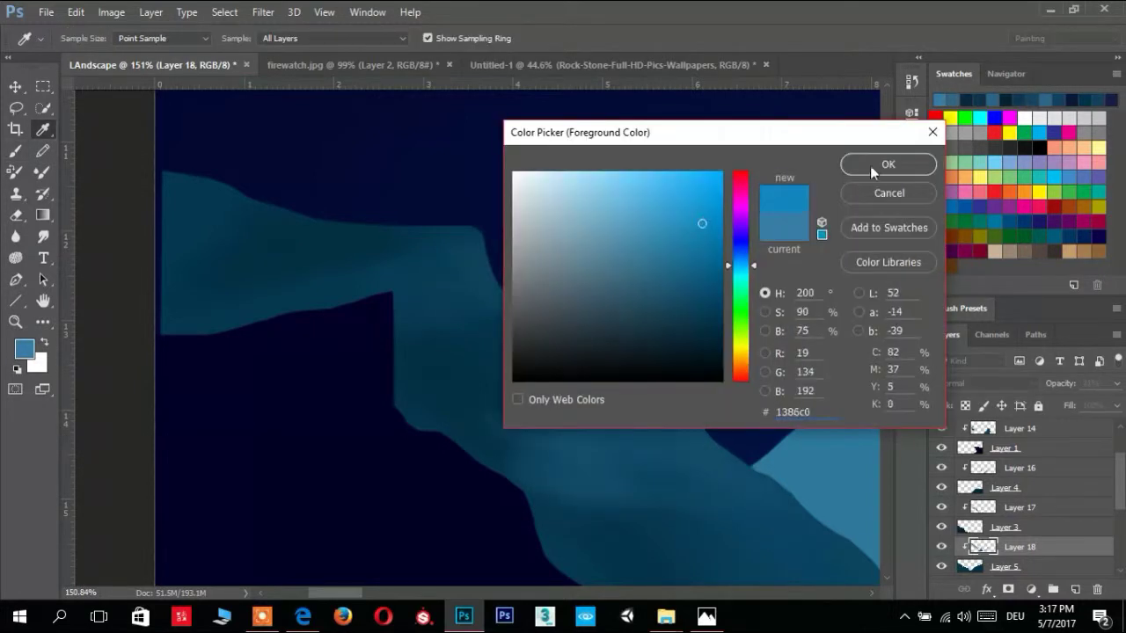
left_click(904, 164)
left_click(26, 351)
left_click(957, 164)
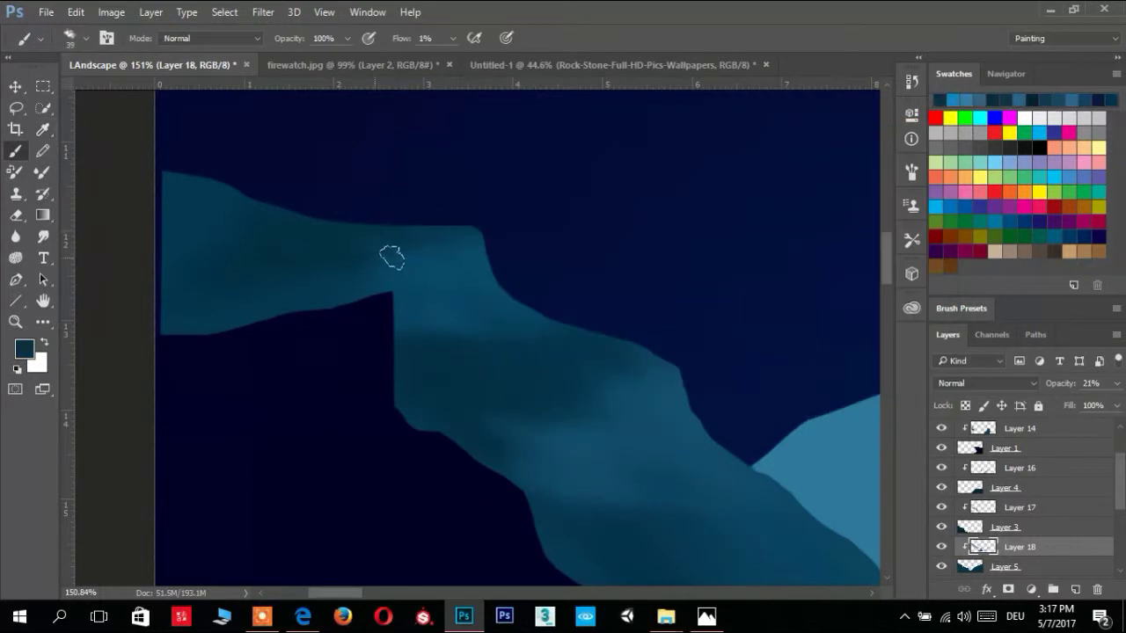
mouse_move(678, 516)
left_mouse_down()
mouse_move(678, 377)
mouse_move(648, 464)
left_mouse_up()
scroll(378, 269, "down", 5)
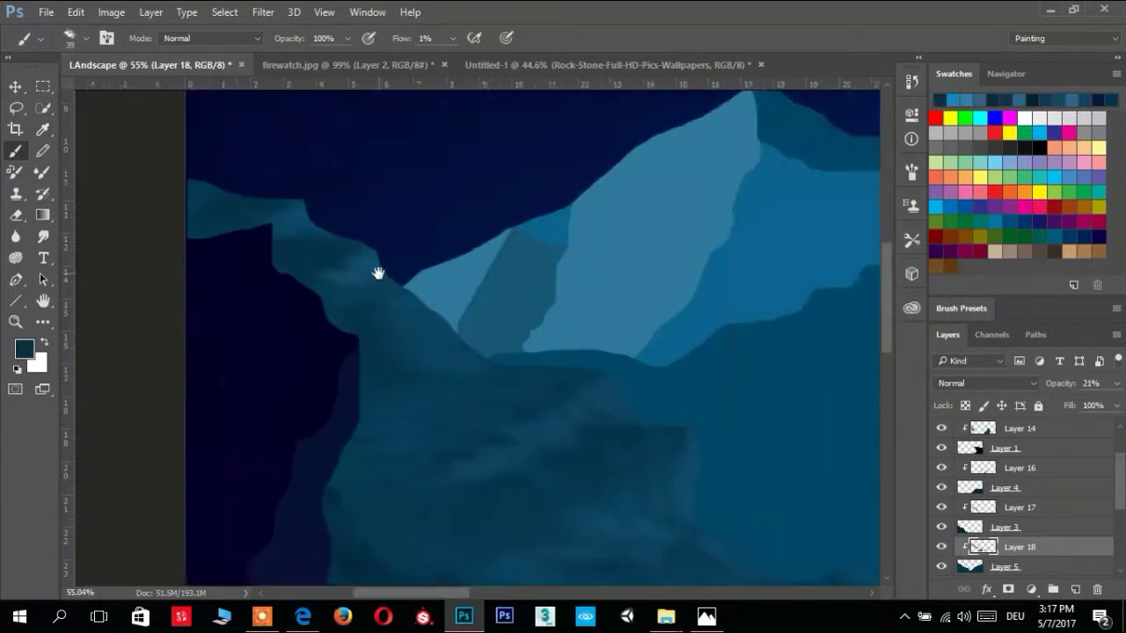
scroll(385, 261, "up", 2)
scroll(472, 372, "up", 2)
scroll(653, 255, "up", 1)
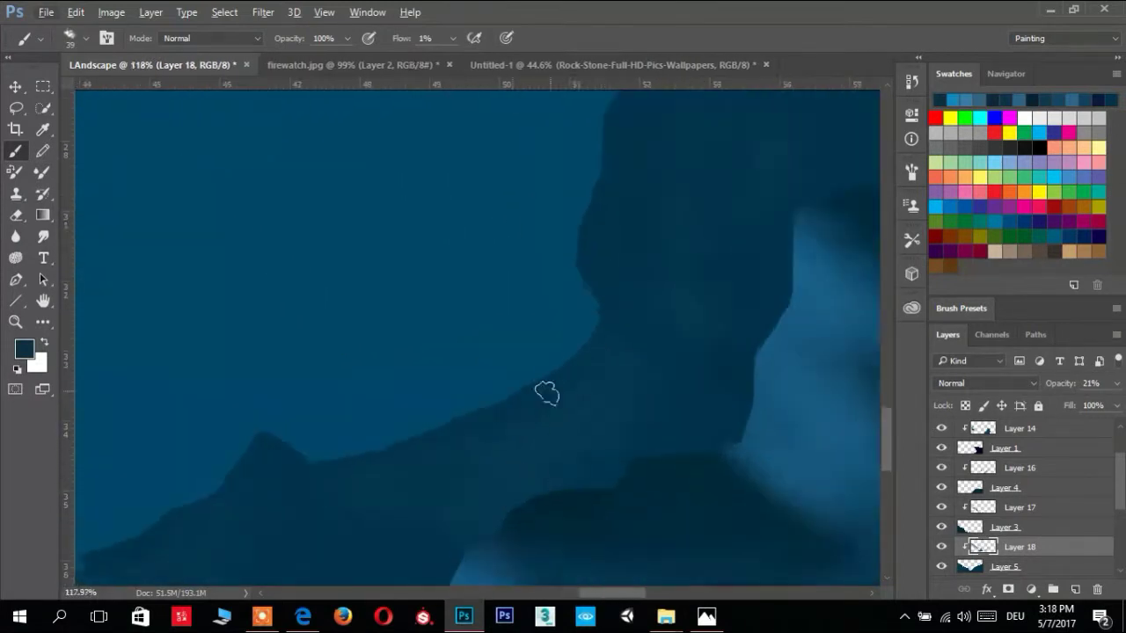
scroll(545, 394, "up", 1)
scroll(666, 284, "up", 1)
scroll(623, 376, "up", 1)
key("Return")
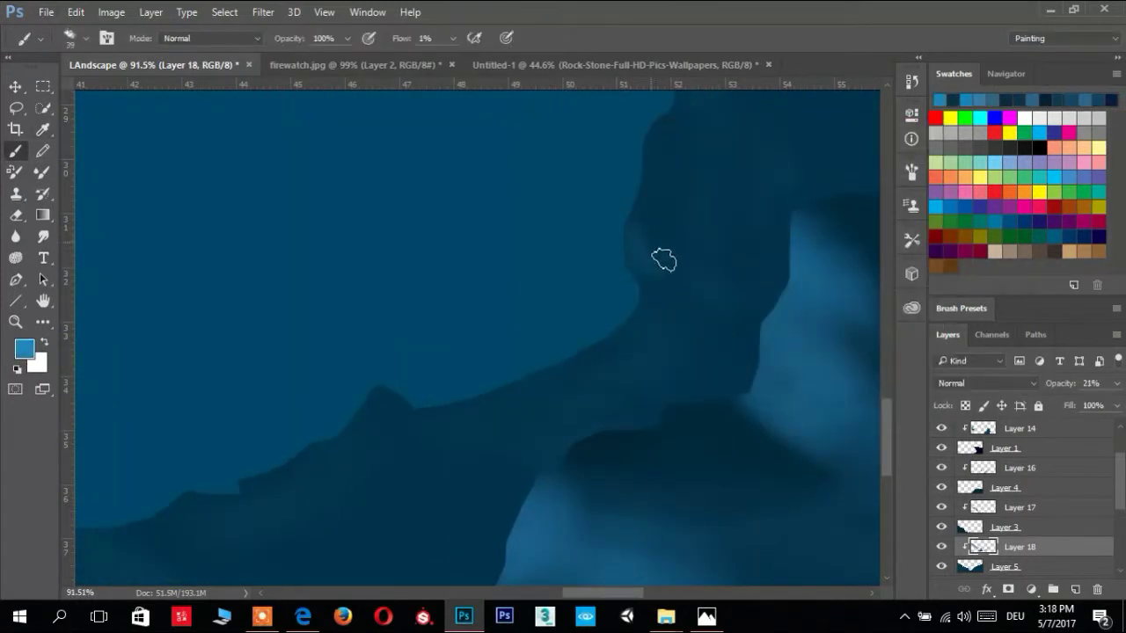
Sample dark navy, a darker rock shade and a lighter blue while working across the rocks
scroll(703, 288, "up", 2)
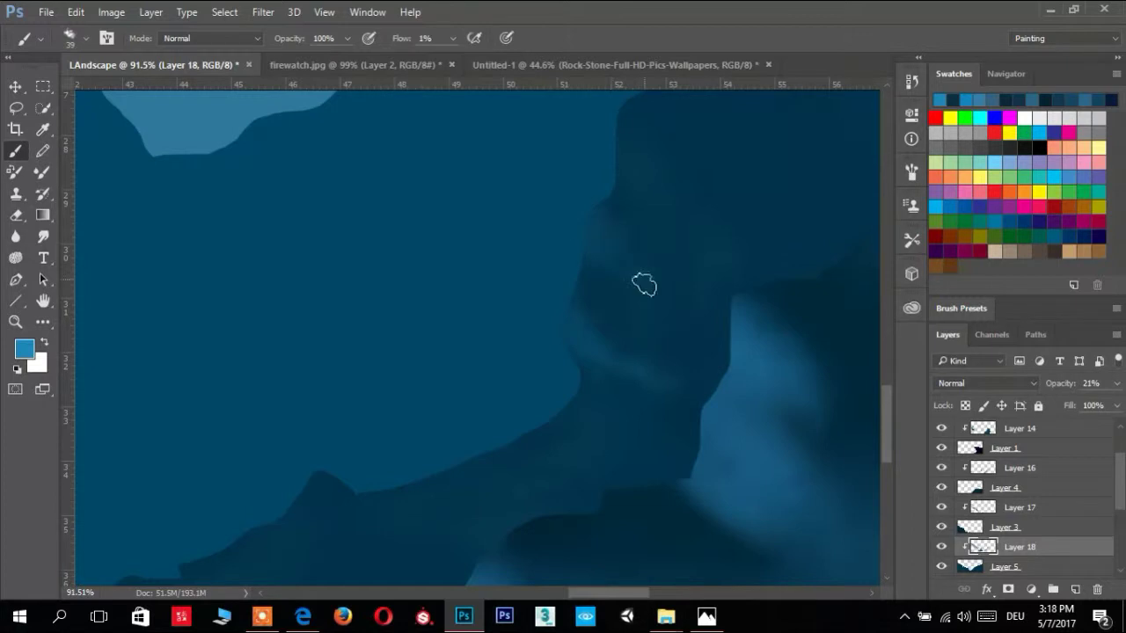
scroll(644, 284, "up", 3)
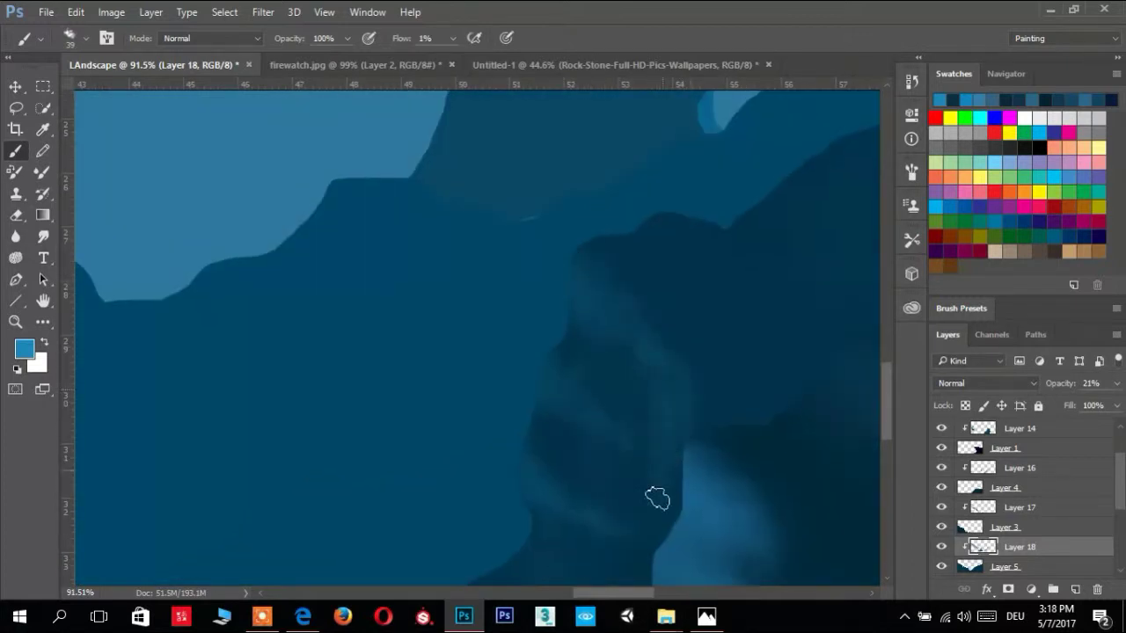
scroll(660, 230, "up", 2)
left_click_drag(771, 243, 445, 246)
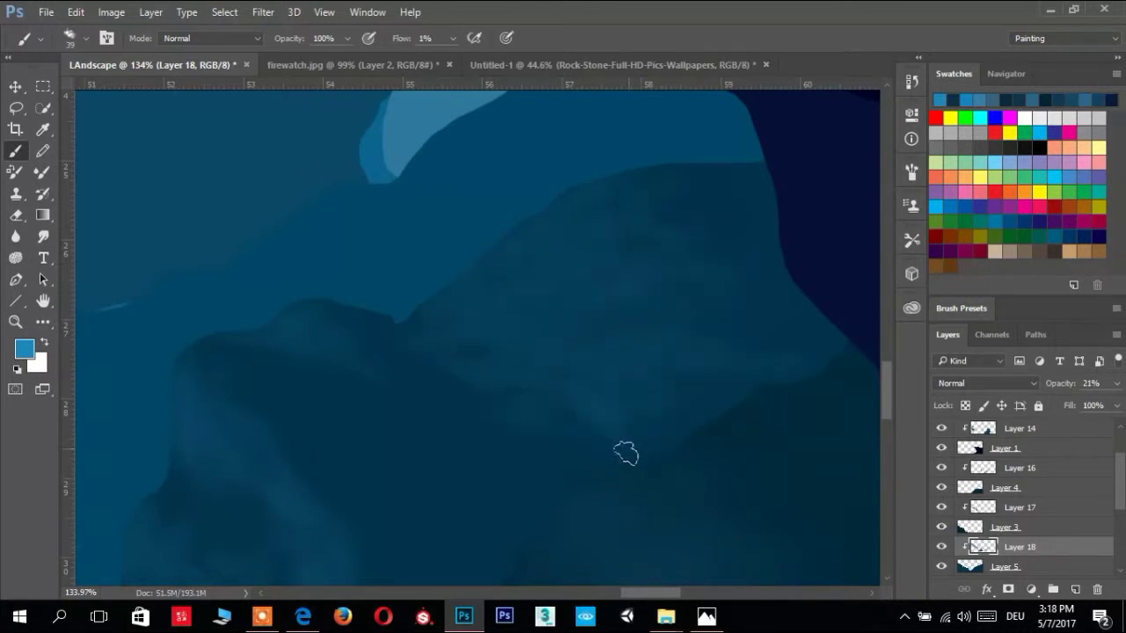
left_click(25, 349)
key("Return")
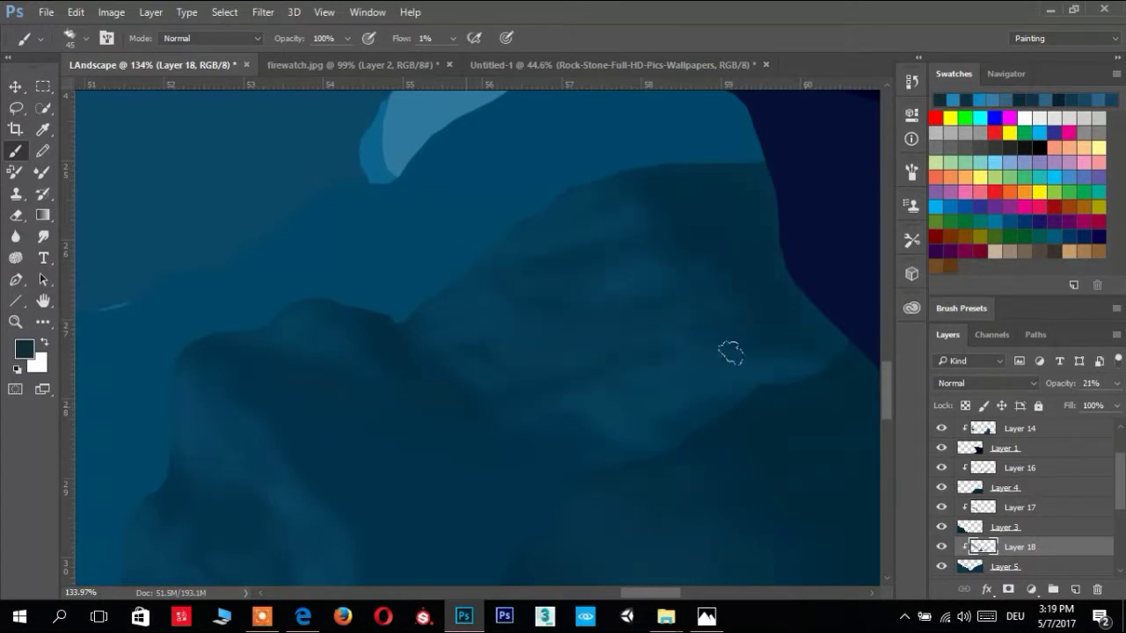
left_click_drag(243, 497, 422, 284)
left_click(25, 349)
key("Return")
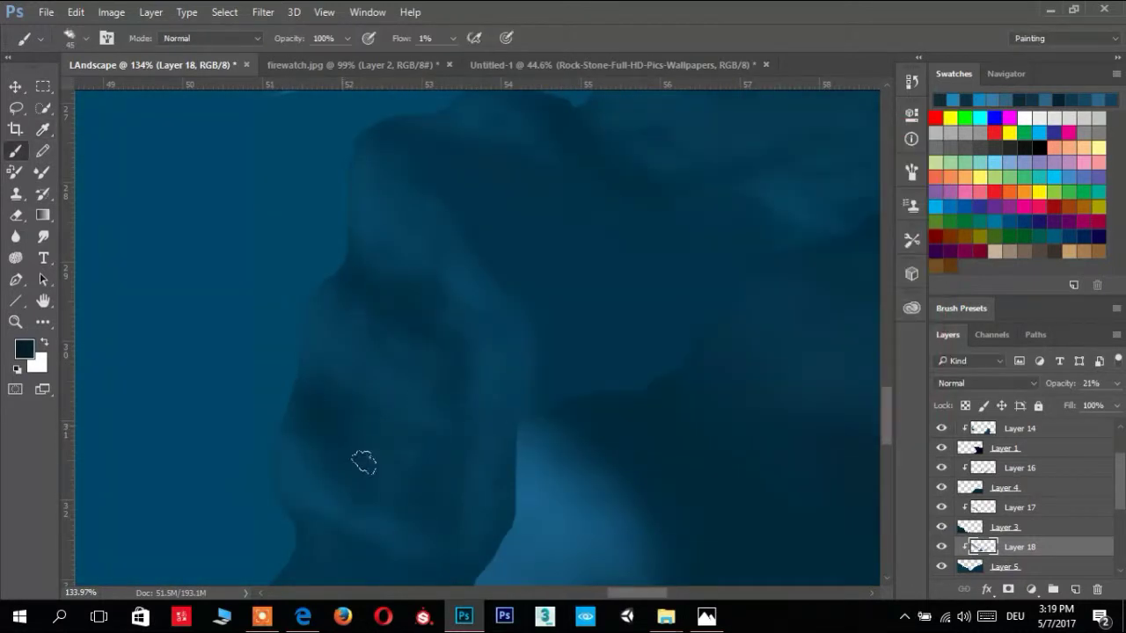
left_click_drag(363, 462, 374, 390)
left_click(25, 349)
key("Return")
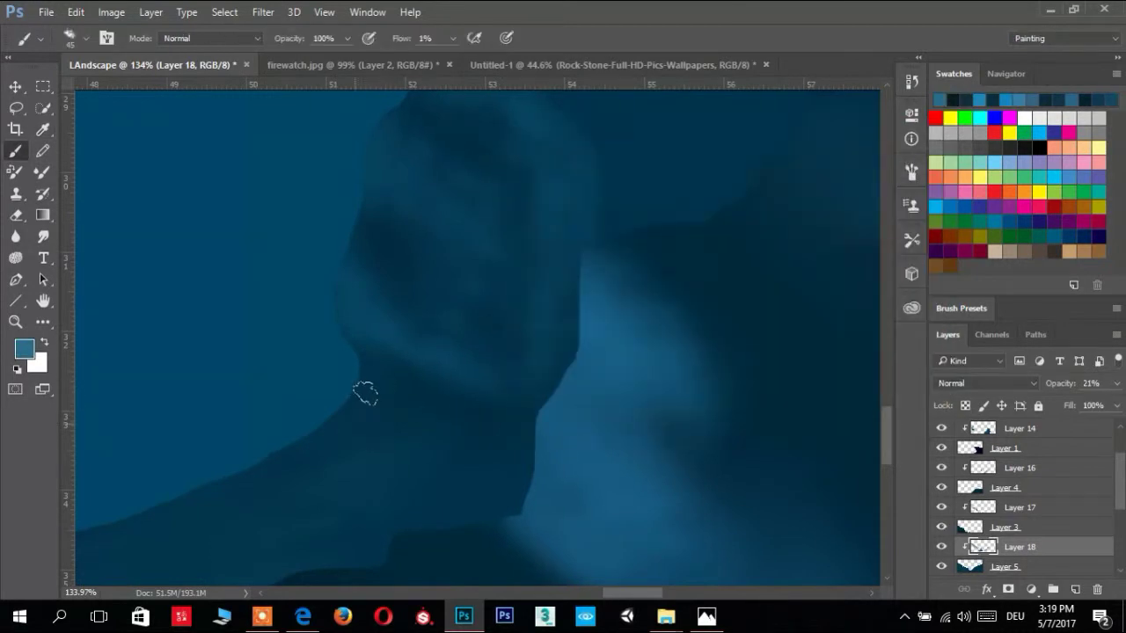
Sample dark navy along the ridge line, then zoom out to review
left_click_drag(360, 521, 611, 329)
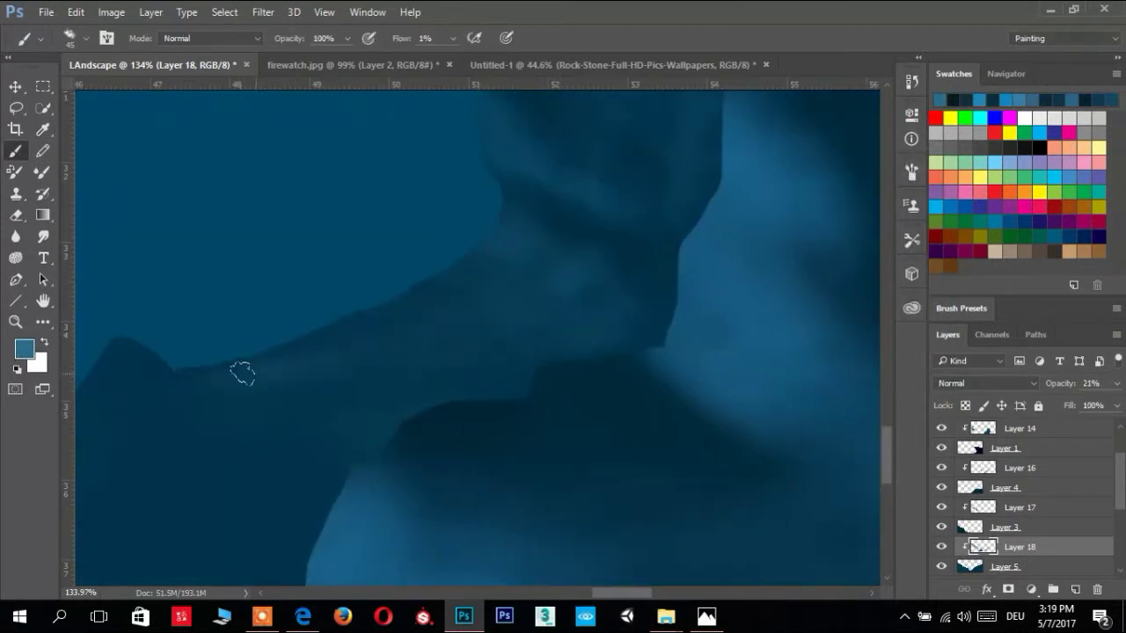
left_click_drag(243, 373, 307, 347)
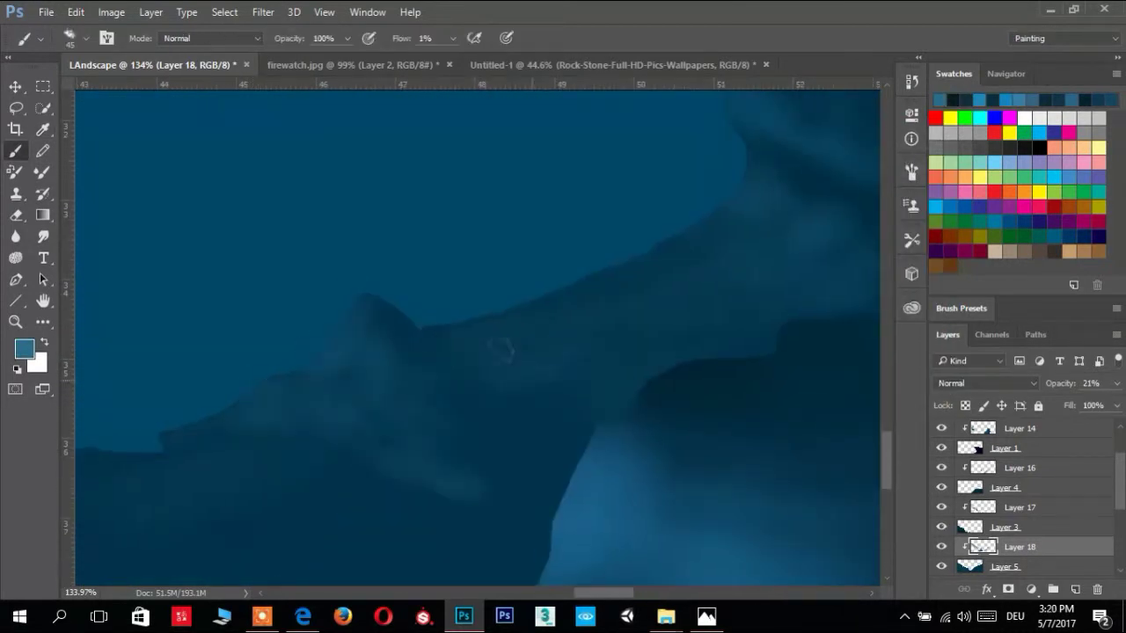
left_click_drag(465, 415, 668, 301)
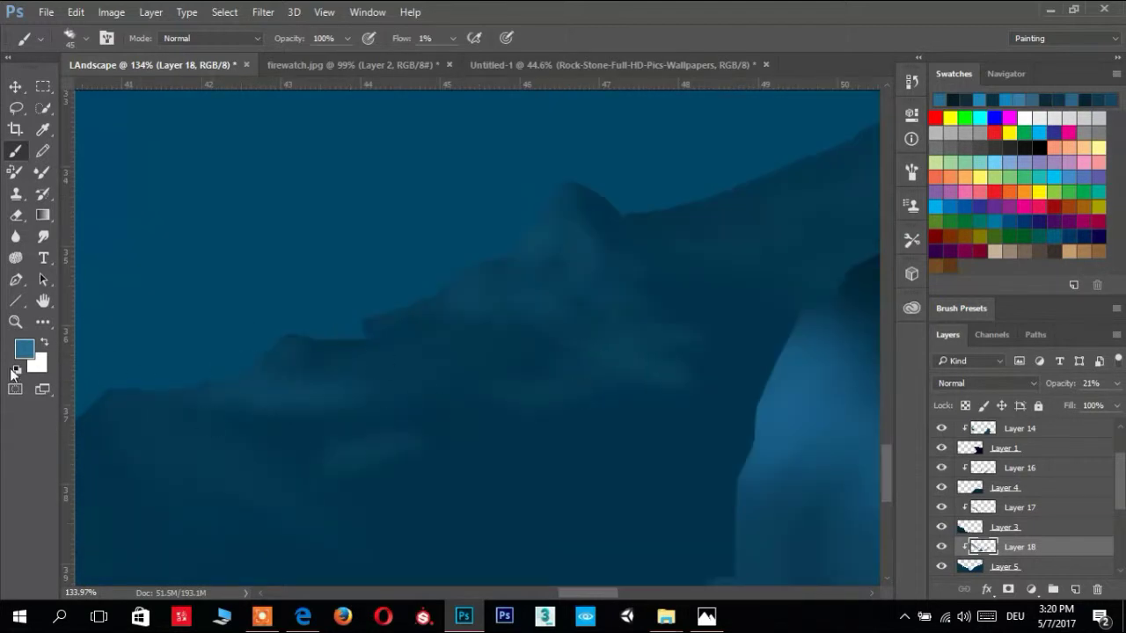
left_click(297, 352, "alt")
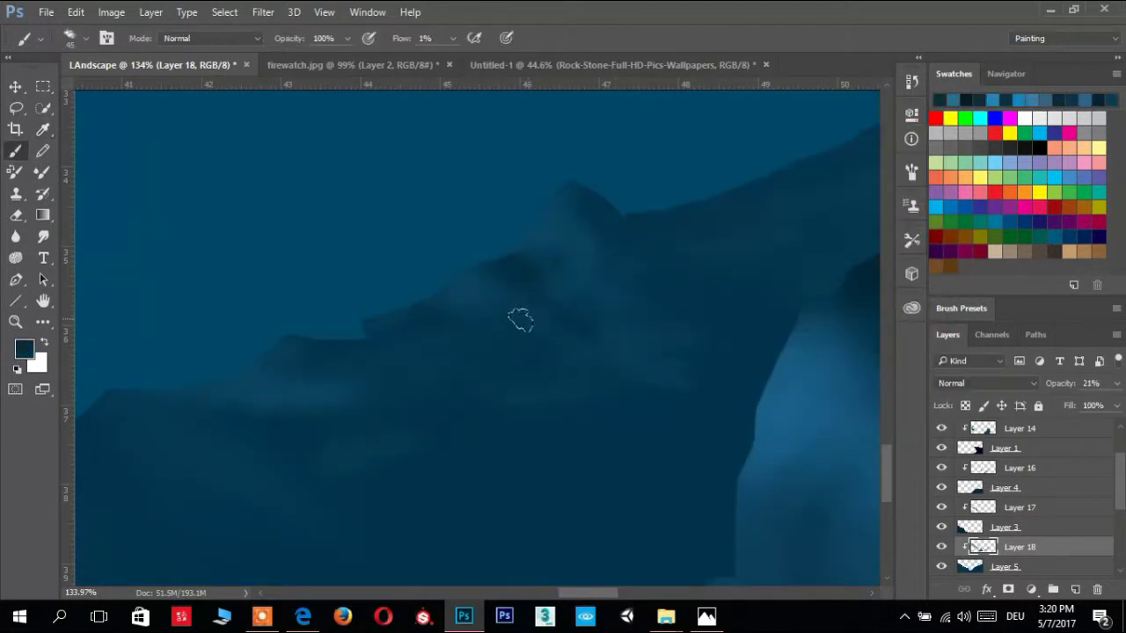
left_click_drag(157, 419, 504, 332)
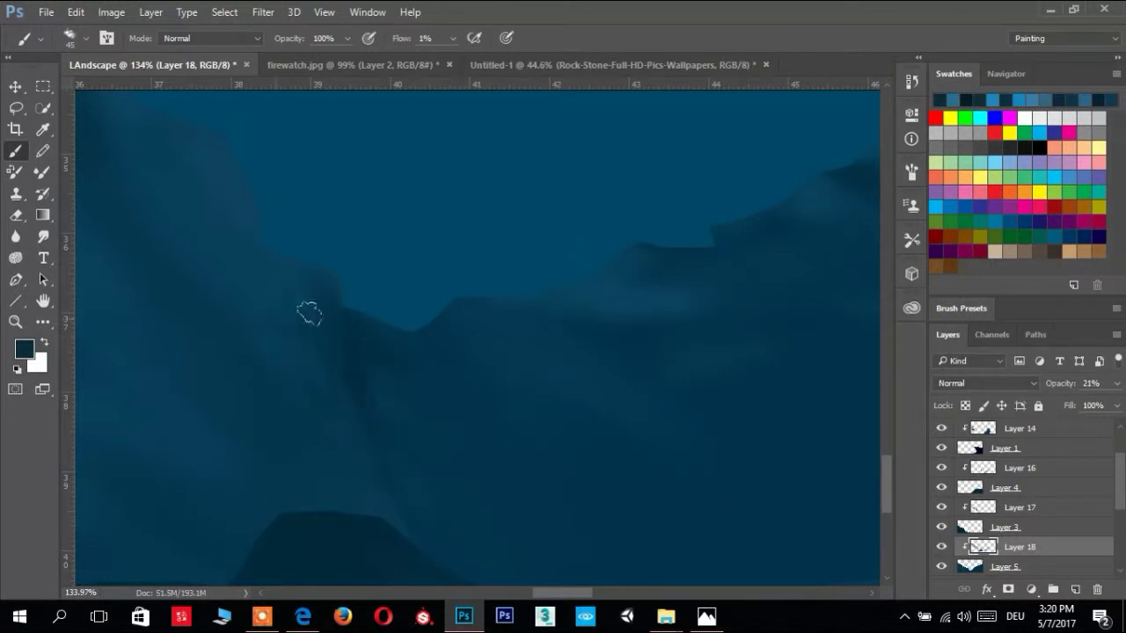
scroll(628, 334, "down", 5)
scroll(641, 249, "down", 2)
scroll(668, 266, "down", 4)
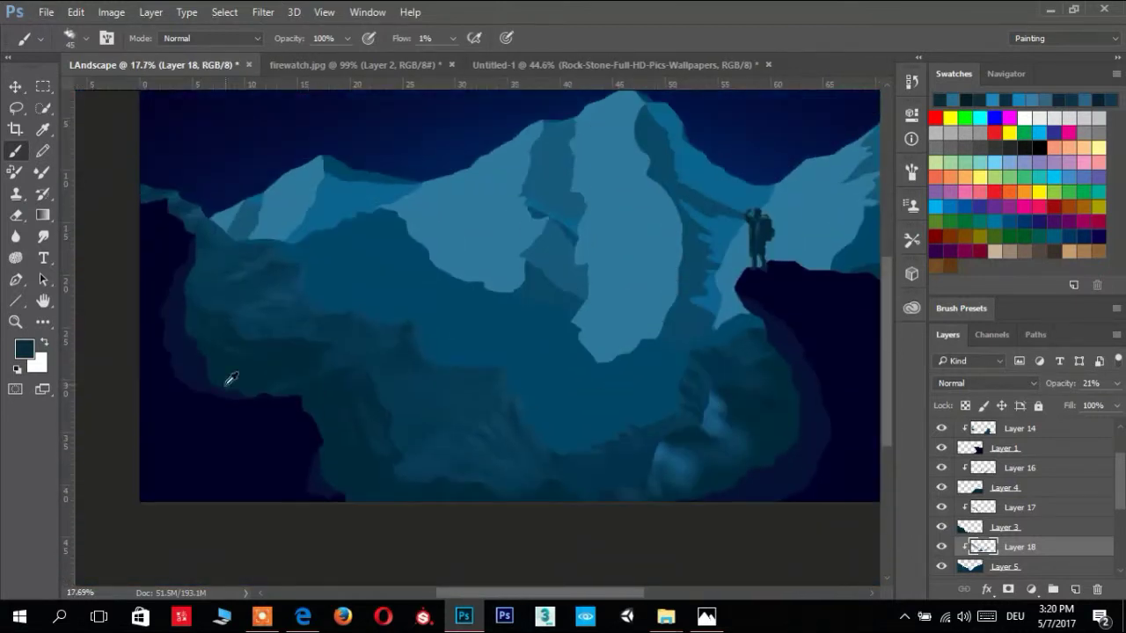
Sample a lighter blue on the cliff's Layer 1, undo a stray stroke, and add a clipped layer above
scroll(835, 264, "up", 5)
scroll(835, 264, "up", 2)
scroll(964, 471, "up", 3)
left_click(940, 507)
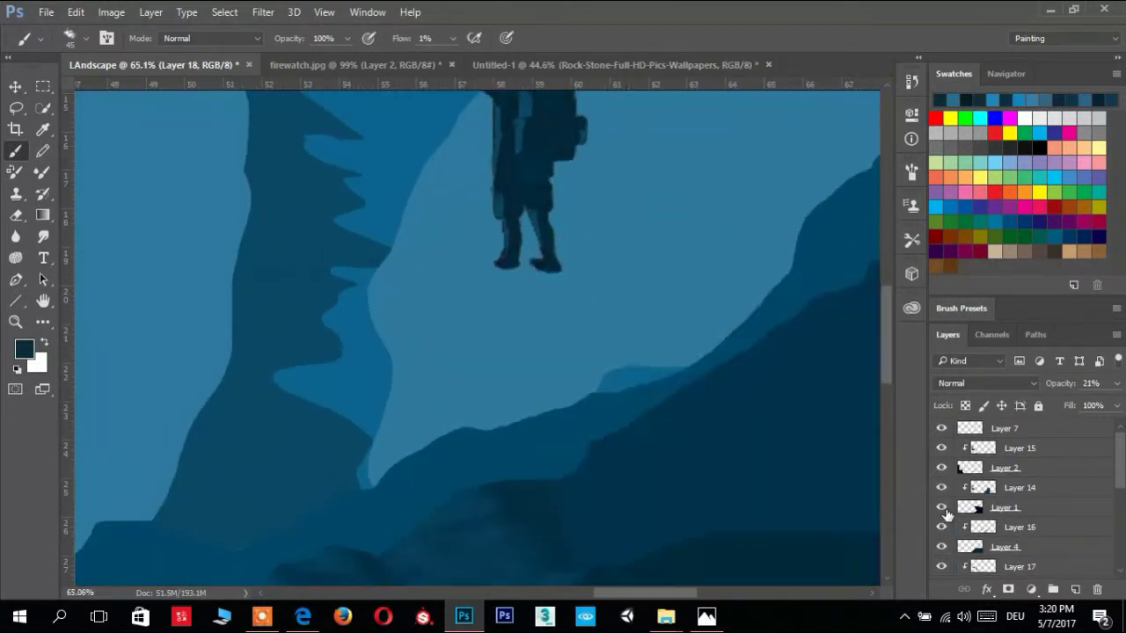
left_click(1002, 508)
scroll(536, 264, "up", 2)
left_click(24, 349)
left_click(888, 164)
key("b")
left_click_drag(545, 255, 447, 289)
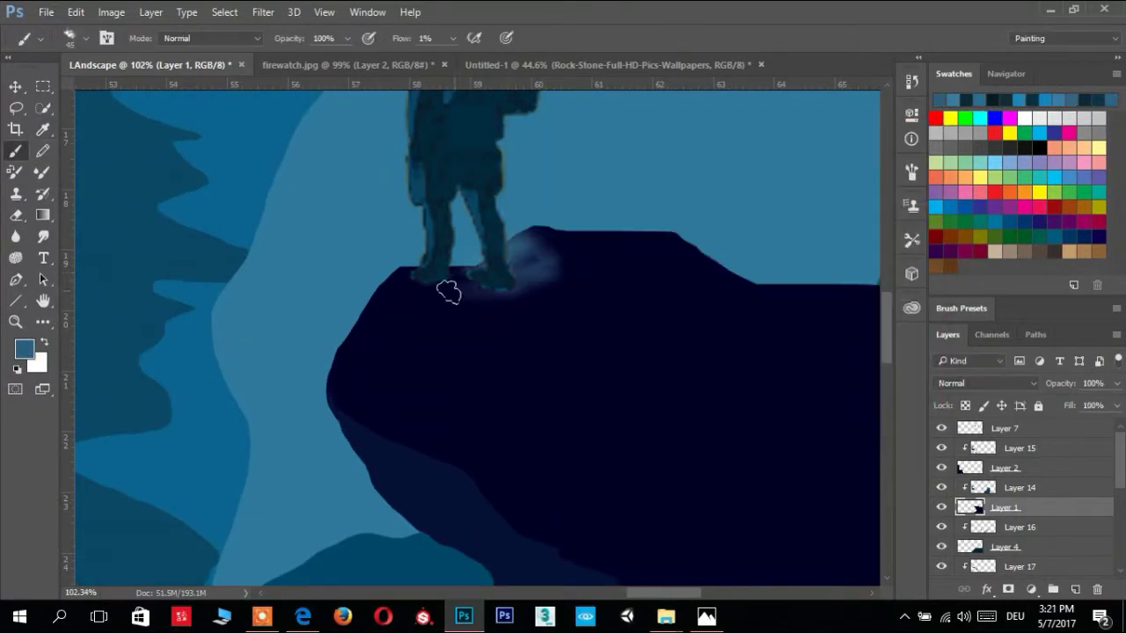
key("ctrl+z")
key("ctrl+shift+alt+n")
Brush soft lighter-blue texture strokes across the cliff top and lower right face
mouse_move(530, 236)
left_mouse_down()
mouse_move(437, 319)
mouse_move(630, 263)
mouse_move(543, 243)
mouse_move(527, 280)
mouse_move(478, 269)
mouse_move(372, 331)
mouse_move(465, 289)
mouse_move(655, 265)
left_mouse_up()
mouse_move(655, 265)
left_mouse_down()
mouse_move(372, 220)
mouse_move(196, 319)
mouse_move(229, 276)
mouse_move(193, 380)
mouse_move(427, 357)
mouse_move(334, 407)
mouse_move(671, 351)
mouse_move(576, 516)
left_mouse_up()
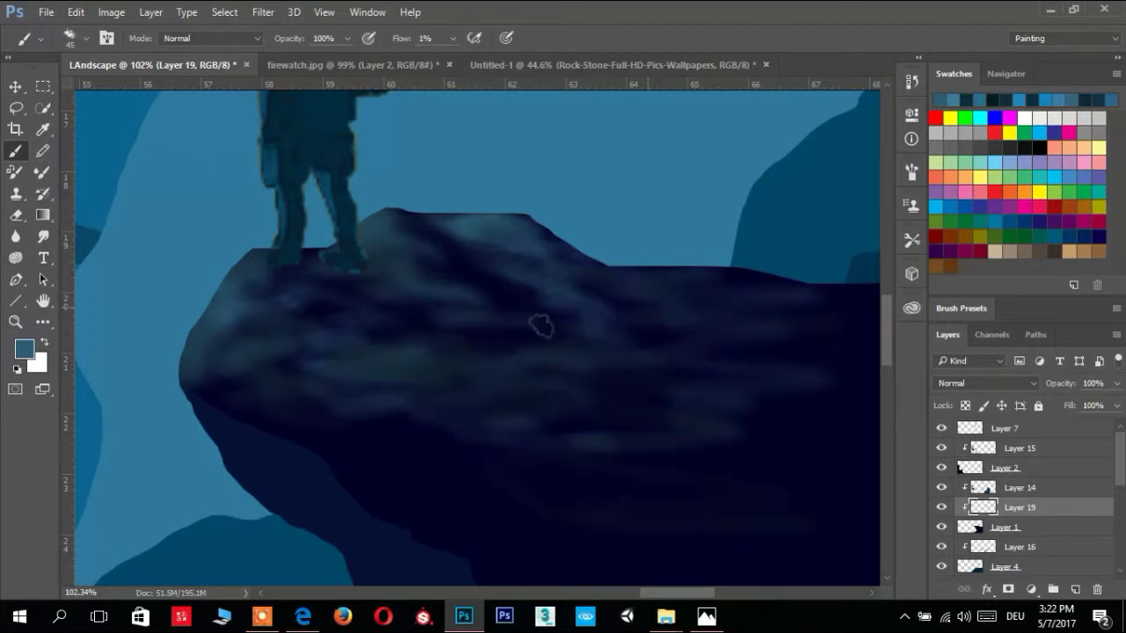
scroll(540, 322, "down", 3)
mouse_move(586, 296)
left_mouse_down()
mouse_move(621, 460)
mouse_move(434, 370)
mouse_move(555, 384)
left_mouse_up()
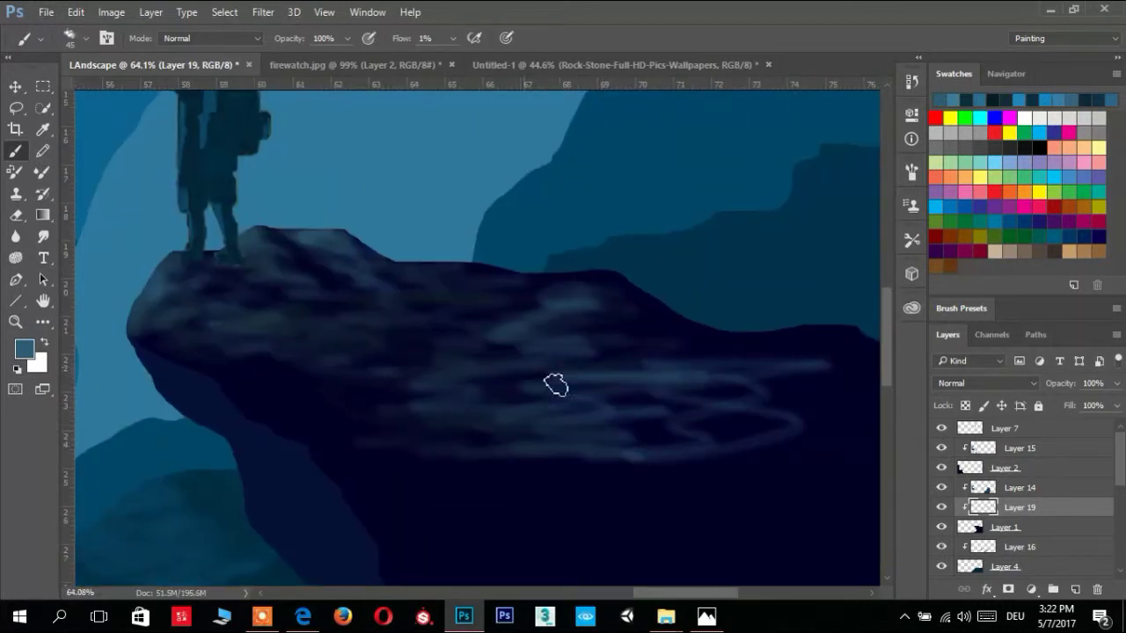
scroll(541, 422, "up", 2)
mouse_move(533, 452)
left_mouse_down()
mouse_move(417, 296)
mouse_move(522, 510)
mouse_move(510, 502)
mouse_move(633, 299)
left_mouse_up()
Sample dark navy from the cliff and paint darker strokes over the bright streaks
left_click(728, 275, "alt")
mouse_move(397, 296)
left_mouse_down()
mouse_move(445, 280)
mouse_move(444, 349)
mouse_move(326, 384)
mouse_move(337, 407)
mouse_move(659, 452)
mouse_move(445, 497)
left_mouse_up()
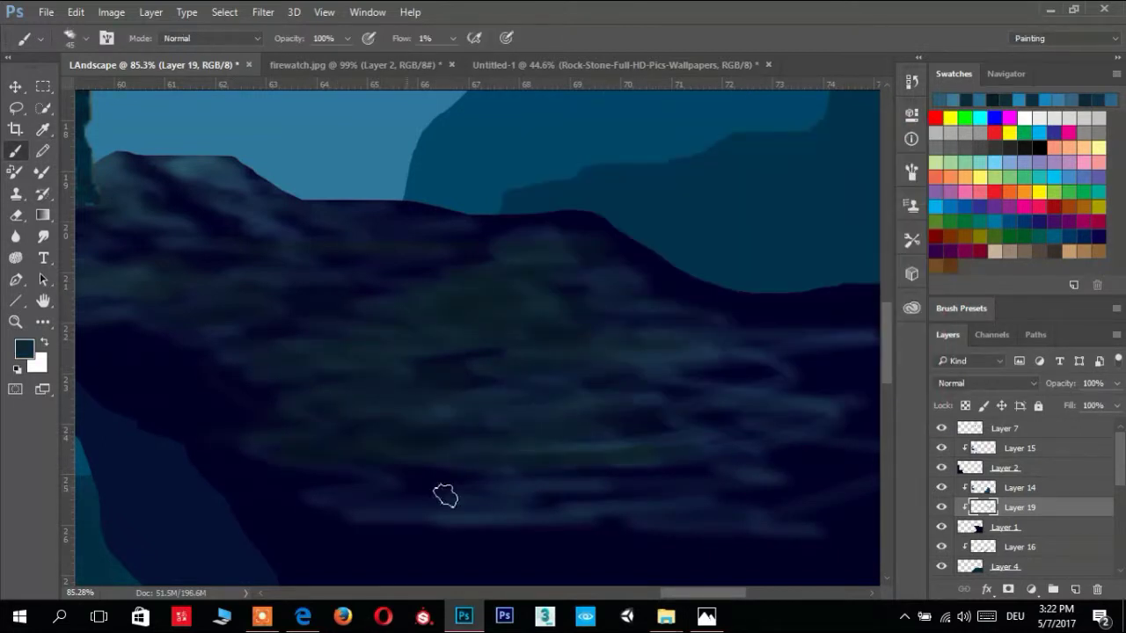
mouse_move(232, 451)
left_mouse_down()
mouse_move(536, 454)
mouse_move(623, 319)
left_mouse_up()
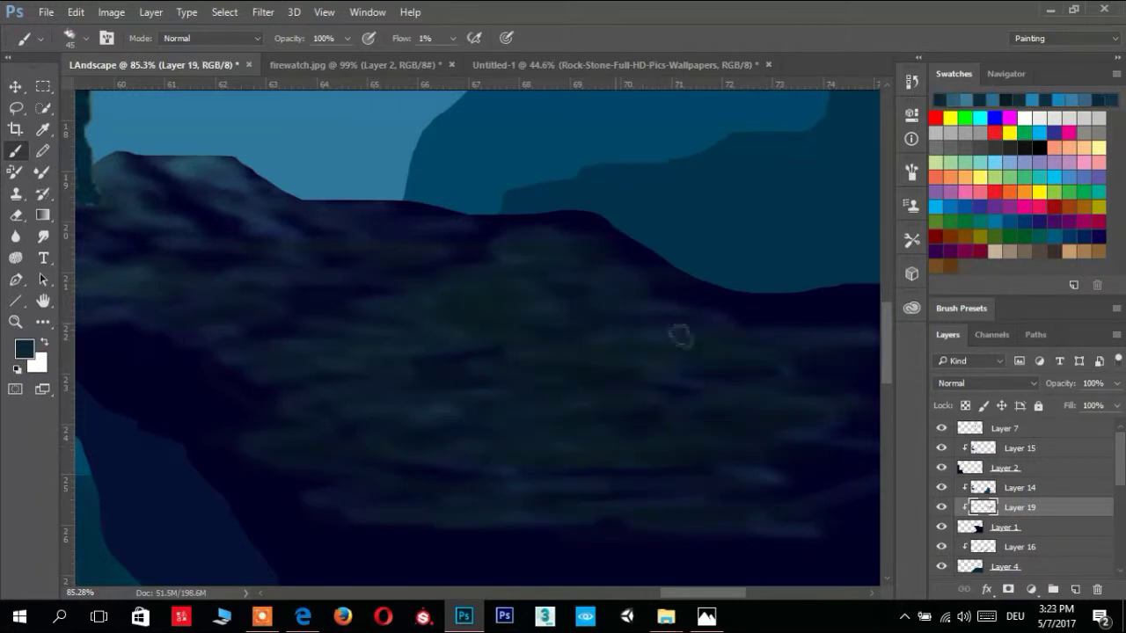
scroll(541, 303, "down", 3, "alt")
scroll(402, 409, "up", 2, "alt")
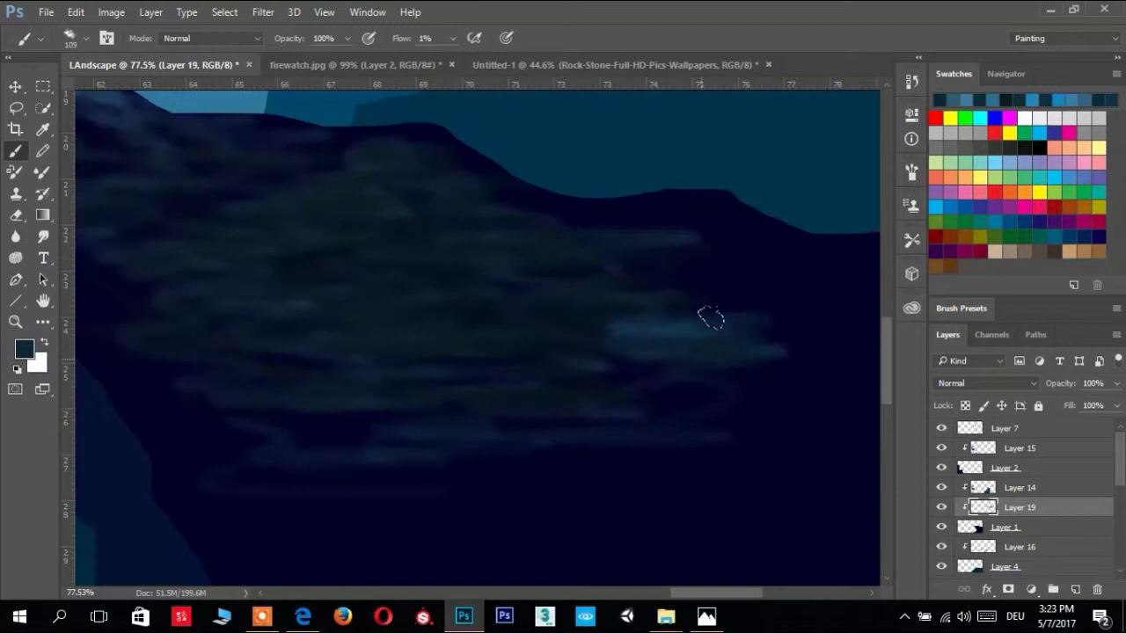
scroll(586, 314, "down", 2, "alt")
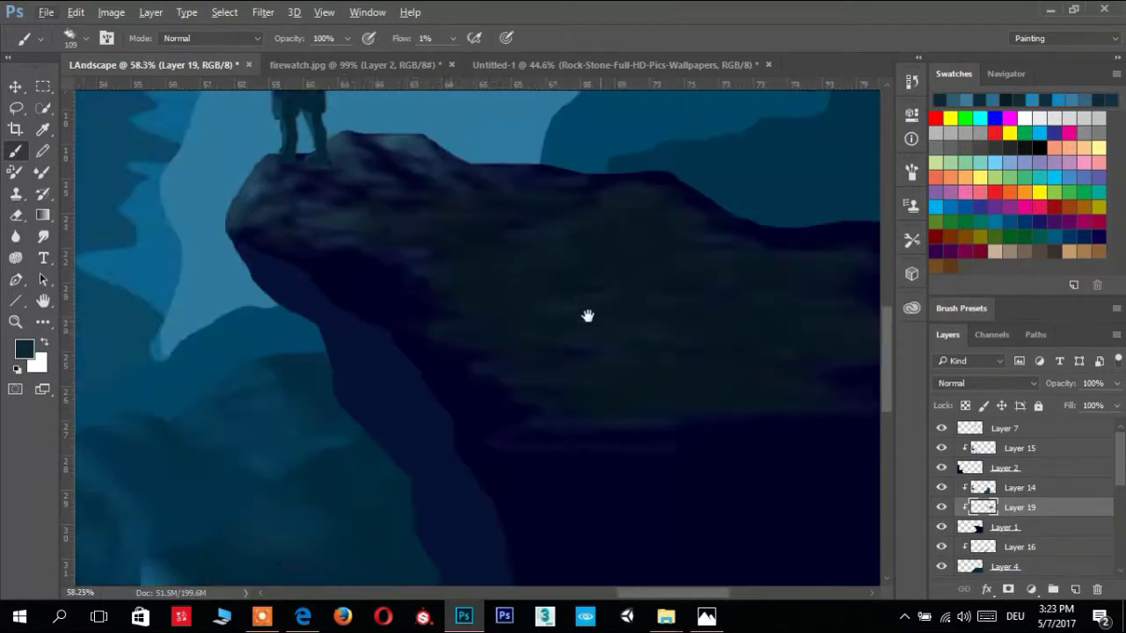
scroll(643, 304, "up", 2, "alt")
scroll(535, 309, "up", 2, "alt")
Brush soft pale highlights along the ridge top and faint haze on the right slopes
mouse_move(511, 301)
left_mouse_down()
mouse_move(480, 302)
mouse_move(691, 362)
mouse_move(812, 339)
left_mouse_up()
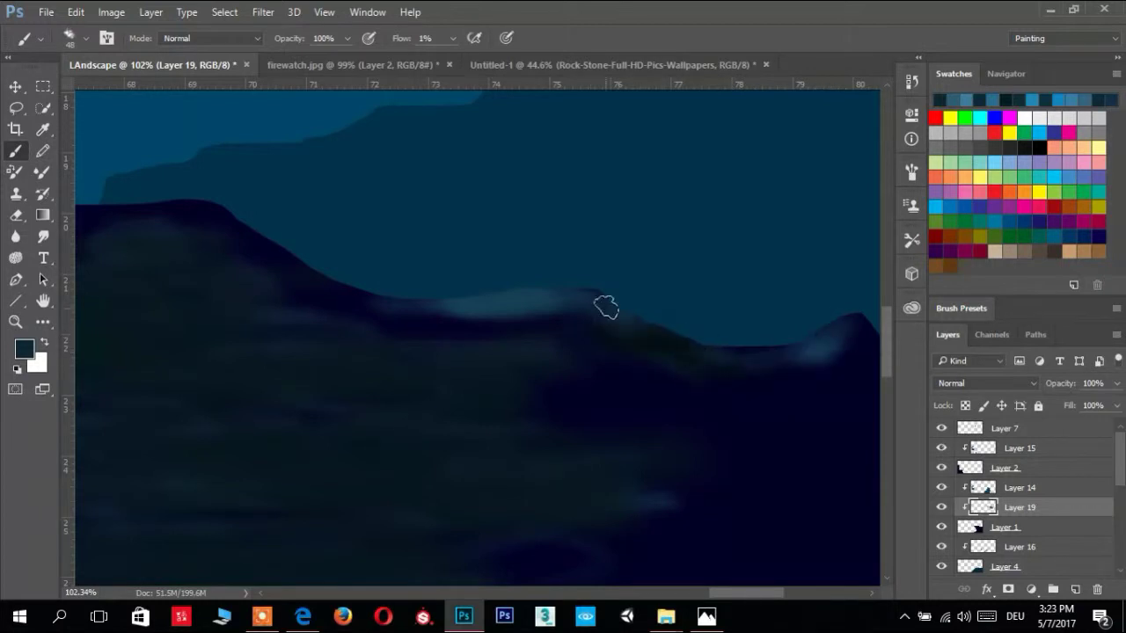
scroll(658, 364, "right", 3)
mouse_move(586, 319)
left_mouse_down()
mouse_move(633, 357)
mouse_move(634, 382)
mouse_move(643, 342)
left_mouse_up()
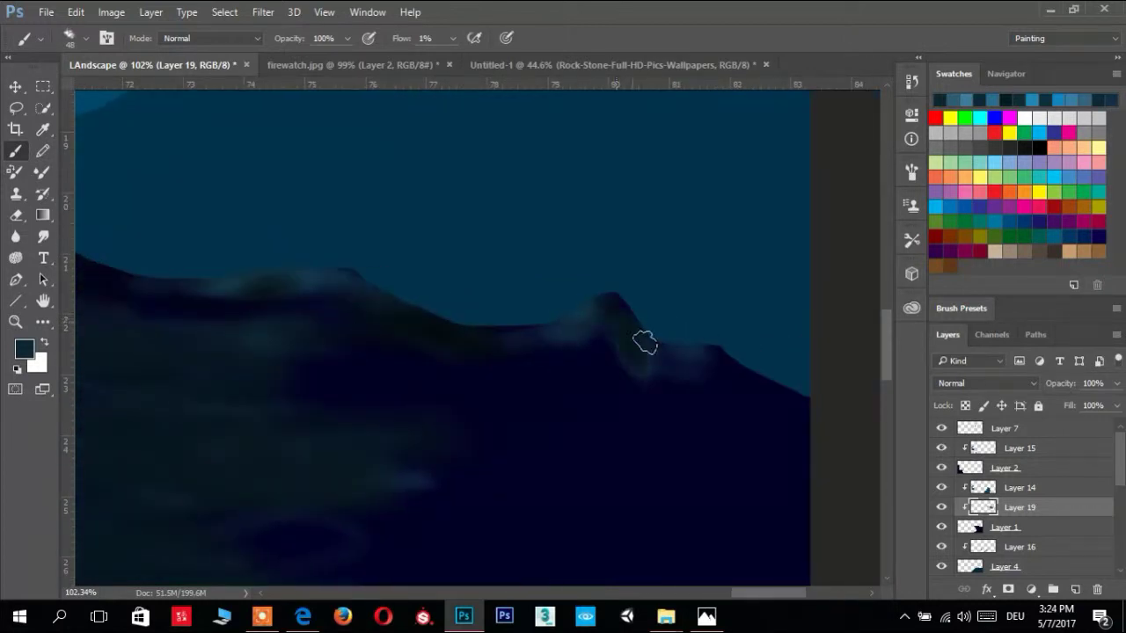
left_click_drag(629, 413, 663, 475)
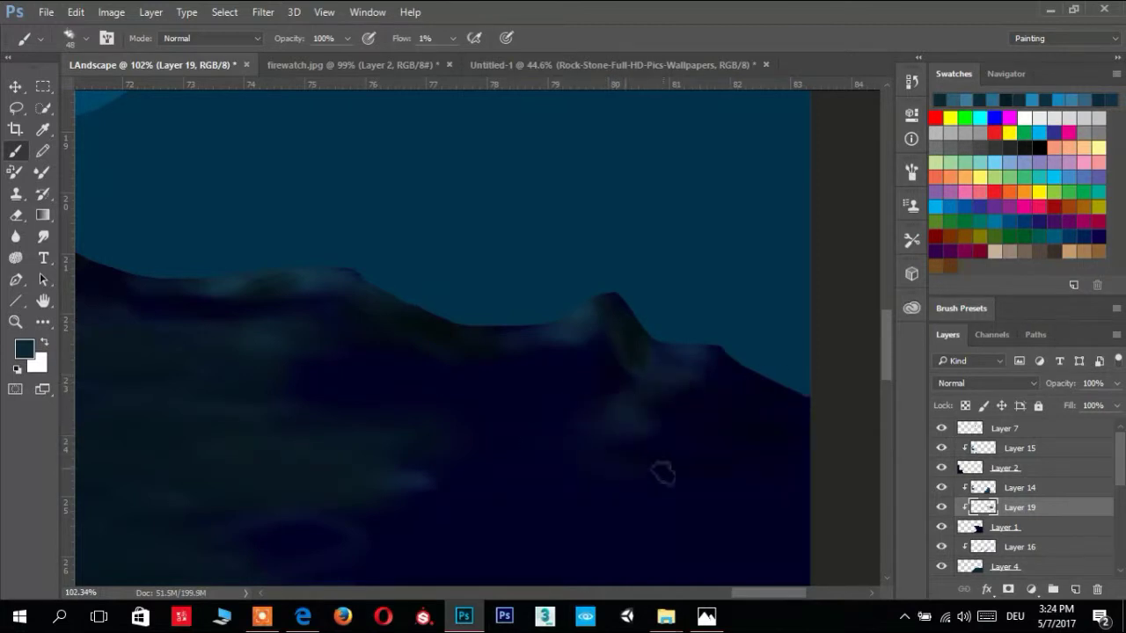
scroll(593, 369, "down", 3)
mouse_move(680, 305)
left_mouse_down()
mouse_move(567, 442)
mouse_move(723, 414)
mouse_move(644, 395)
left_mouse_up()
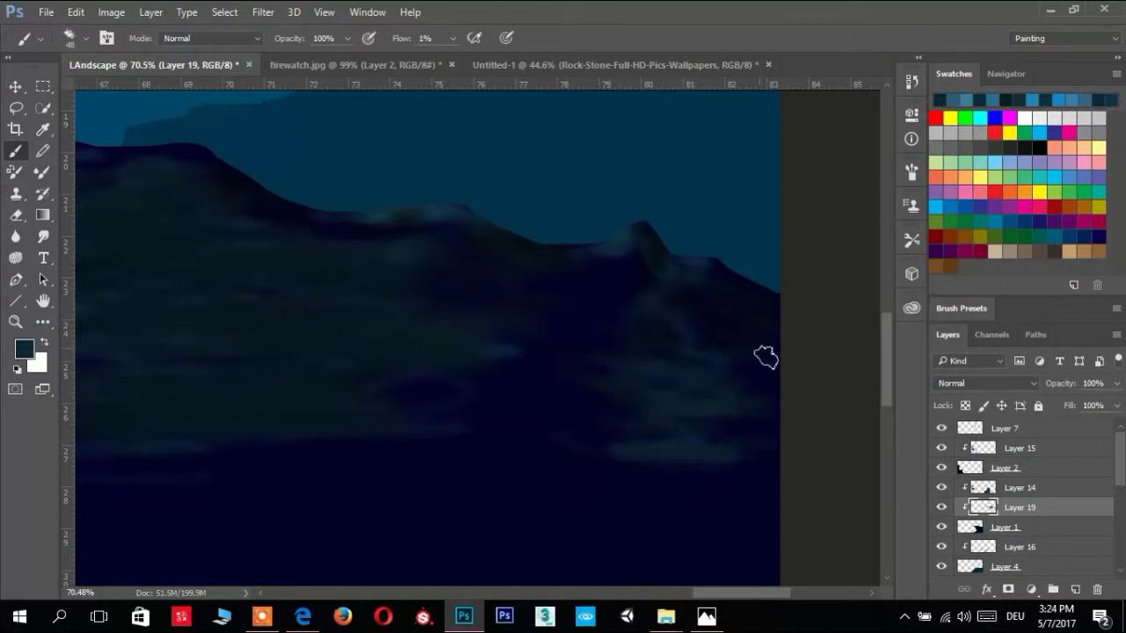
scroll(445, 325, "down", 3)
scroll(583, 340, "down", 2)
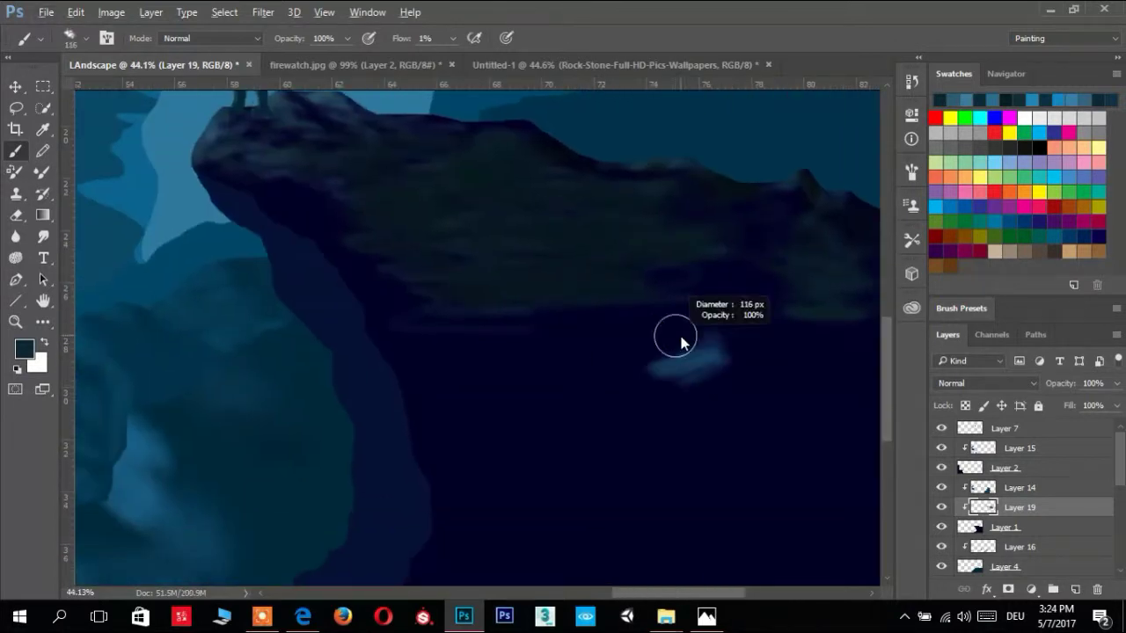
mouse_move(639, 430)
left_mouse_down()
mouse_move(729, 304)
mouse_move(666, 311)
mouse_move(482, 438)
left_mouse_up()
Discard a light blue streak and dab lighter cyan and green texture onto the cliff
scroll(603, 335, "up", 3)
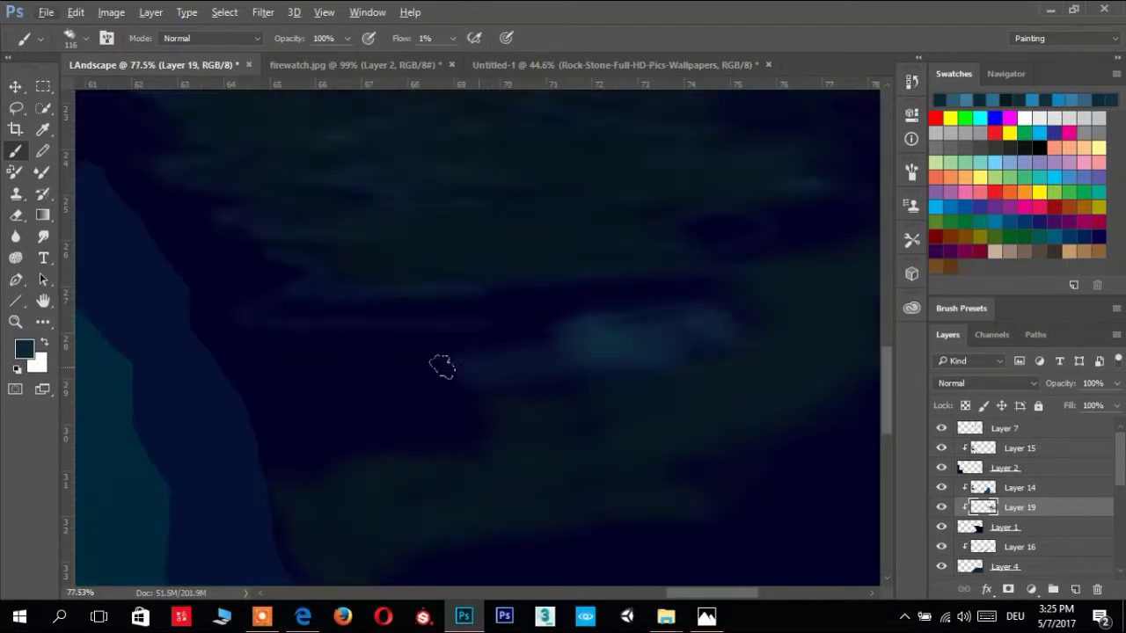
mouse_move(677, 268)
left_mouse_down()
mouse_move(483, 248)
mouse_move(458, 311)
left_mouse_up()
key("ctrl+z")
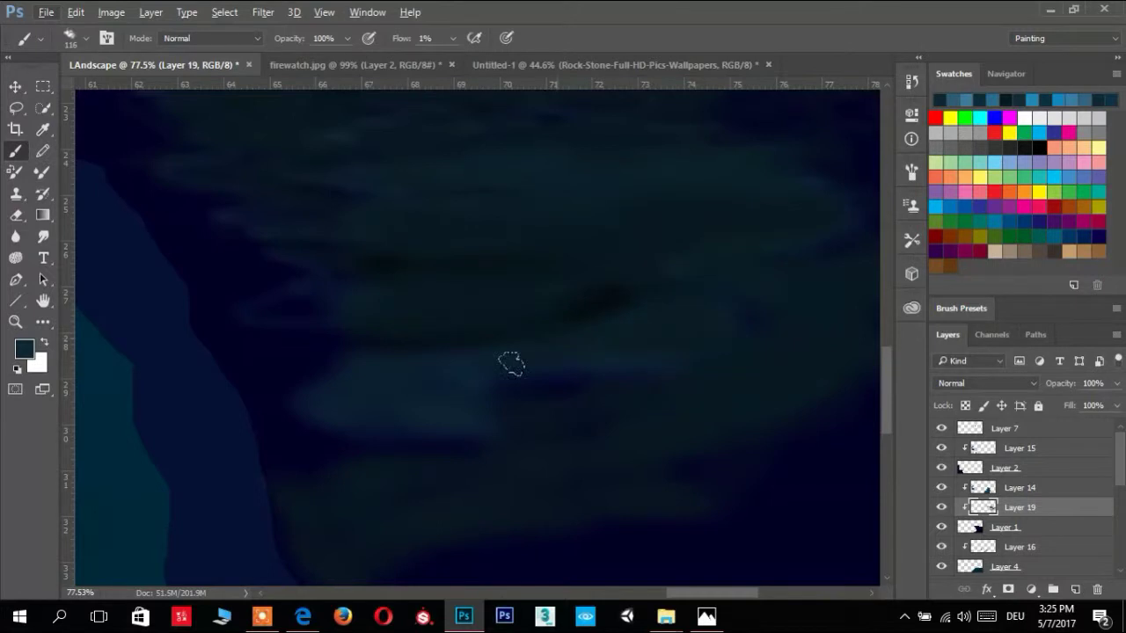
scroll(598, 261, "down", 1)
scroll(499, 366, "down", 2)
mouse_move(518, 378)
left_mouse_down()
mouse_move(478, 390)
mouse_move(452, 423)
mouse_move(325, 449)
mouse_move(633, 293)
mouse_move(540, 382)
mouse_move(625, 326)
left_mouse_up()
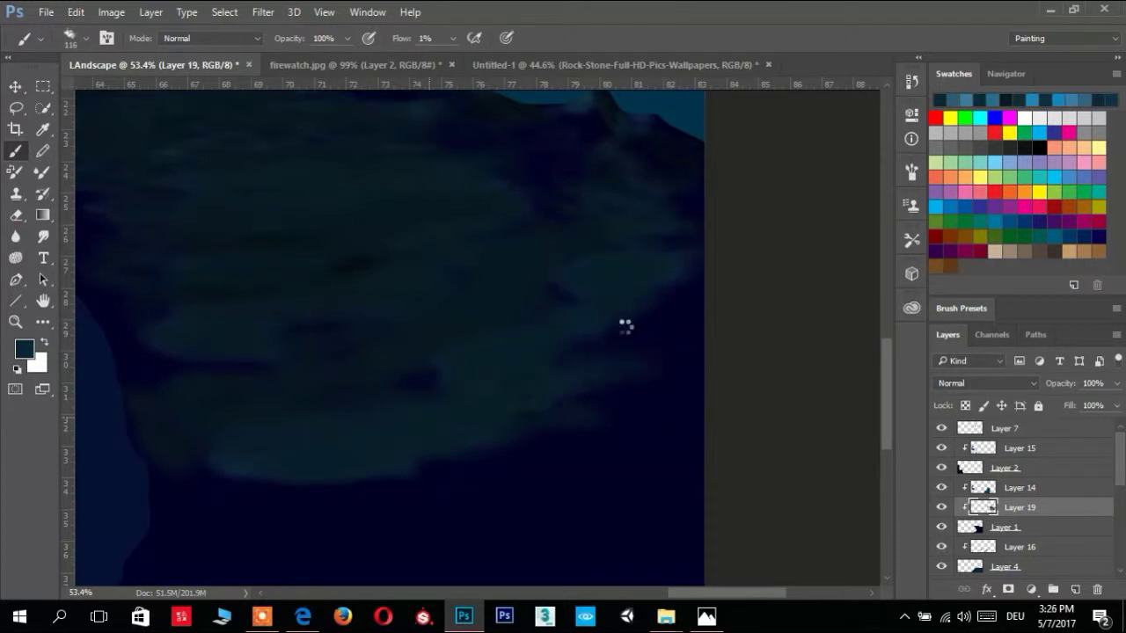
scroll(607, 360, "down", 4)
scroll(633, 381, "up", 4)
scroll(685, 353, "up", 1)
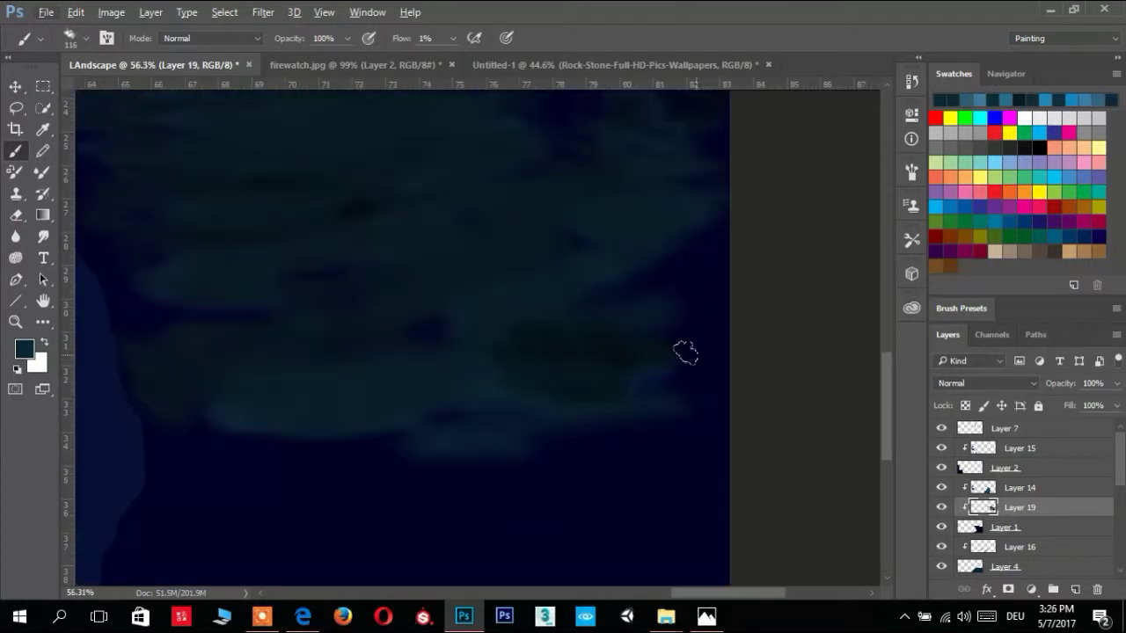
Add light cyan strokes along the cloud band and dark texture on the lower cliff
mouse_move(565, 417)
left_mouse_down()
mouse_move(578, 352)
mouse_move(698, 206)
mouse_move(553, 297)
mouse_move(378, 367)
mouse_move(635, 246)
mouse_move(546, 343)
left_mouse_up()
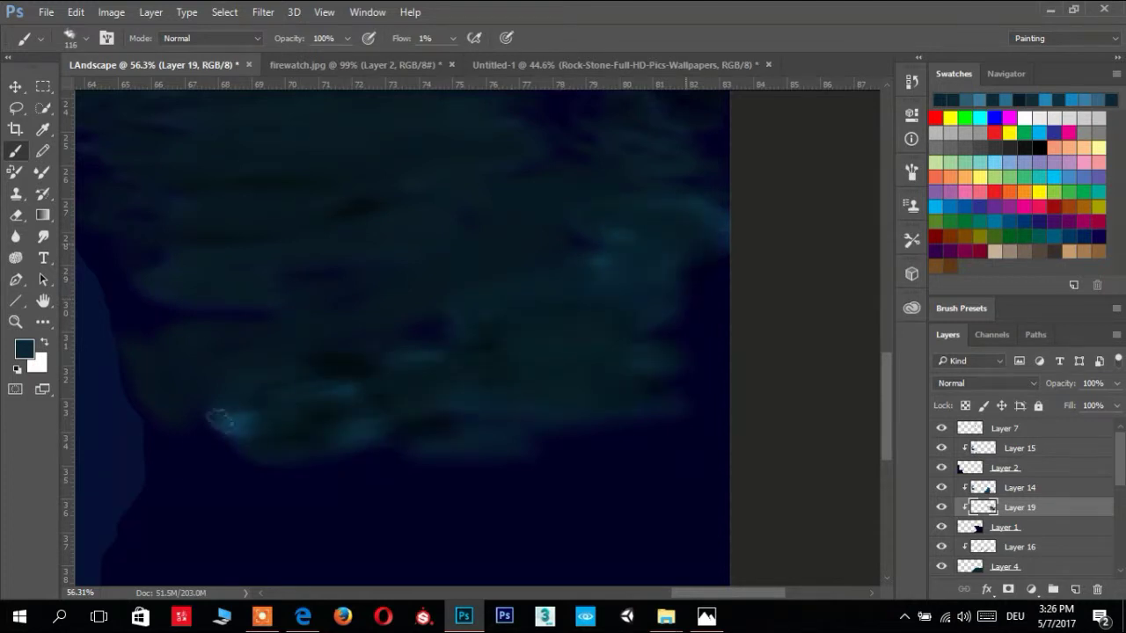
scroll(502, 308, "down", 3)
scroll(553, 293, "up", 1)
mouse_move(473, 314)
left_mouse_down()
mouse_move(548, 322)
mouse_move(437, 407)
mouse_move(708, 424)
left_mouse_up()
left_click_drag(774, 241, 776, 420)
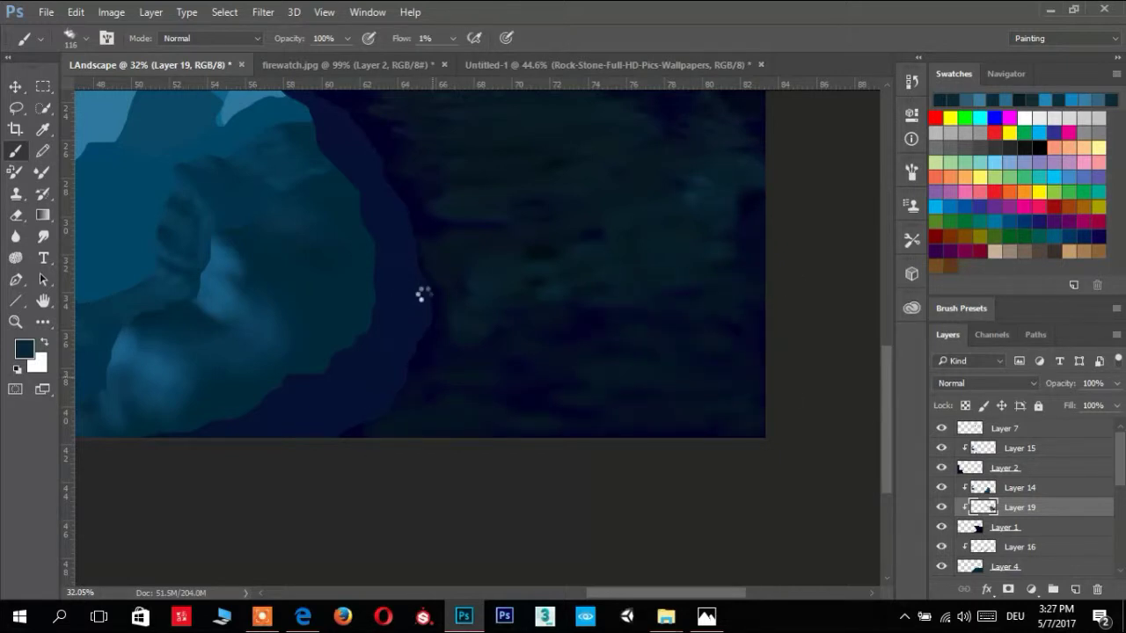
key("ctrl+shift+alt+n")
Test a light blue stroke on a clipped Layer 20, then delete that layer
key("ctrl+bracketright")
scroll(395, 294, "up", 3)
scroll(471, 363, "up", 3)
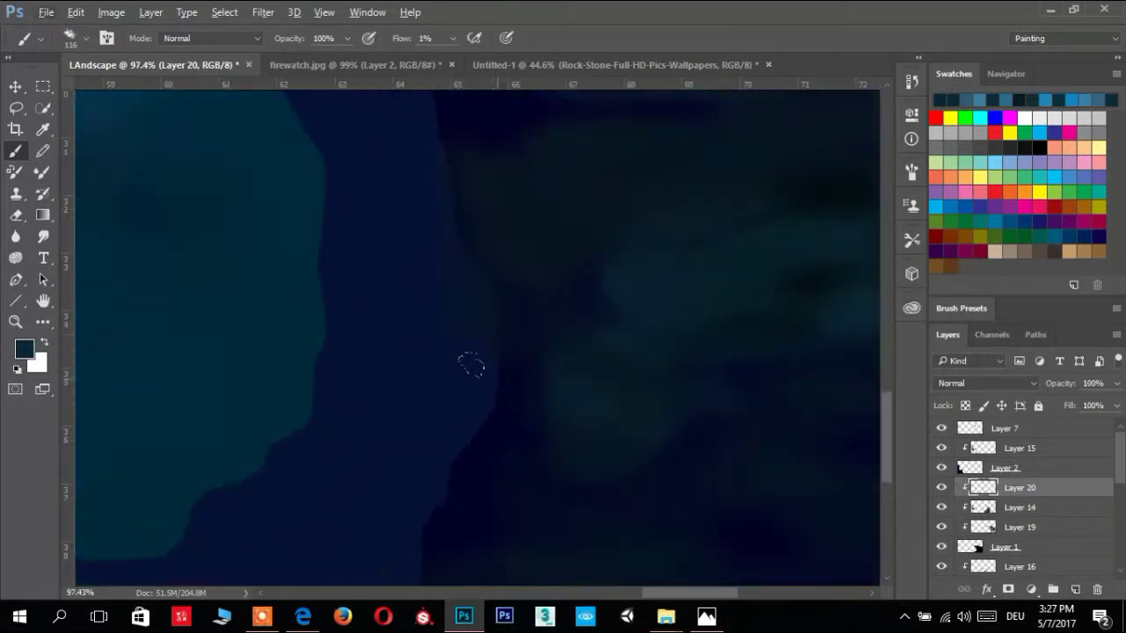
left_click_drag(479, 320, 427, 479)
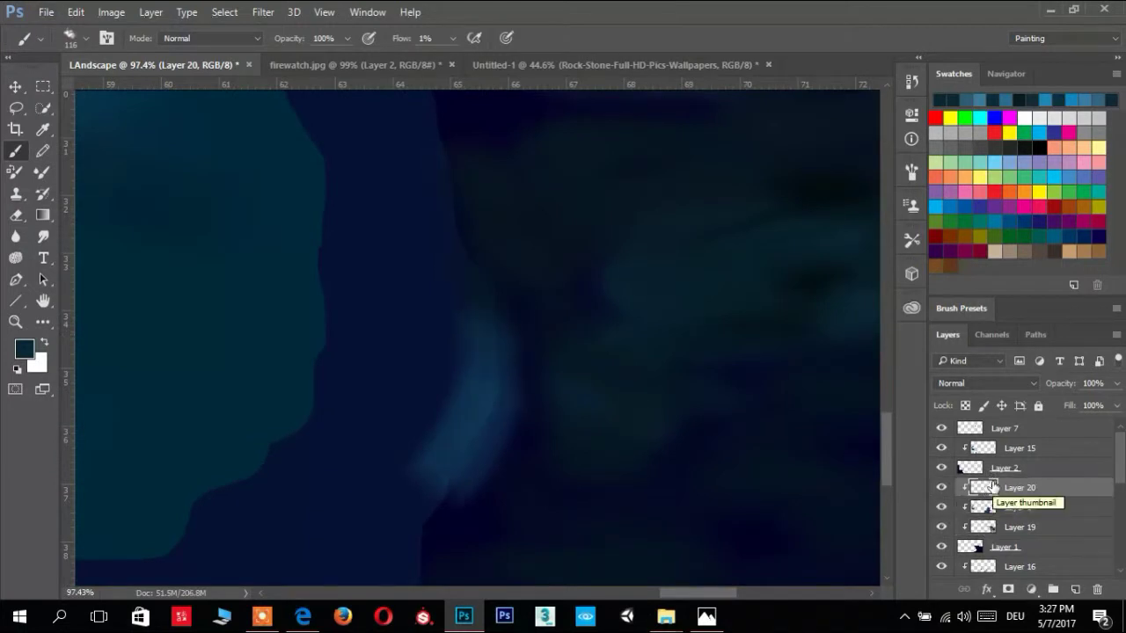
mouse_move(991, 493)
left_mouse_down()
mouse_move(991, 537)
mouse_move(976, 488)
mouse_move(981, 510)
left_mouse_up()
scroll(530, 409, "down", 2)
key("ctrl+z")
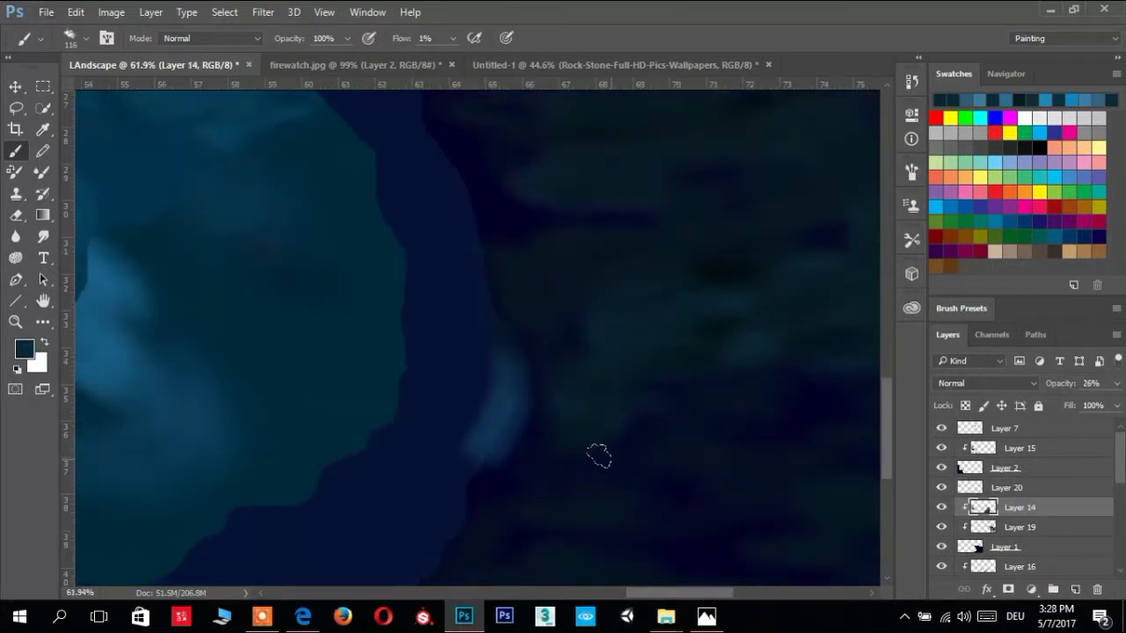
key("ctrl+z")
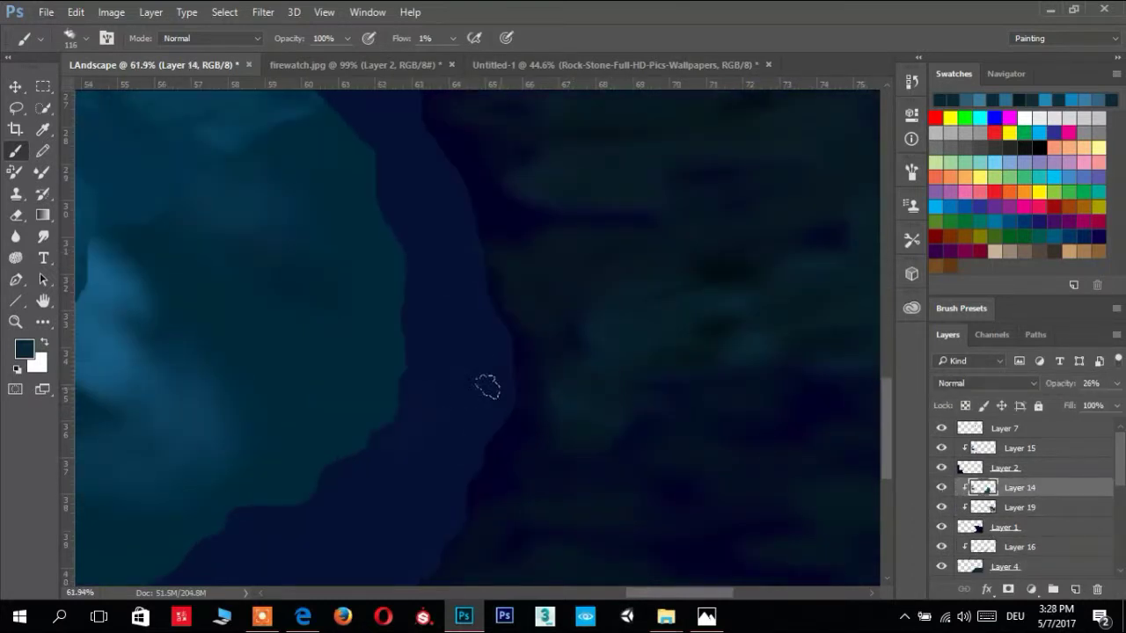
On Layer 14, brush lighter blue along the cliff's dark edge with a smaller brush
left_click_drag(474, 415, 419, 556)
scroll(379, 466, "up", 2)
scroll(466, 431, "up", 2)
scroll(624, 282, "down", 3)
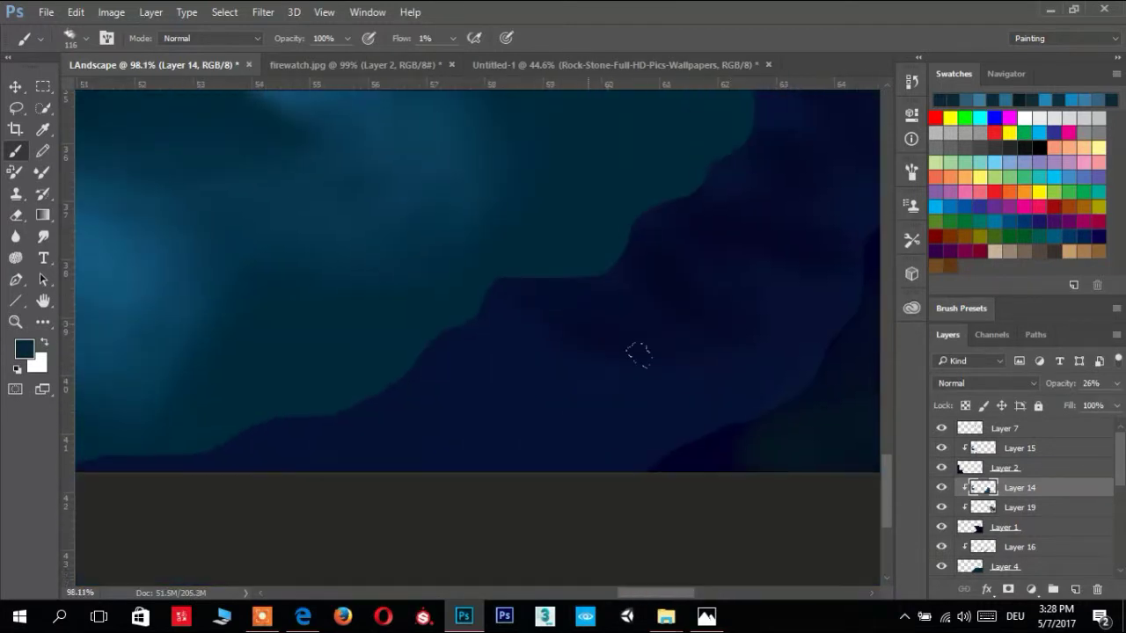
scroll(585, 402, "left", 3)
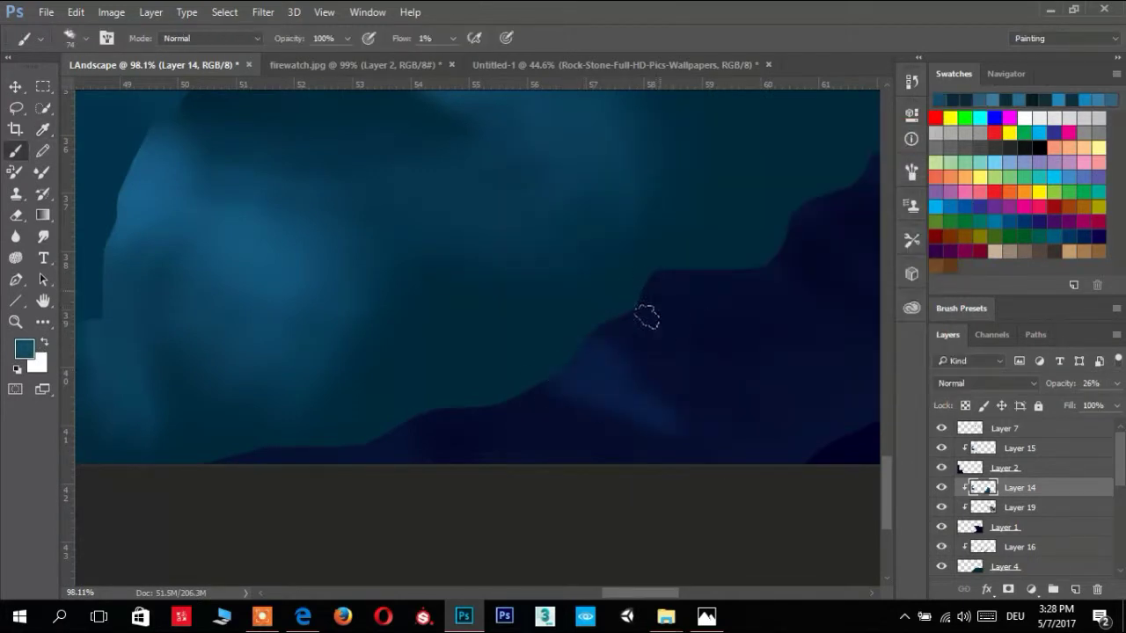
left_click_drag(569, 396, 595, 367)
Pan and zoom around the canvas to bring the cliff and hiker into view
scroll(456, 427, "up", 1)
scroll(457, 426, "right", 3)
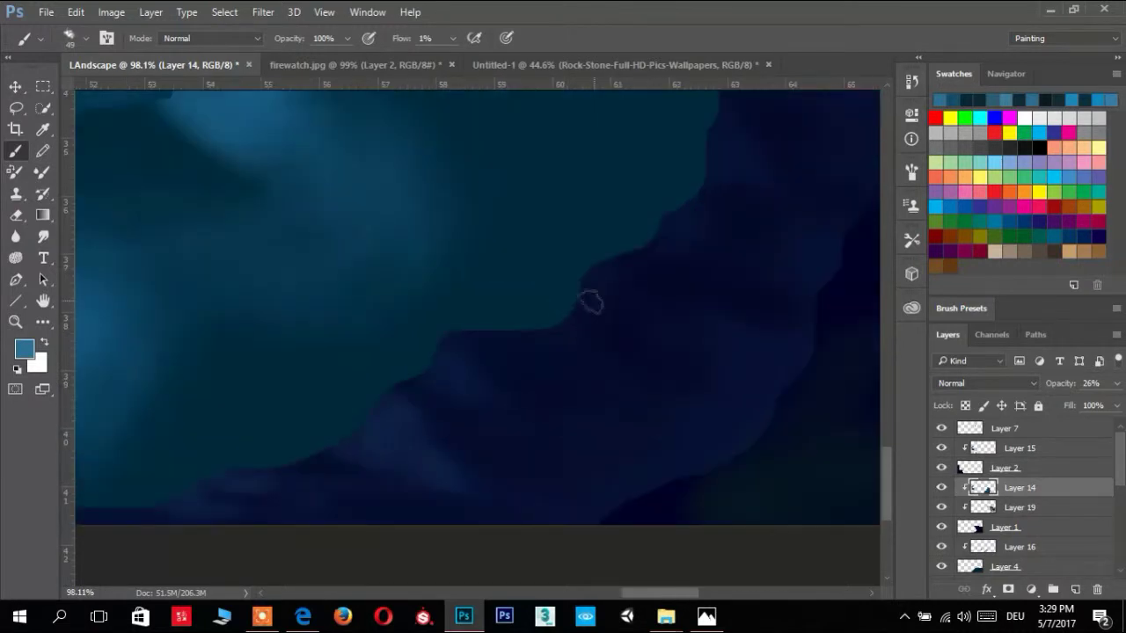
scroll(617, 332, "up", 1)
scroll(580, 333, "right", 2)
scroll(603, 298, "up", 1)
scroll(580, 281, "right", 1)
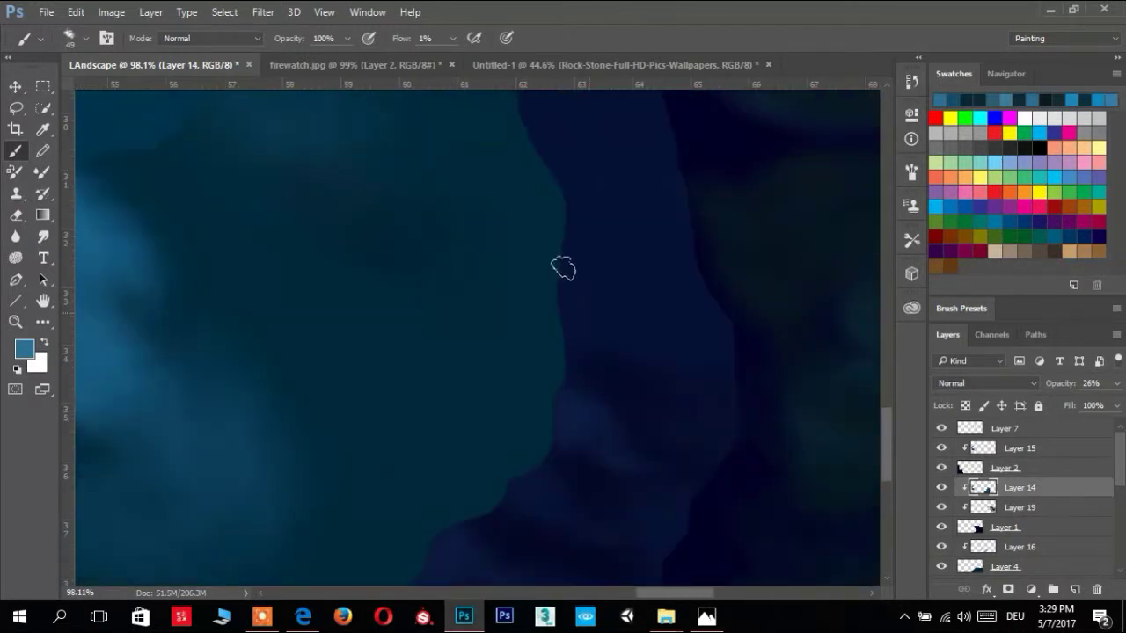
scroll(615, 259, "up", 2)
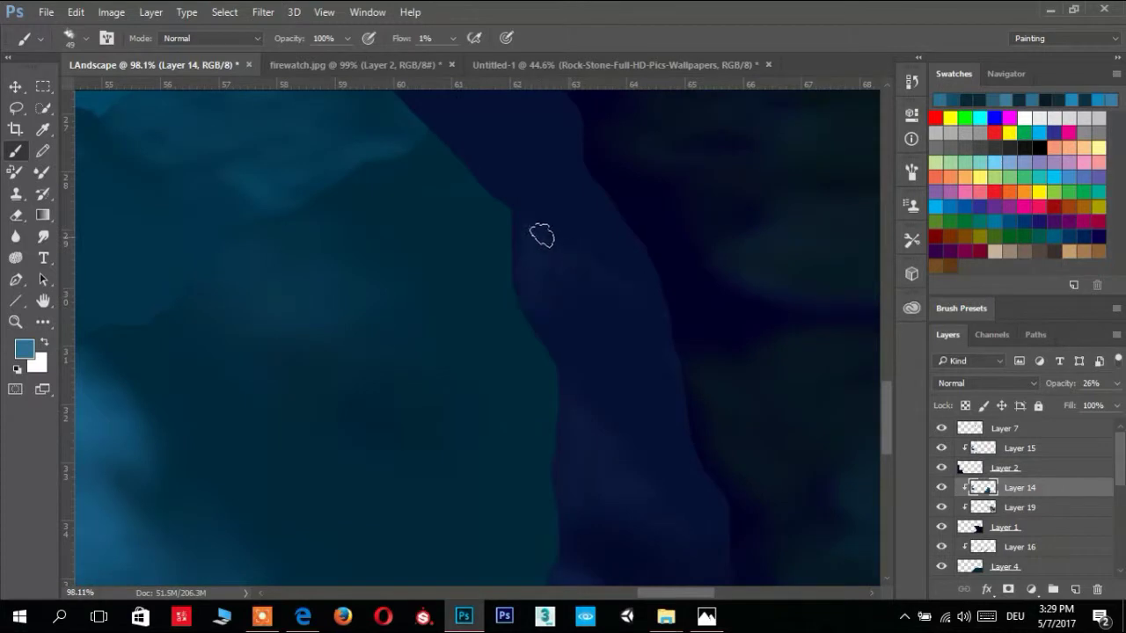
scroll(545, 233, "up", 2)
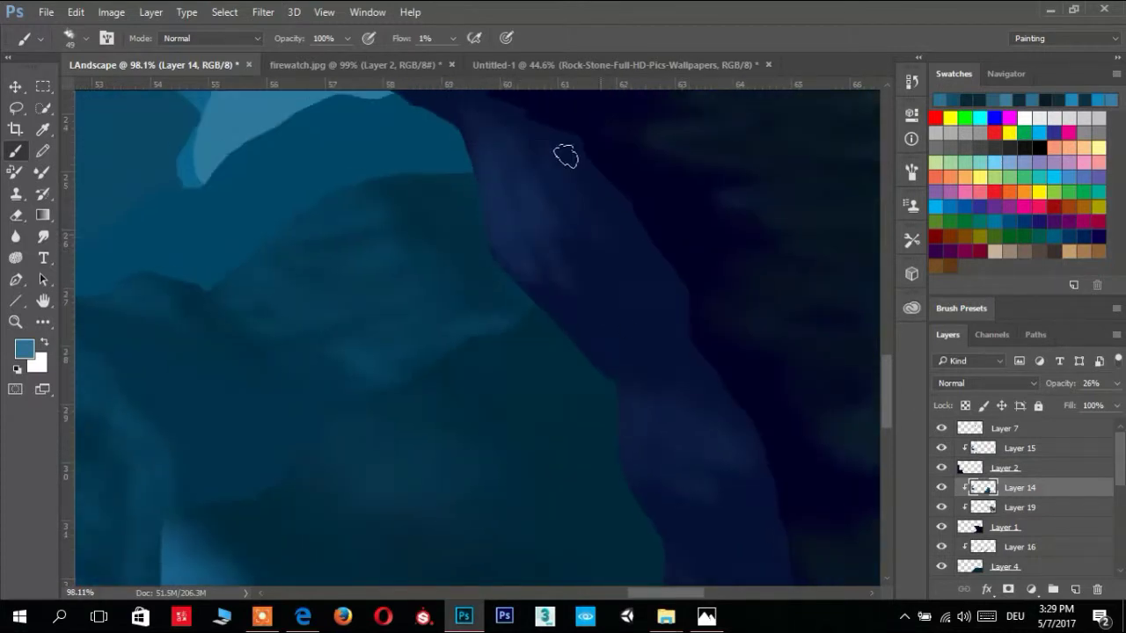
scroll(532, 216, "left", 3)
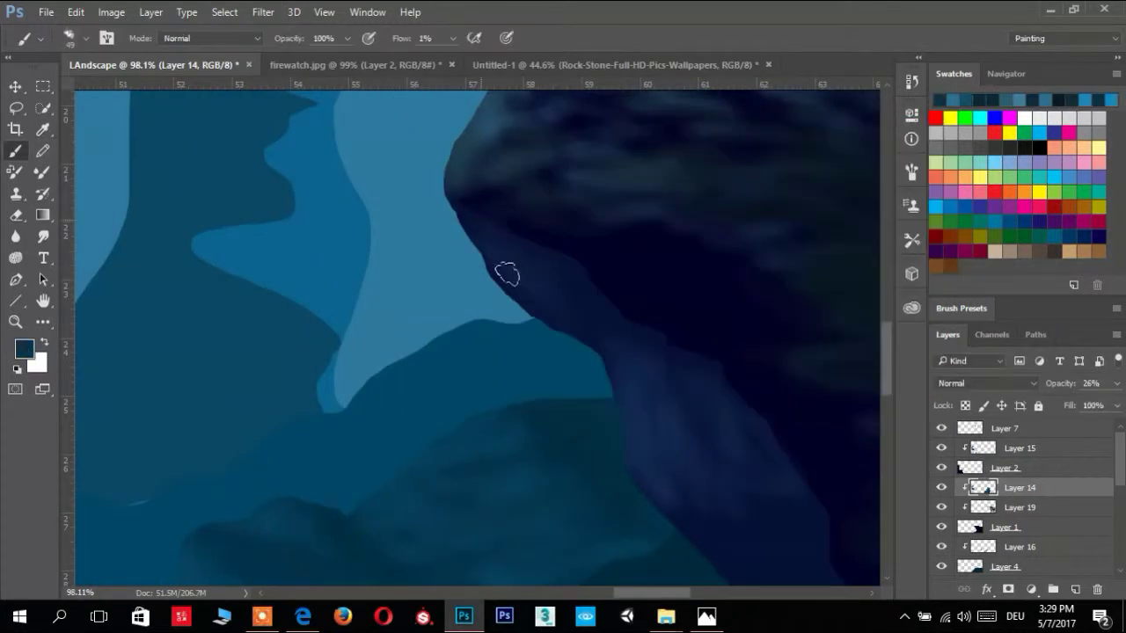
scroll(538, 304, "down", 2)
scroll(540, 309, "right", 2)
scroll(608, 302, "down", 3)
scroll(615, 384, "right", 3)
scroll(616, 384, "down", 3)
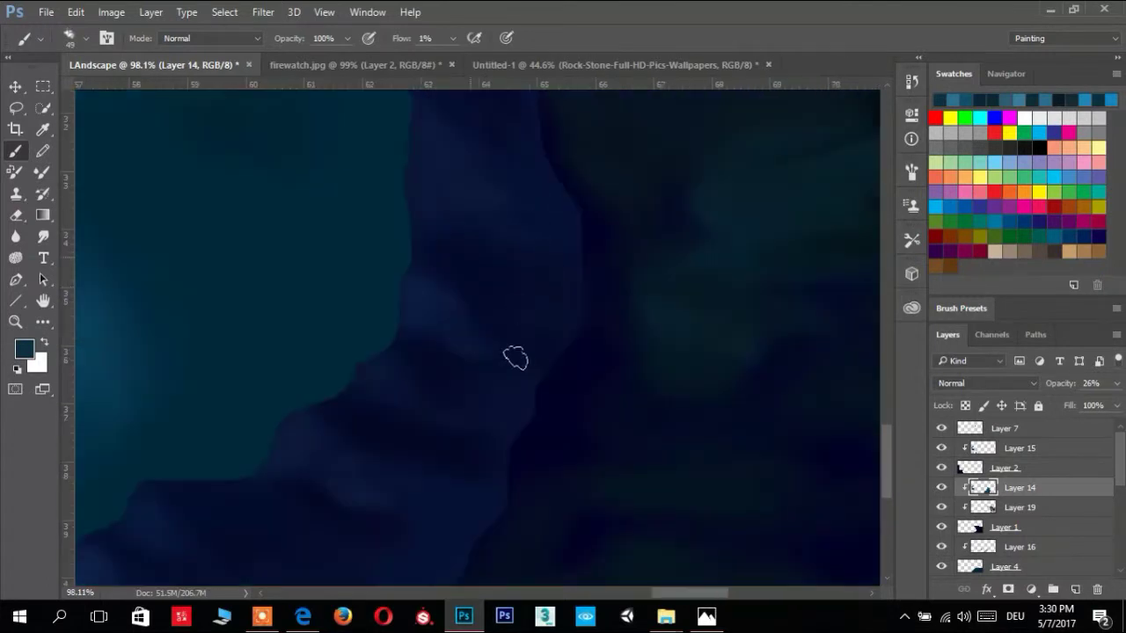
scroll(426, 398, "down", 5)
scroll(686, 351, "up", 1)
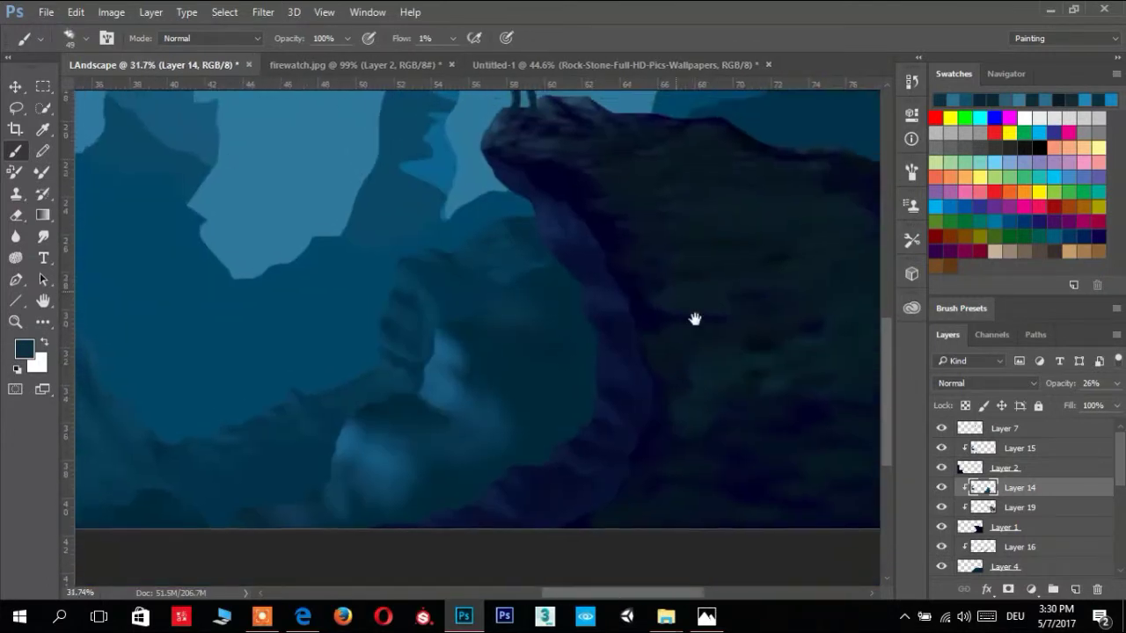
left_click_drag(693, 319, 600, 376)
scroll(365, 252, "up", 2)
scroll(703, 364, "up", 1)
scroll(1005, 492, "down", 1)
scroll(943, 527, "down", 2)
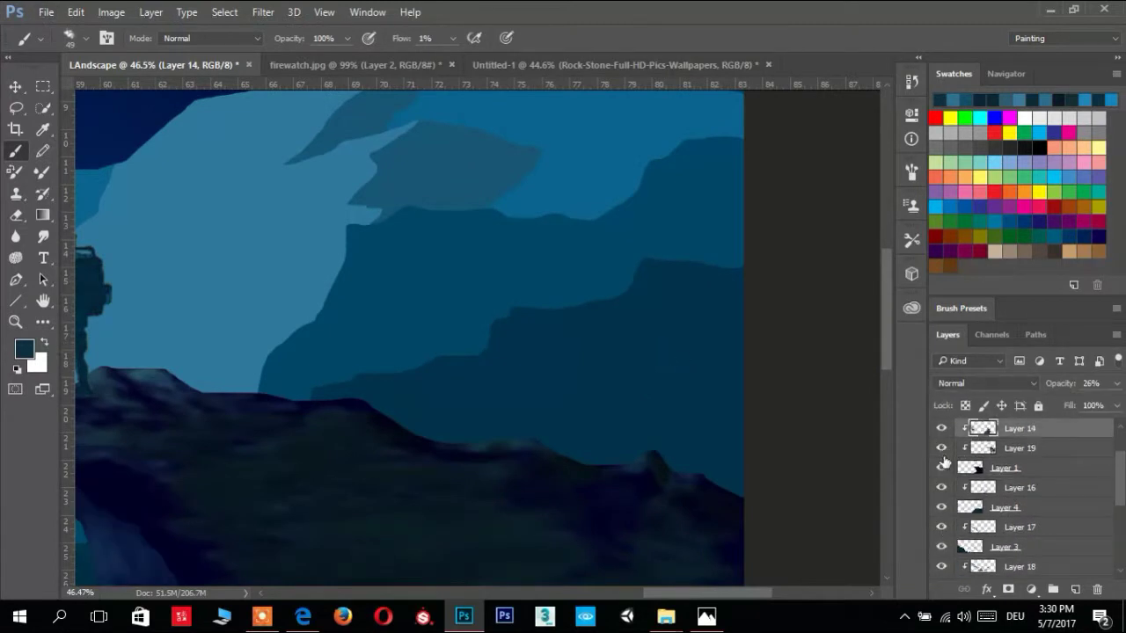
scroll(554, 365, "down", 3)
scroll(554, 365, "down", 1)
scroll(941, 511, "down", 1)
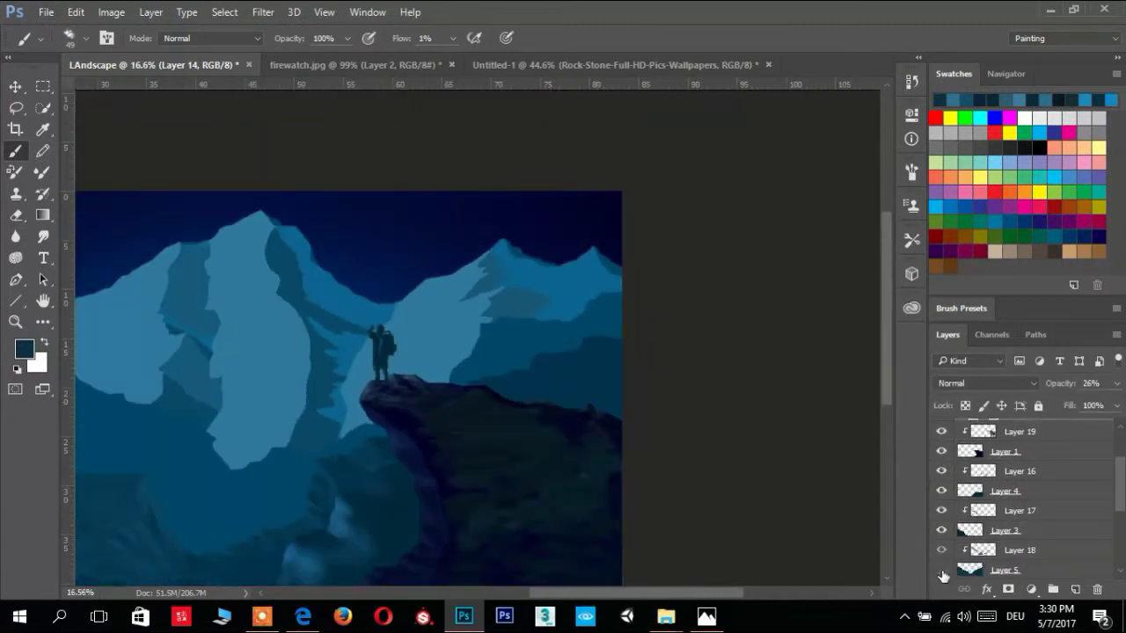
left_click(985, 549)
scroll(478, 419, "up", 1)
scroll(716, 296, "up", 3)
scroll(661, 290, "up", 1)
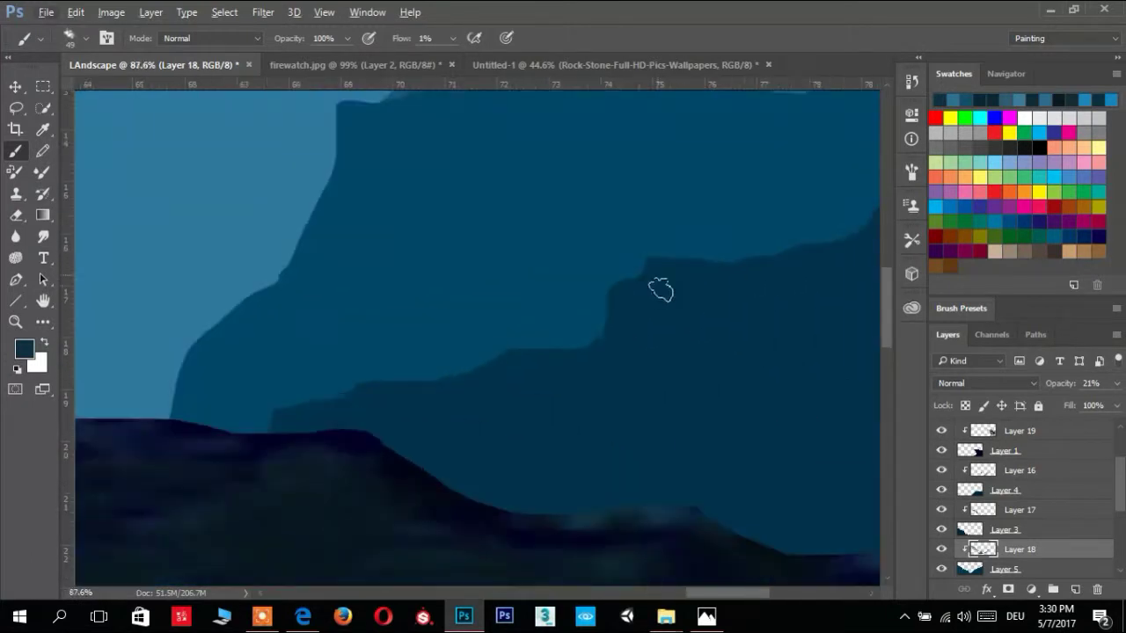
scroll(661, 290, "up", 1)
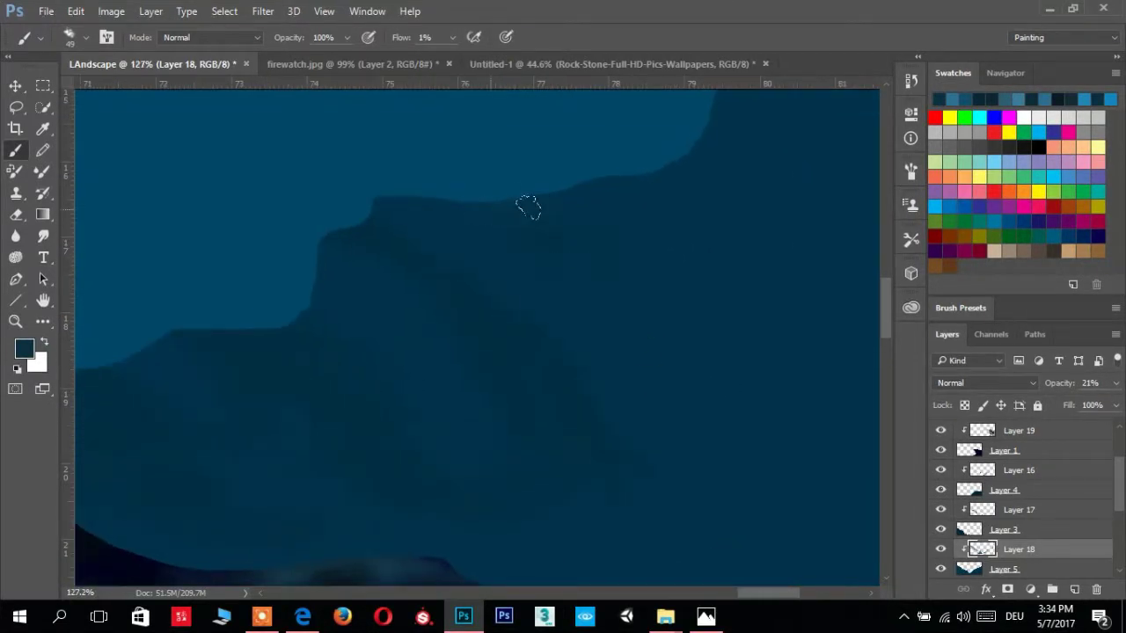
scroll(778, 391, "right", 3)
scroll(585, 211, "up", 2)
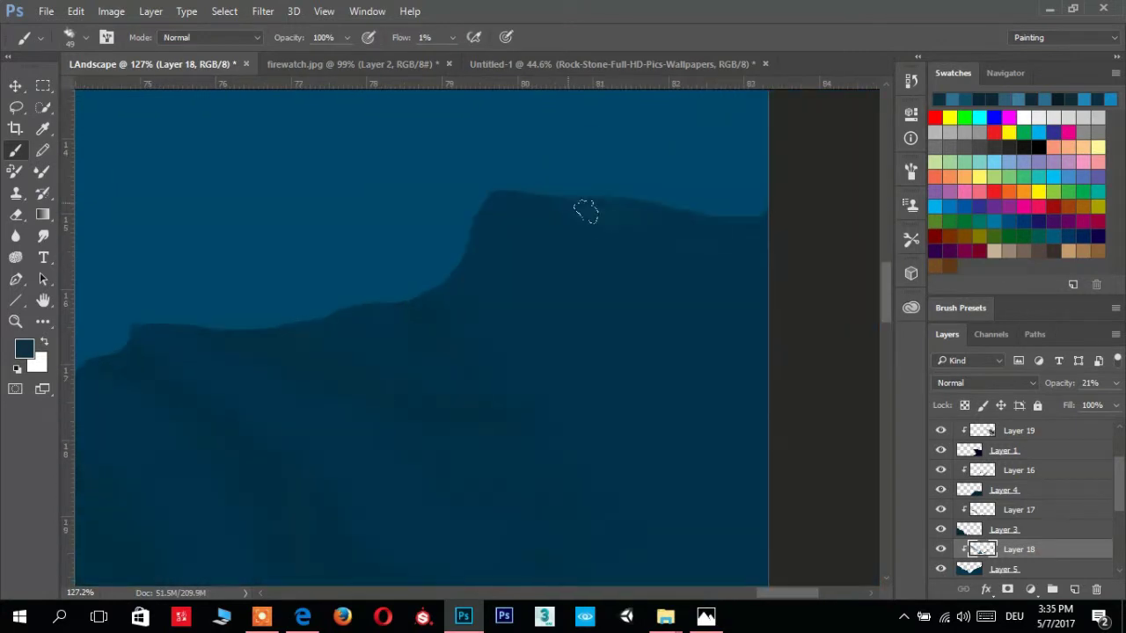
scroll(564, 287, "down", 2)
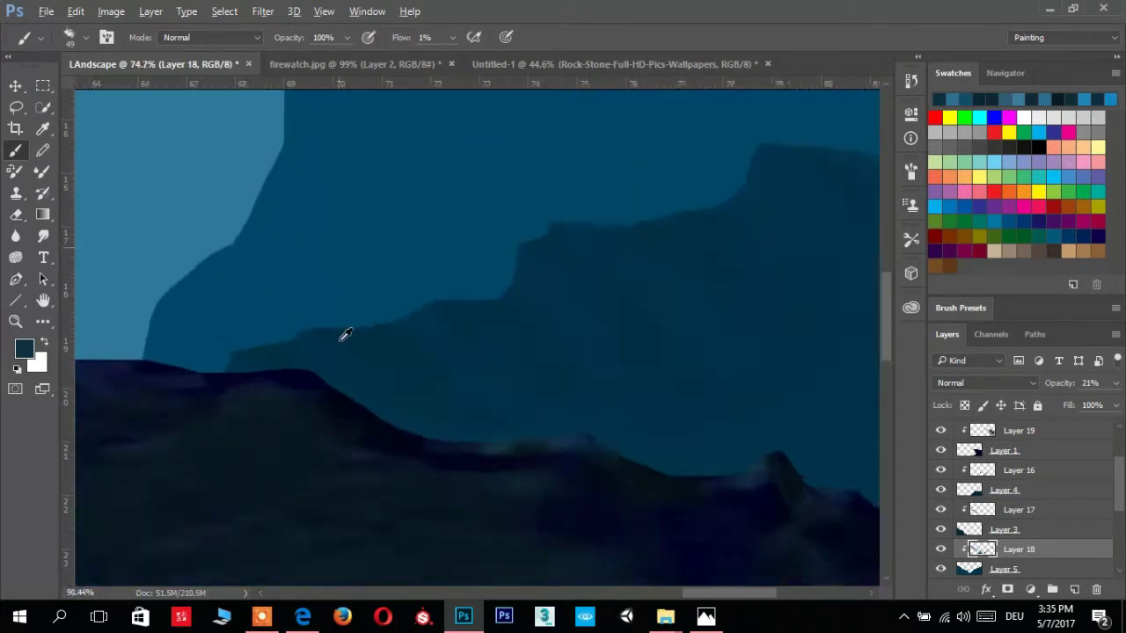
left_click(536, 281, "alt")
scroll(536, 282, "up", 3)
left_click_drag(436, 334, 470, 382)
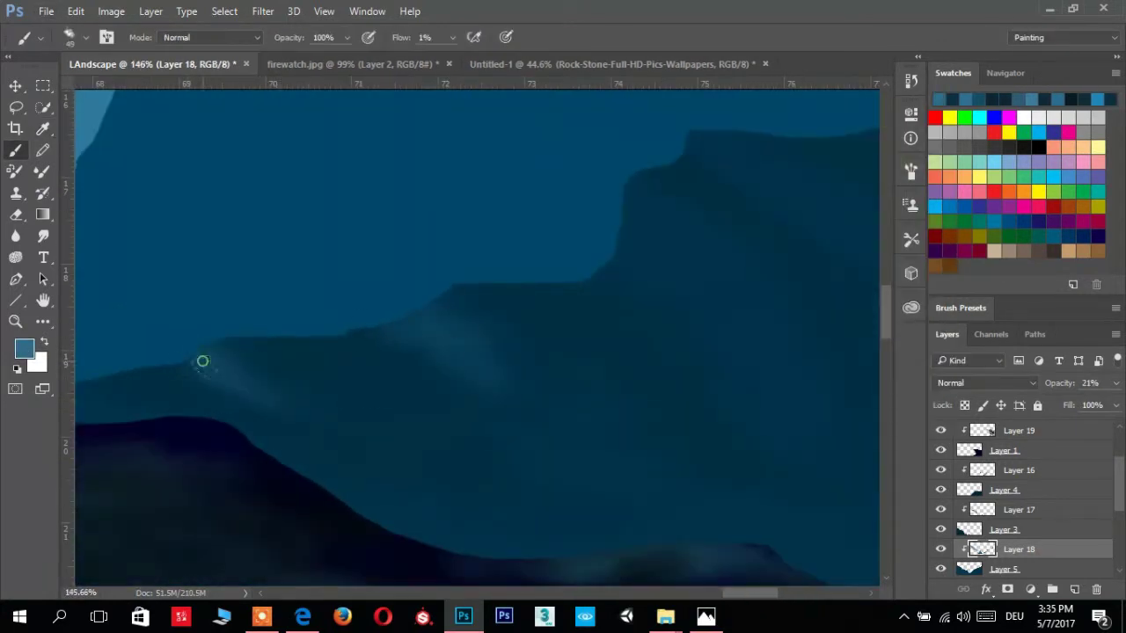
scroll(351, 343, "right", 2)
scroll(351, 343, "up", 1)
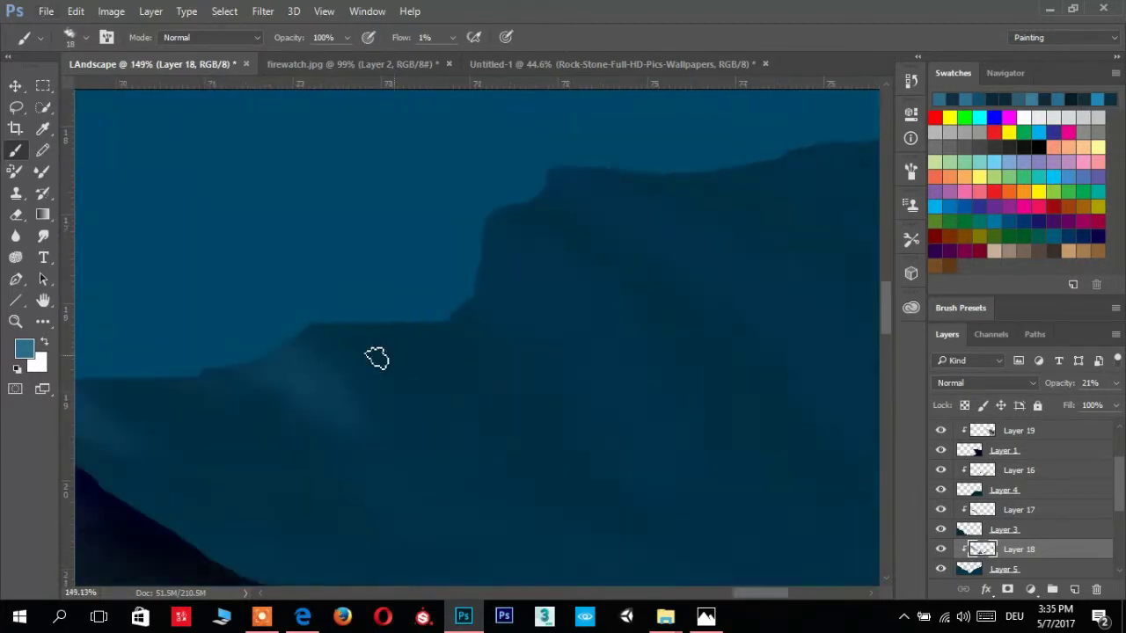
scroll(454, 325, "up", 2)
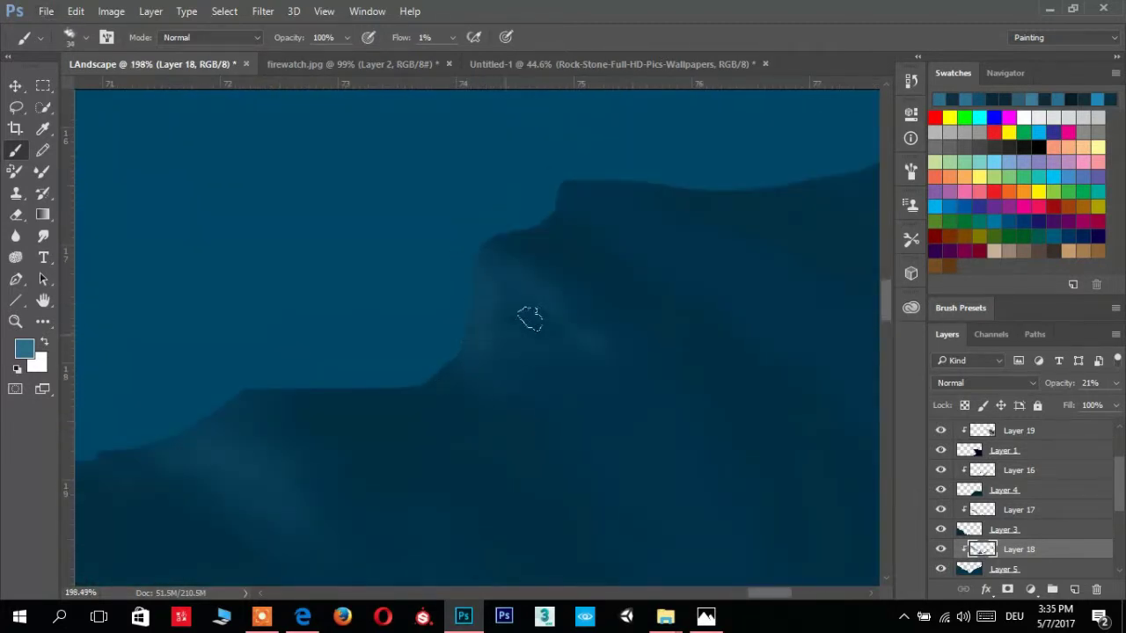
scroll(510, 330, "up", 1)
scroll(490, 339, "right", 1)
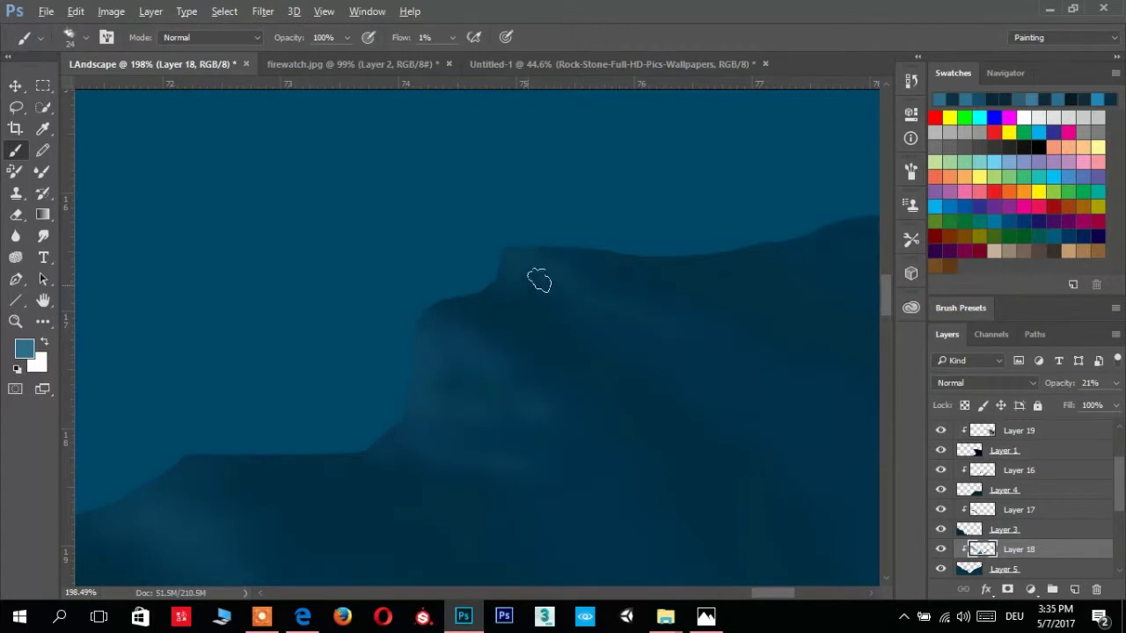
scroll(539, 279, "down", 1)
scroll(499, 279, "right", 1)
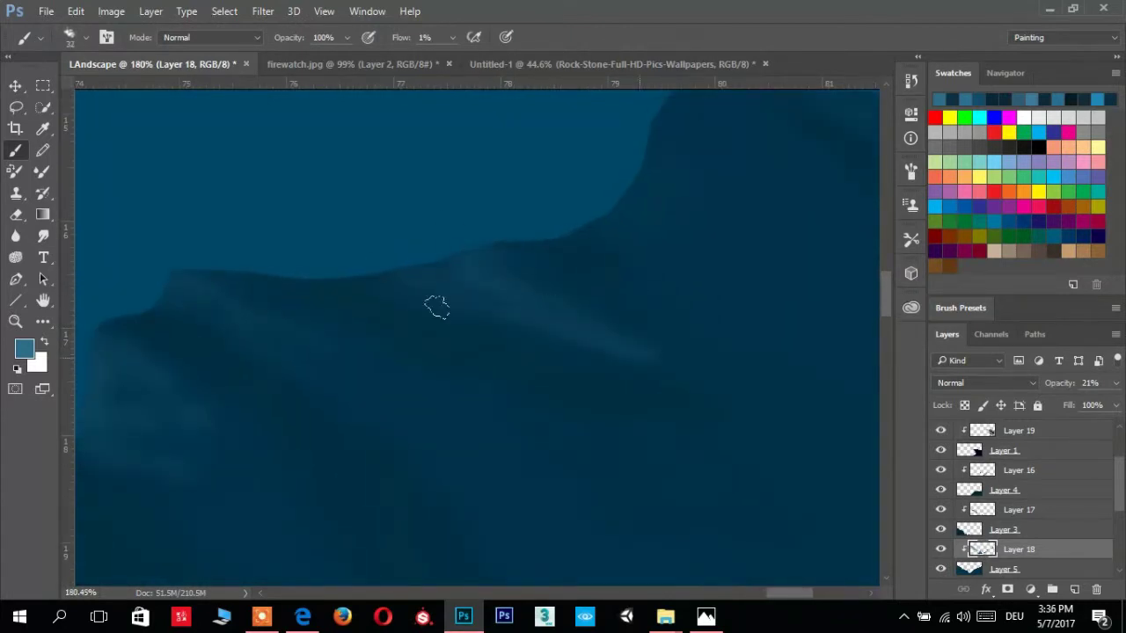
scroll(437, 306, "up", 2)
scroll(508, 248, "right", 3)
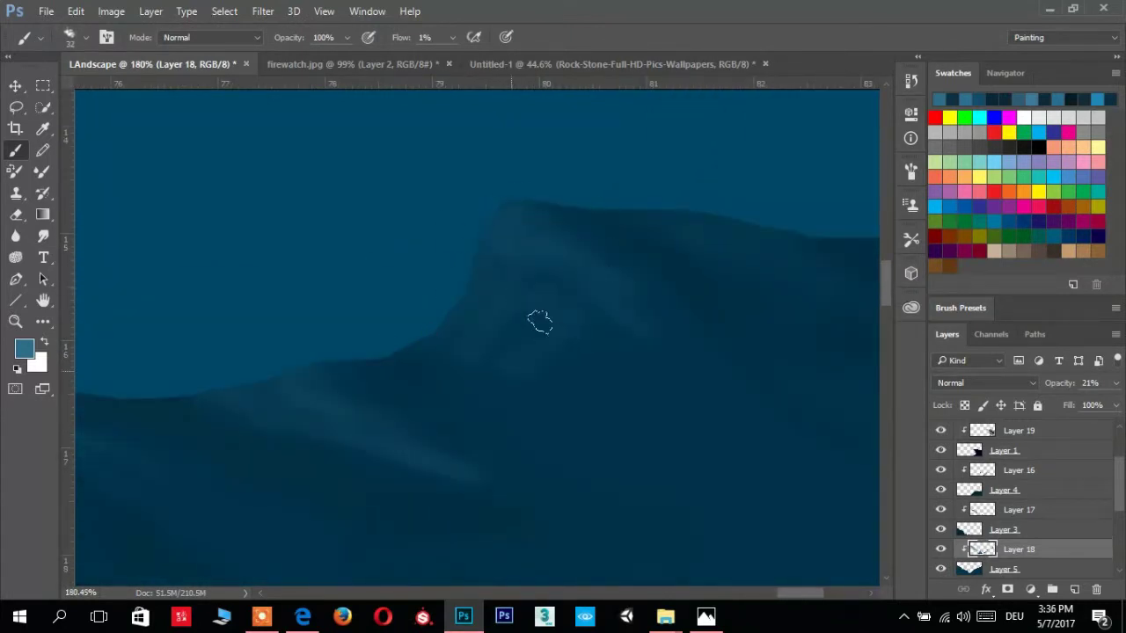
scroll(429, 412, "down", 12)
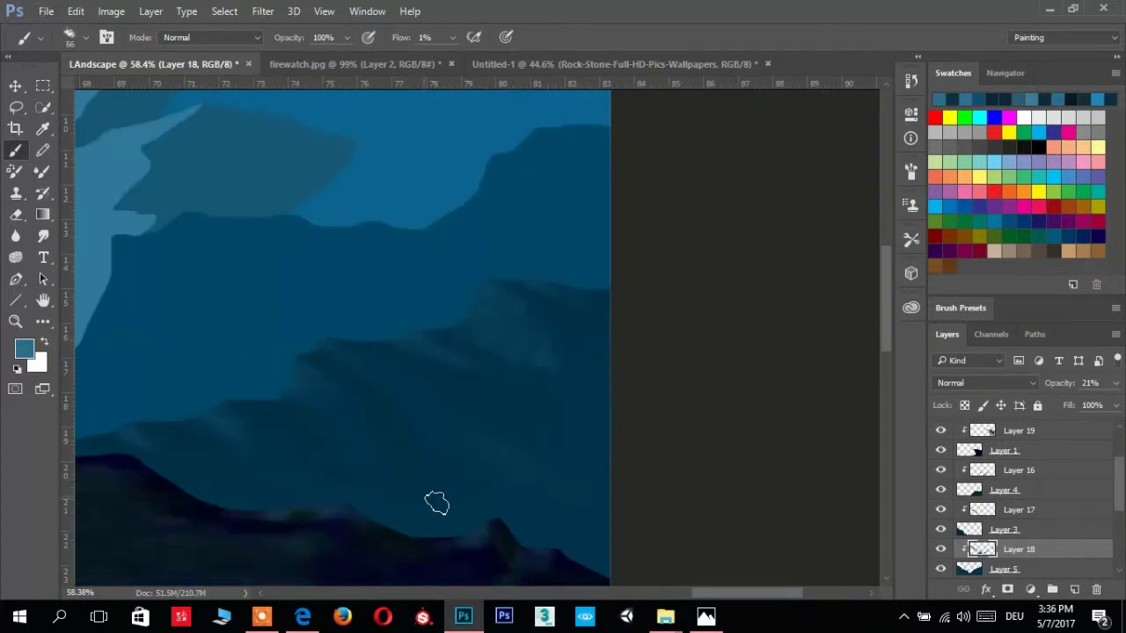
scroll(551, 386, "up", 3)
scroll(733, 417, "down", 8)
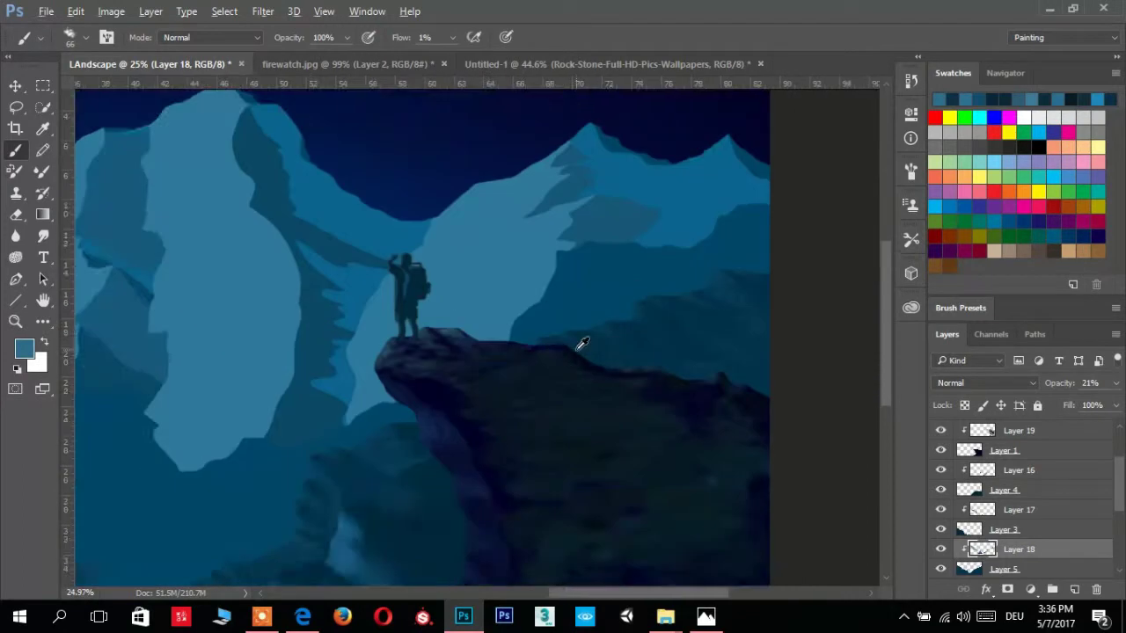
scroll(577, 344, "down", 8)
scroll(460, 408, "up", 8)
scroll(555, 350, "up", 3)
Add a layer clipped to Layer 6 and paint dark navy shadows on the cliff edge and upper ridge
scroll(1020, 501, "down", 2)
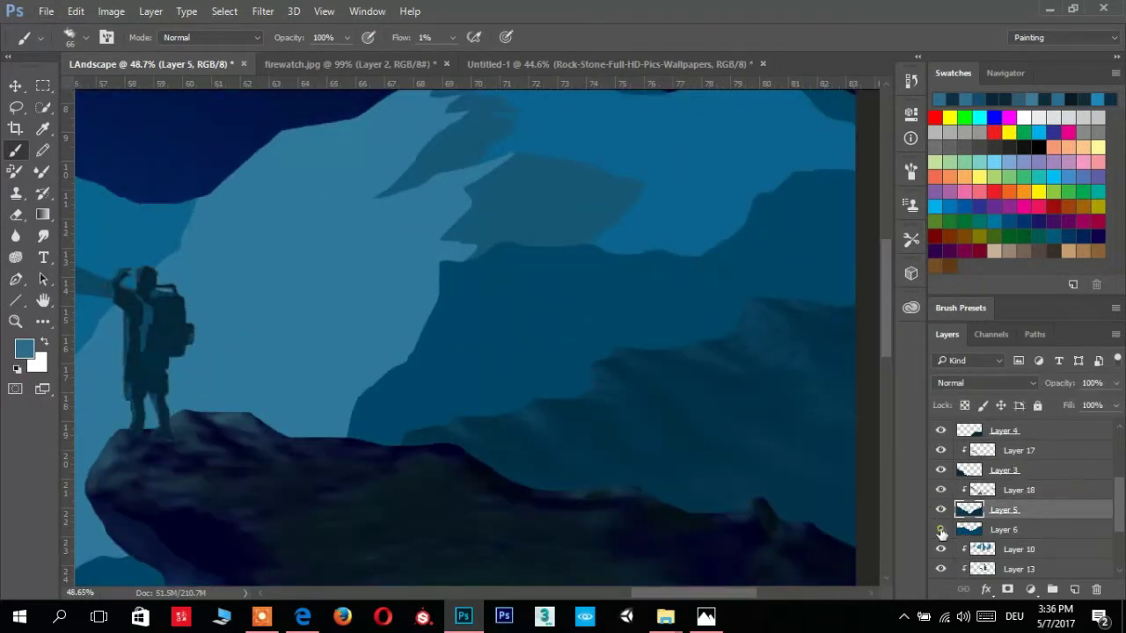
left_click(1003, 510)
left_click(1018, 529)
scroll(357, 303, "up", 2)
left_click(683, 342)
key("Return")
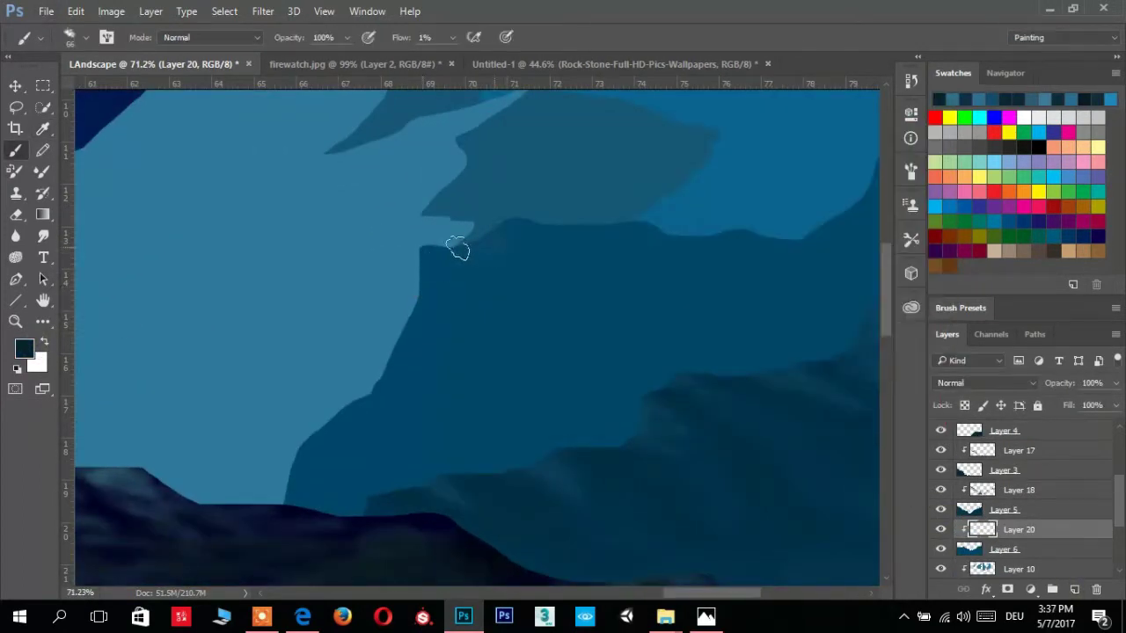
left_click_drag(398, 358, 387, 389)
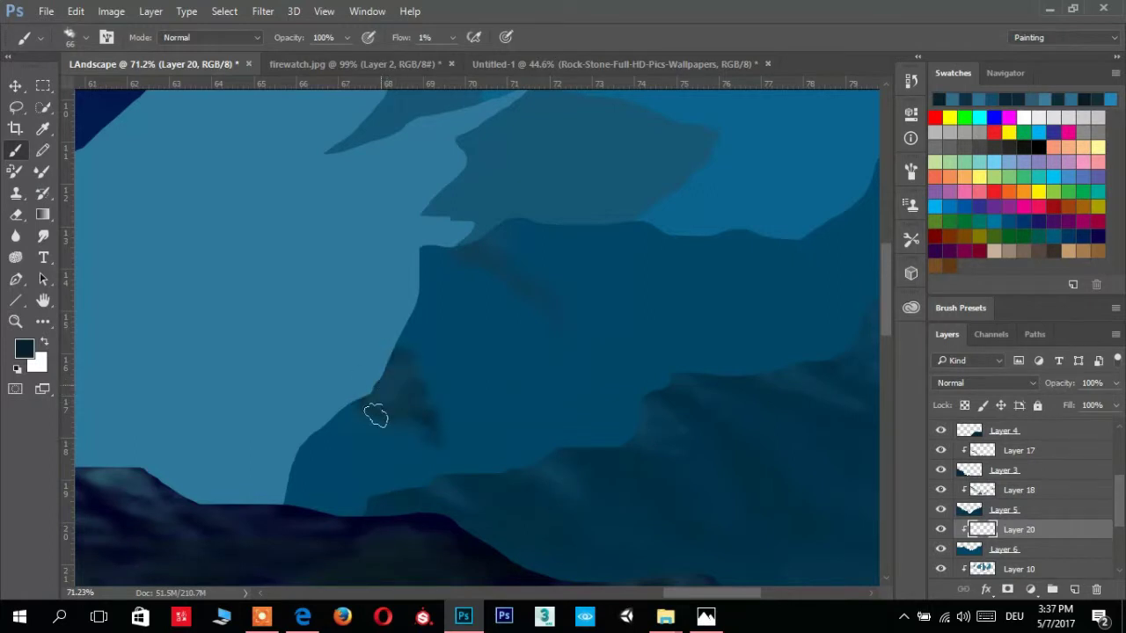
left_click_drag(747, 294, 703, 226)
Switch to light teal and paint highlights on the right ridge and left slope
left_click(678, 314)
key("Return")
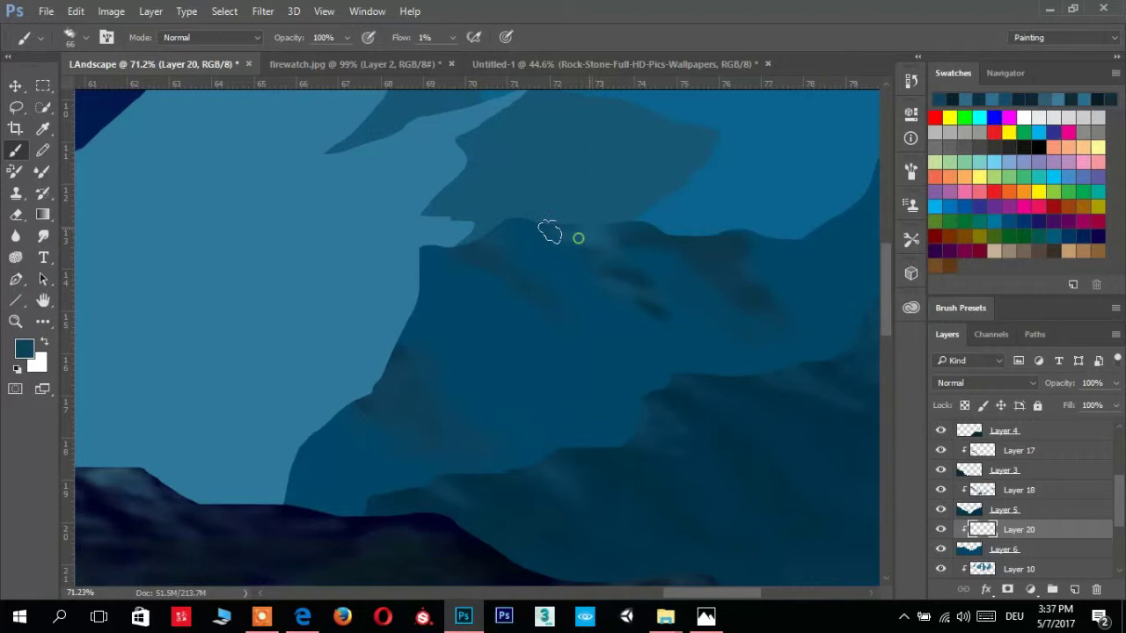
left_click_drag(745, 317, 446, 332)
left_click_drag(508, 275, 467, 228)
mouse_move(519, 204)
left_mouse_down()
mouse_move(519, 193)
mouse_move(463, 281)
mouse_move(492, 282)
left_mouse_up()
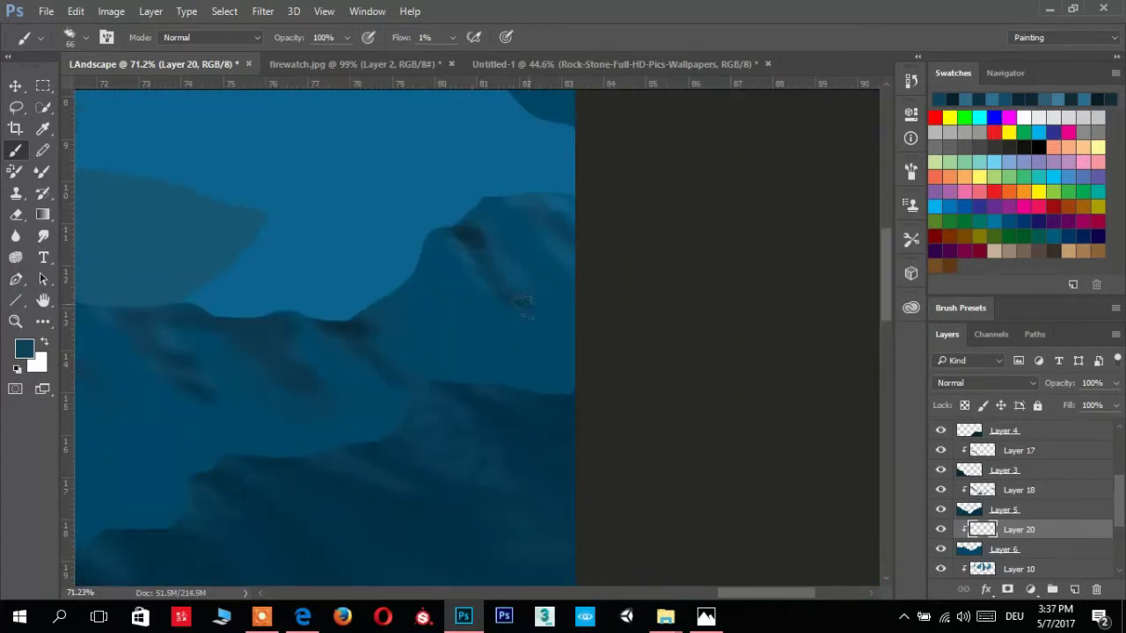
scroll(456, 229, "up", 2)
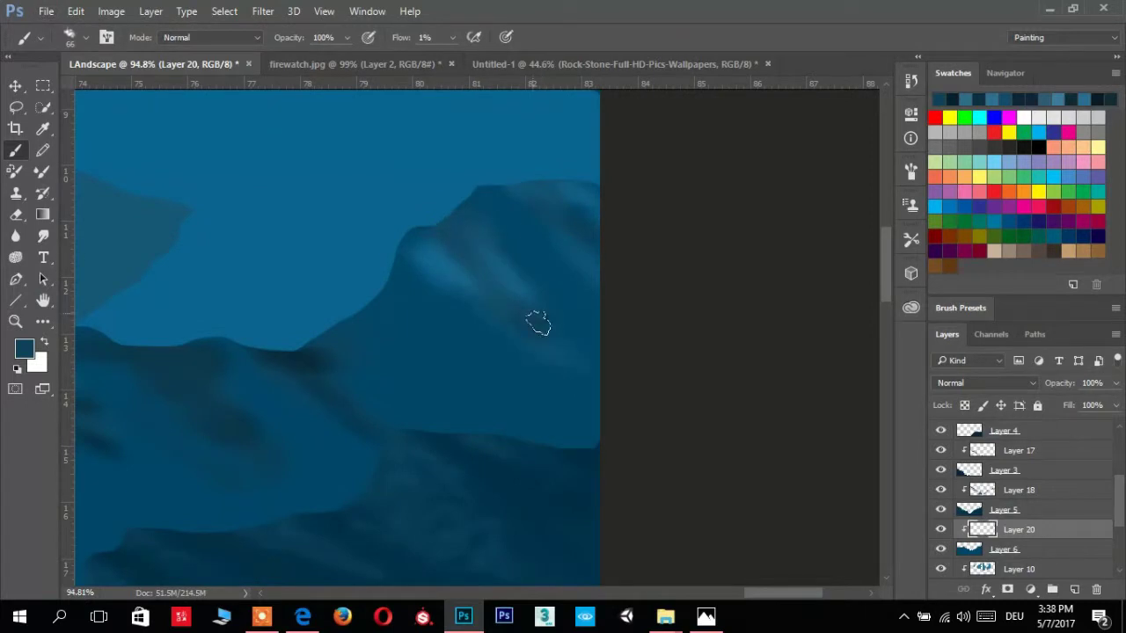
left_click_drag(309, 384, 660, 311)
mouse_move(288, 310)
left_mouse_down()
mouse_move(460, 339)
mouse_move(264, 302)
mouse_move(281, 261)
mouse_move(344, 303)
left_mouse_up()
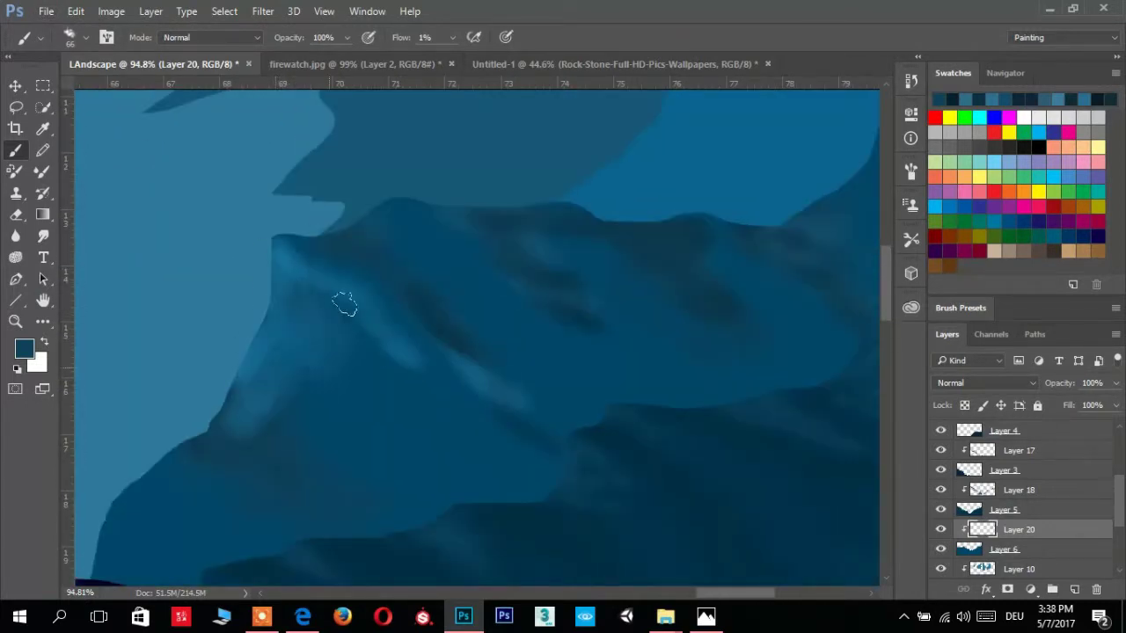
Add more light strokes along the mountain's left edge, slope and near the ridge
left_click_drag(366, 400, 407, 460)
left_click_drag(114, 510, 299, 360)
mouse_move(260, 397)
left_mouse_down()
mouse_move(317, 352)
mouse_move(289, 395)
mouse_move(405, 311)
mouse_move(432, 340)
left_mouse_up()
left_click_drag(689, 120, 492, 259)
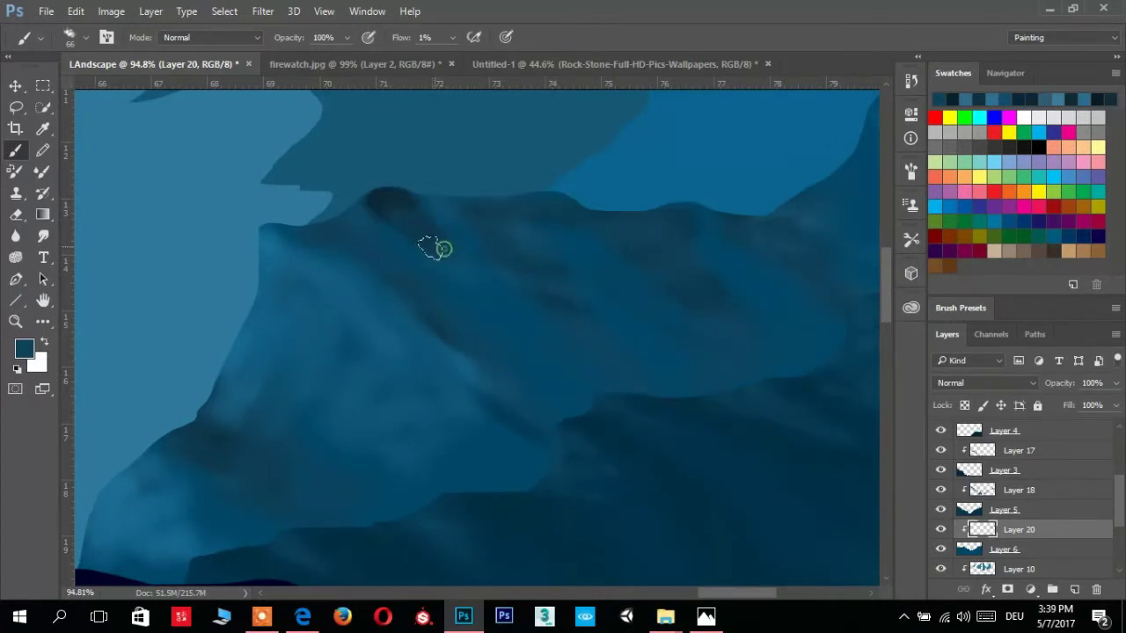
Pick a lighter blue and brush highlights along the ridge and left snow edge, toning some down
left_click(23, 349)
left_click(669, 214)
left_click(885, 160)
scroll(381, 188, "up", 2)
left_click_drag(382, 188, 492, 308)
mouse_move(238, 230)
left_mouse_down()
mouse_move(297, 284)
mouse_move(251, 230)
left_mouse_up()
left_click_drag(376, 188, 460, 274)
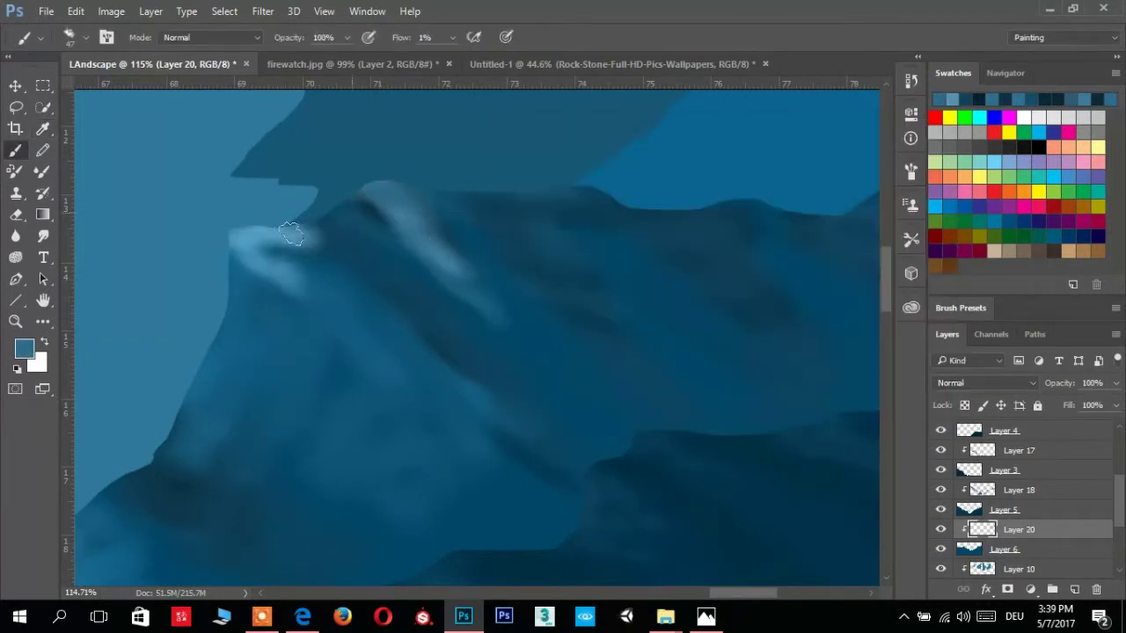
left_click_drag(291, 233, 269, 238)
left_click_drag(381, 191, 454, 272)
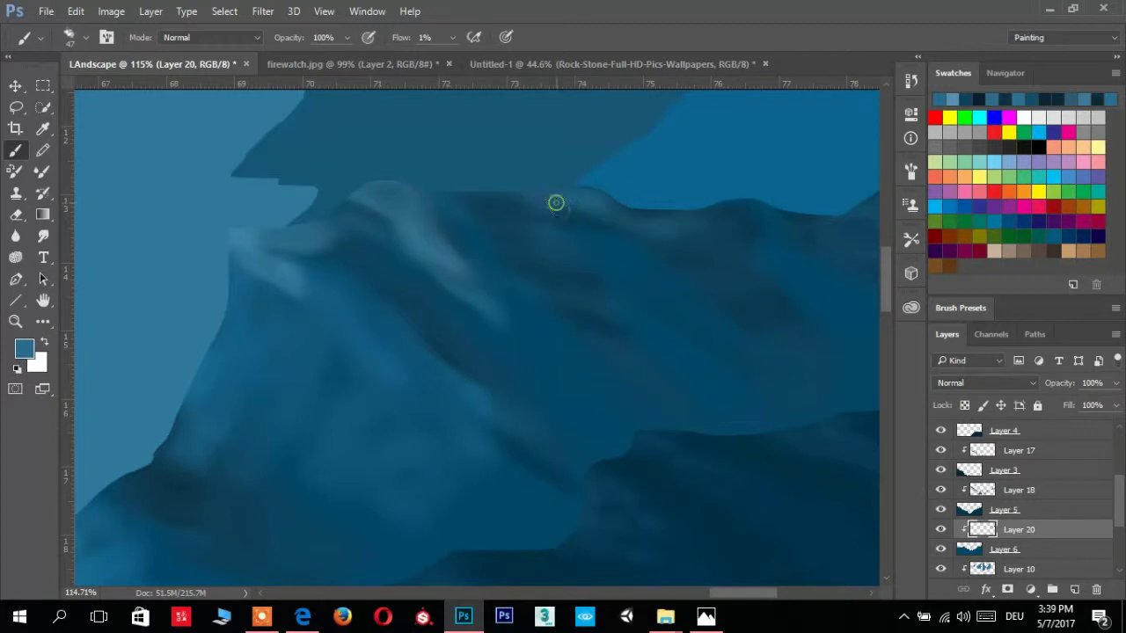
mouse_move(718, 176)
left_mouse_down()
mouse_move(563, 284)
mouse_move(611, 332)
mouse_move(643, 325)
left_mouse_up()
Brush further soft light highlights along the right ridge
scroll(729, 269, "down", 5)
scroll(588, 331, "up", 6)
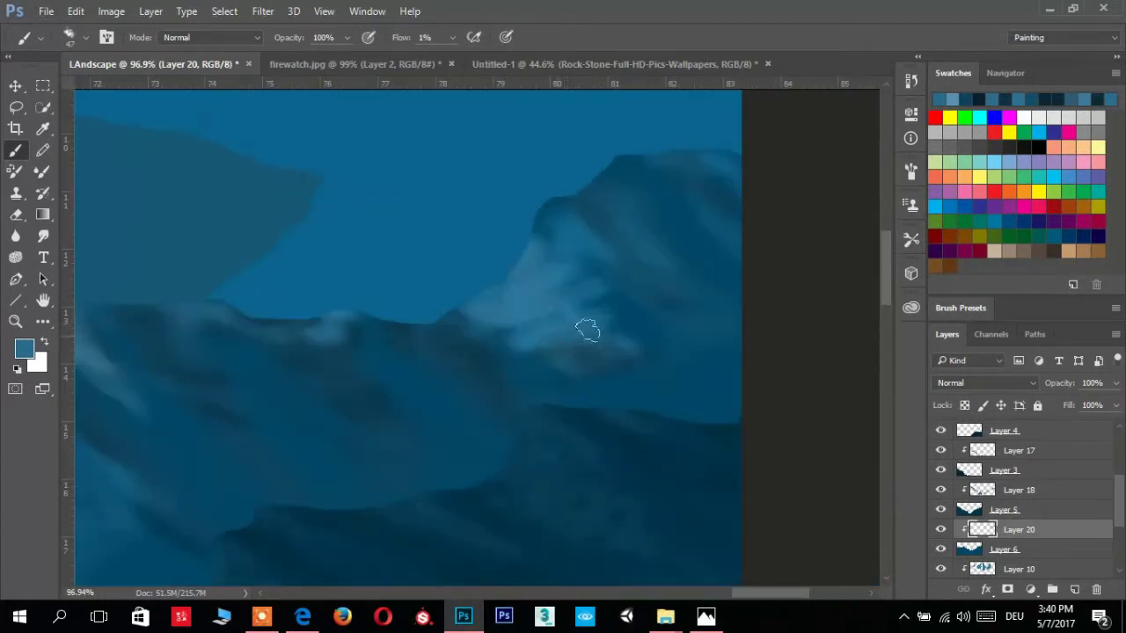
scroll(648, 164, "up", 4)
mouse_move(563, 163)
left_mouse_down()
mouse_move(610, 231)
mouse_move(738, 141)
left_mouse_up()
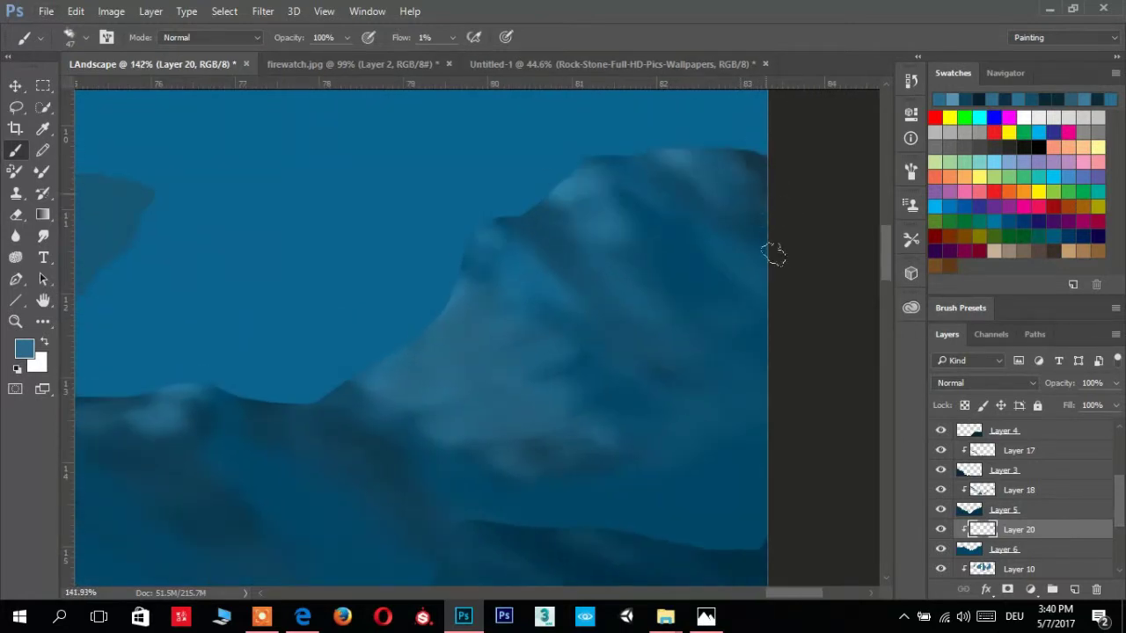
scroll(485, 375, "down", 5)
scroll(586, 256, "up", 5)
scroll(651, 305, "down", 3)
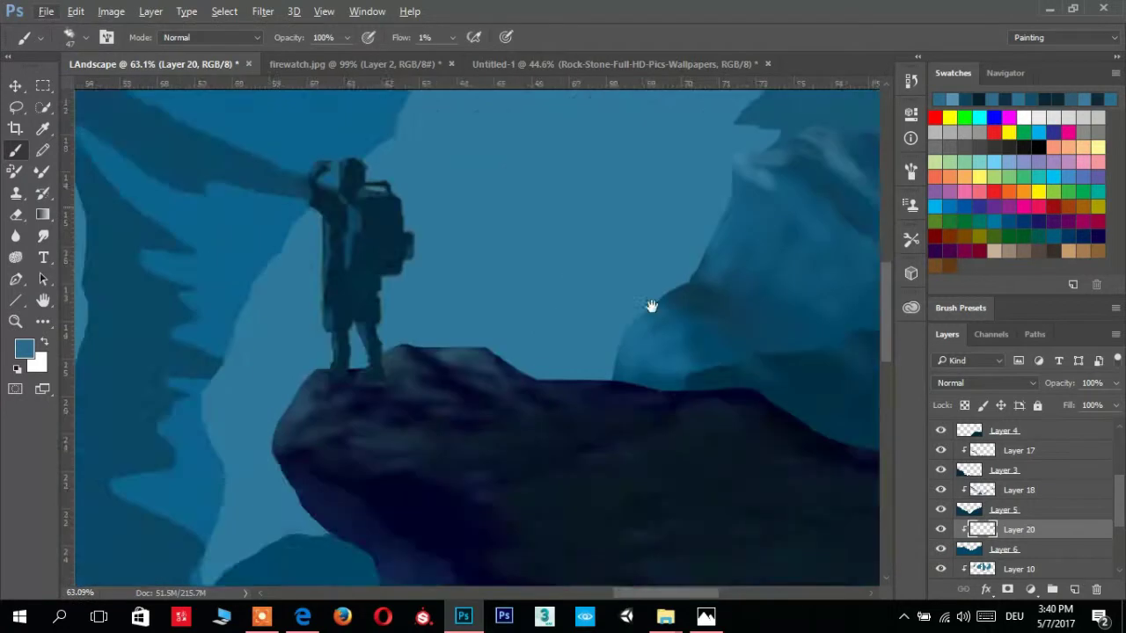
scroll(478, 343, "down", 5)
scroll(478, 343, "up", 5)
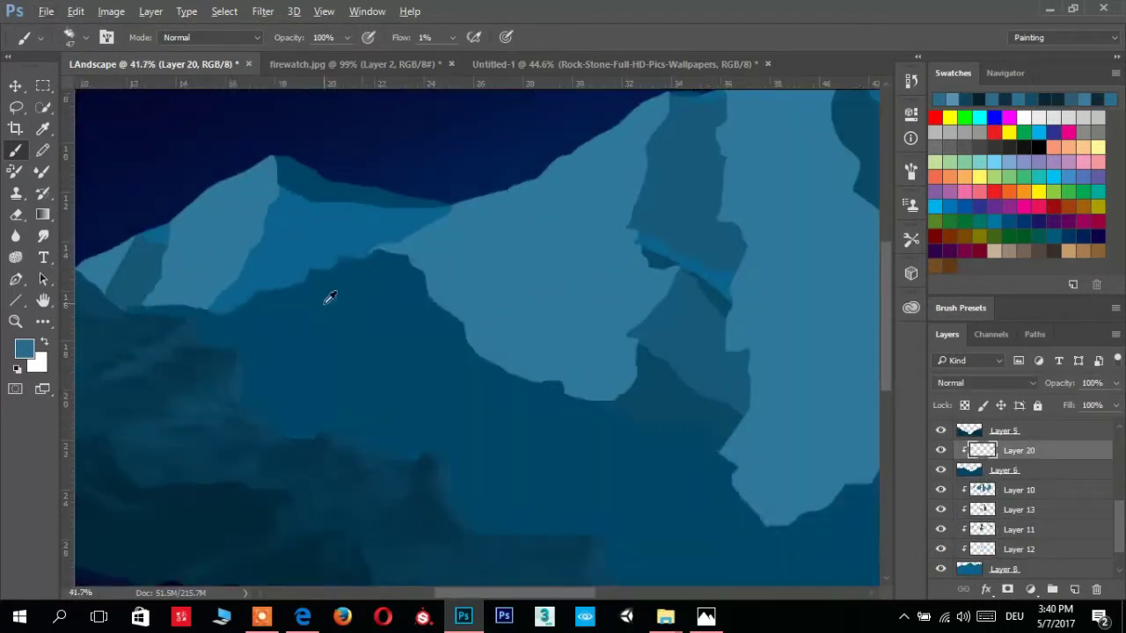
Brush soft light over the rock's ridge top, then shade the ridge and slope in darker blue
scroll(327, 299, "up", 3)
scroll(374, 220, "up", 1)
mouse_move(432, 221)
left_mouse_down()
mouse_move(500, 276)
mouse_move(277, 230)
left_mouse_up()
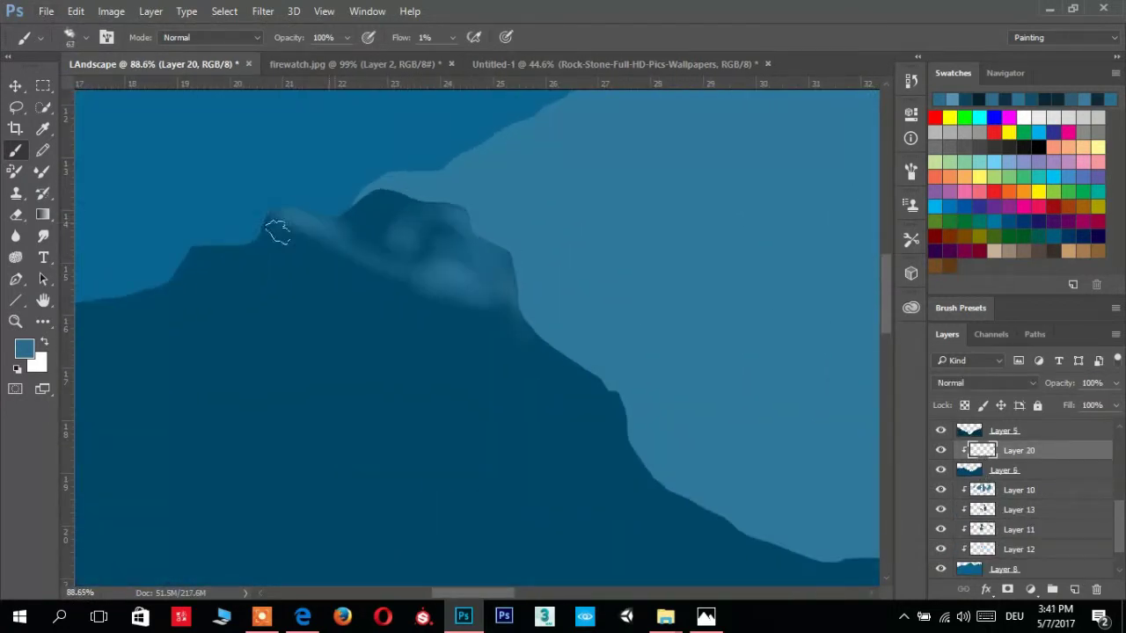
left_click(24, 349)
left_click(907, 164)
mouse_move(262, 268)
left_mouse_down()
mouse_move(401, 276)
mouse_move(259, 319)
left_mouse_up()
scroll(258, 320, "left", 5)
left_click_drag(440, 282, 292, 285)
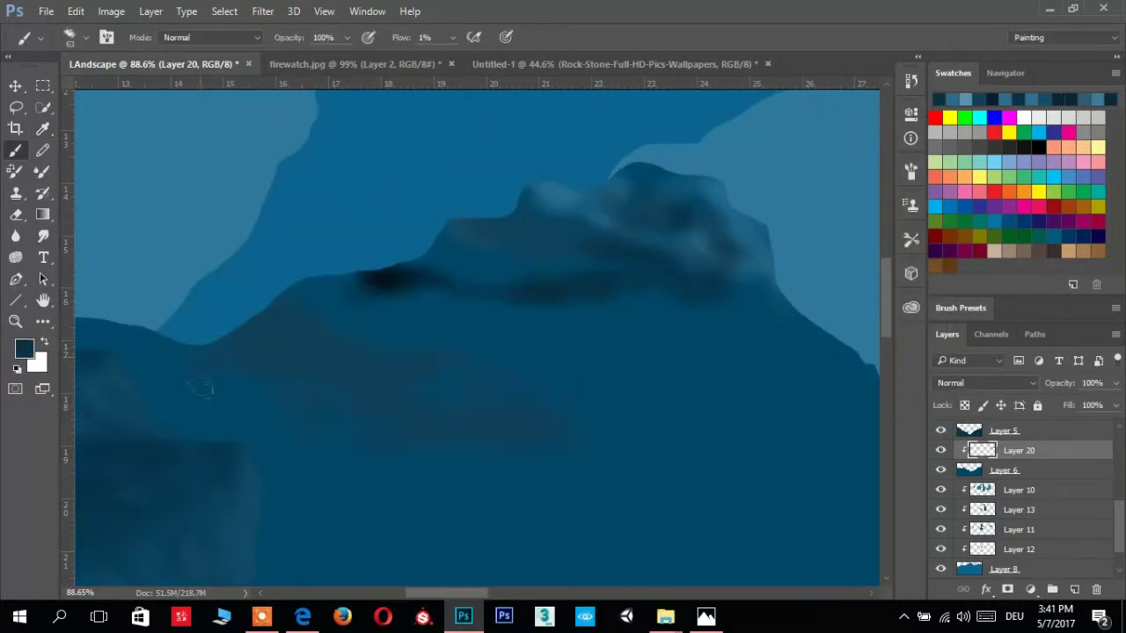
scroll(246, 339, "left", 3)
scroll(465, 281, "right", 8)
mouse_move(465, 281)
left_mouse_down()
mouse_move(458, 331)
mouse_move(471, 342)
mouse_move(151, 477)
mouse_move(414, 395)
left_mouse_up()
Add dark blue shading to the slope, its step corner, the mountain ridge and lower-left rock
scroll(280, 400, "left", 5)
scroll(280, 400, "down", 2)
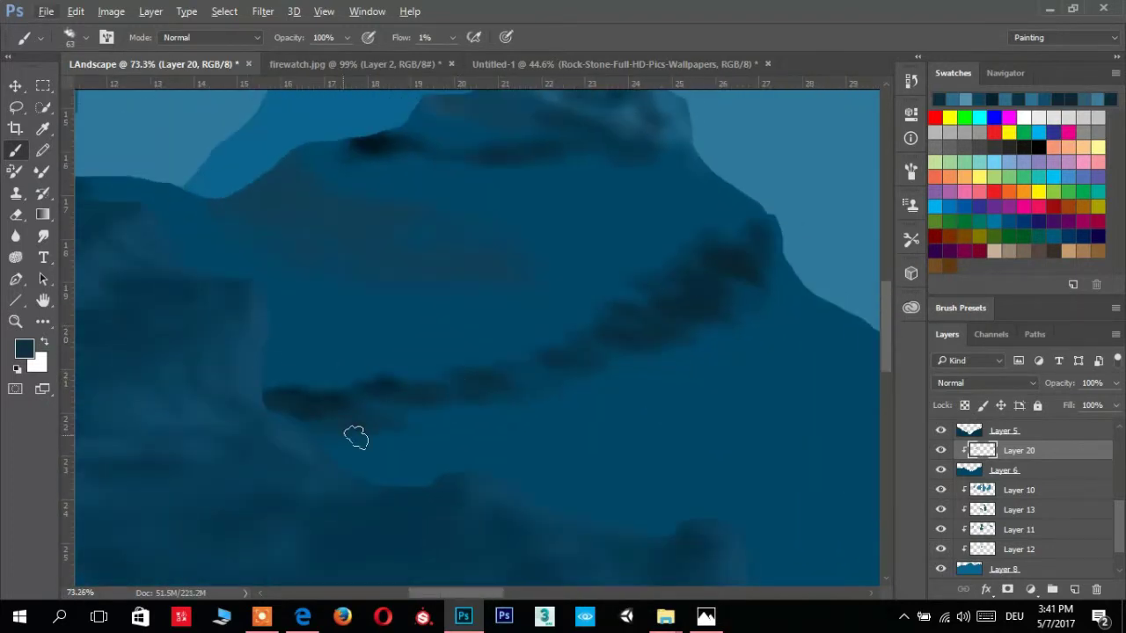
left_click_drag(556, 421, 526, 372)
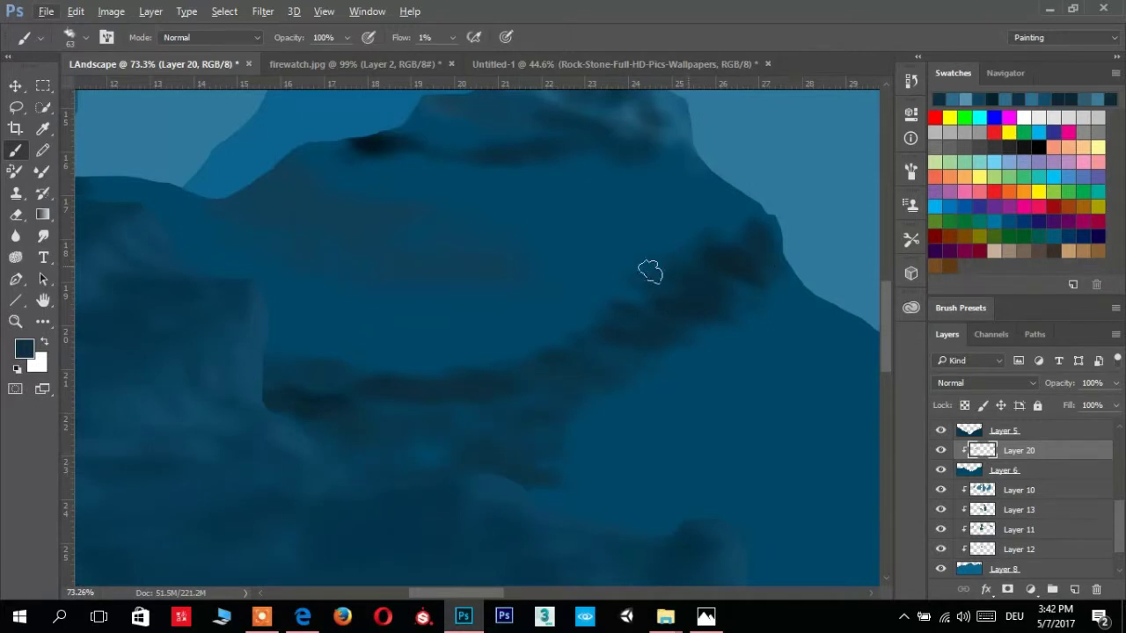
scroll(650, 272, "right", 7)
scroll(757, 374, "up", 3)
mouse_move(761, 372)
left_mouse_down()
mouse_move(832, 402)
mouse_move(793, 426)
left_mouse_up()
scroll(826, 348, "down", 3)
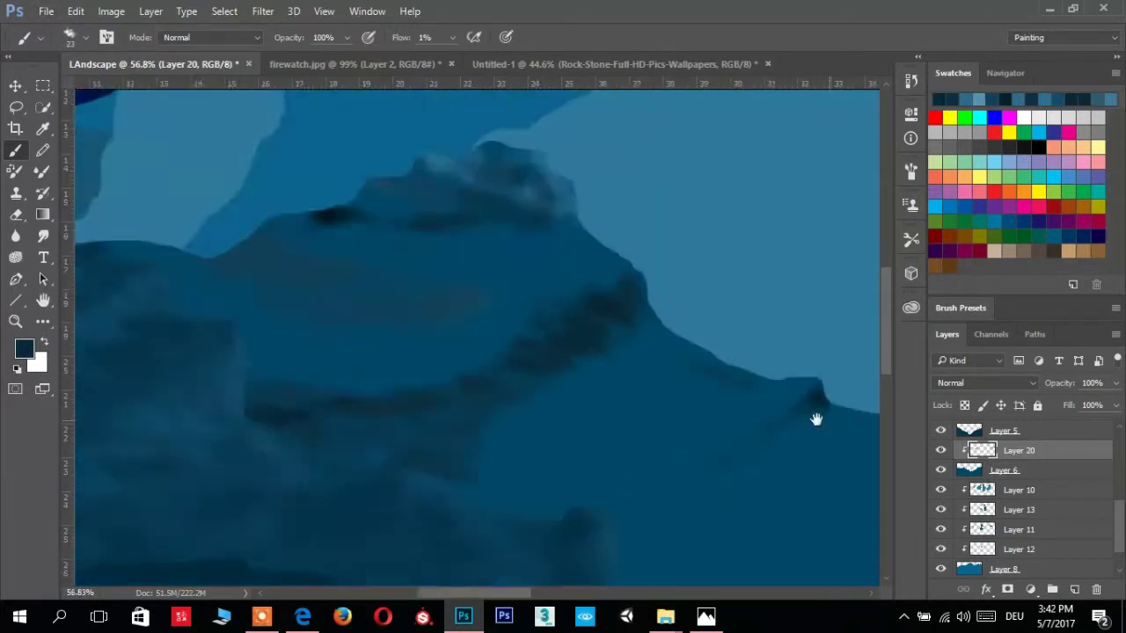
scroll(519, 309, "up", 2)
scroll(334, 194, "up", 2)
scroll(326, 229, "left", 3)
scroll(312, 271, "up", 2)
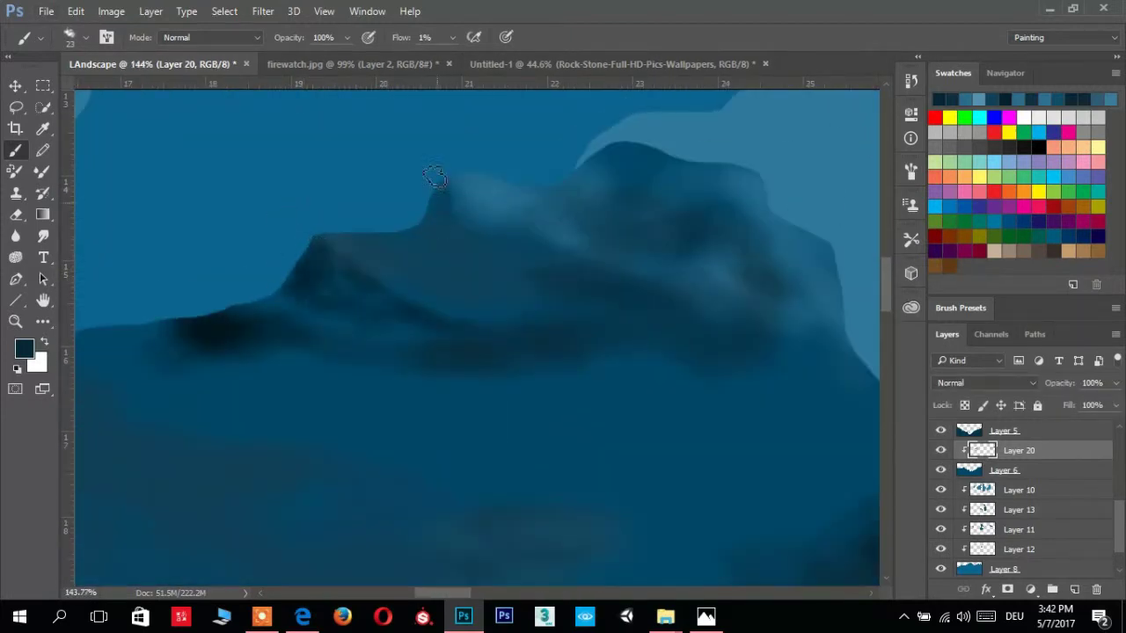
mouse_move(505, 250)
left_mouse_down()
mouse_move(603, 188)
mouse_move(695, 228)
left_mouse_up()
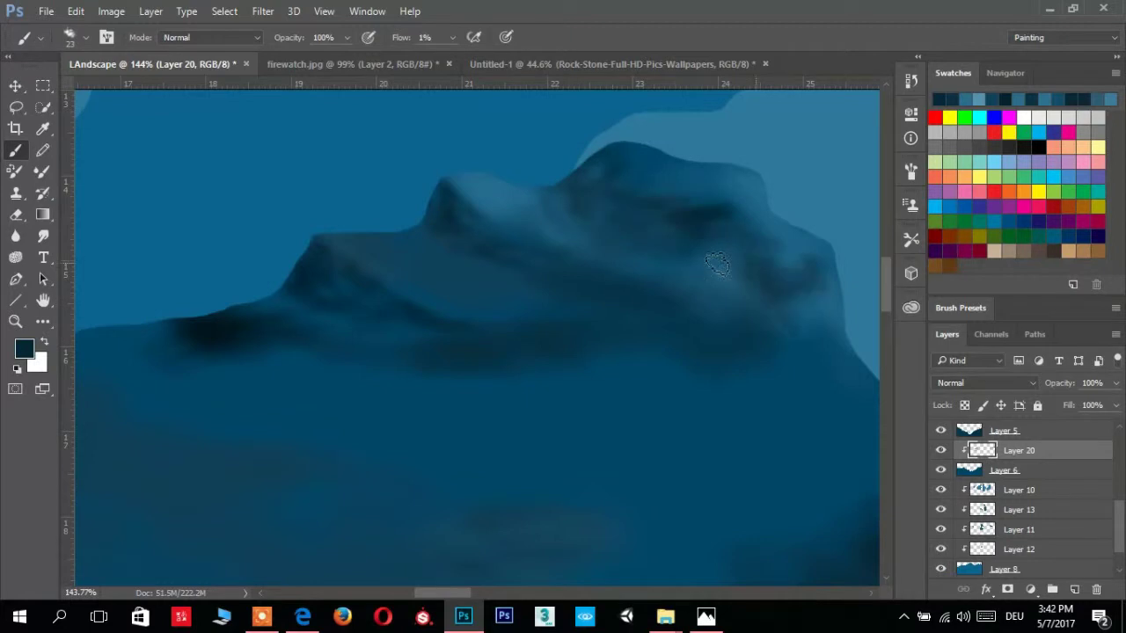
scroll(601, 192, "down", 2)
scroll(251, 276, "up", 2)
mouse_move(173, 403)
left_mouse_down()
mouse_move(326, 402)
mouse_move(395, 440)
left_mouse_up()
Switch to a lighter blue and highlight the crest, ridge and the rock's middle and lower areas
left_click(24, 349)
key("Return")
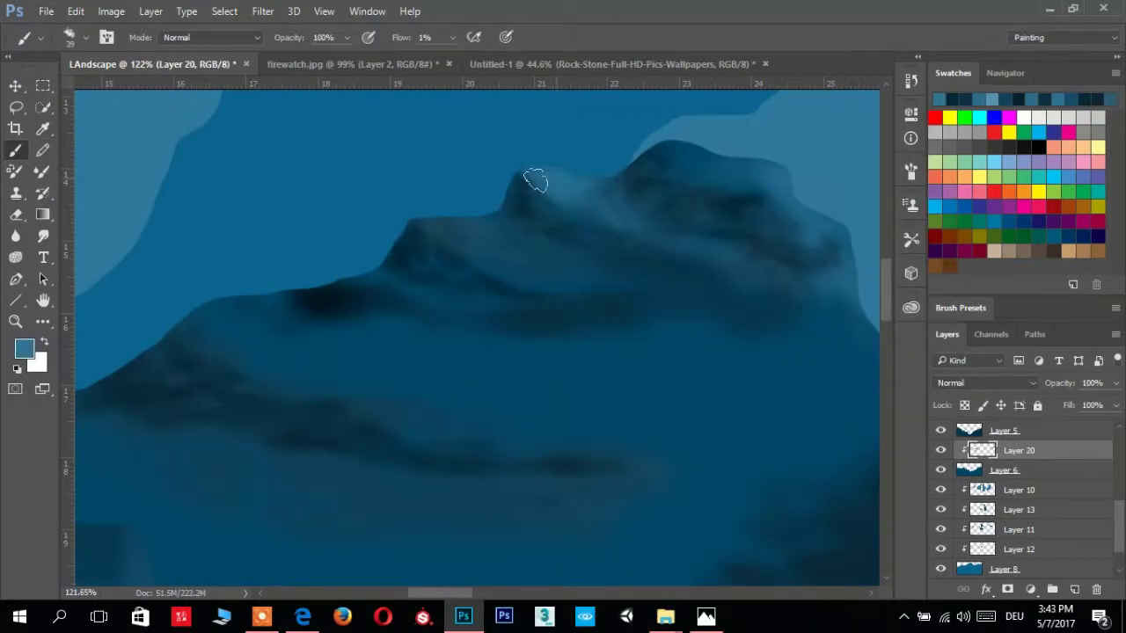
left_click_drag(535, 181, 833, 225)
mouse_move(453, 230)
left_mouse_down()
mouse_move(364, 307)
mouse_move(363, 355)
mouse_move(643, 381)
left_mouse_up()
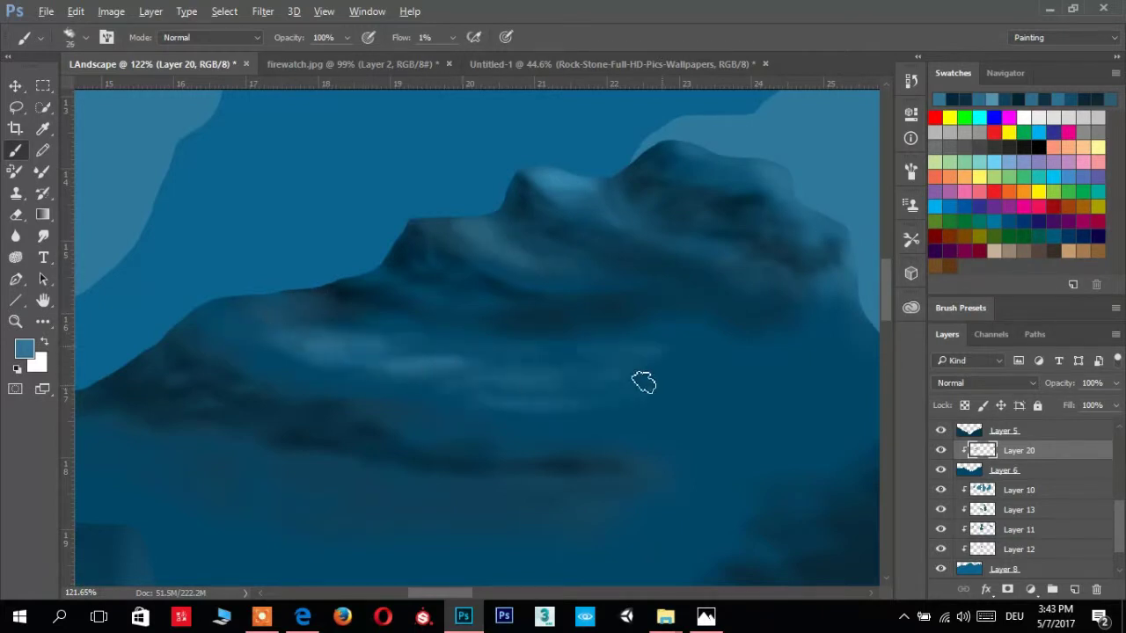
mouse_move(577, 417)
left_mouse_down()
mouse_move(322, 352)
mouse_move(733, 362)
mouse_move(504, 353)
left_mouse_up()
mouse_move(695, 334)
left_mouse_down()
mouse_move(598, 387)
mouse_move(580, 352)
left_mouse_up()
mouse_move(633, 431)
left_mouse_down()
mouse_move(282, 387)
mouse_move(605, 255)
left_mouse_up()
mouse_move(477, 390)
left_mouse_down()
mouse_move(698, 376)
mouse_move(534, 396)
mouse_move(396, 440)
mouse_move(105, 261)
mouse_move(641, 389)
mouse_move(609, 372)
left_mouse_up()
Brush light blue strokes along the rock ridge and the right ridge
scroll(610, 371, "down", 3)
scroll(432, 329, "up", 2)
mouse_move(432, 329)
left_mouse_down()
mouse_move(369, 314)
mouse_move(705, 383)
mouse_move(88, 219)
left_mouse_up()
mouse_move(413, 176)
left_mouse_down()
mouse_move(493, 290)
mouse_move(369, 220)
mouse_move(388, 328)
mouse_move(263, 369)
mouse_move(150, 510)
left_mouse_up()
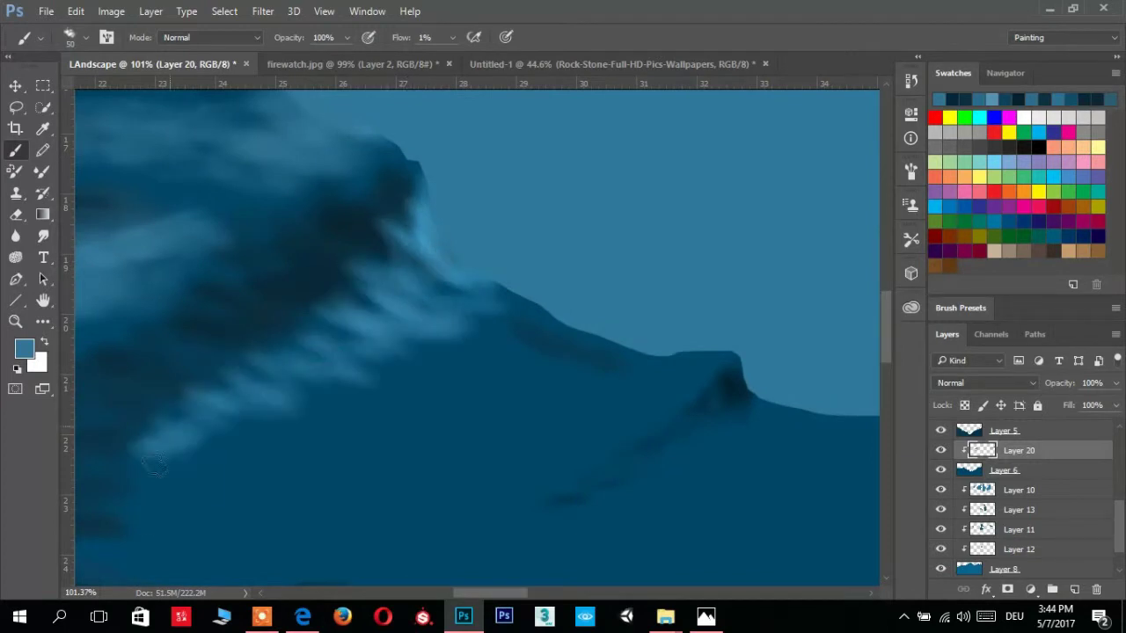
scroll(697, 345, "up", 1)
mouse_move(711, 357)
left_mouse_down()
mouse_move(602, 390)
mouse_move(460, 322)
mouse_move(523, 402)
mouse_move(423, 381)
mouse_move(264, 475)
left_mouse_up()
Paint soft light blue down the rock edge, darkening one patch and adding a lighter dab
scroll(628, 298, "down", 4)
scroll(628, 298, "up", 2)
scroll(625, 343, "up", 1)
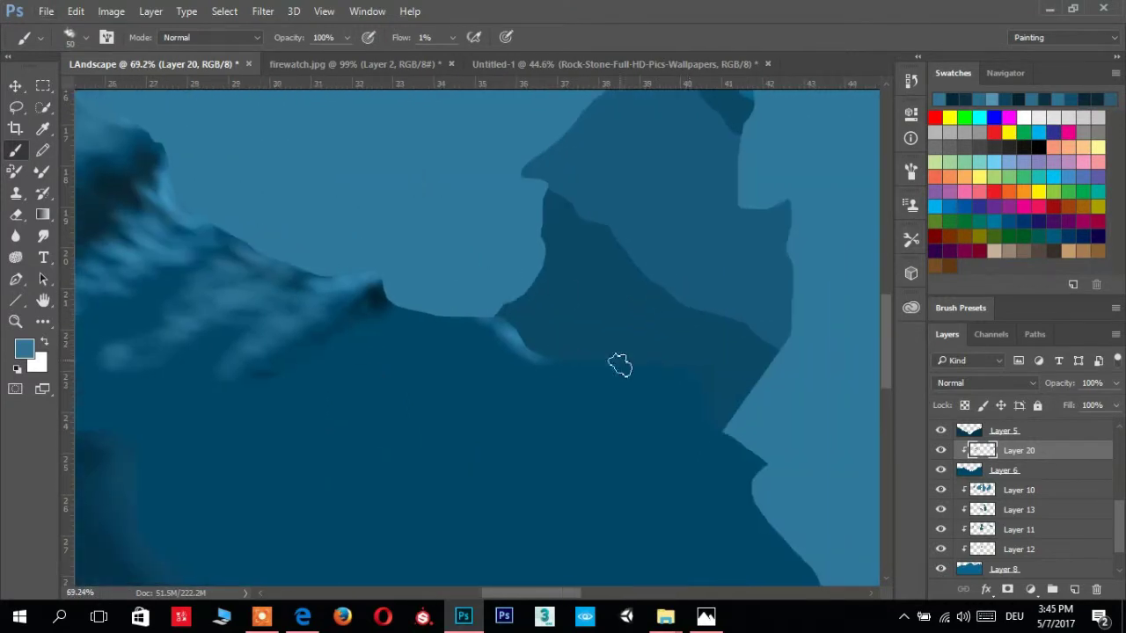
mouse_move(687, 437)
left_mouse_down()
mouse_move(685, 382)
mouse_move(668, 425)
left_mouse_up()
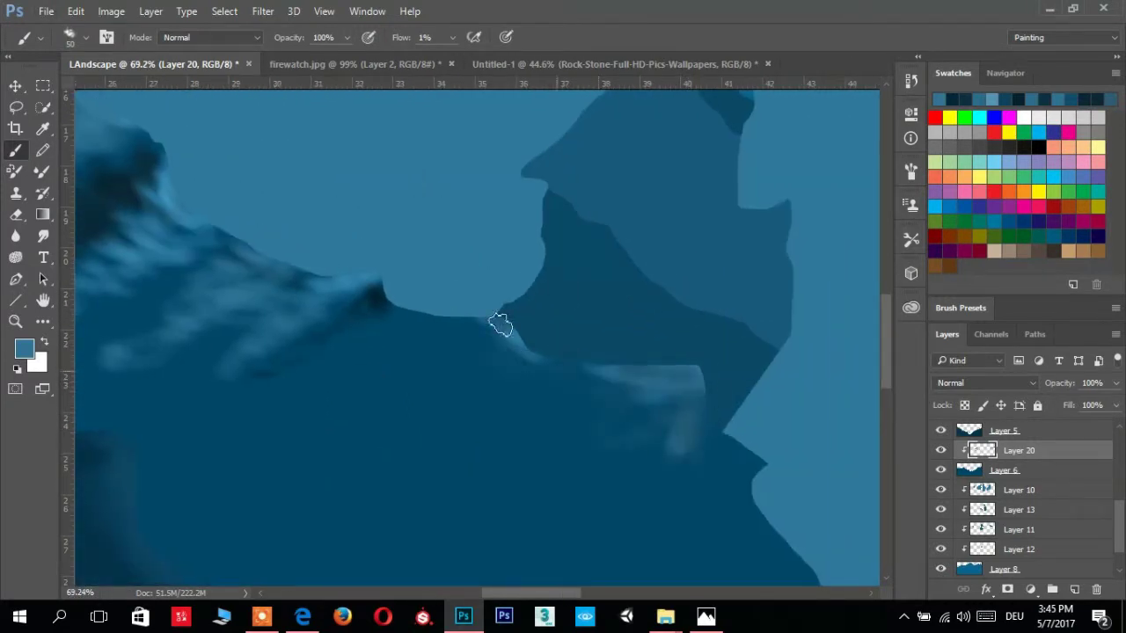
left_click_drag(500, 325, 449, 410)
left_click_drag(520, 376, 457, 447)
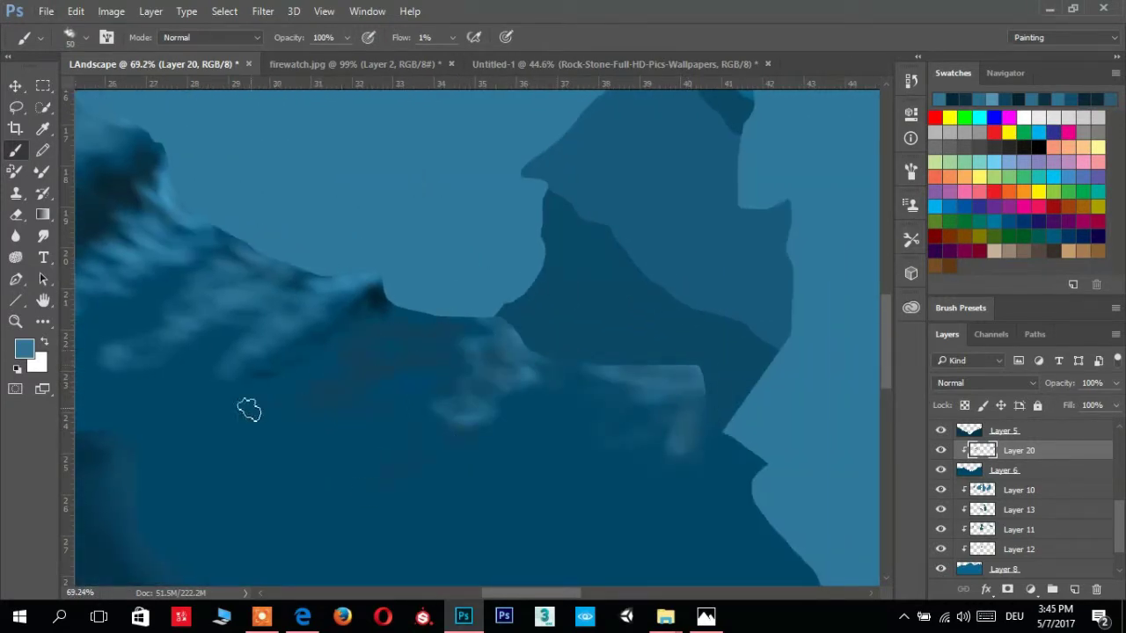
scroll(528, 395, "down", 2)
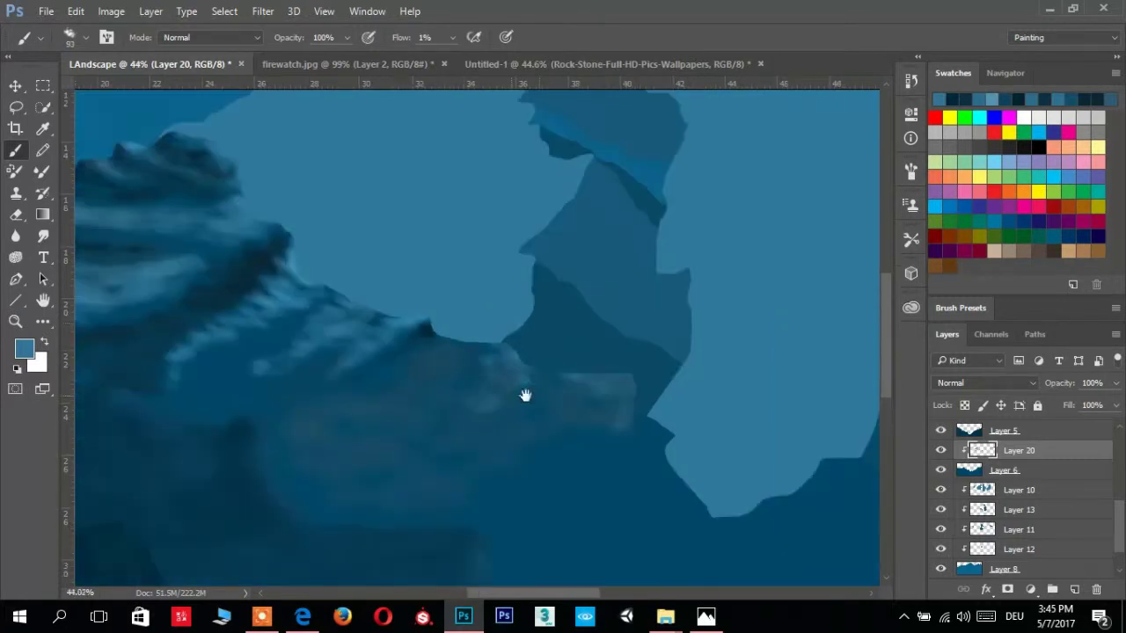
scroll(244, 220, "down", 1)
left_click_drag(128, 332, 172, 311)
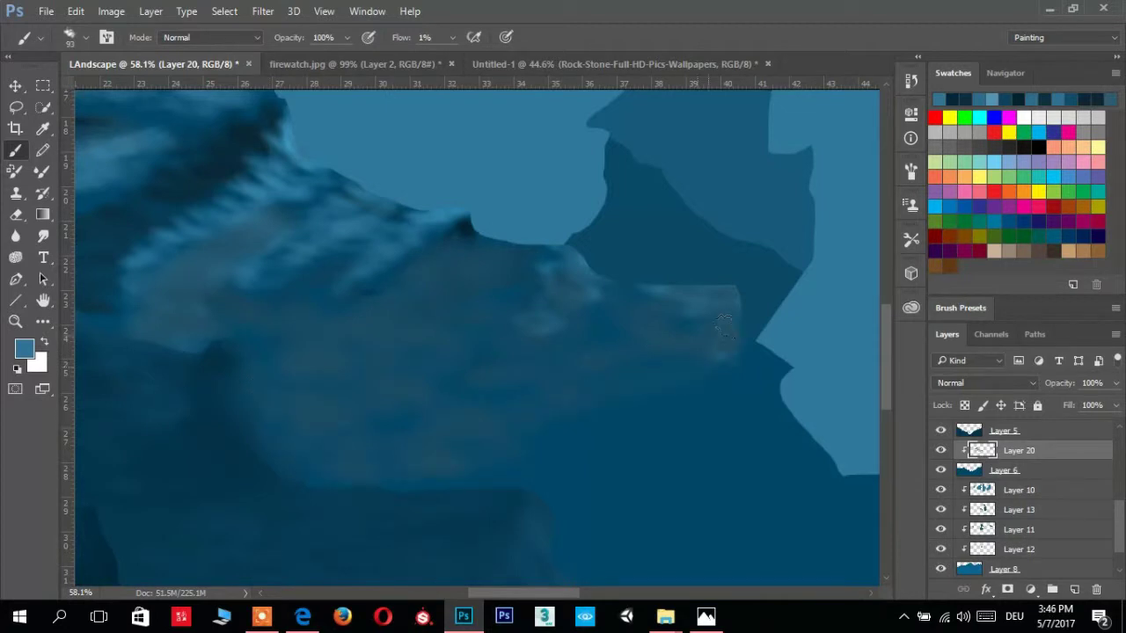
Lighten the rock's edge with soft strokes, darken the valley edge, and soften the rock centre
scroll(599, 321, "up", 2)
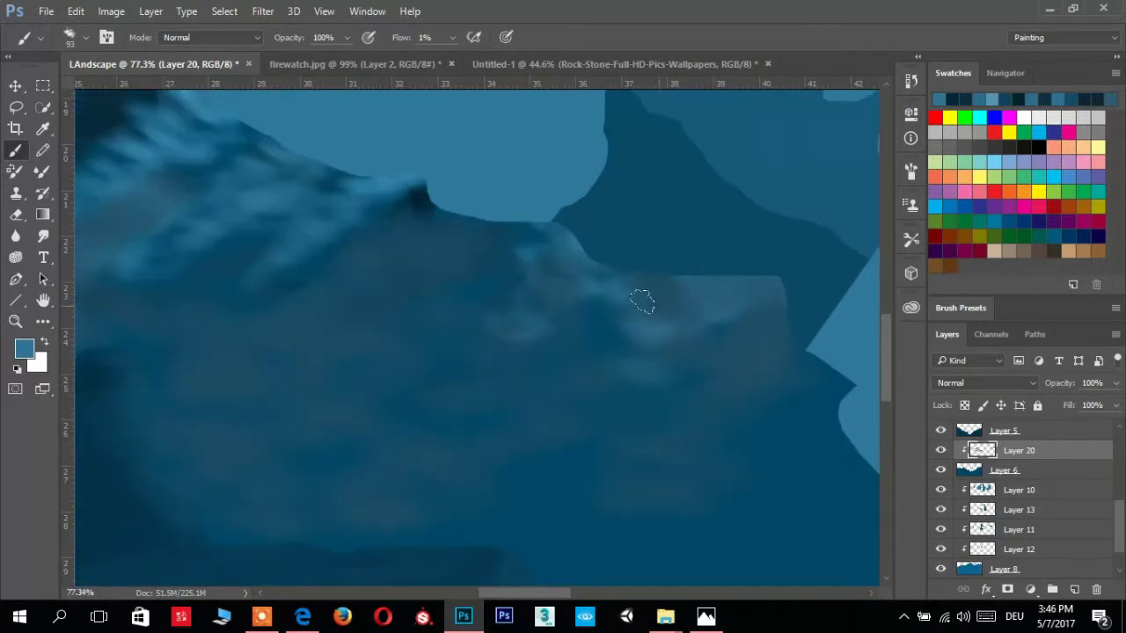
scroll(648, 344, "down", 2)
scroll(492, 359, "down", 1)
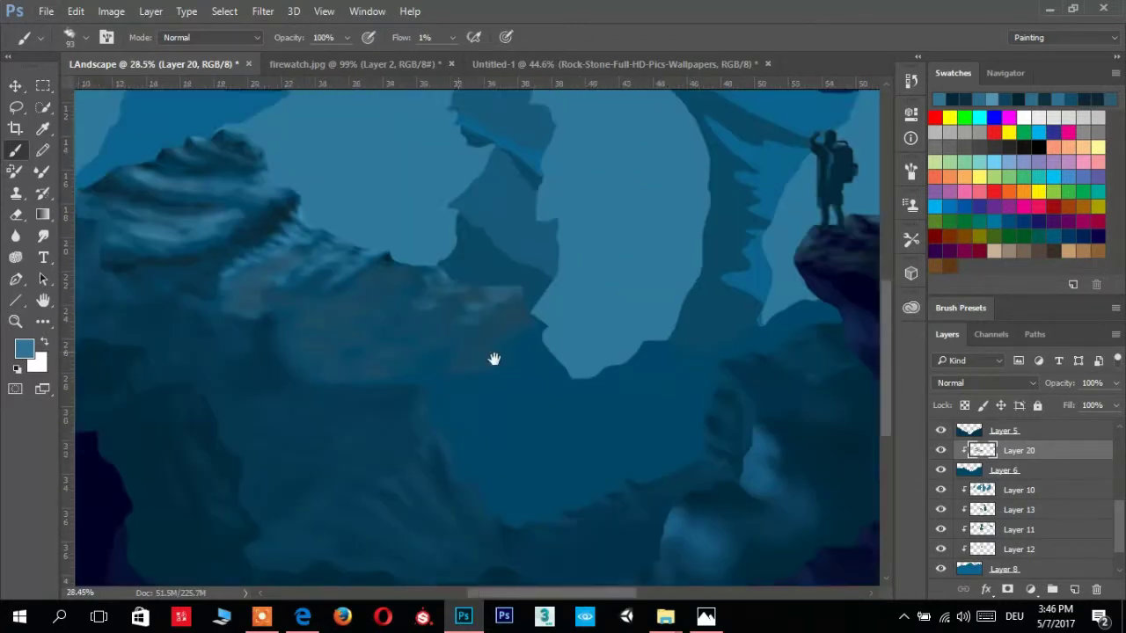
scroll(507, 234, "up", 3)
left_click_drag(776, 321, 421, 418)
mouse_move(686, 340)
left_mouse_down()
mouse_move(581, 373)
mouse_move(531, 424)
left_mouse_up()
mouse_move(663, 371)
left_mouse_down()
mouse_move(536, 431)
mouse_move(378, 395)
mouse_move(352, 420)
mouse_move(219, 460)
mouse_move(522, 428)
left_mouse_up()
scroll(649, 390, "down", 3)
mouse_move(449, 422)
left_mouse_down()
mouse_move(611, 367)
mouse_move(666, 411)
left_mouse_up()
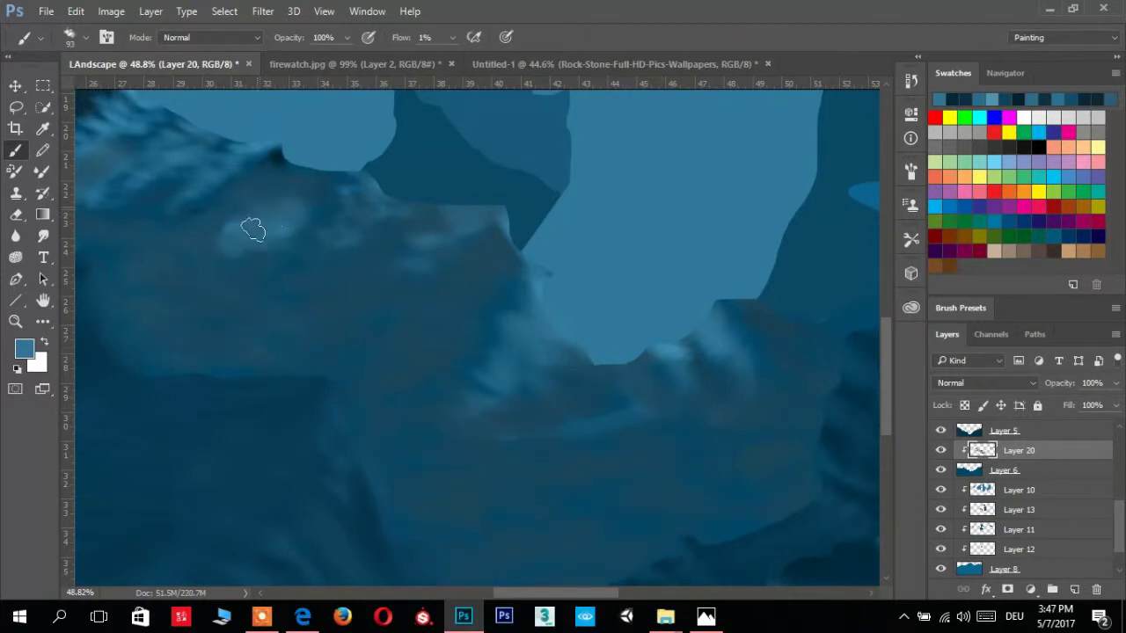
scroll(255, 237, "up", 5)
mouse_move(261, 354)
left_mouse_down()
mouse_move(400, 221)
mouse_move(392, 191)
mouse_move(446, 168)
left_mouse_up()
Shade the left-centre rock in dark navy, then make Layer 12 active
left_click(422, 110, "alt")
mouse_move(334, 219)
left_mouse_down()
mouse_move(241, 241)
mouse_move(405, 299)
left_mouse_up()
mouse_move(176, 413)
left_mouse_down()
mouse_move(441, 366)
mouse_move(302, 252)
left_mouse_up()
scroll(583, 244, "down", 3)
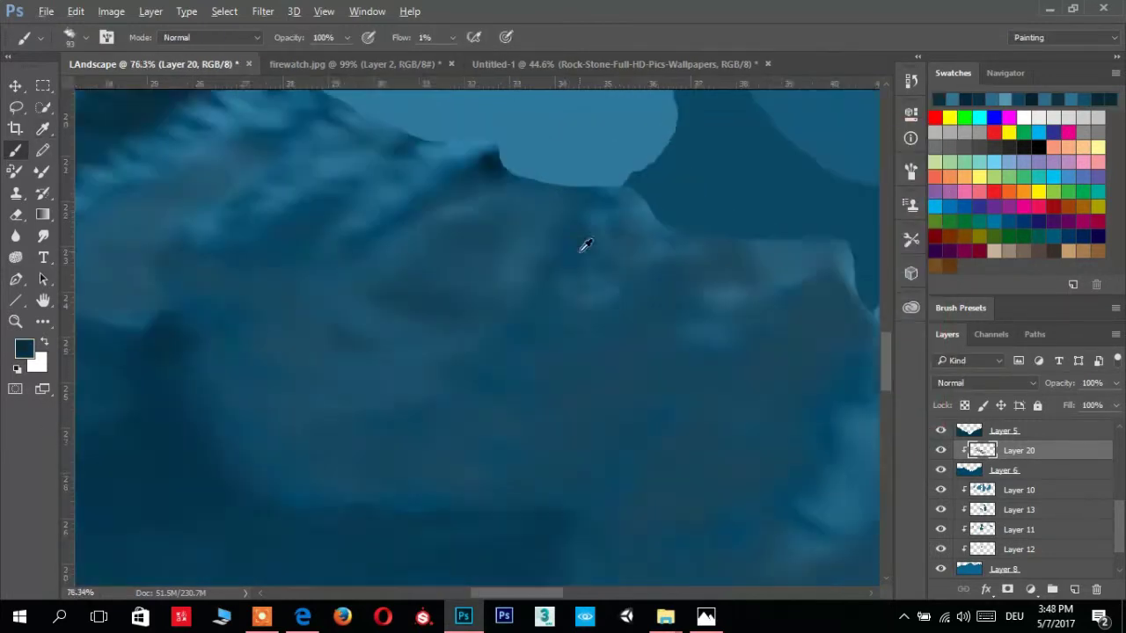
scroll(578, 329, "down", 4)
scroll(586, 270, "down", 1)
scroll(564, 247, "up", 5)
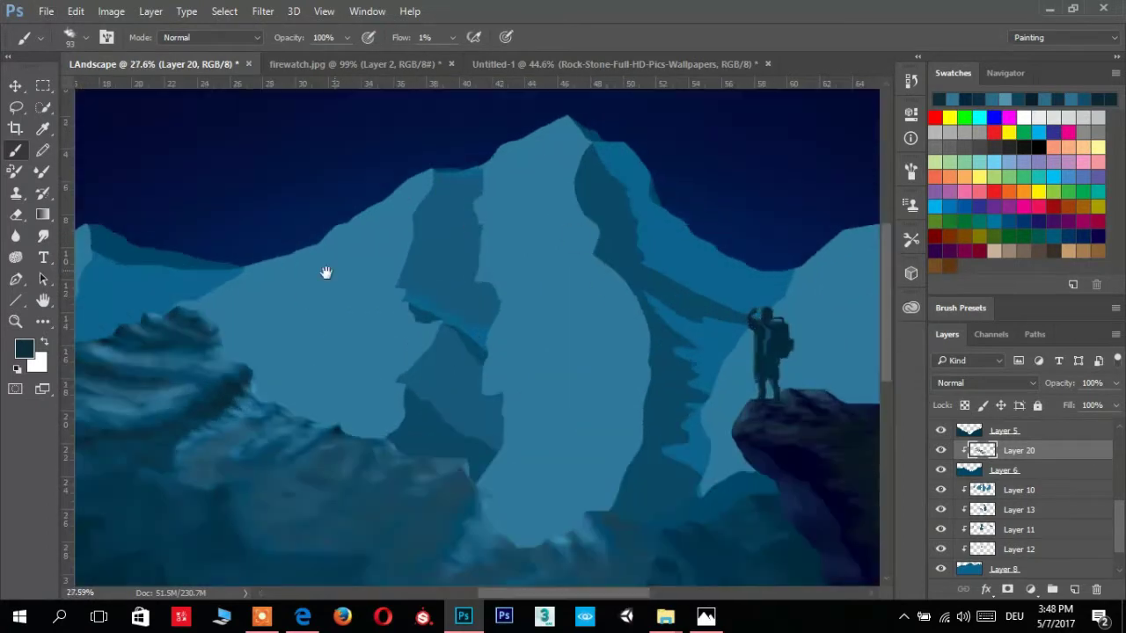
left_click(1018, 510)
scroll(663, 417, "down", 3)
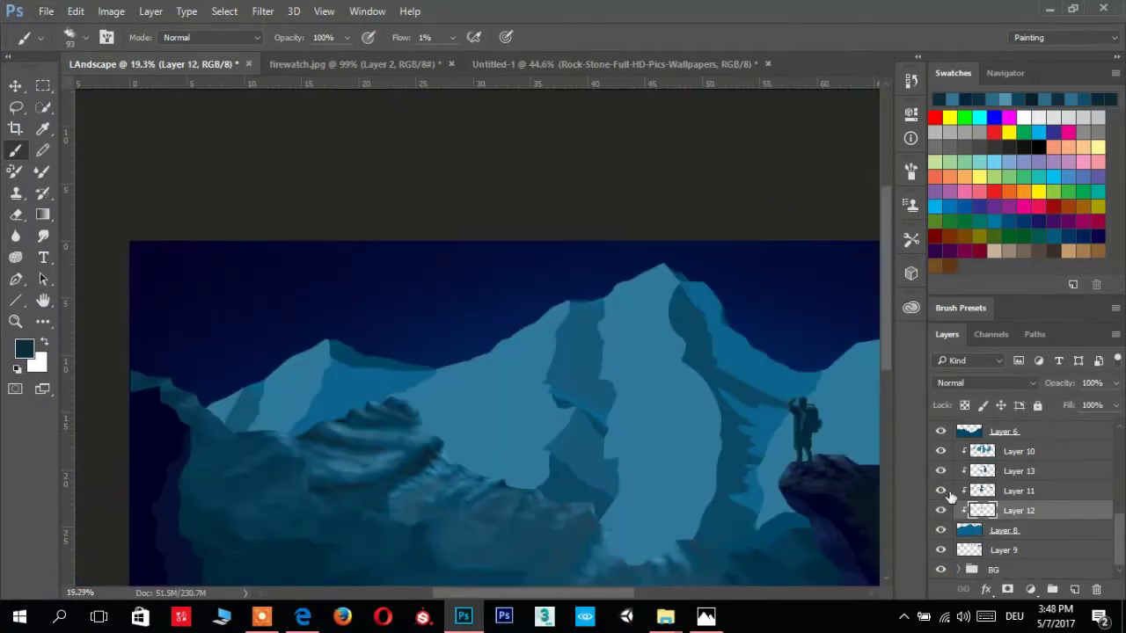
Check Layer 13 by toggling it, then darken the mountain ridge edge on Layer 10
left_click(940, 471)
left_click(940, 471)
left_click(1018, 451)
scroll(555, 284, "up", 2)
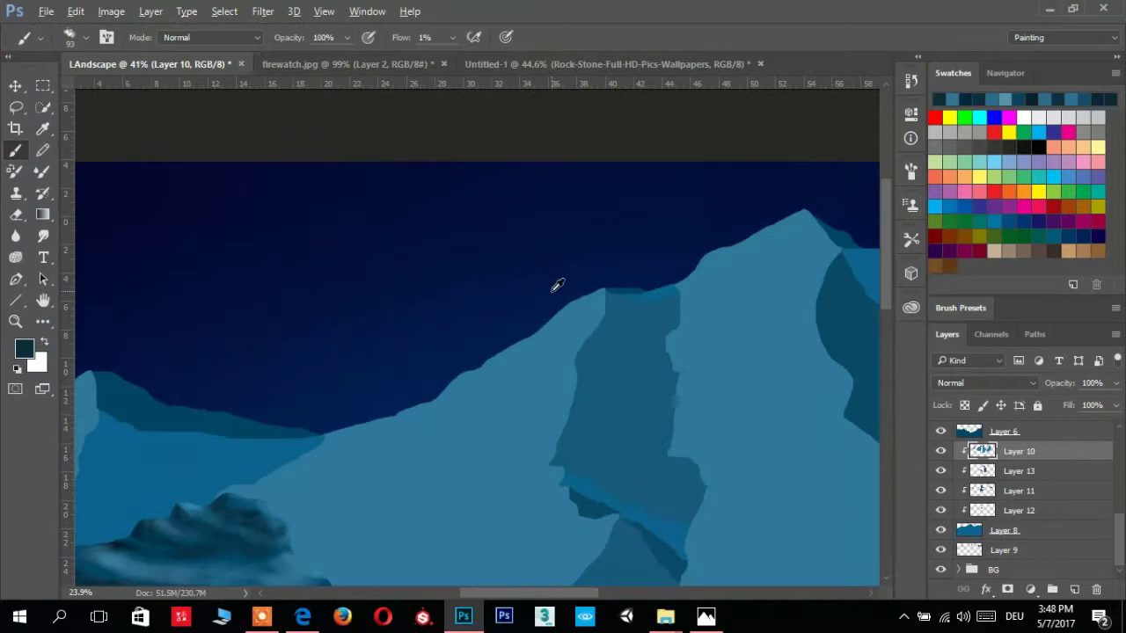
scroll(407, 203, "down", 3)
scroll(407, 203, "up", 5)
mouse_move(440, 280)
left_mouse_down()
mouse_move(495, 244)
mouse_move(402, 281)
mouse_move(435, 266)
left_mouse_up()
Paint light blue along the ridge, rock pillar and middle band, with dark navy shading lower
left_click(440, 304, "alt")
mouse_move(598, 180)
left_mouse_down()
mouse_move(377, 293)
mouse_move(317, 356)
mouse_move(467, 341)
mouse_move(616, 378)
left_mouse_up()
mouse_move(352, 390)
left_mouse_down()
mouse_move(234, 463)
mouse_move(573, 418)
mouse_move(602, 141)
mouse_move(603, 181)
mouse_move(535, 254)
mouse_move(531, 302)
mouse_move(603, 427)
mouse_move(500, 229)
left_mouse_up()
mouse_move(472, 408)
left_mouse_down()
mouse_move(397, 415)
mouse_move(507, 520)
left_mouse_up()
mouse_move(393, 345)
left_mouse_down()
mouse_move(465, 390)
mouse_move(422, 291)
mouse_move(402, 322)
mouse_move(429, 333)
mouse_move(372, 402)
mouse_move(220, 346)
left_mouse_up()
right_click(381, 297, "alt+shift")
mouse_move(382, 296)
left_mouse_down()
mouse_move(280, 420)
mouse_move(402, 340)
left_mouse_up()
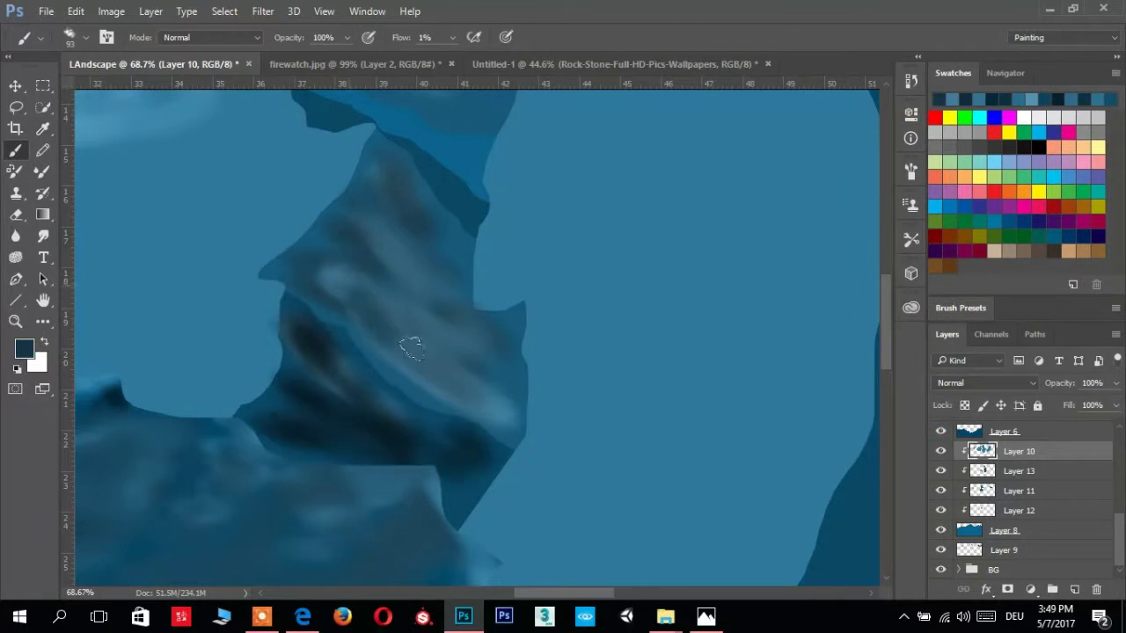
Brighten the mountain face and peak with light blue strokes
scroll(557, 191, "down", 2)
scroll(431, 322, "up", 2)
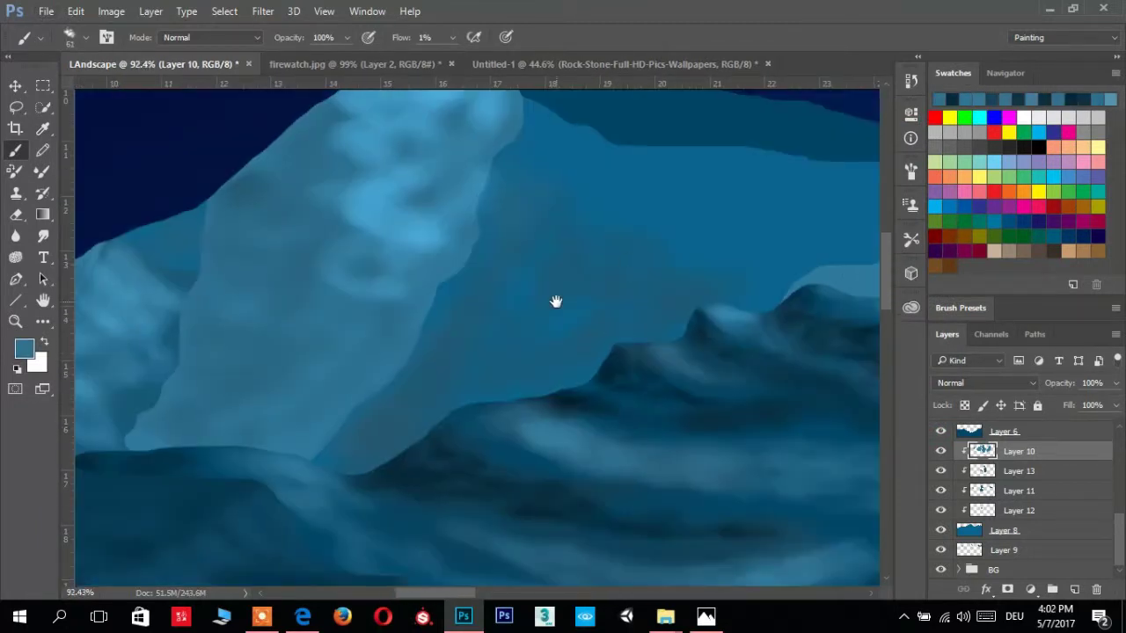
left_click_drag(556, 302, 452, 359)
mouse_move(518, 303)
left_mouse_down()
mouse_move(496, 237)
mouse_move(238, 502)
mouse_move(462, 341)
left_mouse_up()
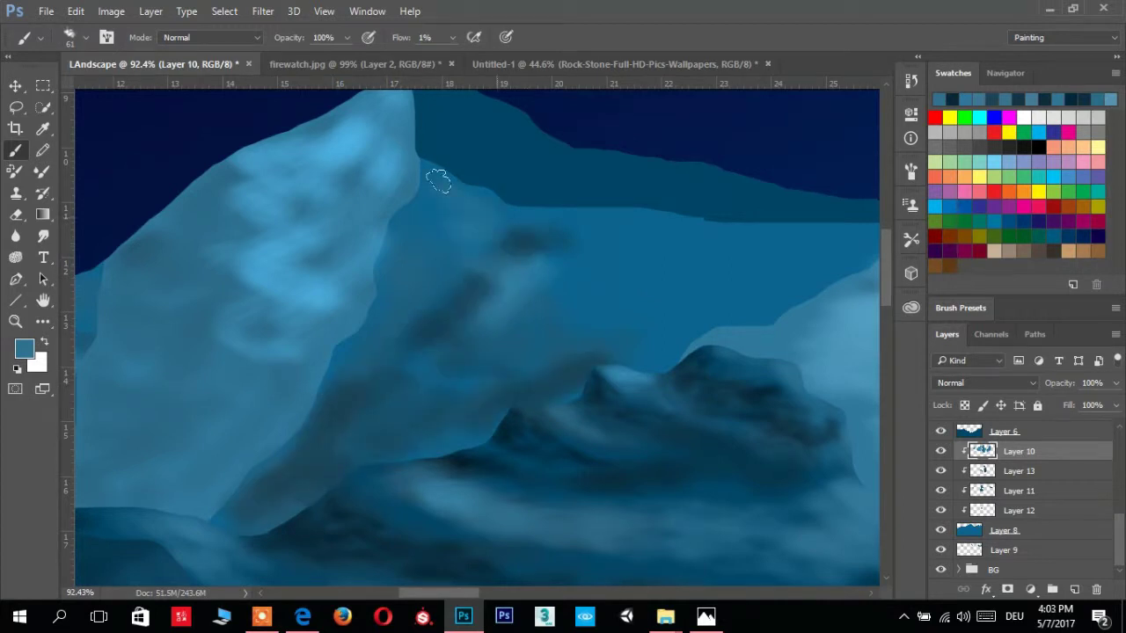
mouse_move(593, 230)
left_mouse_down()
mouse_move(743, 246)
mouse_move(432, 196)
mouse_move(642, 334)
left_mouse_up()
left_click_drag(642, 334, 554, 302)
scroll(554, 301, "up", 3)
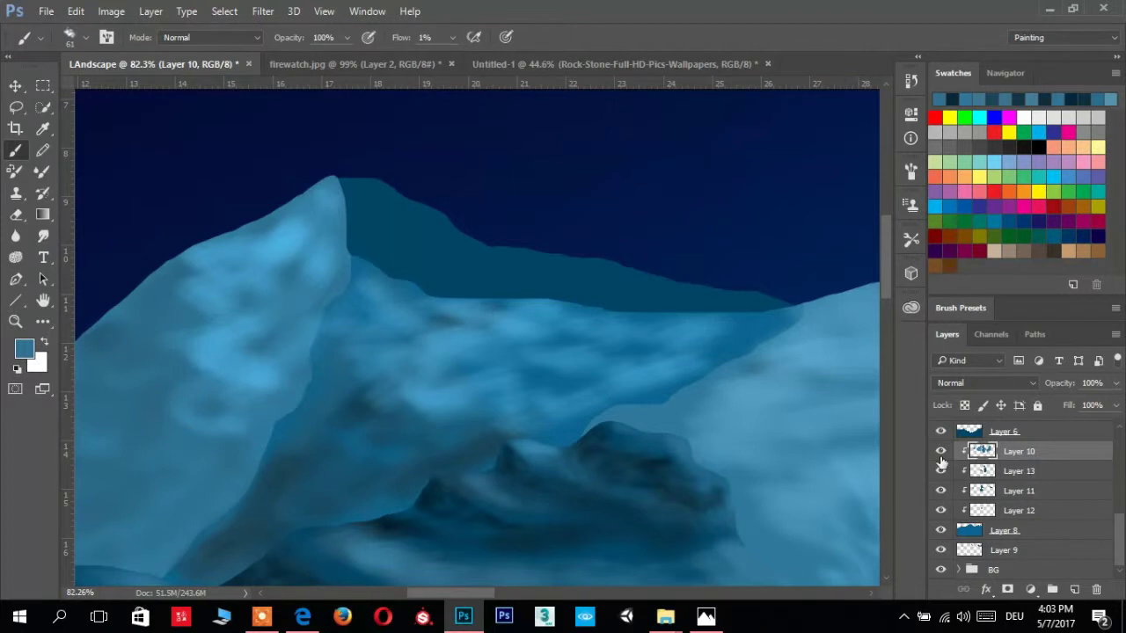
Activate Layer 12, compare by toggling Layers 10, 11 and 13, and undo a stray ridge highlight
left_click(948, 511)
mouse_move(940, 451)
left_mouse_down()
mouse_move(940, 471)
mouse_move(940, 451)
left_mouse_up()
left_click(959, 554)
mouse_move(408, 246)
left_mouse_down()
mouse_move(369, 211)
mouse_move(683, 294)
left_mouse_up()
key("ctrl+z")
Add a new Layer 21 above Layer 9, clip it, and brighten the ridge on it
left_click(1074, 589)
key("ctrl+alt+g")
mouse_move(390, 197)
left_mouse_down()
mouse_move(639, 276)
mouse_move(432, 272)
left_mouse_up()
scroll(603, 252, "down", 4)
scroll(485, 148, "down", 1)
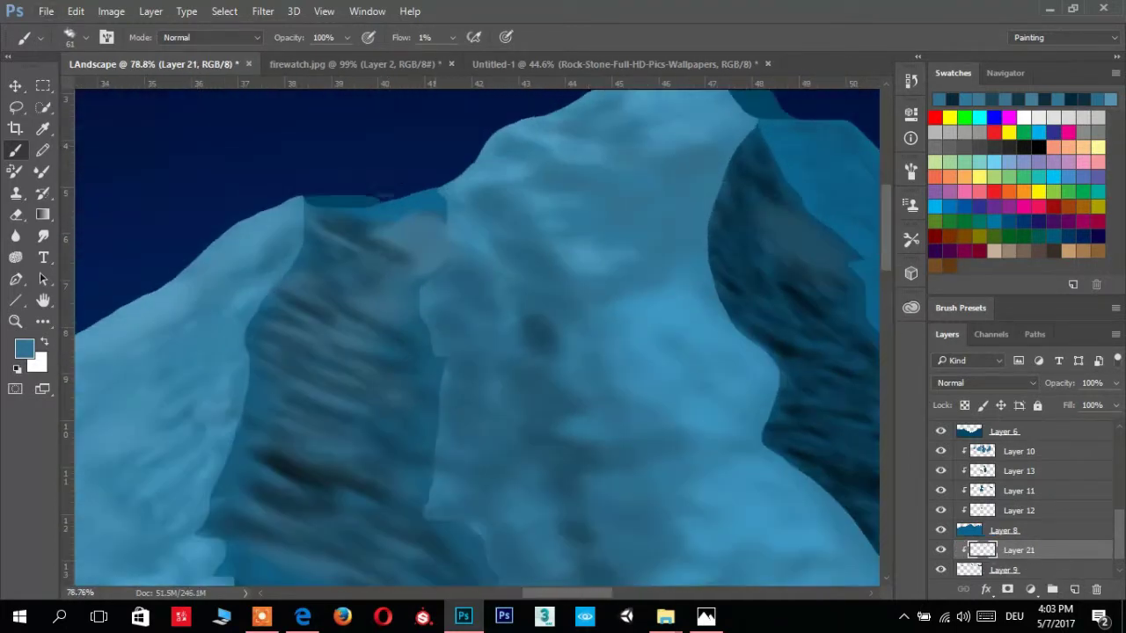
scroll(234, 334, "down", 2)
Look over the canvas, then switch to the Untitled-1 pine-tree document
left_click_drag(578, 196, 732, 414)
scroll(378, 277, "up", 3)
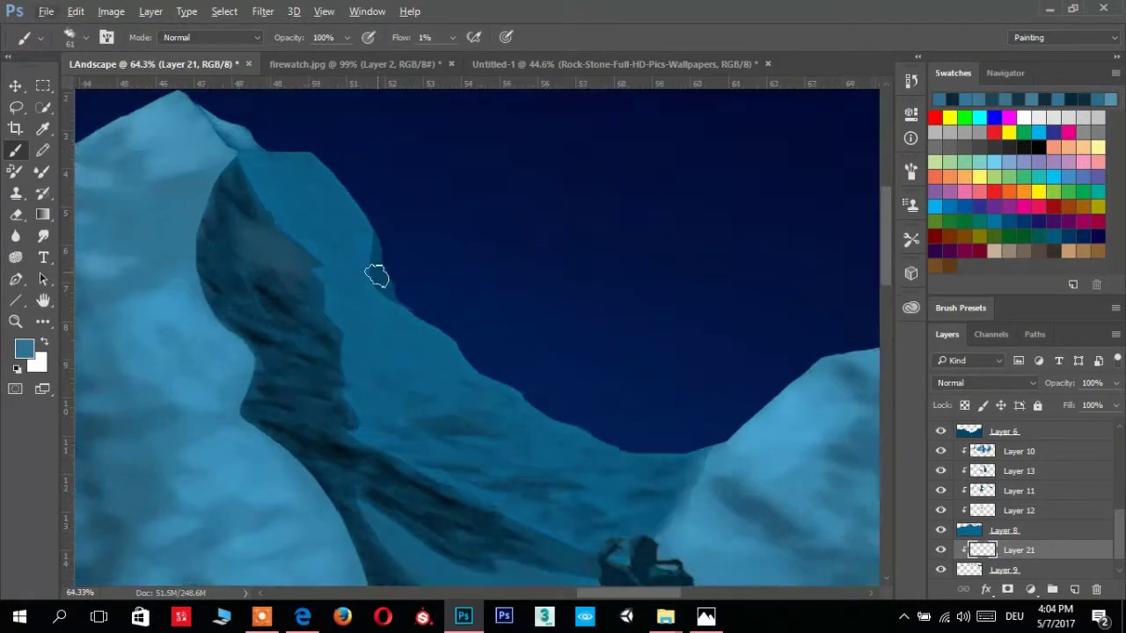
scroll(387, 293, "up", 2)
scroll(371, 268, "down", 2)
scroll(557, 296, "down", 2)
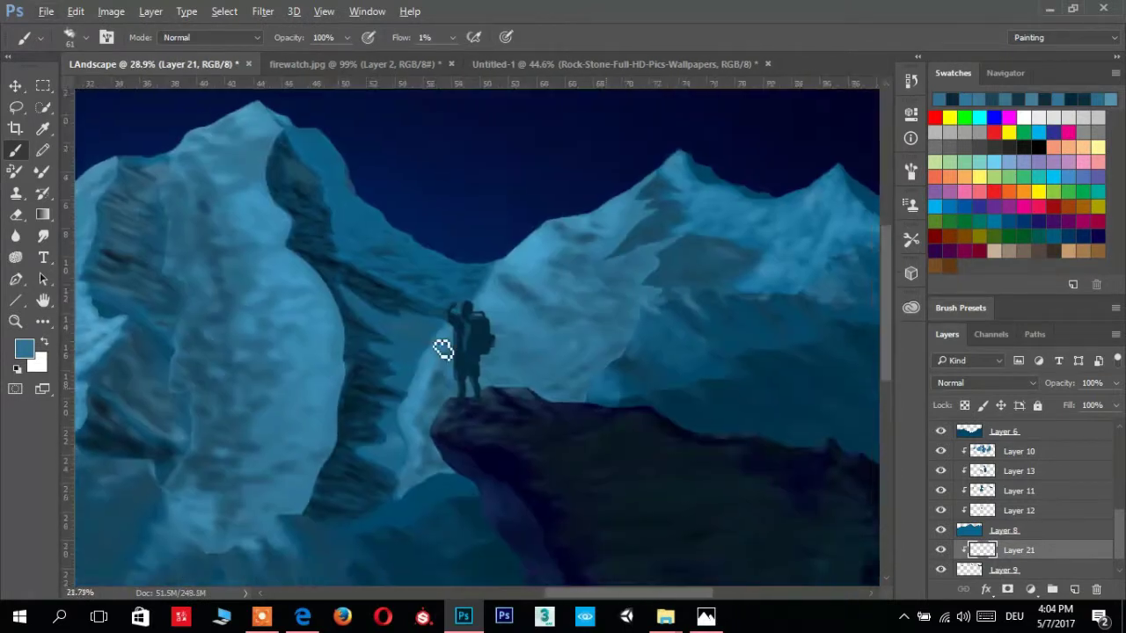
scroll(443, 346, "down", 1)
scroll(446, 354, "down", 1)
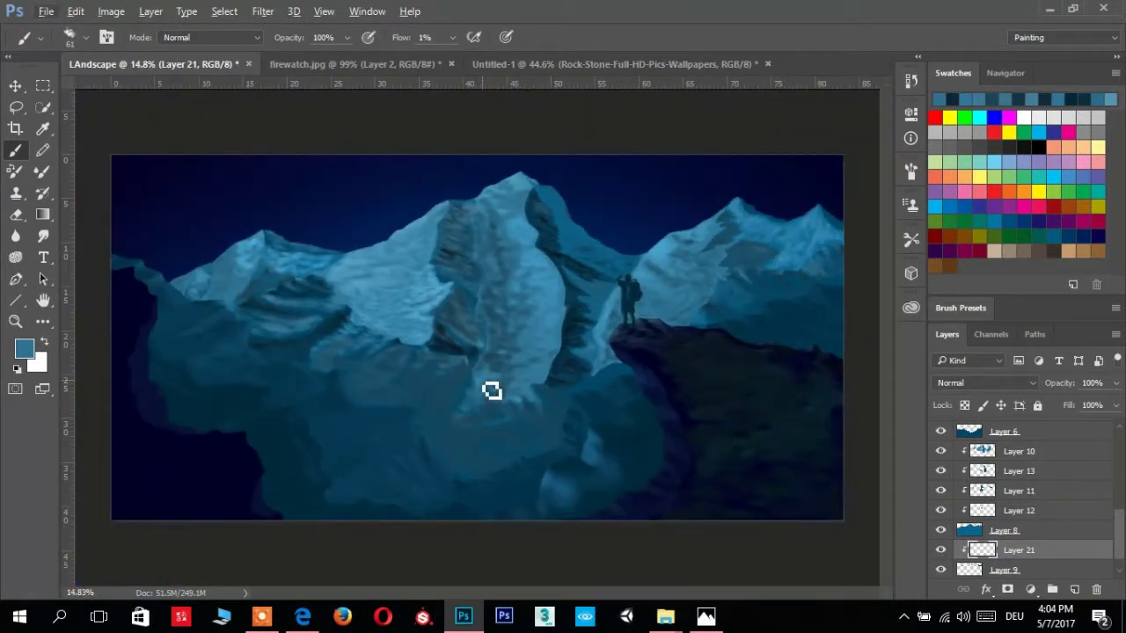
left_click(545, 64)
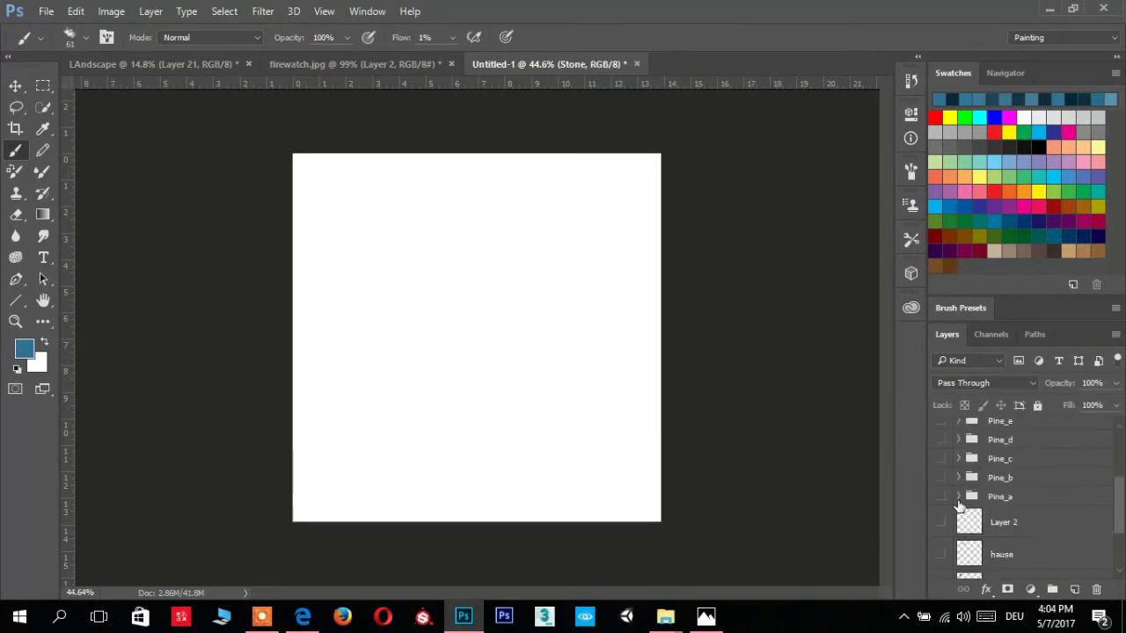
Show the Pine_a group and save the pine tree as a new brush preset
left_click(943, 514)
left_click(75, 11)
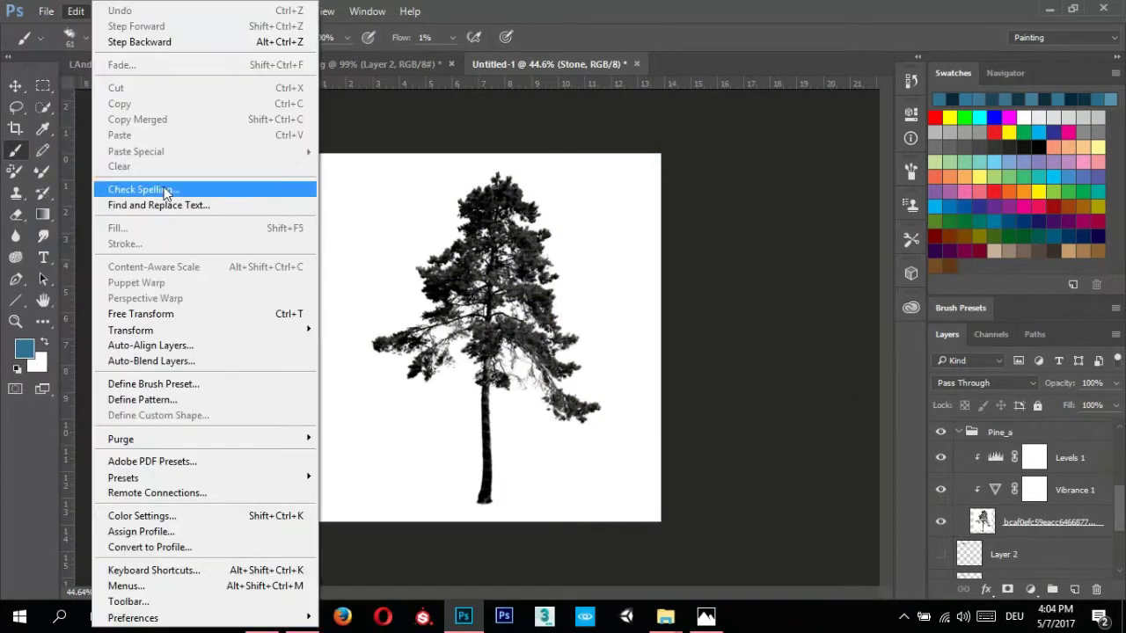
left_click(154, 384)
key("Return")
In the LAndscape document, add an empty Layer 22 and reset colours to black foreground
left_click(150, 63)
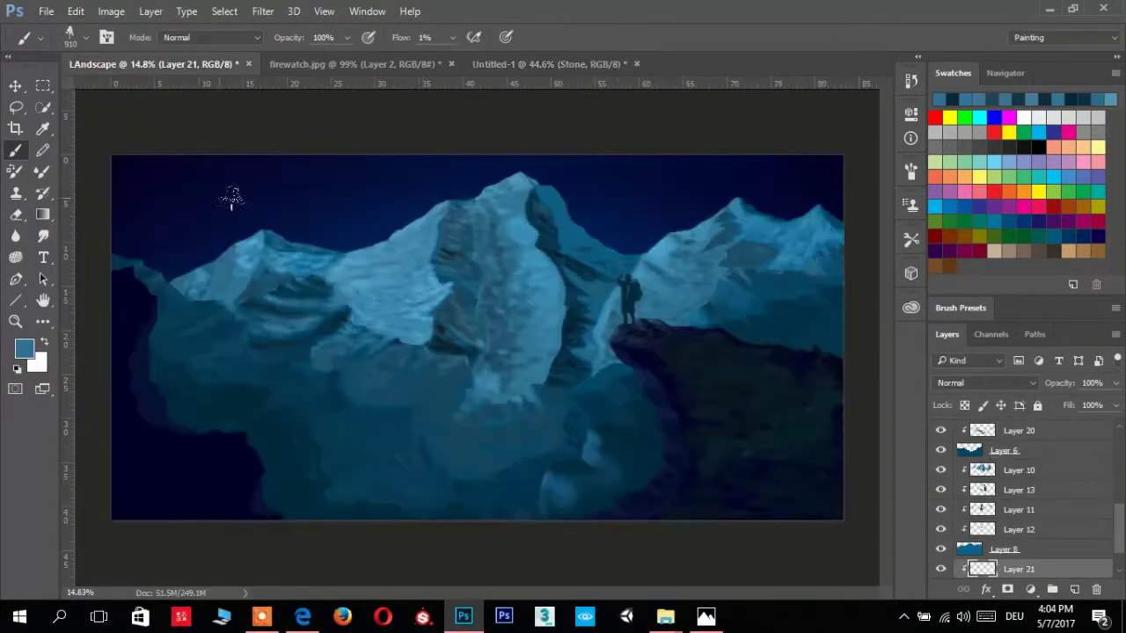
scroll(982, 479, "up", 5)
left_click(1018, 448)
left_click(941, 510)
left_click(941, 510)
key("ctrl+shift+alt+n")
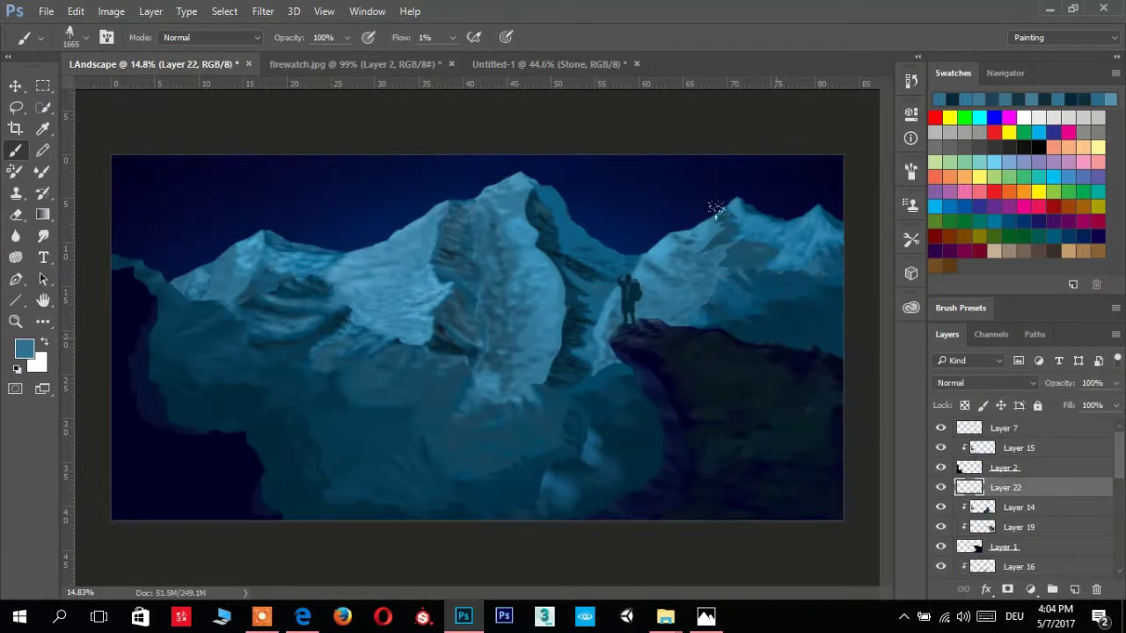
scroll(710, 177, "up", 1, "alt")
key("d")
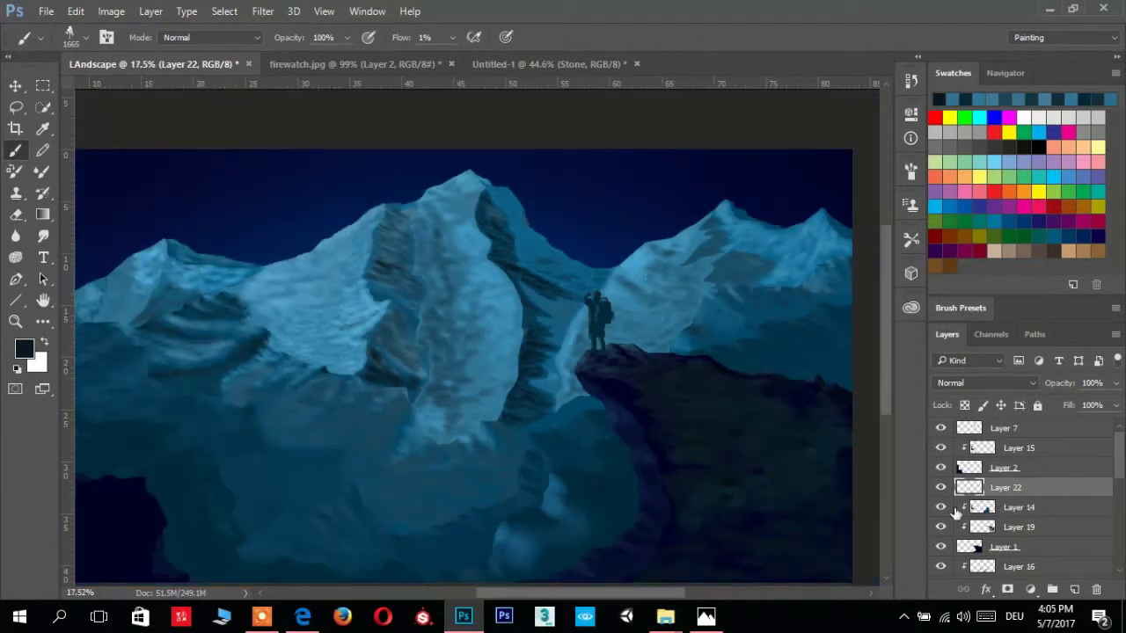
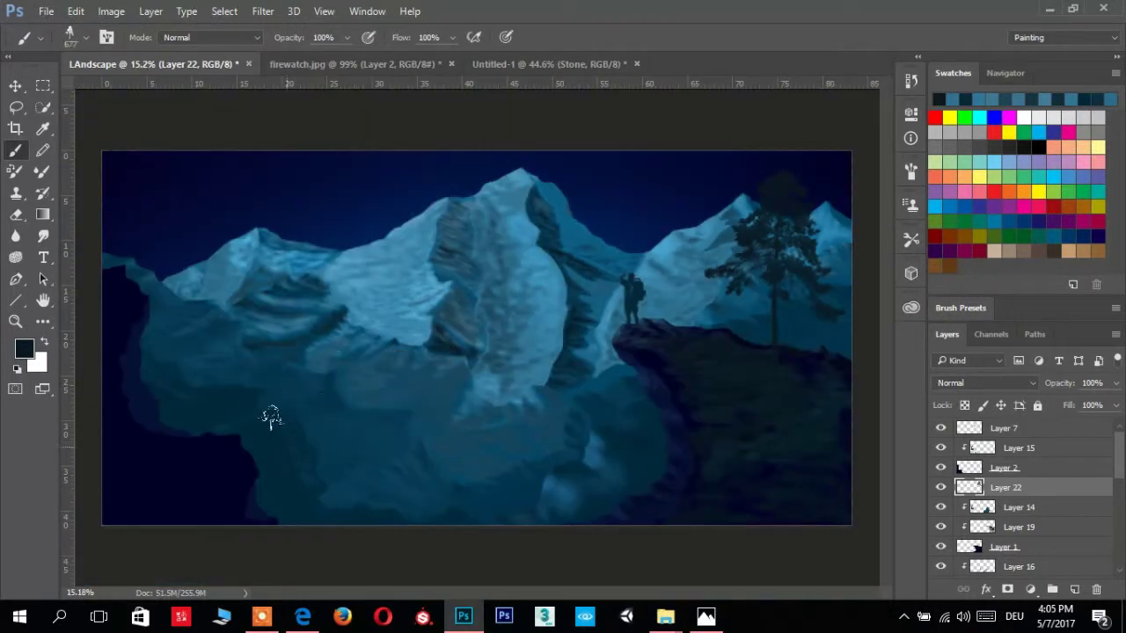
Stamp a dark pine on the left slope and define the Pine_a tree as a brush preset
left_click(199, 379)
left_click(519, 64)
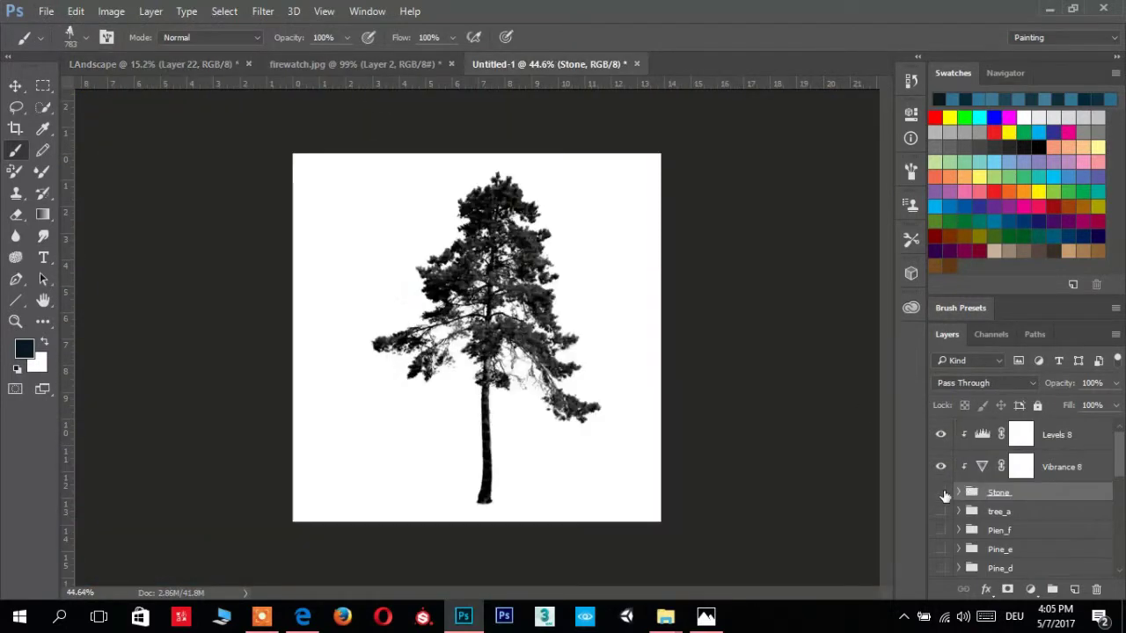
scroll(948, 493, "down", 2)
left_click(999, 452)
left_click(941, 457)
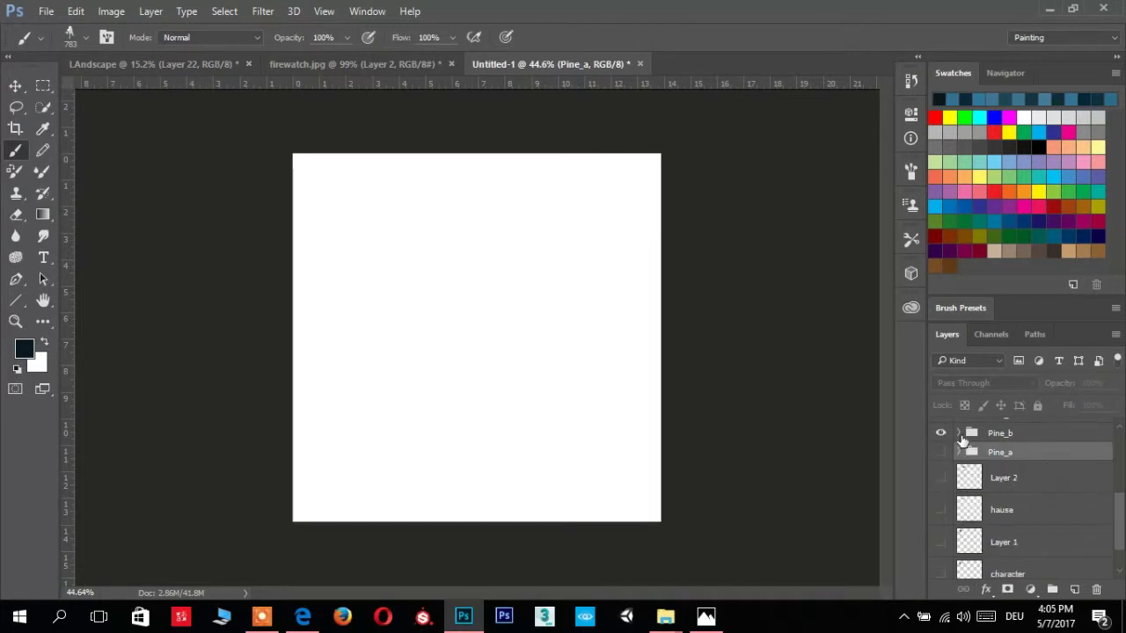
left_click(941, 523)
left_click(75, 10)
left_click(132, 395)
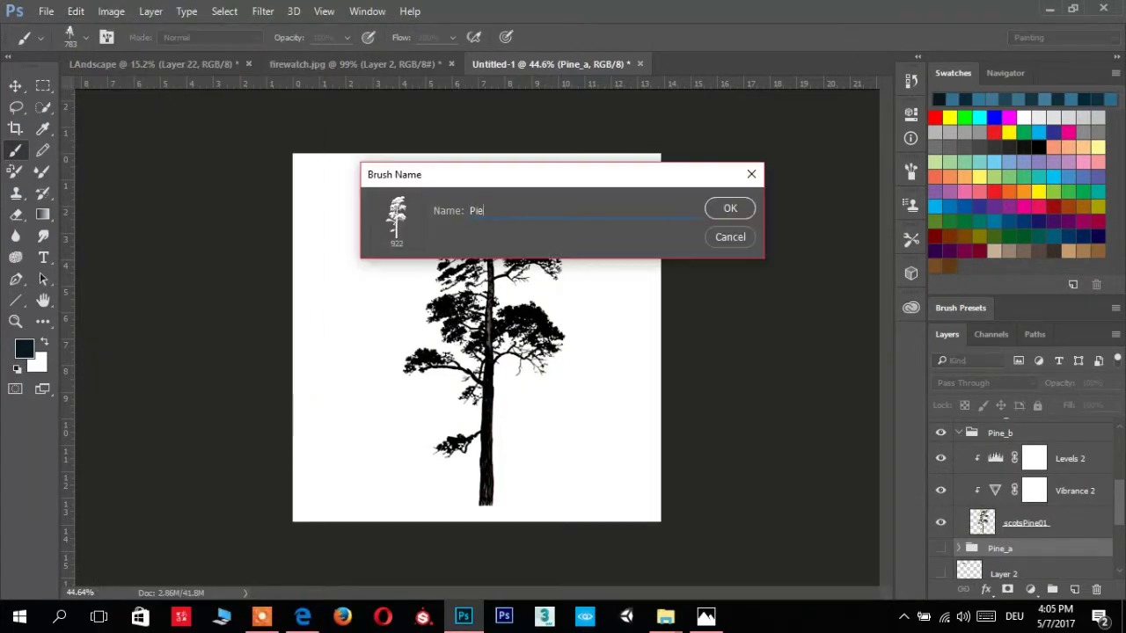
key("Return")
left_click(154, 64)
Replace the first pine stamp with a taller pine on the left slope
scroll(119, 231, "up", 1)
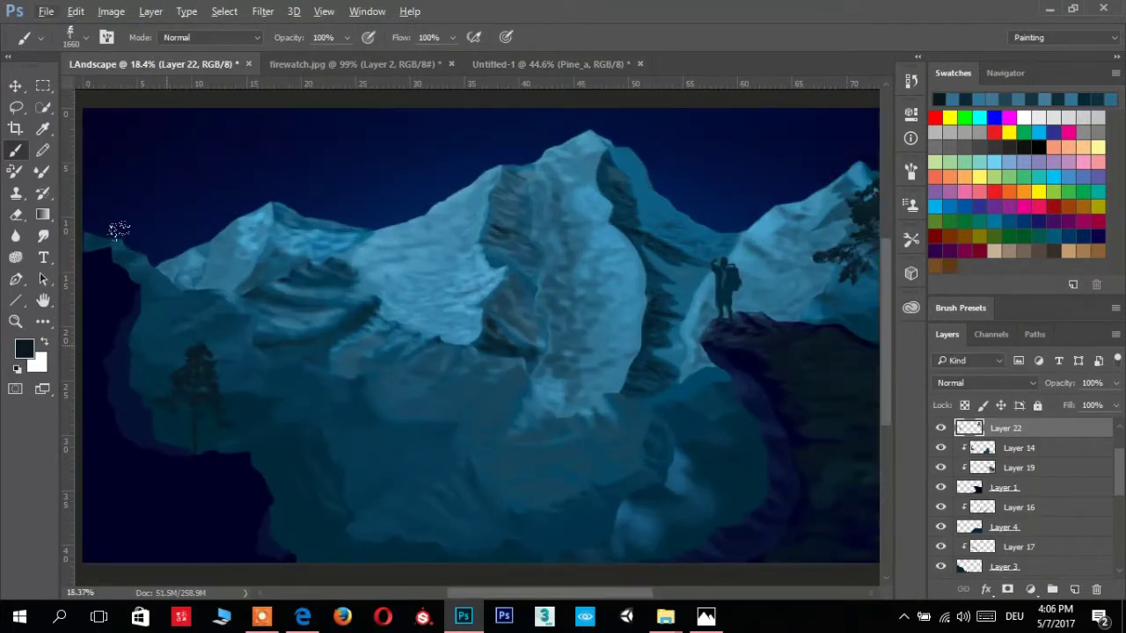
key("ctrl+z")
left_click(211, 249)
scroll(115, 352, "down", 1)
scroll(238, 340, "up", 4)
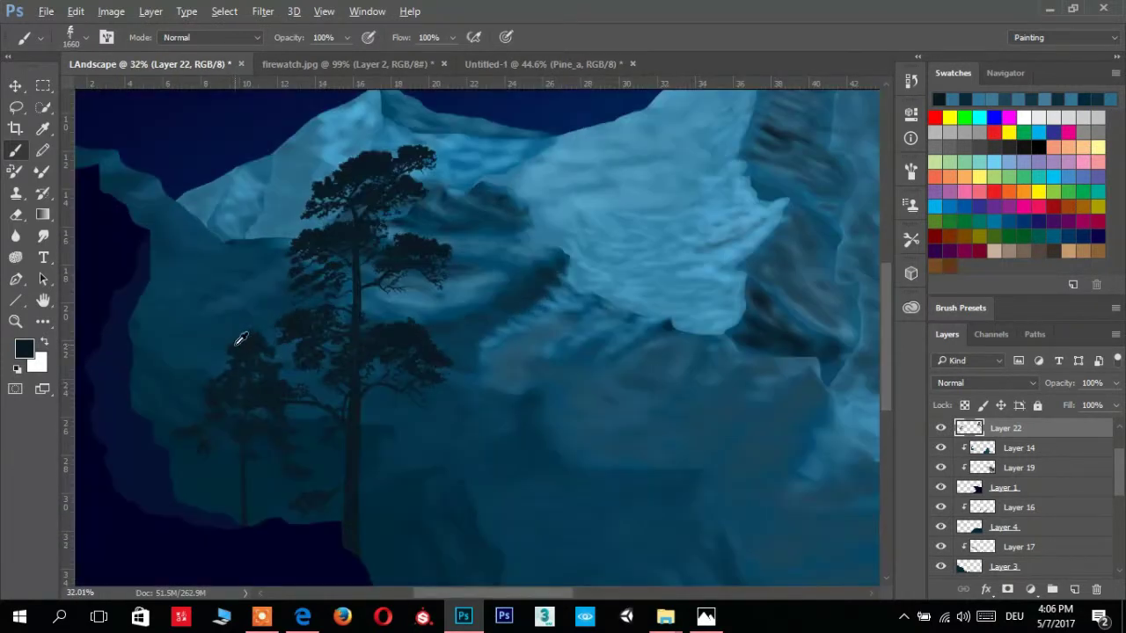
scroll(414, 322, "down", 1)
scroll(415, 322, "down", 3)
Define the Pine_c tree's image layer as a new Pine brush preset
left_click(529, 64)
left_click(940, 470)
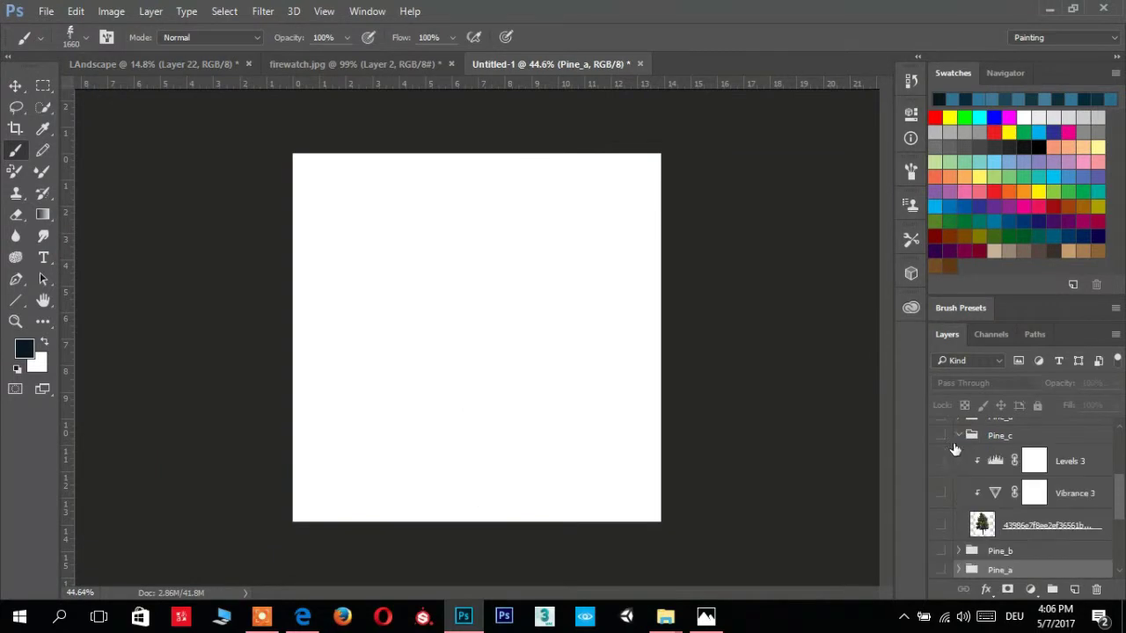
left_click(940, 435)
left_click(76, 11)
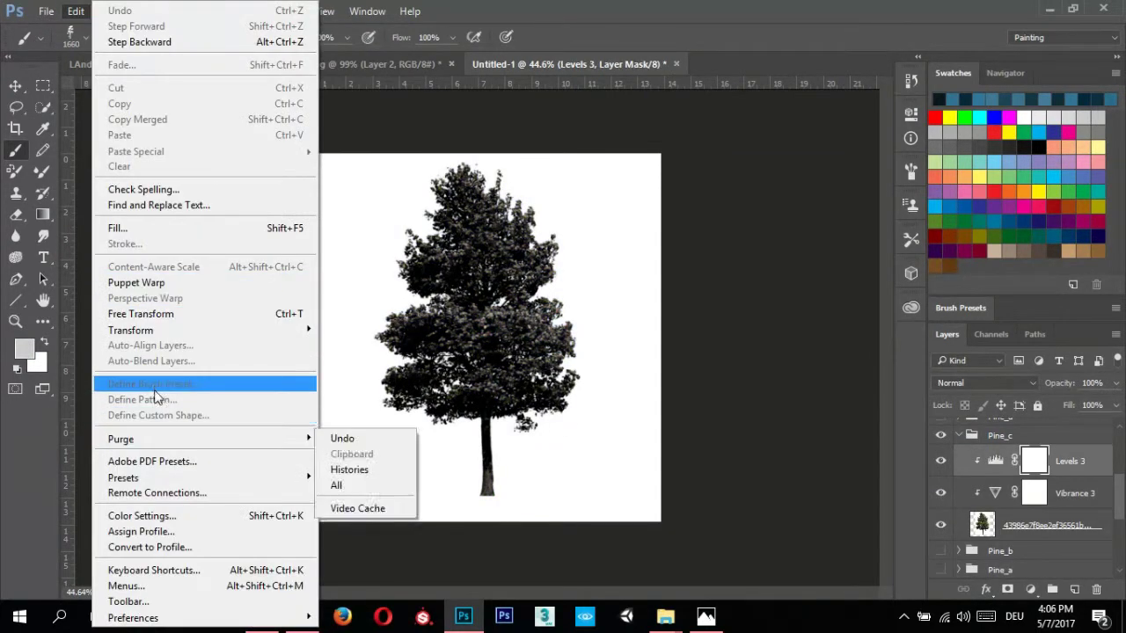
left_click(1038, 525)
left_click(75, 11)
left_click(141, 465)
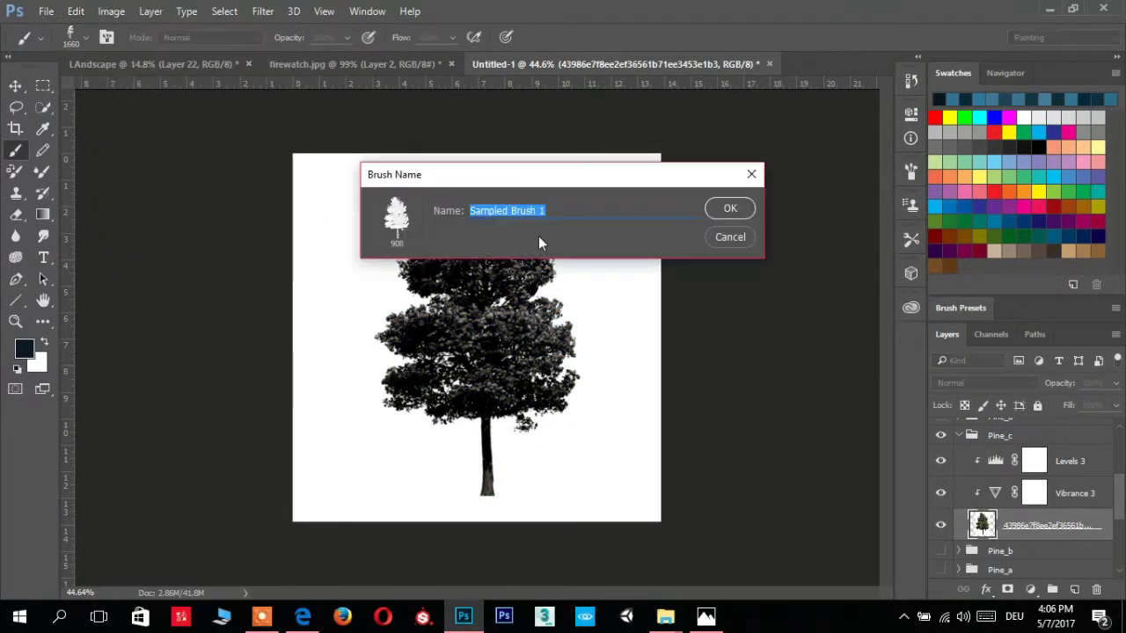
key("Return")
left_click(154, 64)
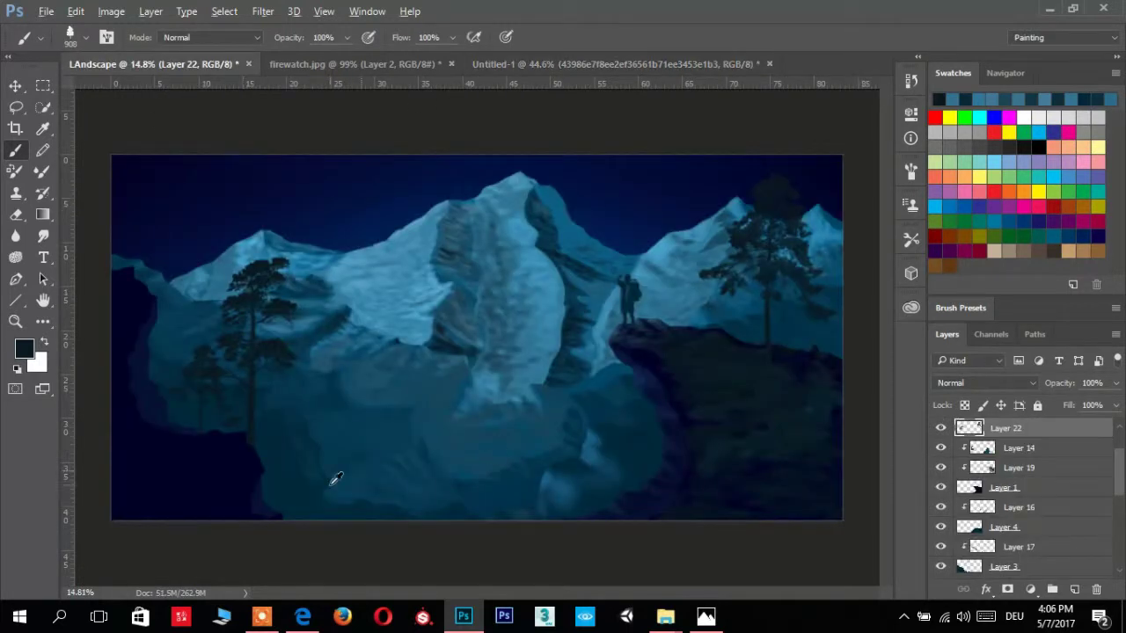
Paint a dark mass of pines across the lower-left slope and pick another tree brush
scroll(335, 479, "up", 3)
scroll(1029, 457, "up", 2)
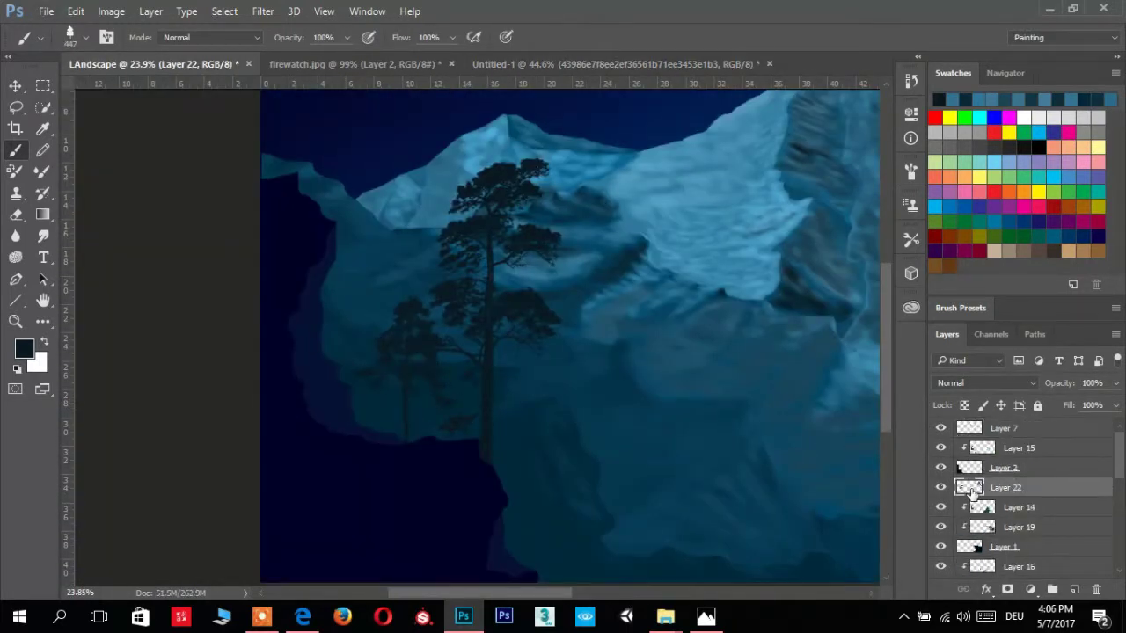
scroll(305, 357, "down", 4)
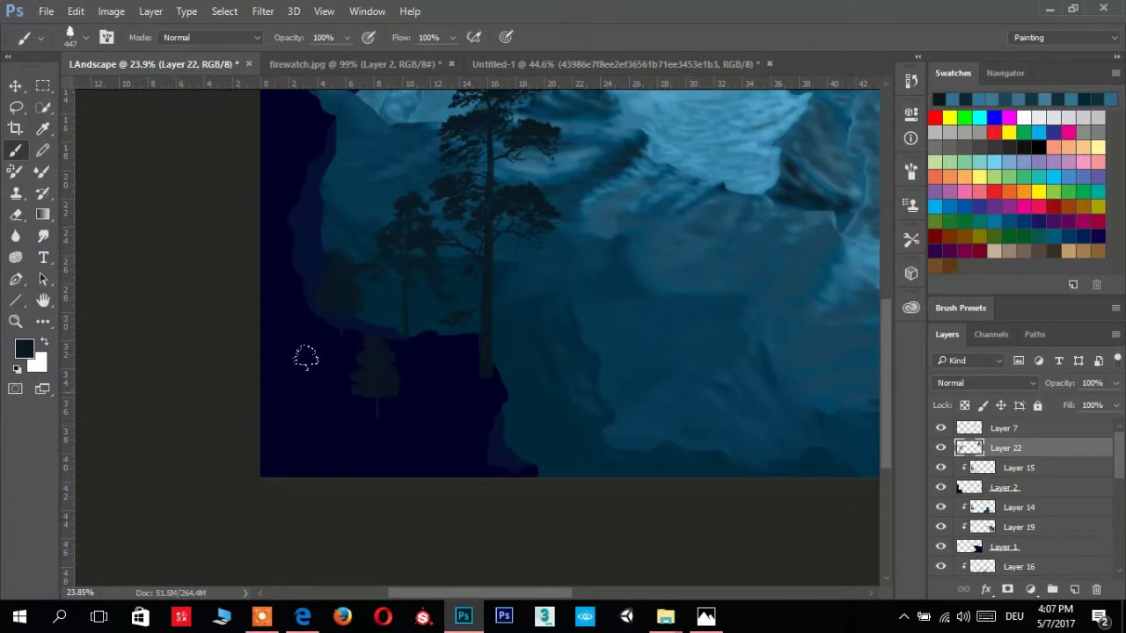
mouse_move(269, 305)
left_mouse_down()
mouse_move(306, 389)
mouse_move(395, 402)
mouse_move(408, 368)
left_mouse_up()
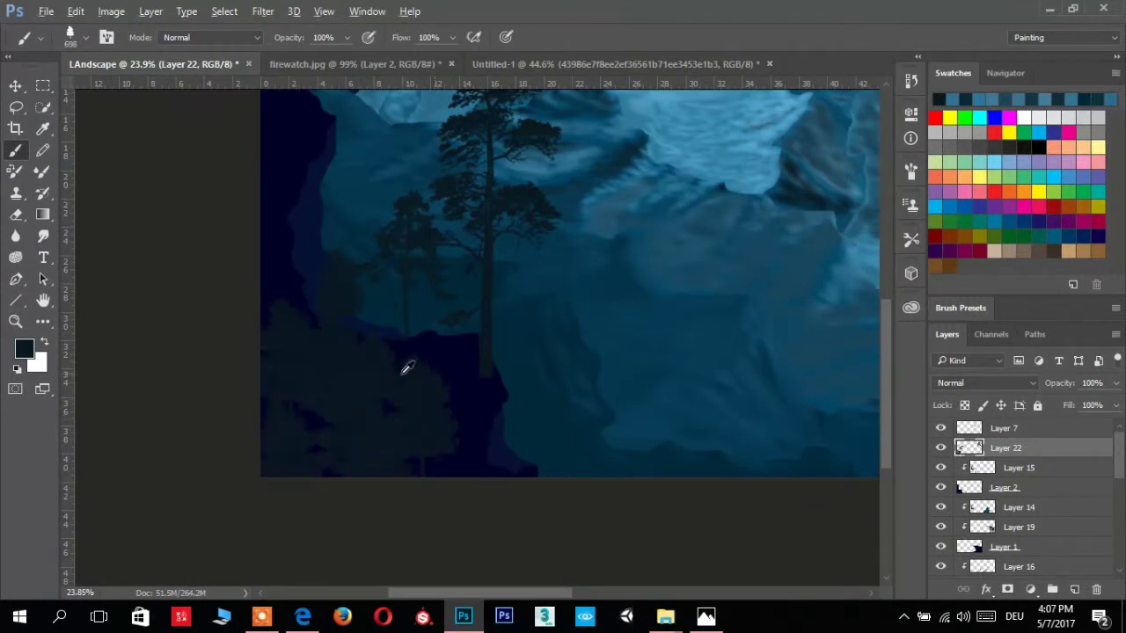
scroll(577, 432, "down", 1)
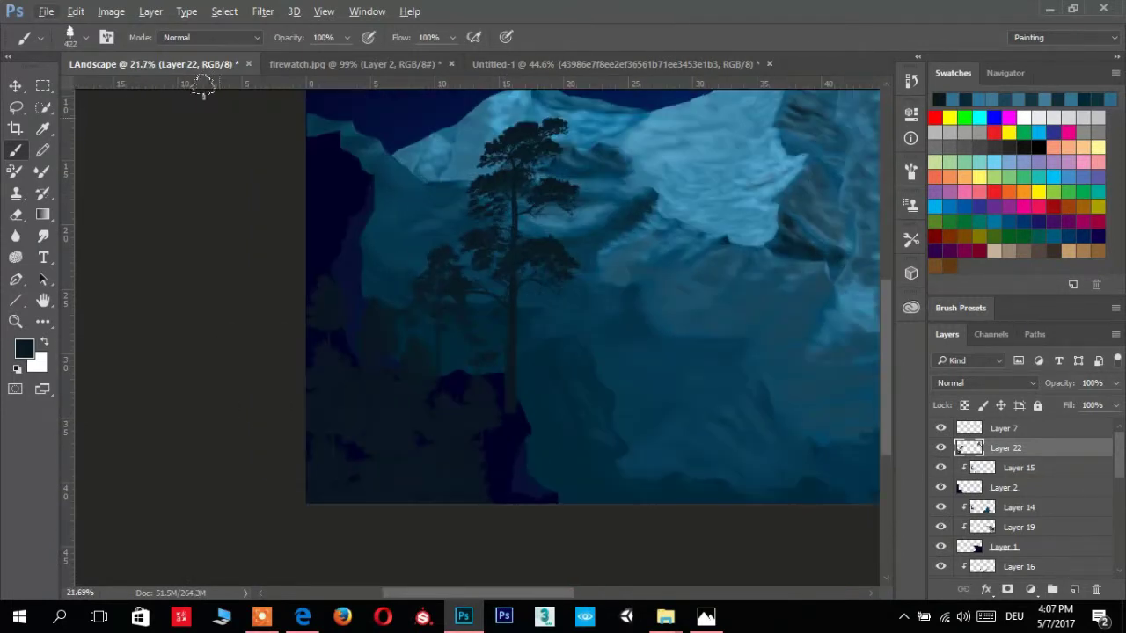
left_click(40, 37)
double_click(193, 318)
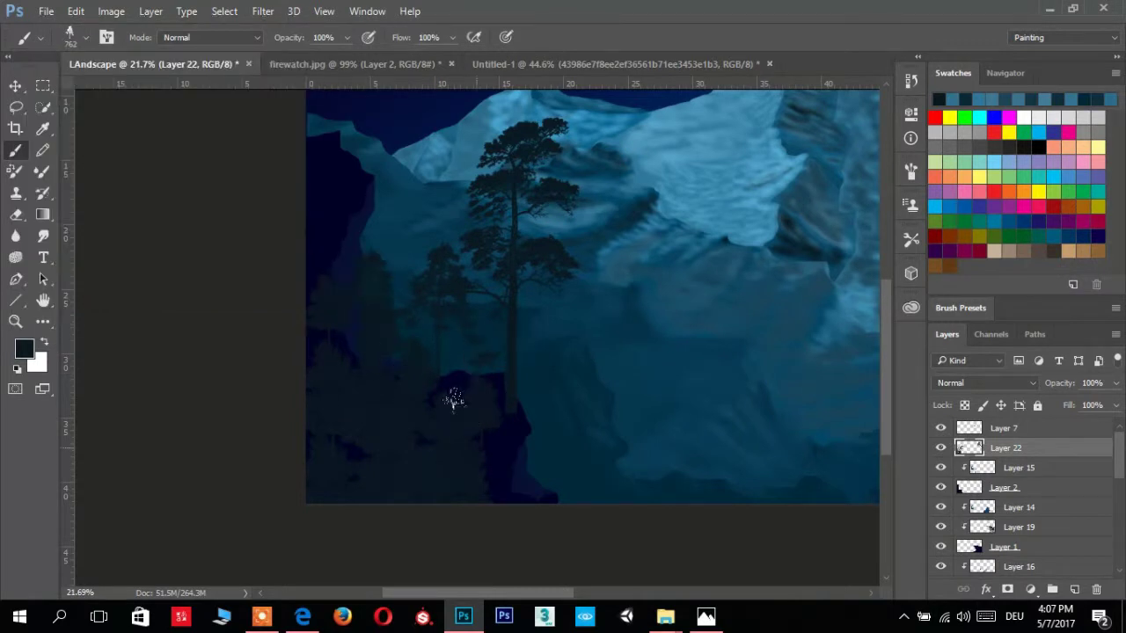
left_click(40, 37)
key("Escape")
scroll(319, 108, "up", 2)
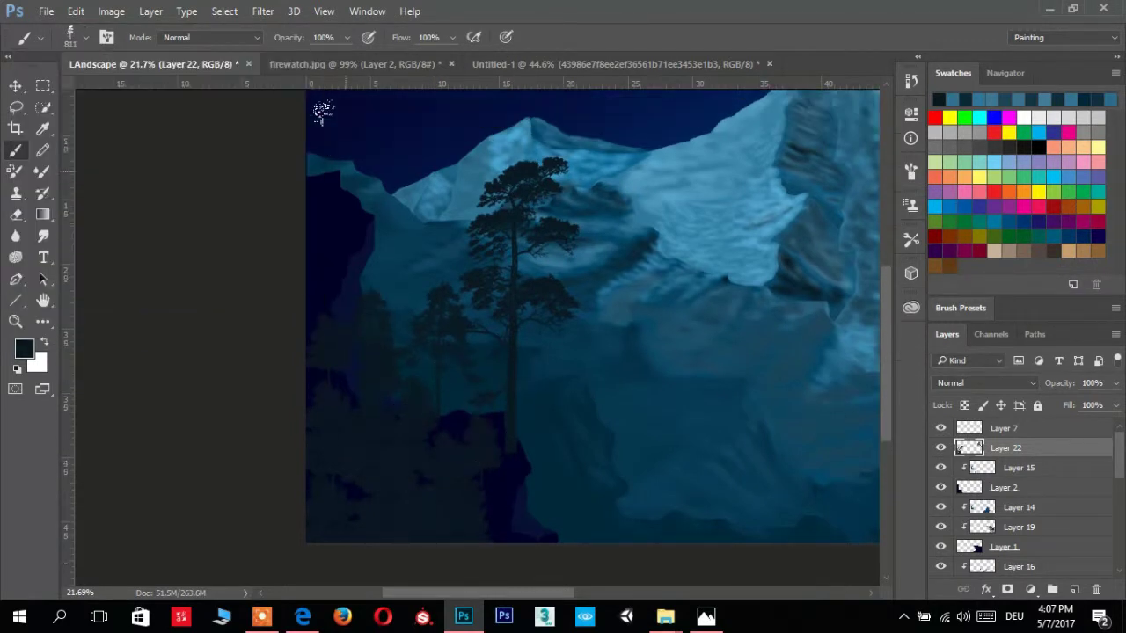
scroll(528, 79, "up", 1)
Define the Pine_d tree from the tree collection as a new brush preset
left_click(615, 64)
left_click(969, 461)
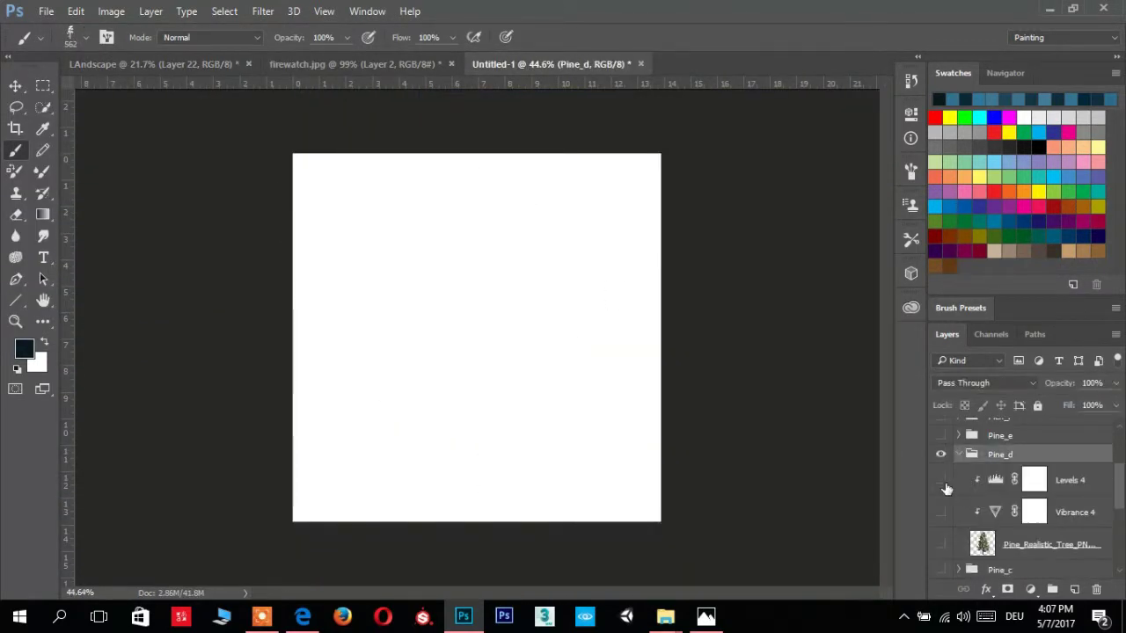
left_click(940, 453)
left_click(75, 10)
left_click(153, 385)
key("Return")
key("ctrl+Tab")
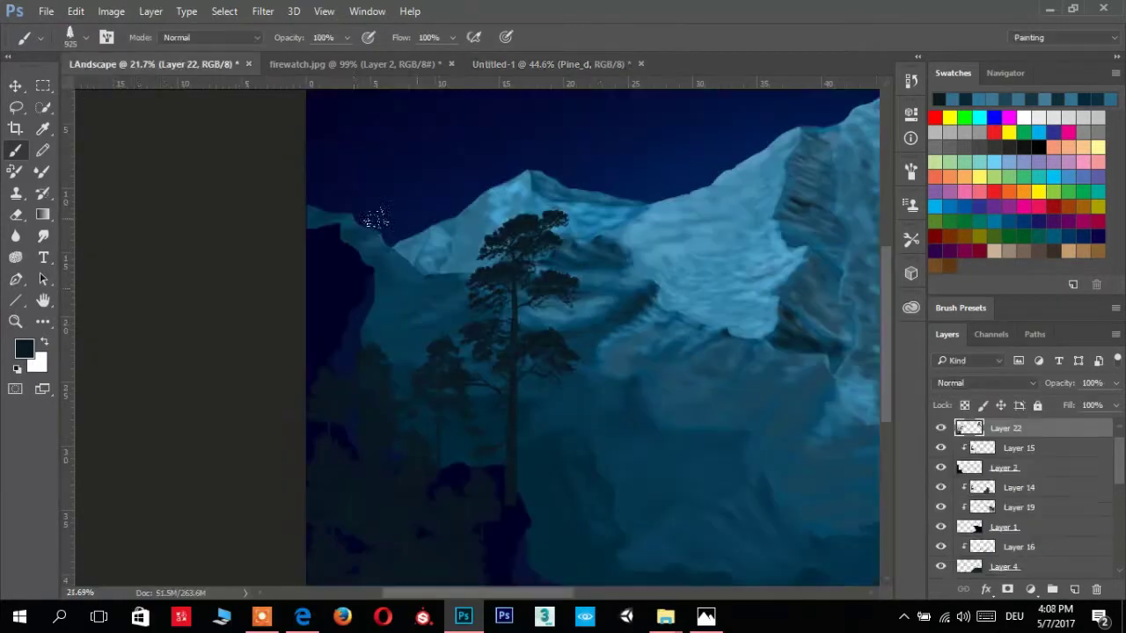
Pan to the painting's lower-right area and choose the 922 tree brush
scroll(351, 228, "up", 3)
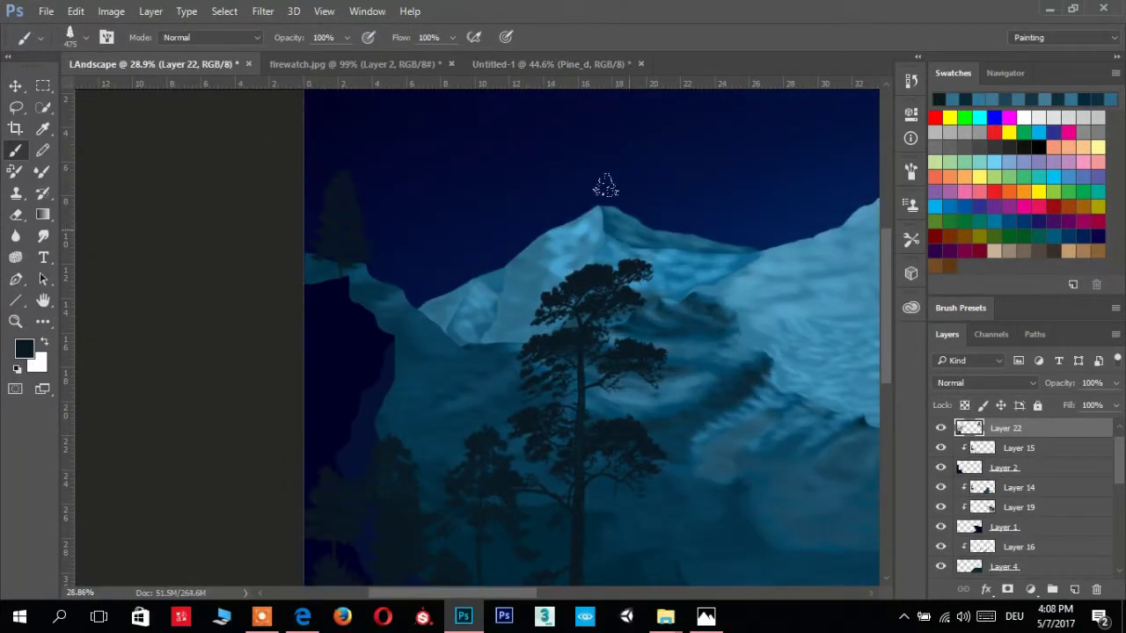
left_click_drag(346, 295, 666, 395)
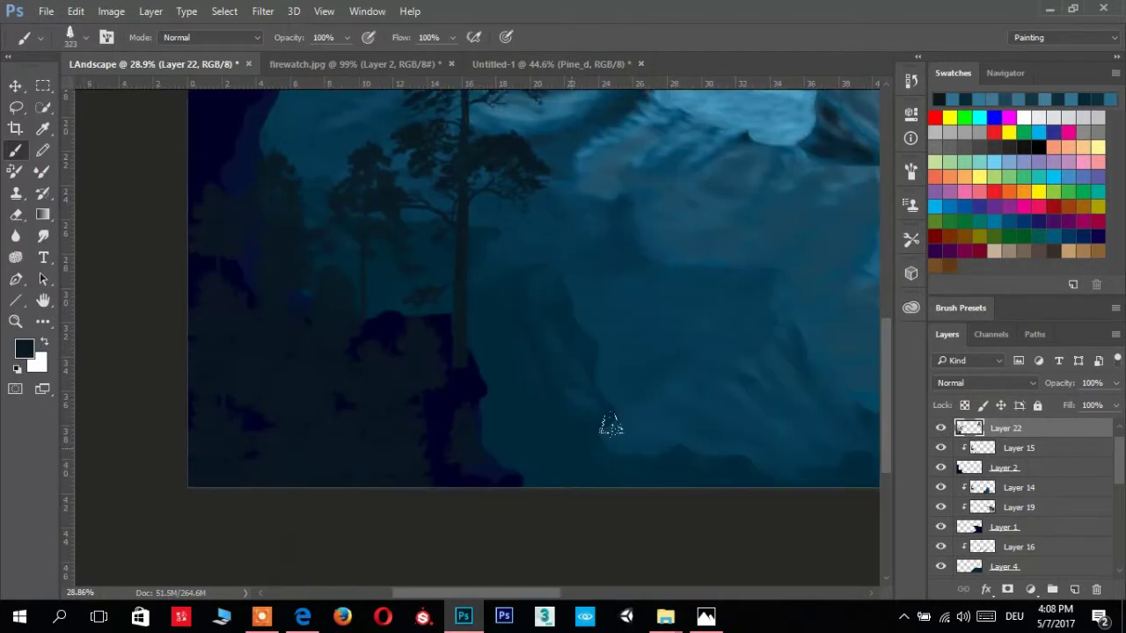
scroll(666, 395, "down", 2)
scroll(535, 189, "down", 2)
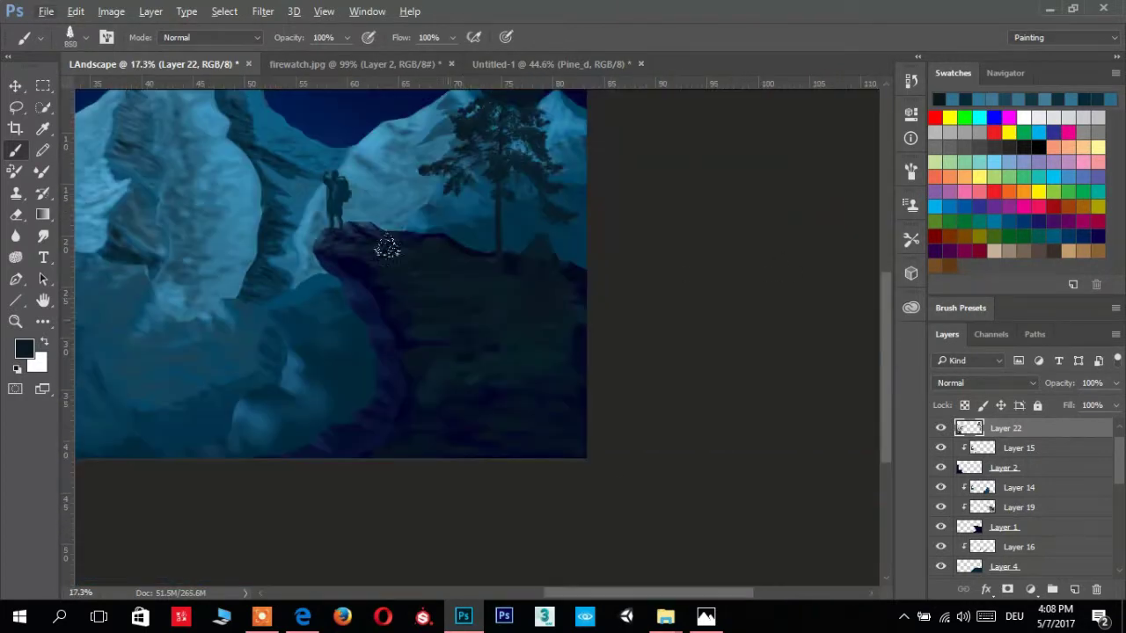
right_click(299, 231)
double_click(216, 293)
Frame the hiker at right, turn on Layer 14 and select Layer 16
scroll(440, 219, "up", 2)
scroll(502, 168, "up", 1)
scroll(453, 390, "down", 2)
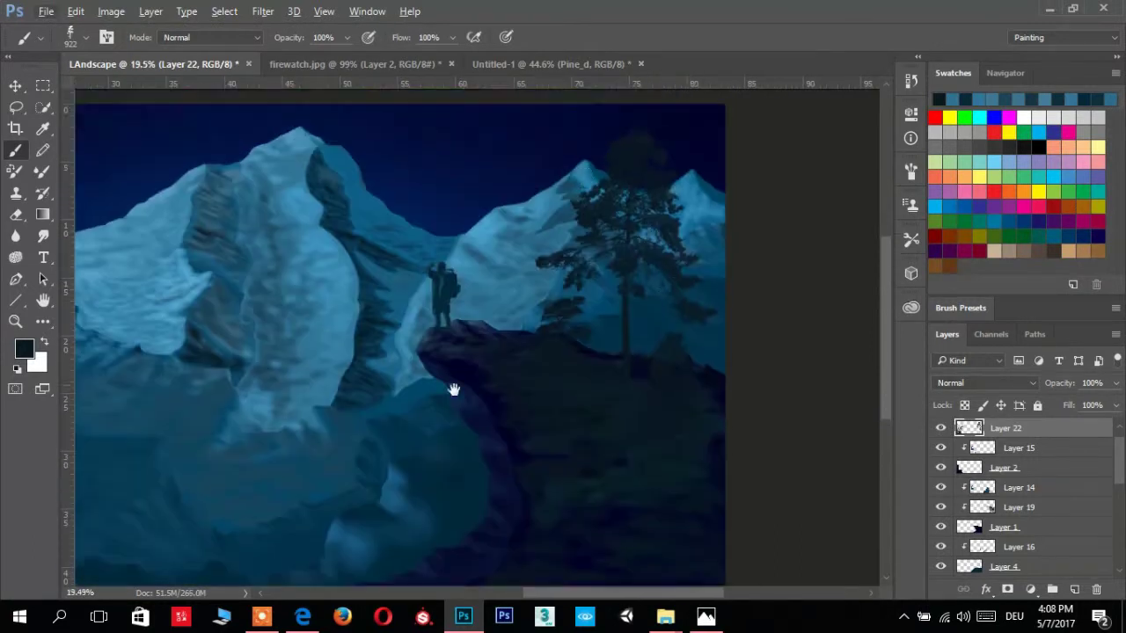
left_click_drag(453, 390, 711, 284)
left_click(940, 488)
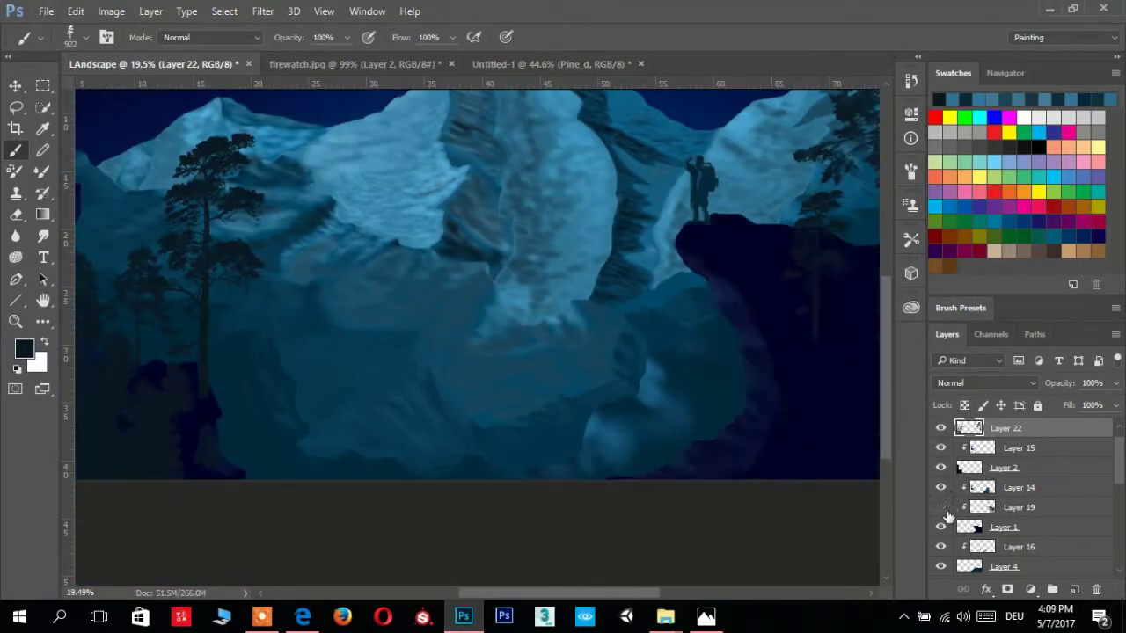
scroll(981, 570, "down", 1)
left_click(987, 507)
Add a new layer above Layer 16 and define the visible tree as brush 'Pine_d'
left_click(1074, 589)
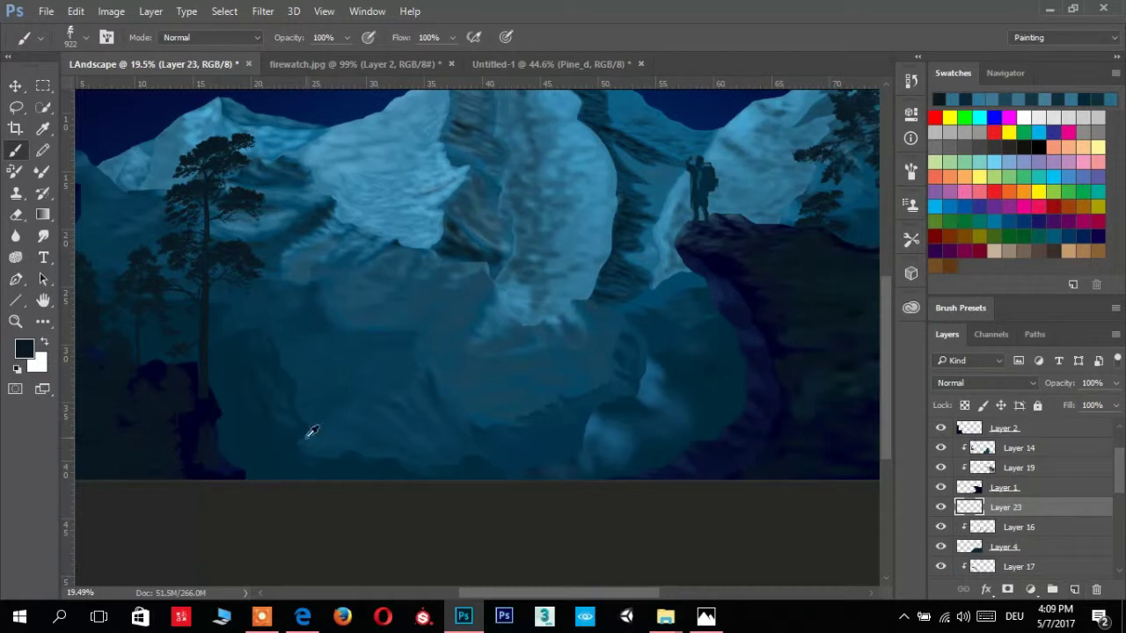
left_click(550, 63)
left_click(940, 506)
left_click(76, 10)
left_click(153, 383)
type("Pine_d")
key("Return")
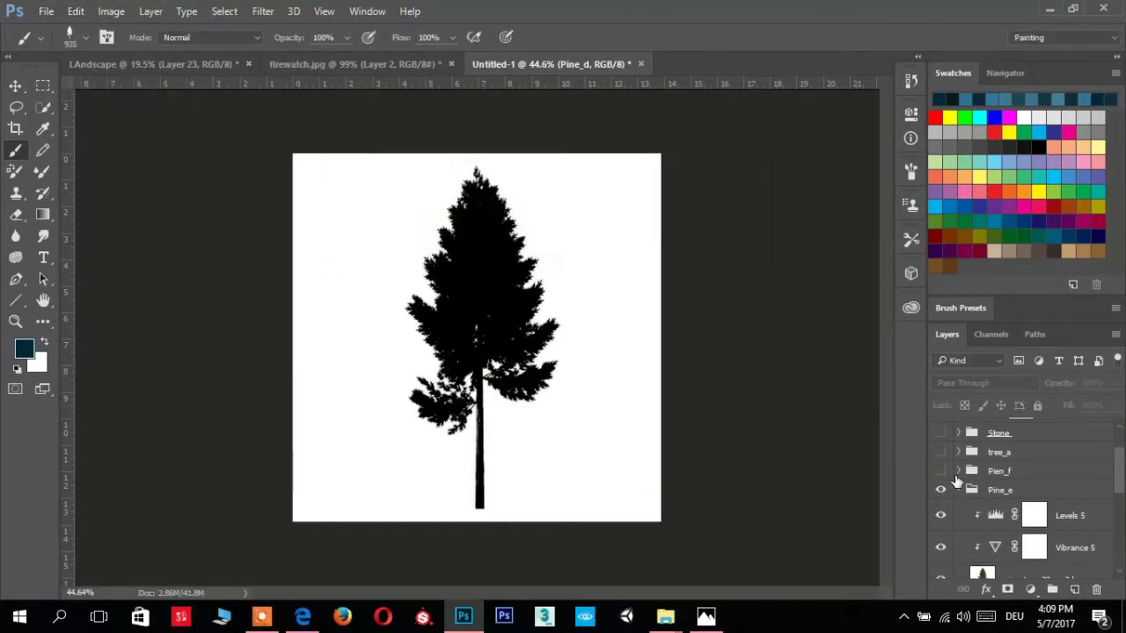
Define the Pien_f spruce as a brush preset, then hide and collapse its group
left_click(959, 472)
left_click(940, 496)
left_click(940, 472)
left_click(939, 560)
left_click(940, 529)
left_click(75, 10)
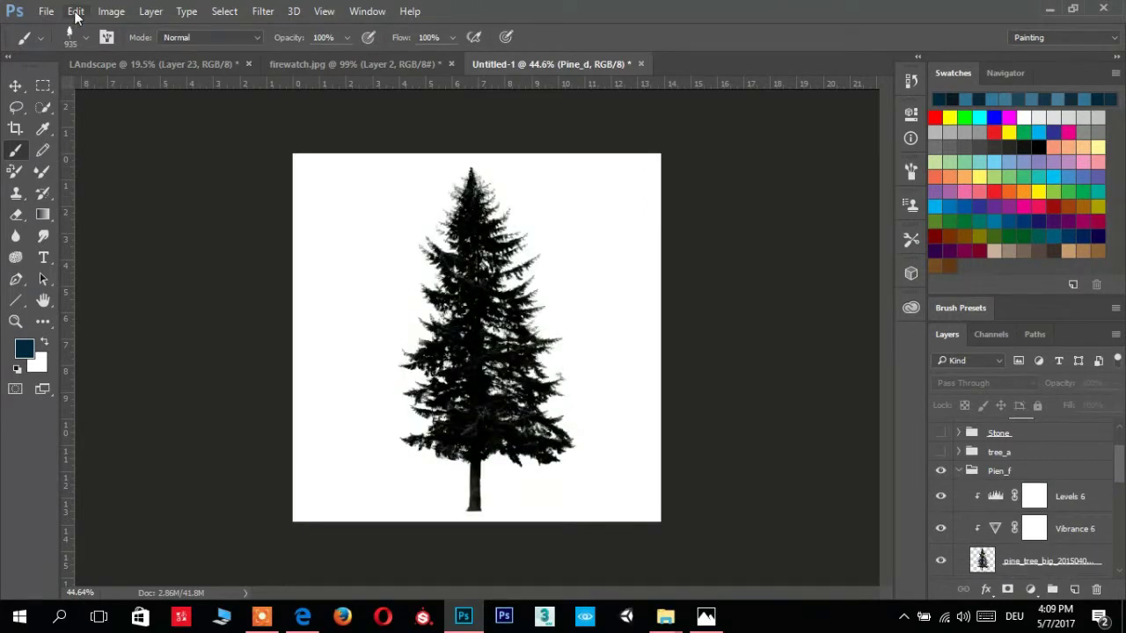
left_click(264, 384)
left_click(730, 207)
left_click(959, 471)
Define the tree_a dead tree as a brush named 'Tree'
left_click(958, 451)
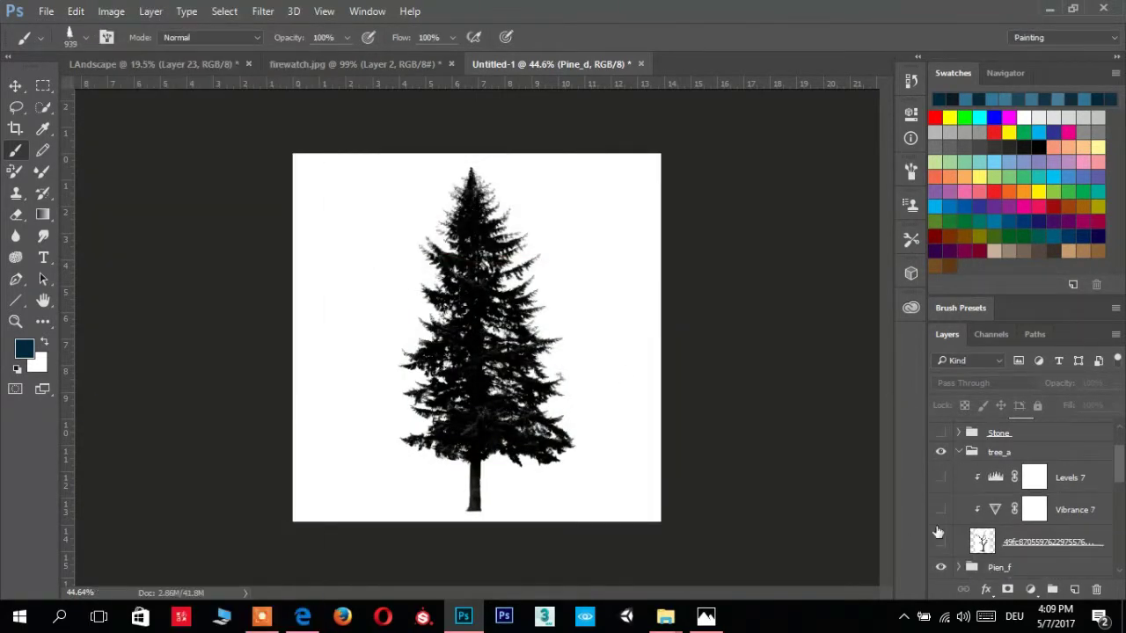
left_click(940, 471)
left_click(940, 451)
left_click(76, 11)
left_click(153, 383)
type("Tree")
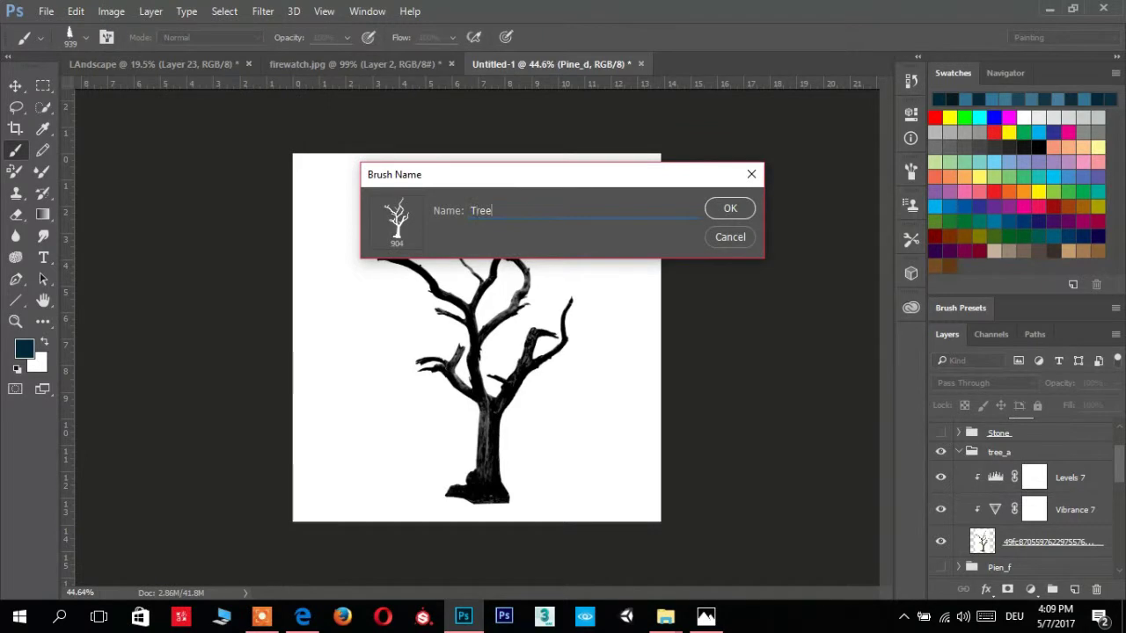
key("Return")
Back in the landscape painting, select a large brush preset
left_click(218, 67)
scroll(755, 166, "up", 2)
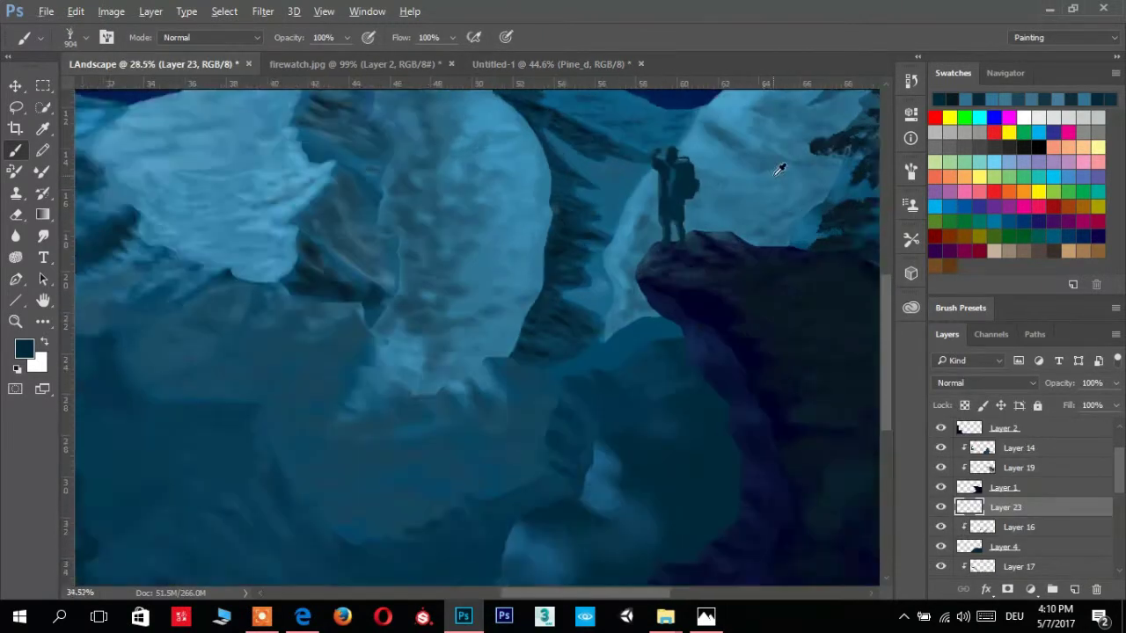
scroll(749, 160, "up", 1)
scroll(537, 306, "down", 3)
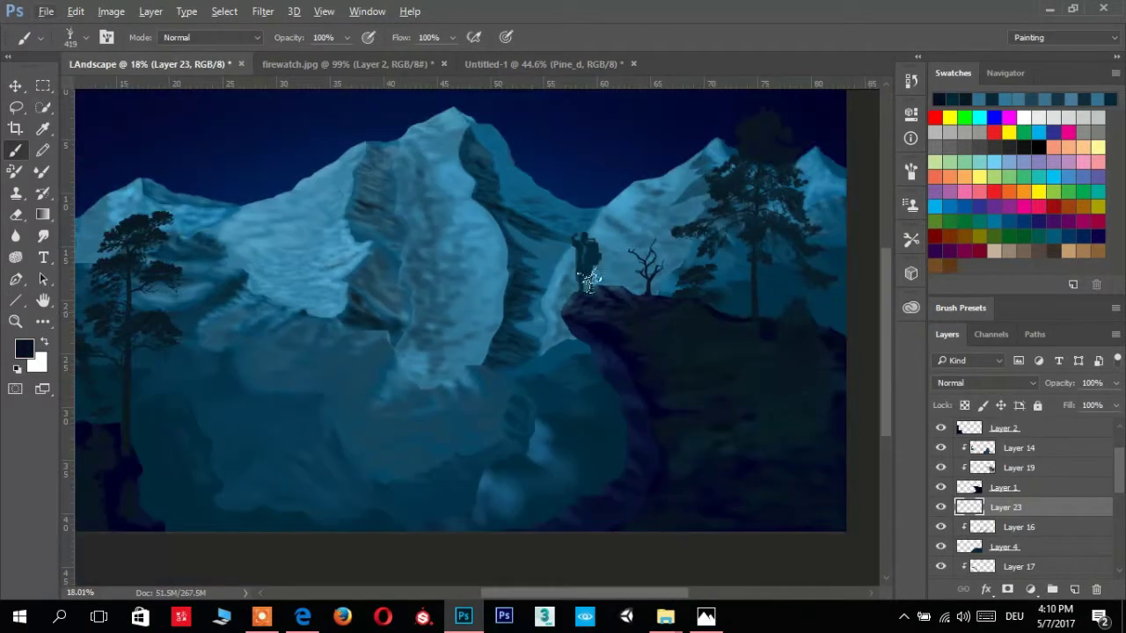
left_click(40, 37)
double_click(88, 318)
scroll(967, 450, "up", 3)
scroll(967, 450, "down", 3)
Set the paint colour to dark teal and make a lower layer active
left_click(309, 499, "alt")
scroll(309, 498, "up", 2, "alt")
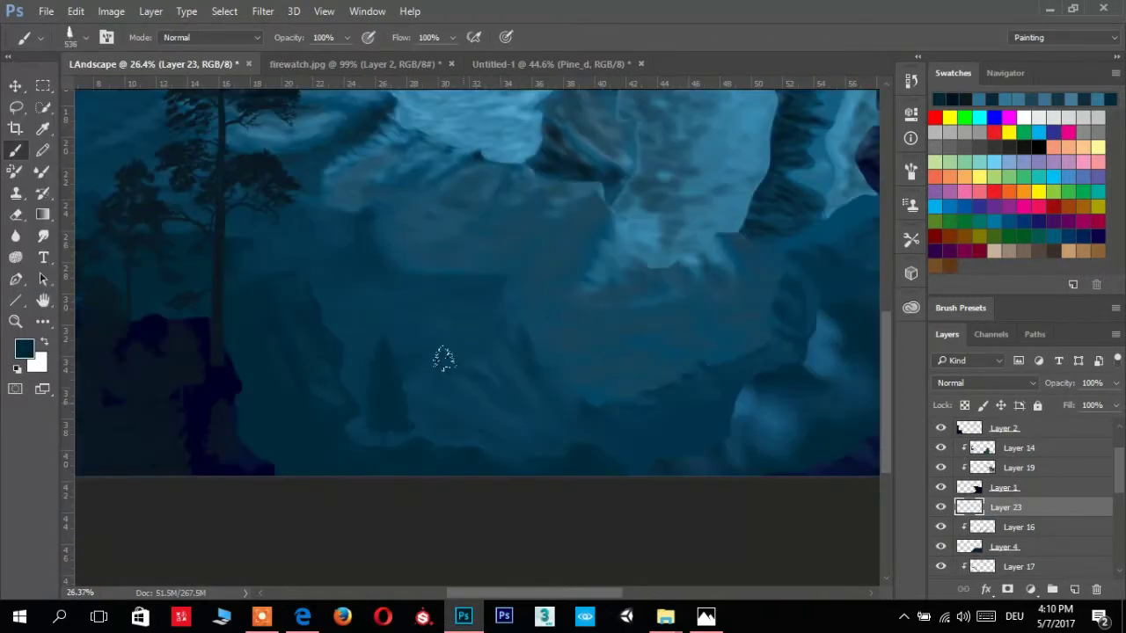
scroll(508, 428, "right", 5)
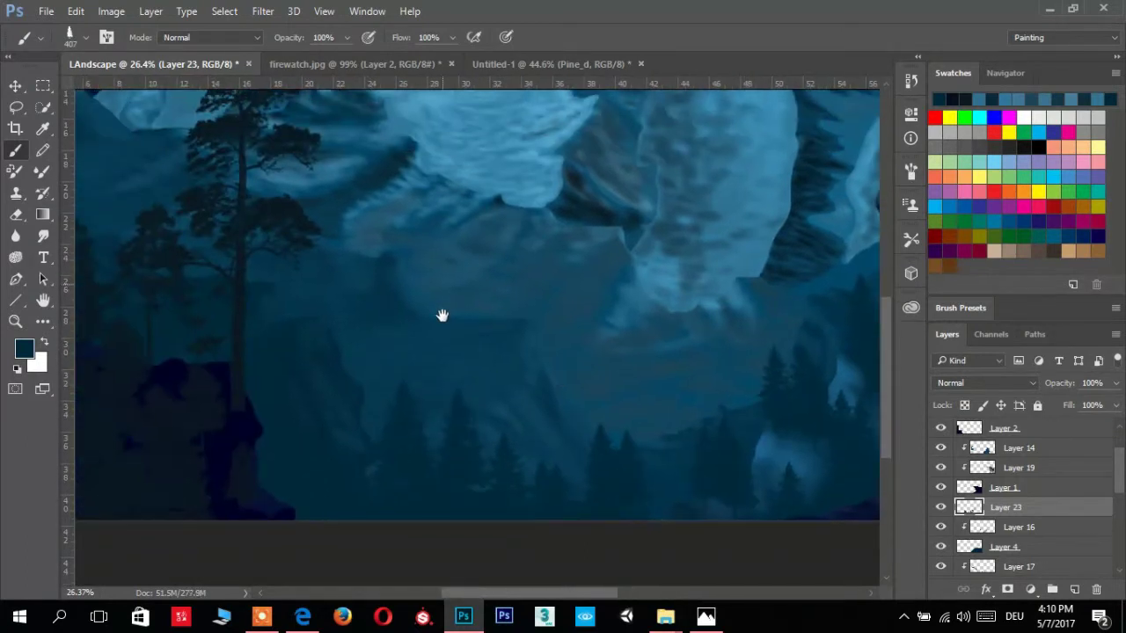
scroll(495, 384, "down", 4, "alt")
scroll(495, 385, "up", 3, "alt")
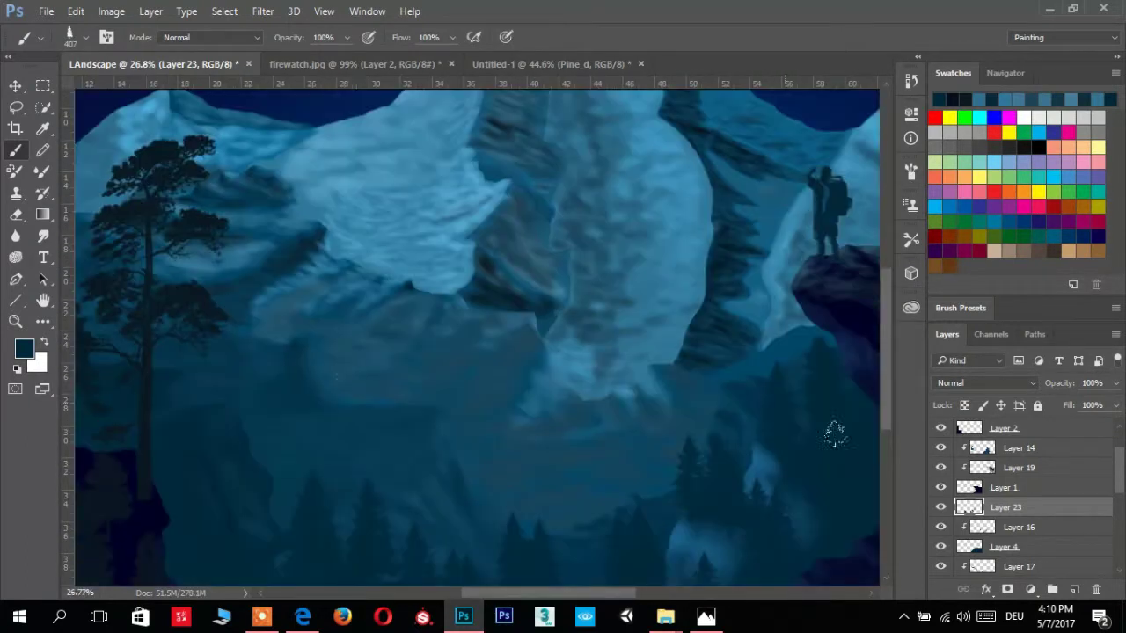
scroll(1011, 510, "down", 1)
left_click(984, 566)
On a new layer, paint misty tree silhouettes into the valley, panning toward the hiker
key("ctrl+shift+alt+n")
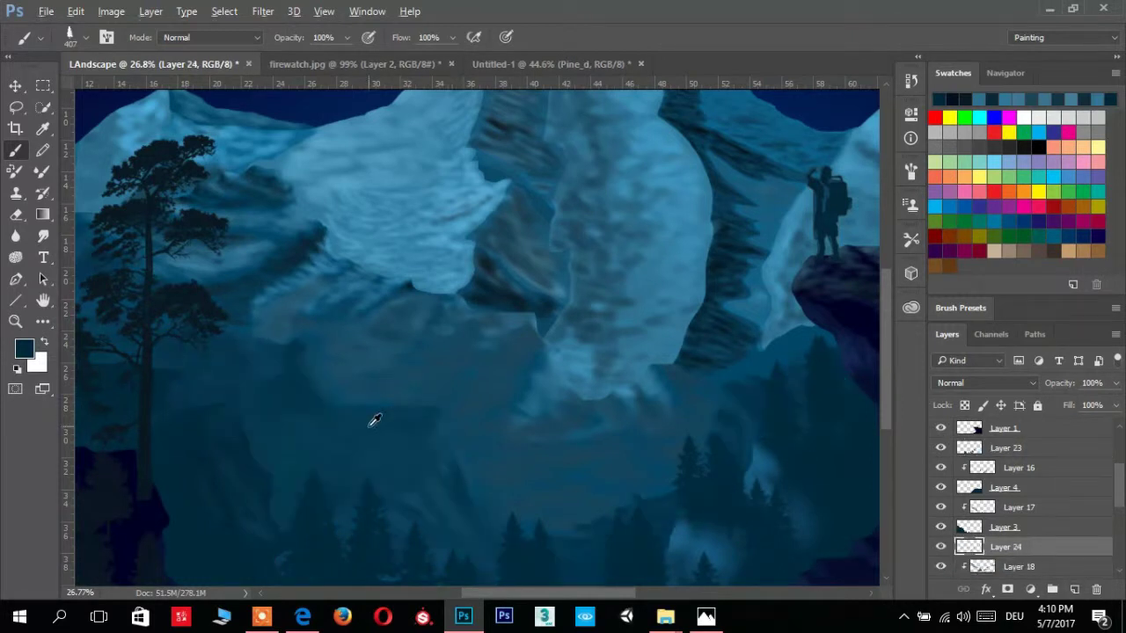
scroll(395, 343, "up", 2, "alt")
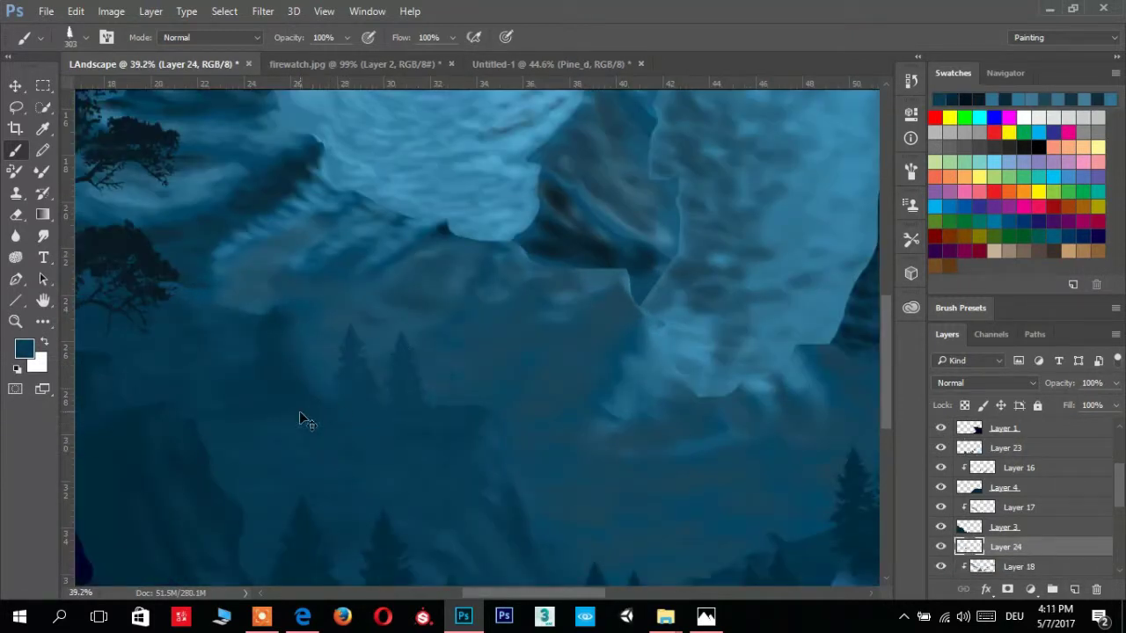
key("Return")
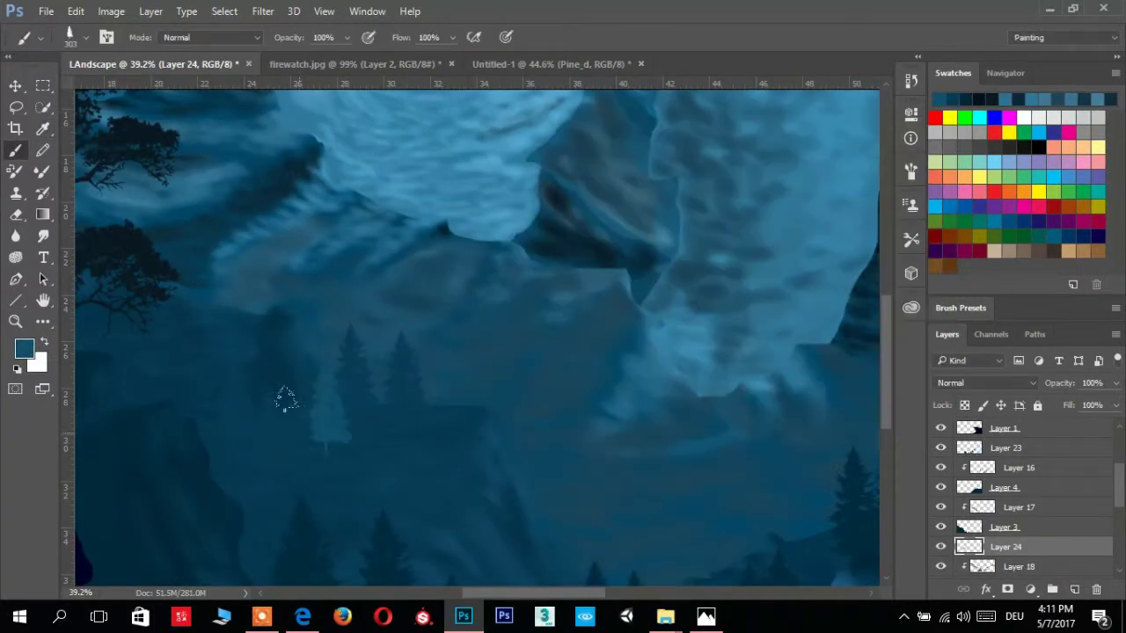
left_click_drag(257, 312, 227, 270)
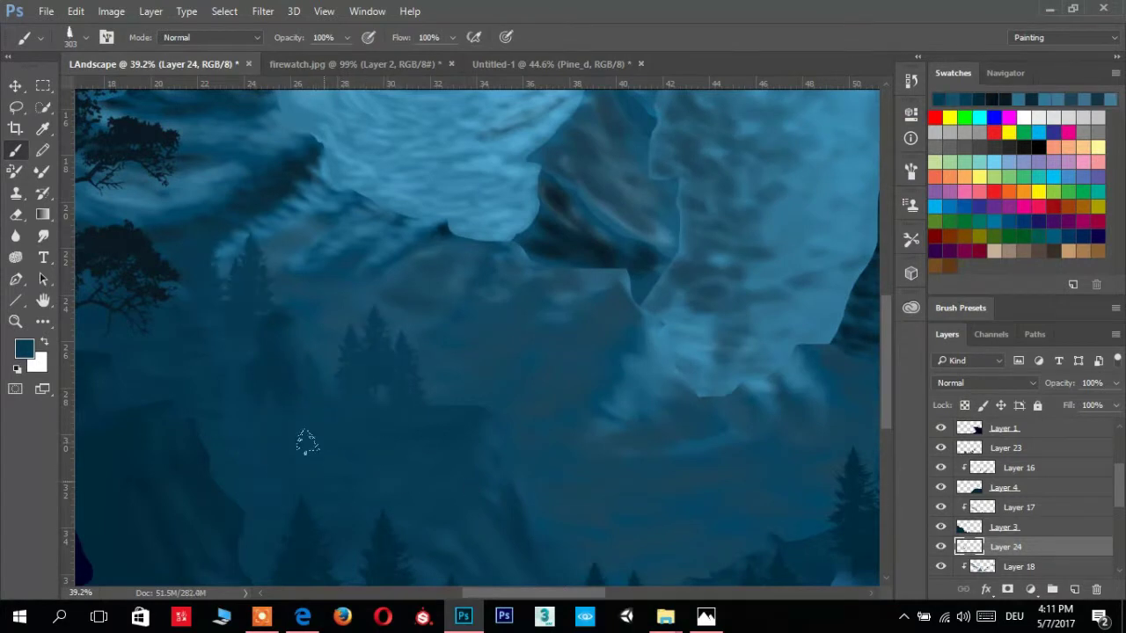
mouse_move(366, 458)
left_mouse_down()
mouse_move(241, 394)
mouse_move(572, 457)
left_mouse_up()
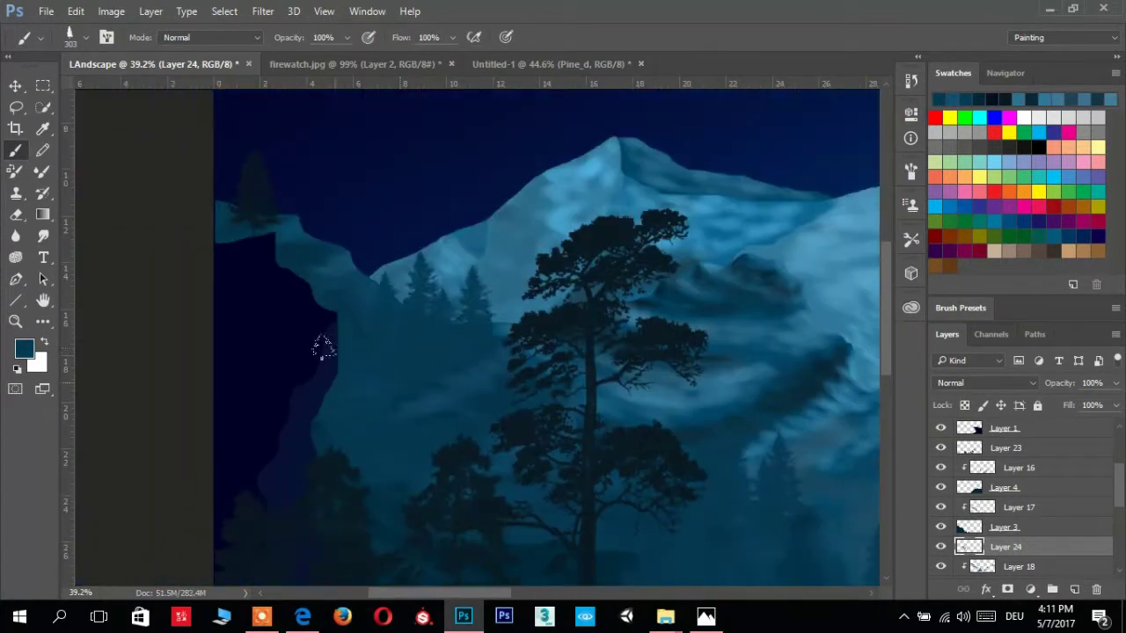
left_click_drag(619, 397, 452, 326)
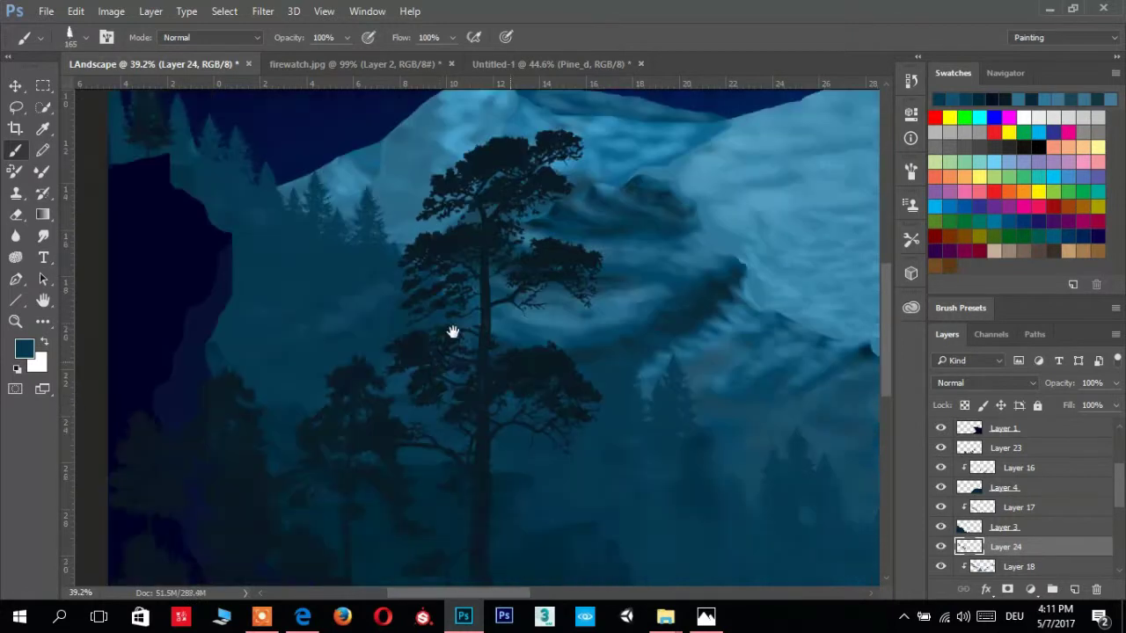
left_click_drag(843, 430, 605, 377)
left_click_drag(792, 404, 606, 332)
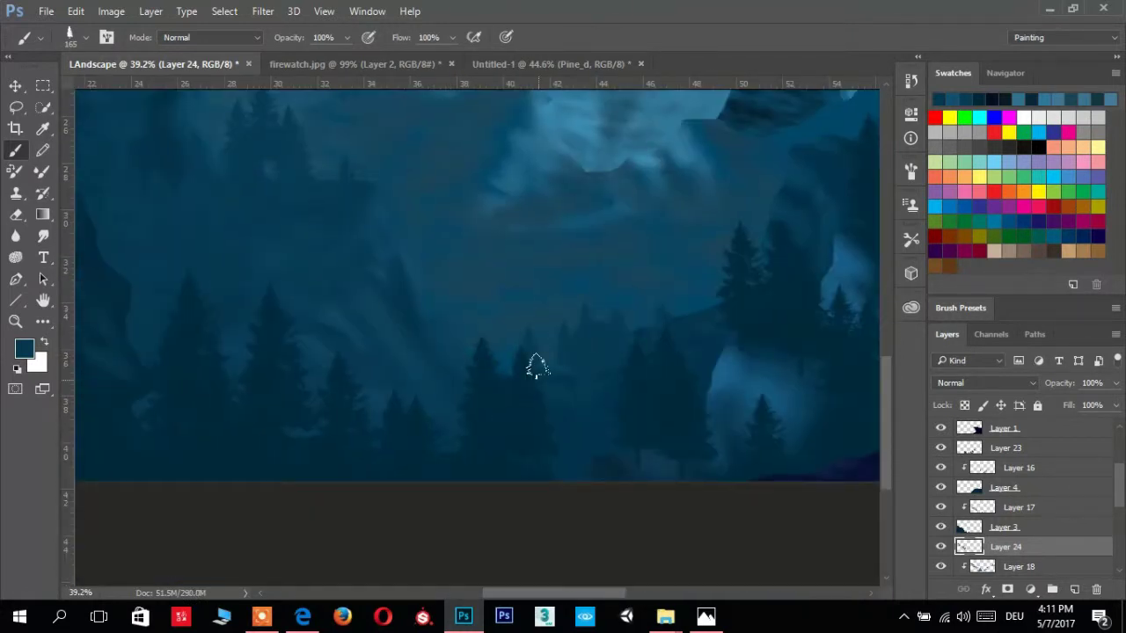
left_click_drag(606, 424, 595, 436)
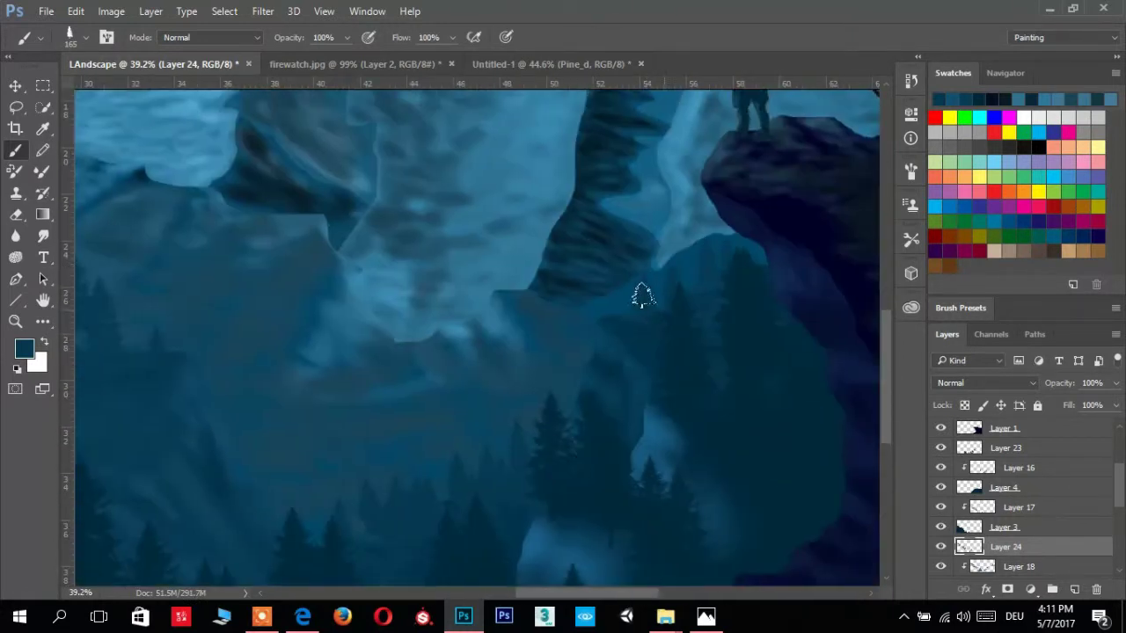
left_click_drag(743, 296, 501, 401)
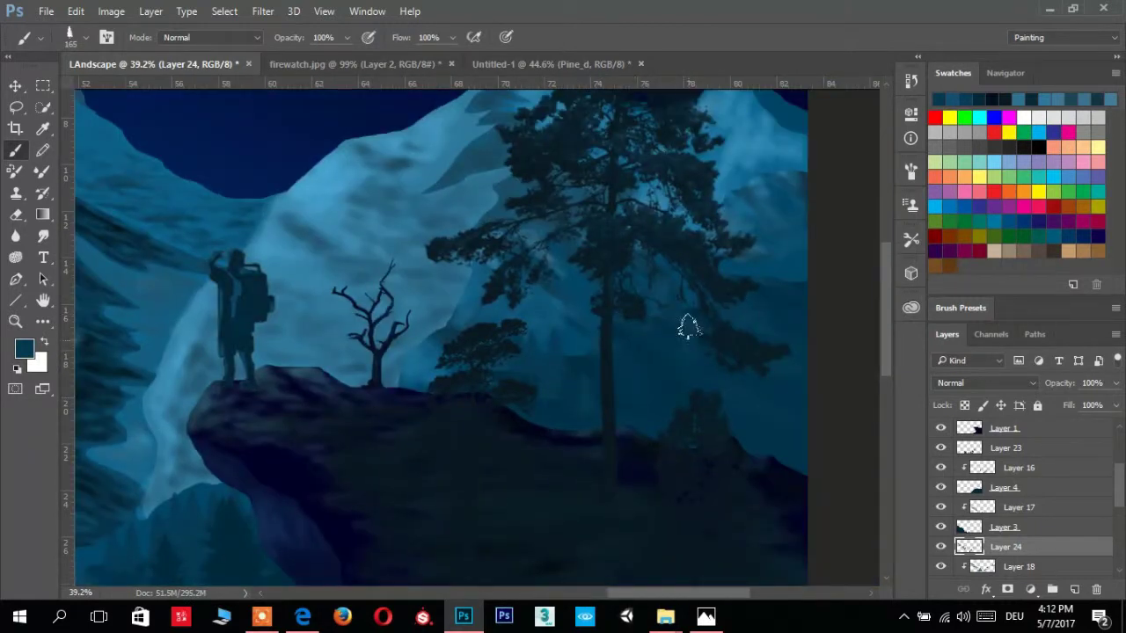
Enlarge the tree brush, pan across the waterfall forest to the hiker, and select a lower layer
left_click(89, 39)
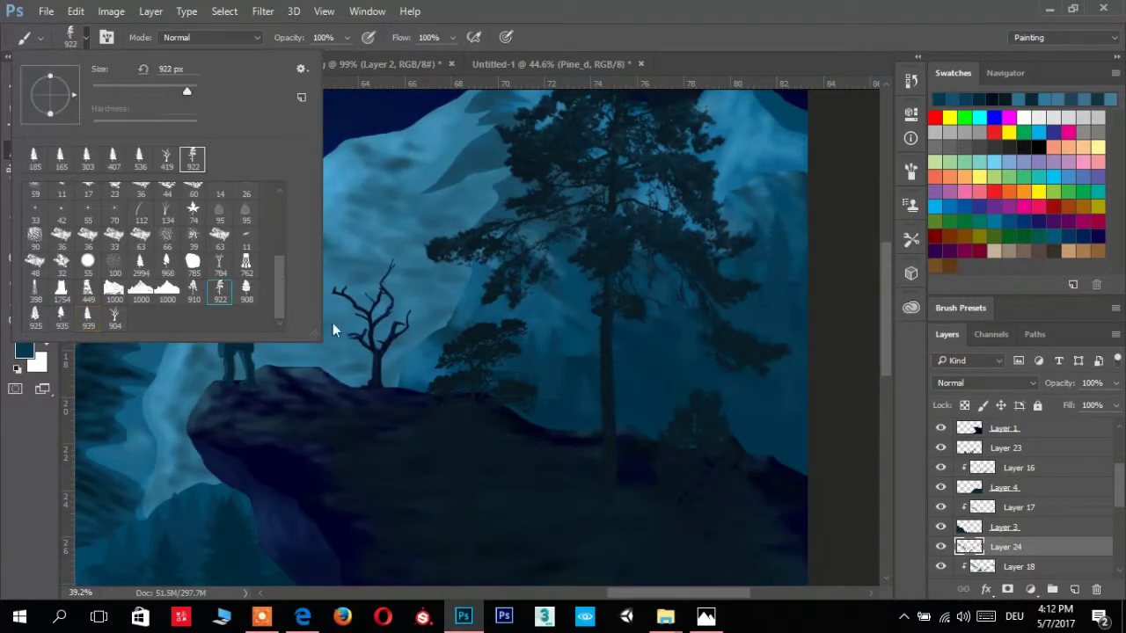
left_click_drag(333, 322, 334, 243)
mouse_move(407, 296)
left_mouse_down()
mouse_move(410, 358)
mouse_move(536, 395)
left_mouse_up()
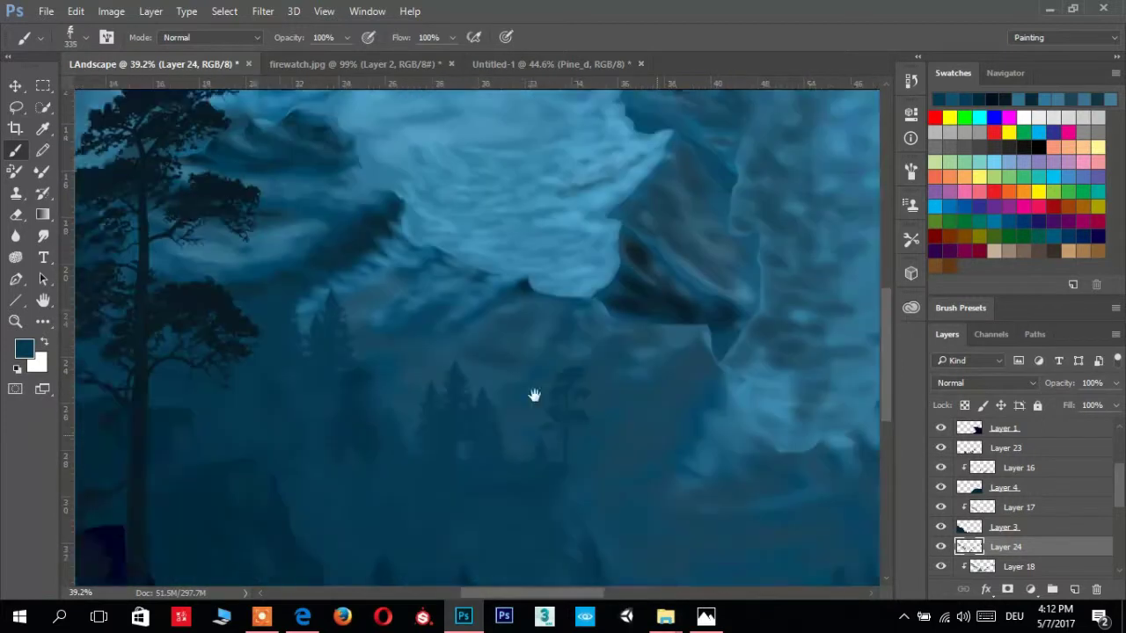
mouse_move(402, 359)
left_mouse_down()
mouse_move(681, 370)
mouse_move(674, 360)
left_mouse_up()
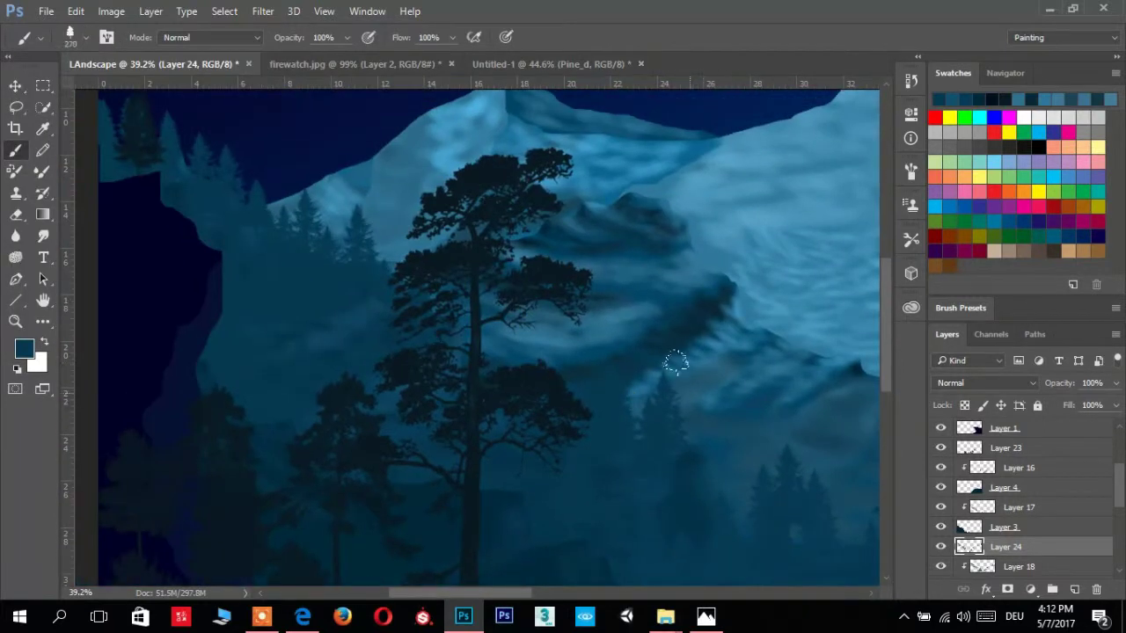
scroll(673, 360, "up", 3)
scroll(615, 465, "down", 4)
mouse_move(760, 434)
left_mouse_down()
mouse_move(507, 334)
mouse_move(553, 354)
mouse_move(349, 474)
mouse_move(458, 351)
left_mouse_up()
scroll(458, 351, "down", 4)
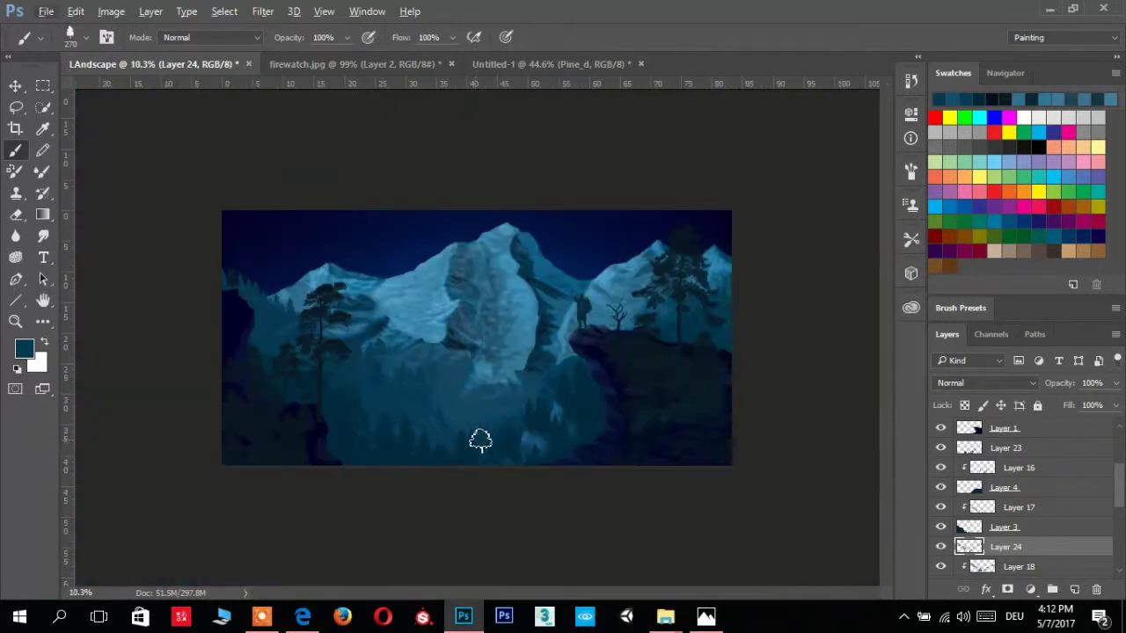
scroll(498, 437, "up", 3)
key("alt+bracketleft")
key("alt+bracketleft")
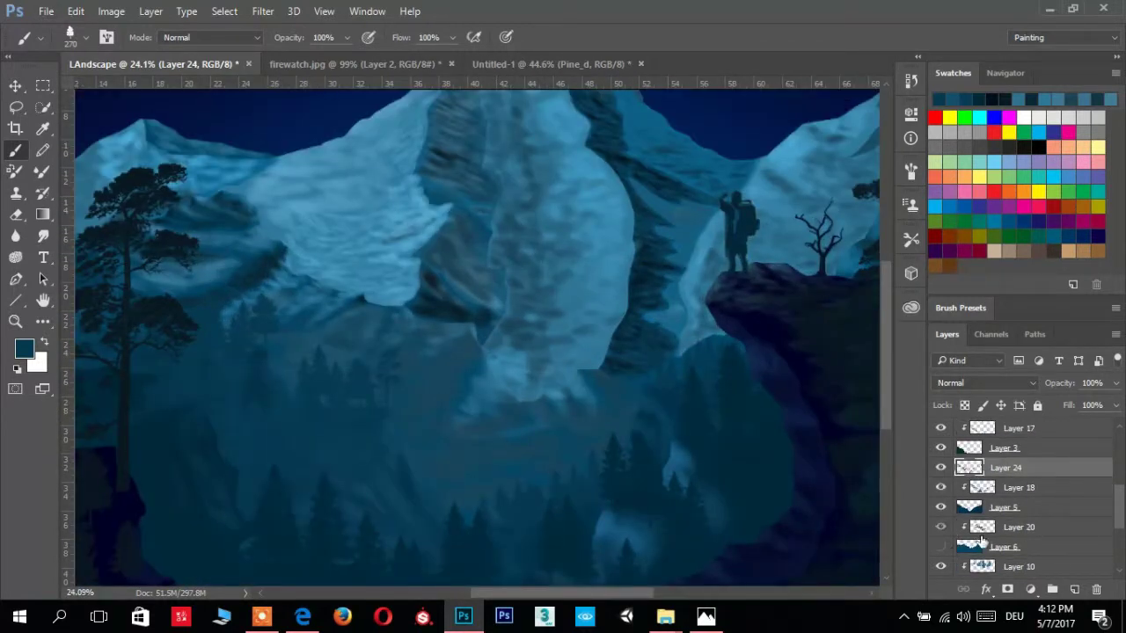
key("alt+bracketleft")
Pick a tree brush and stamp small pine trees along the misty ridge
scroll(660, 405, "up", 3)
left_click(79, 37)
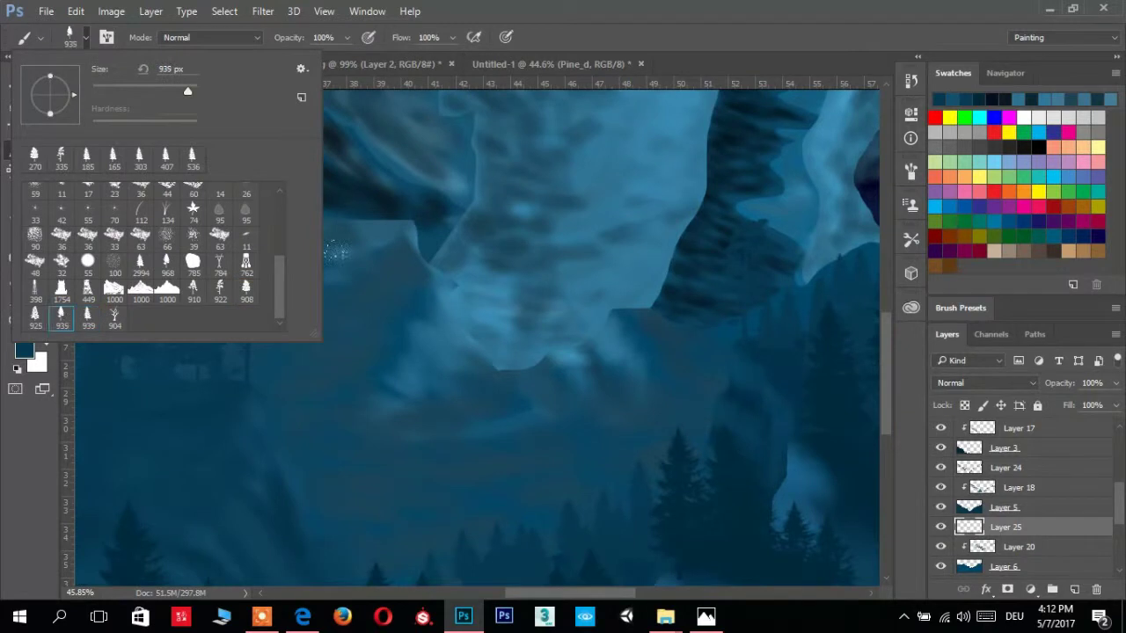
scroll(549, 326, "up", 1)
left_click(504, 332)
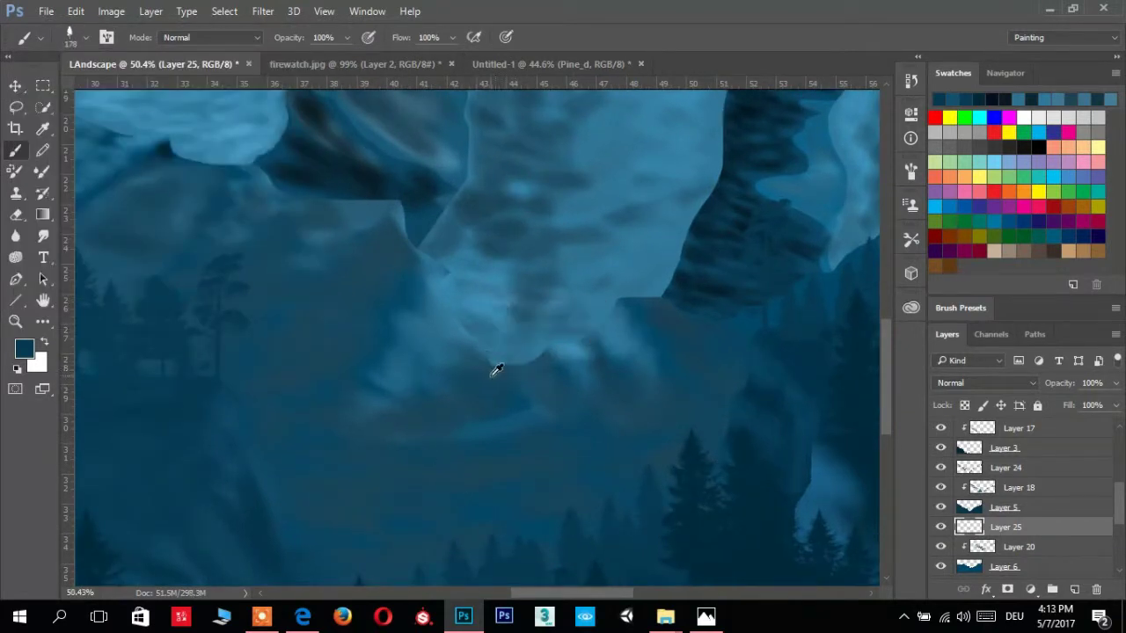
left_click(508, 332)
left_click(479, 334)
left_click(545, 327)
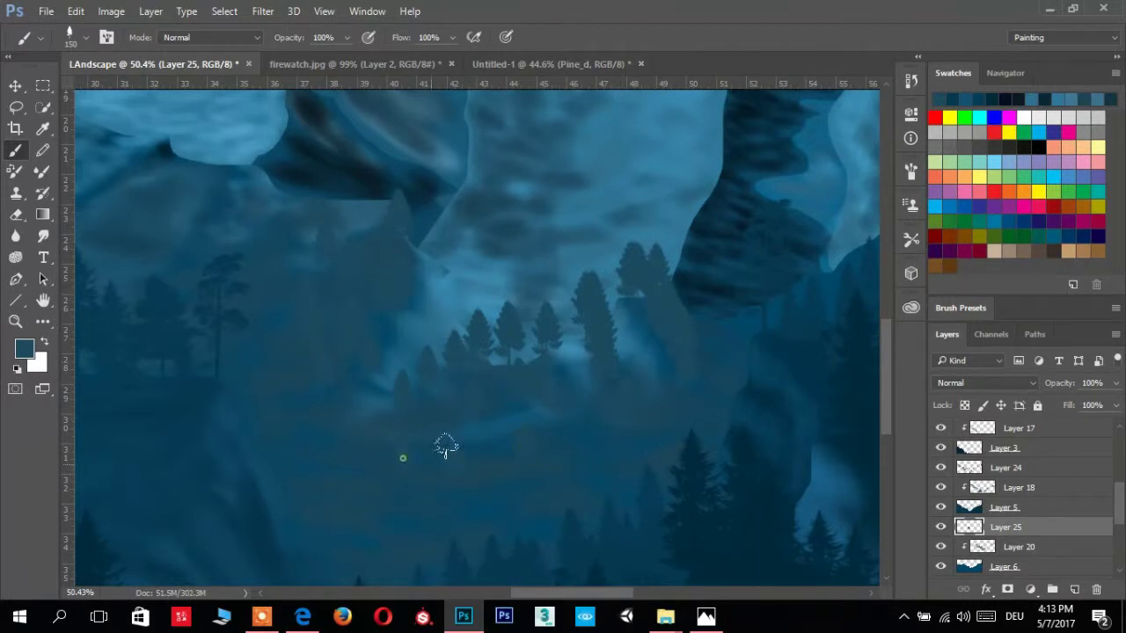
Switch to a 256 px tree brush tip from the brush presets
scroll(373, 270, "up", 3)
scroll(373, 269, "left", 3)
scroll(374, 305, "up", 3)
scroll(352, 273, "left", 3)
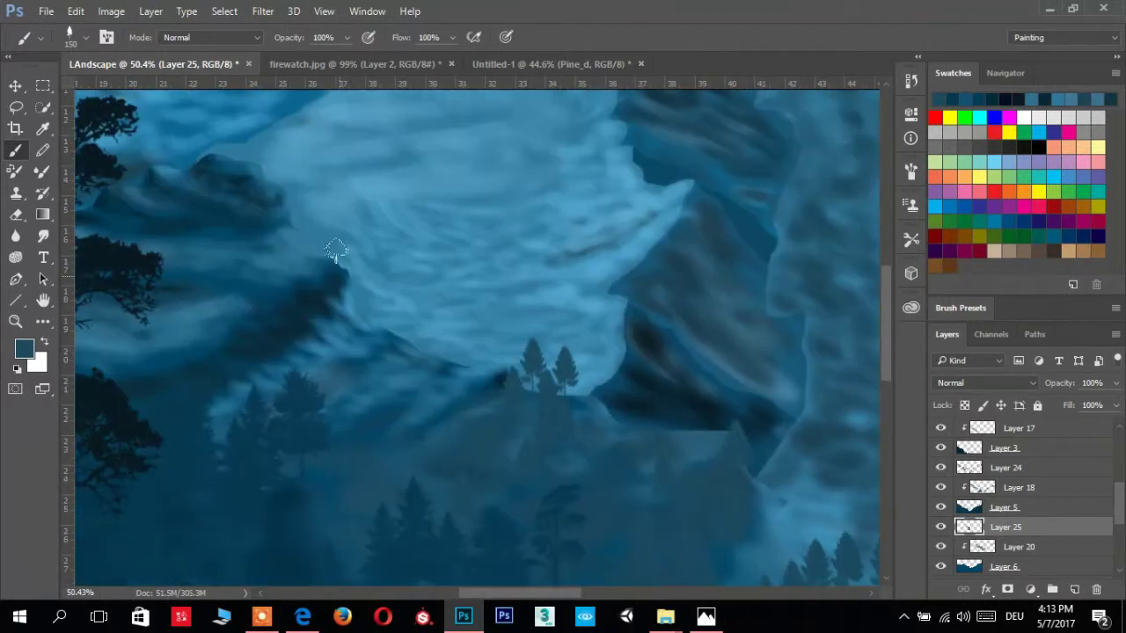
right_click(306, 254)
left_click(38, 129)
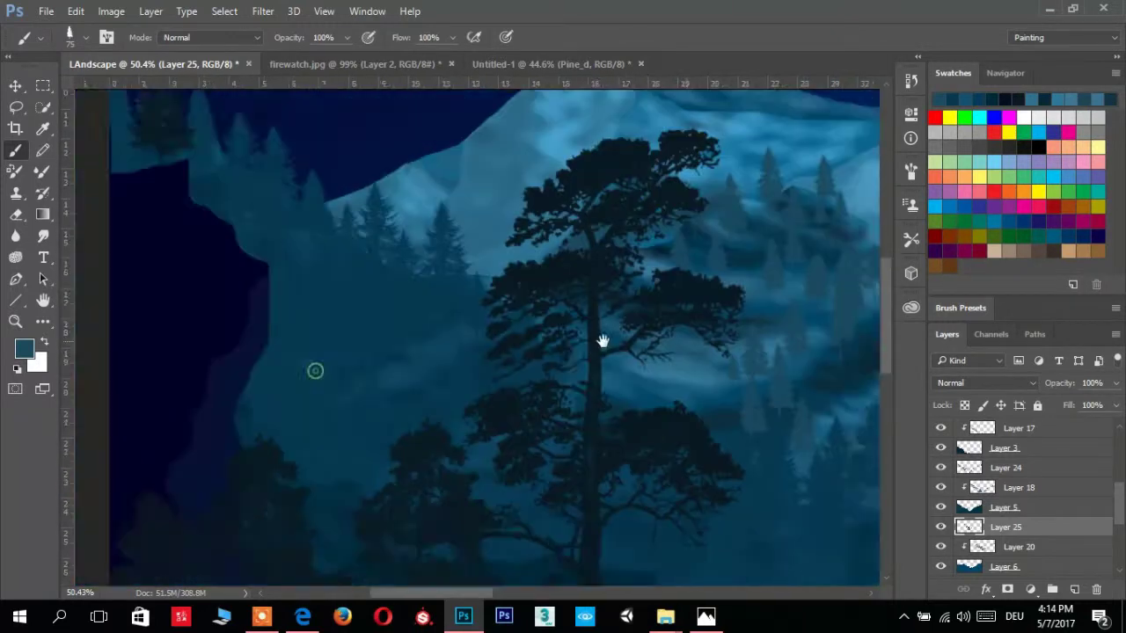
scroll(603, 340, "left", 5)
left_click(86, 37)
double_click(132, 237)
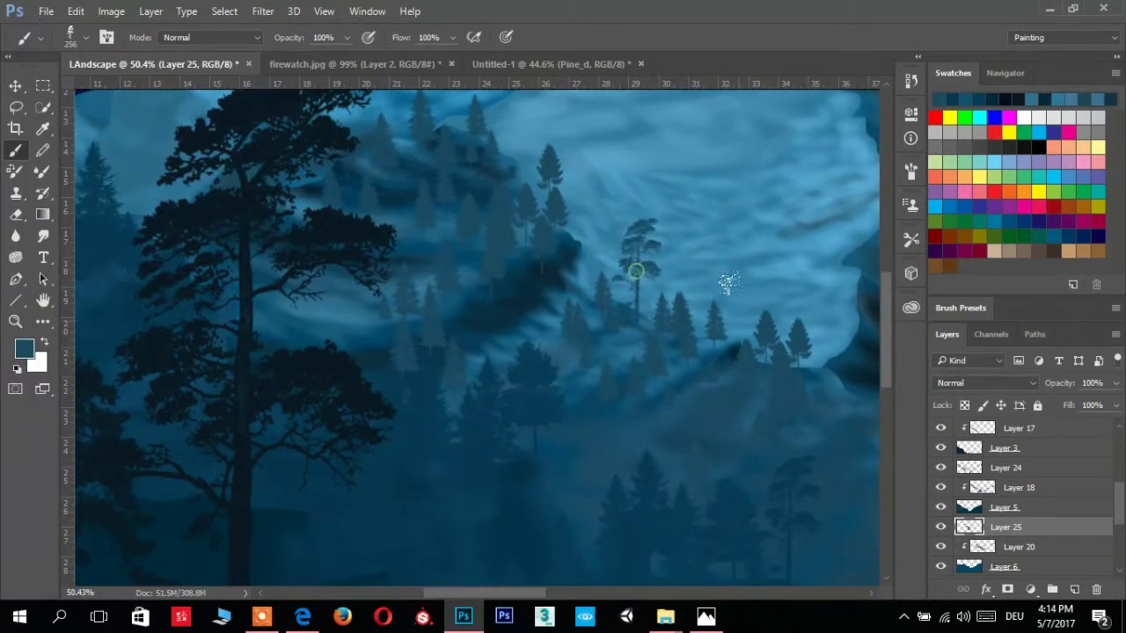
Try other tree brushes, stamping a tree onto the hillside, and resize the brush
scroll(536, 336, "right", 5)
scroll(536, 336, "right", 5)
scroll(555, 269, "right", 5)
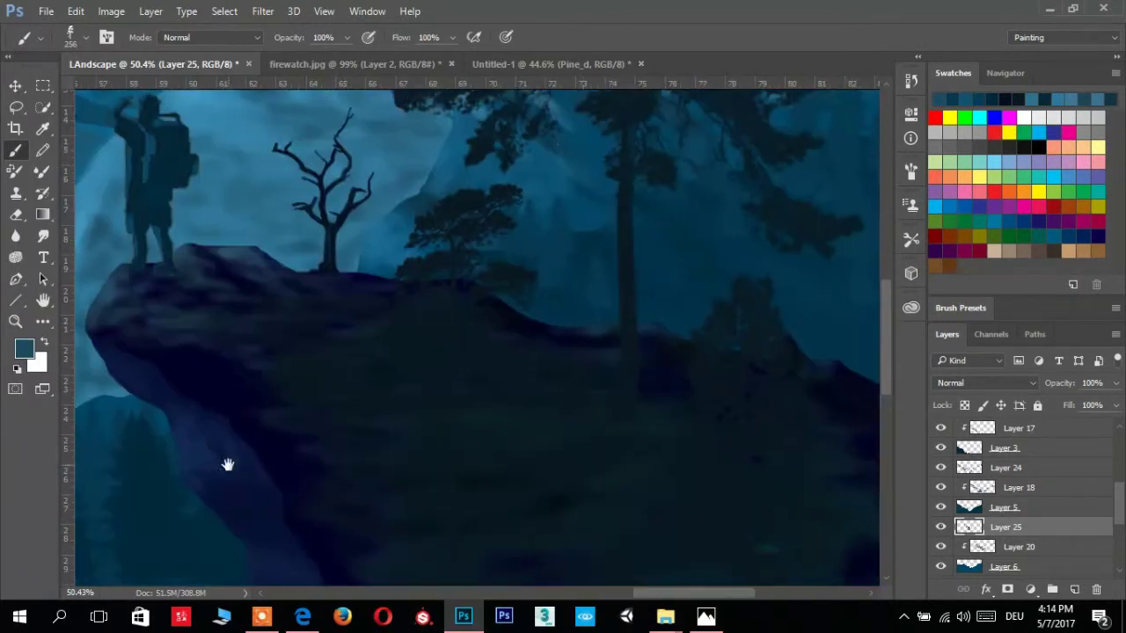
scroll(226, 464, "right", 5)
scroll(492, 385, "up", 3)
scroll(515, 236, "right", 2)
left_click(85, 37)
double_click(193, 287)
left_click(464, 242)
left_click(85, 37)
double_click(60, 315)
left_click_drag(528, 331, 454, 299)
Set the paint colour to a darker teal and shrink the tree brush to about 129 px
mouse_move(309, 419)
left_mouse_down()
mouse_move(647, 254)
mouse_move(603, 352)
mouse_move(624, 249)
left_mouse_up()
left_click(86, 37)
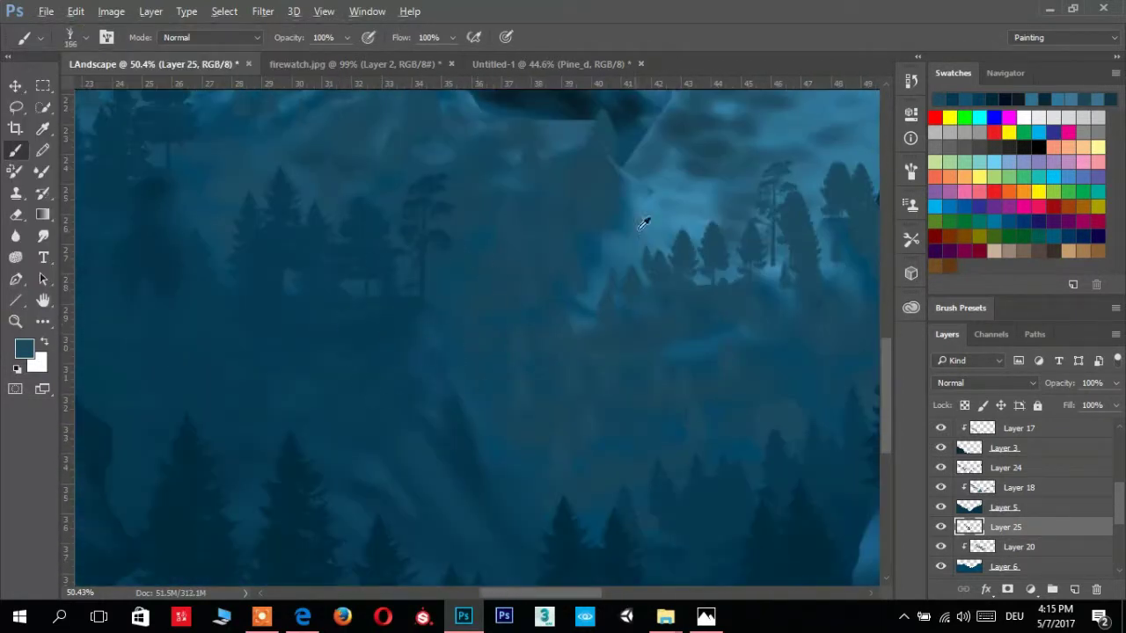
left_click(646, 222, "alt")
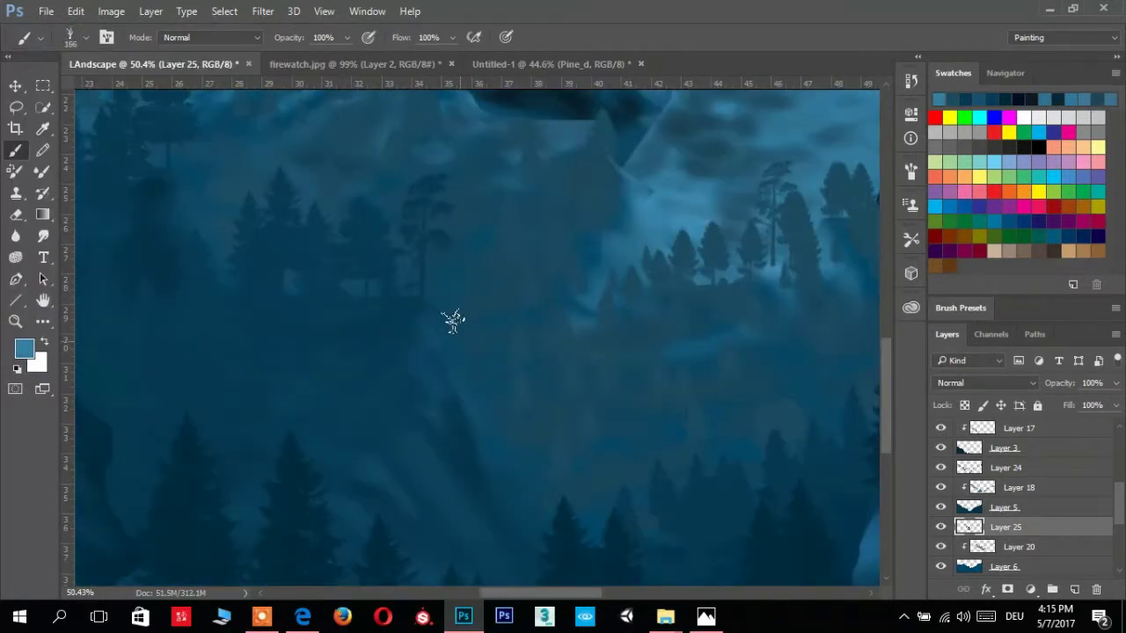
left_click_drag(452, 312, 560, 336)
left_click(400, 296, "alt")
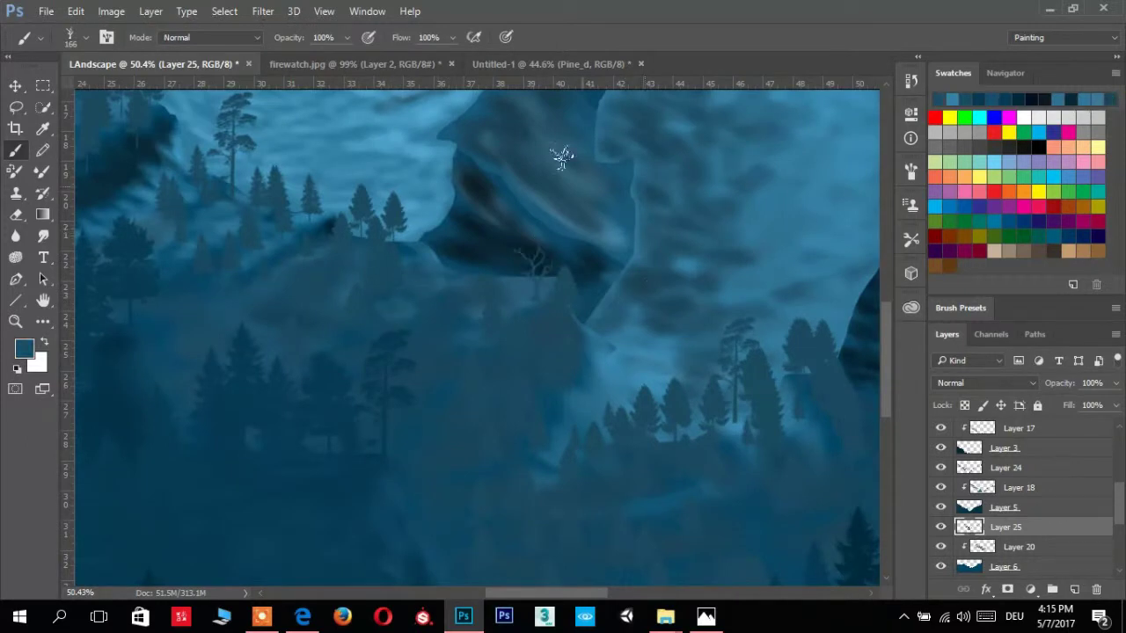
left_click_drag(132, 91, 186, 91)
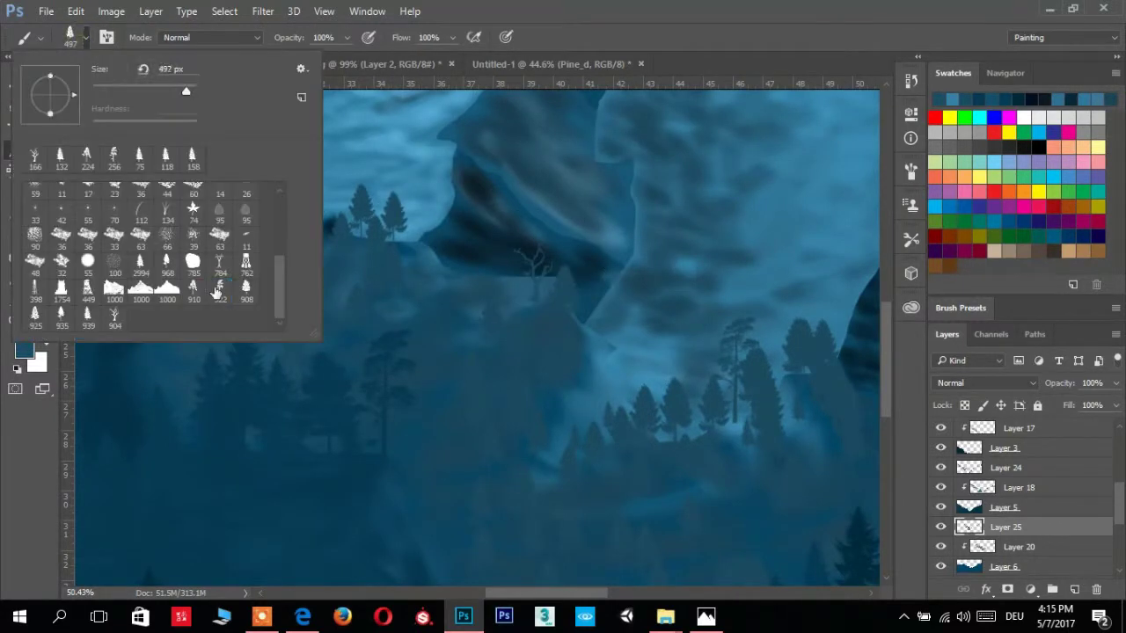
left_click_drag(366, 302, 343, 301)
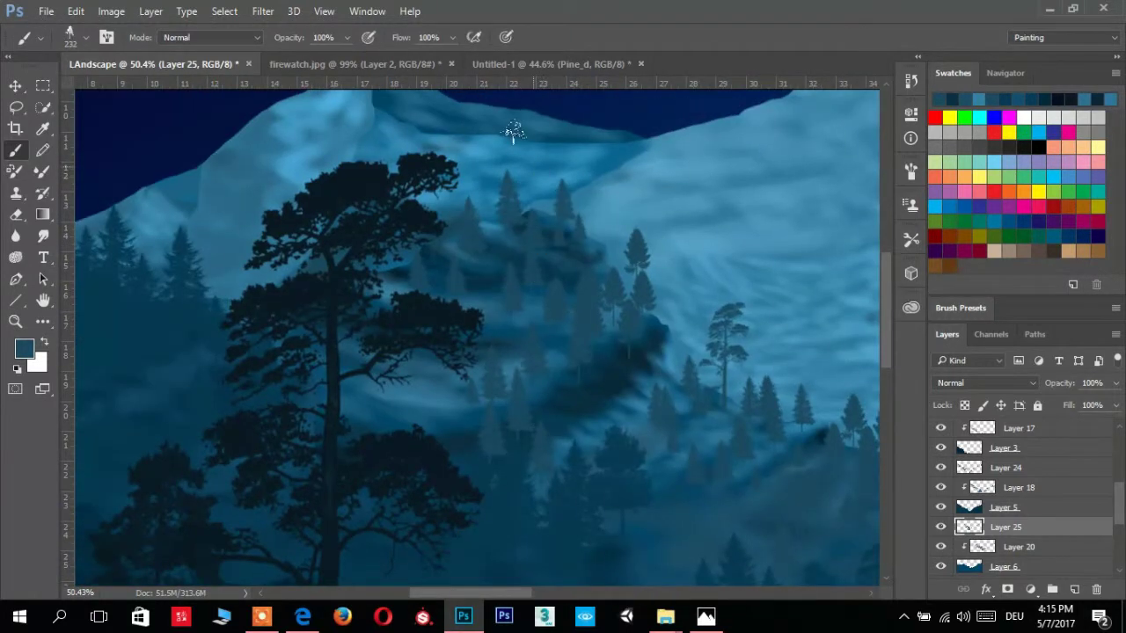
left_click_drag(540, 226, 431, 226)
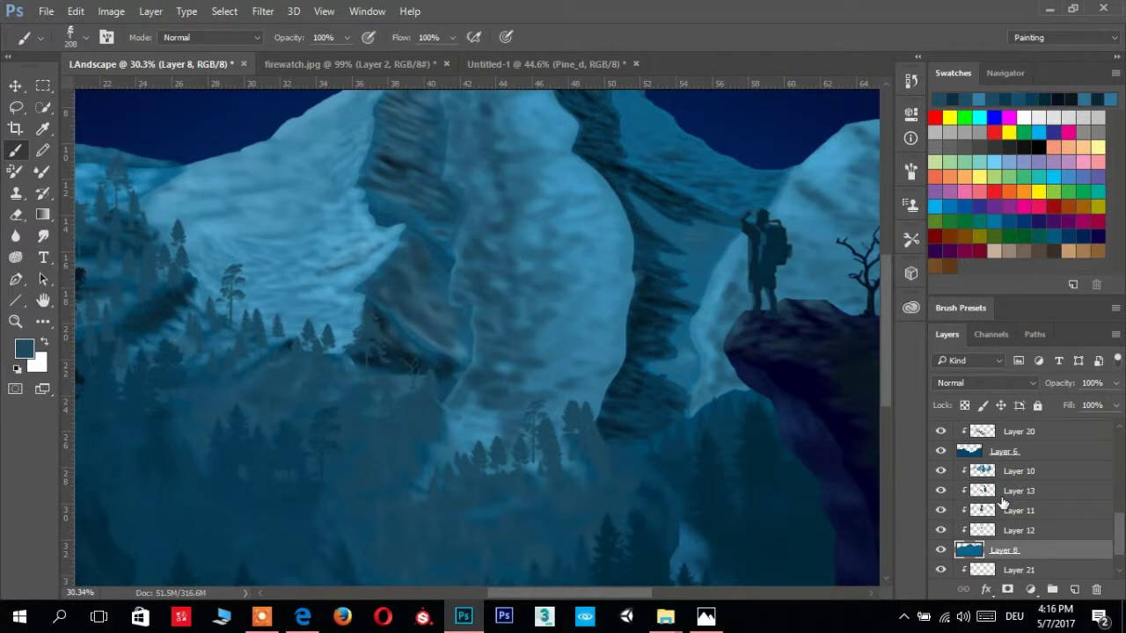
Add a new empty layer above Layer 10 and bring up the pine-tree brush presets
left_click(1003, 471)
key("ctrl+shift+alt+n")
right_click(181, 302)
scroll(497, 350, "up", 3)
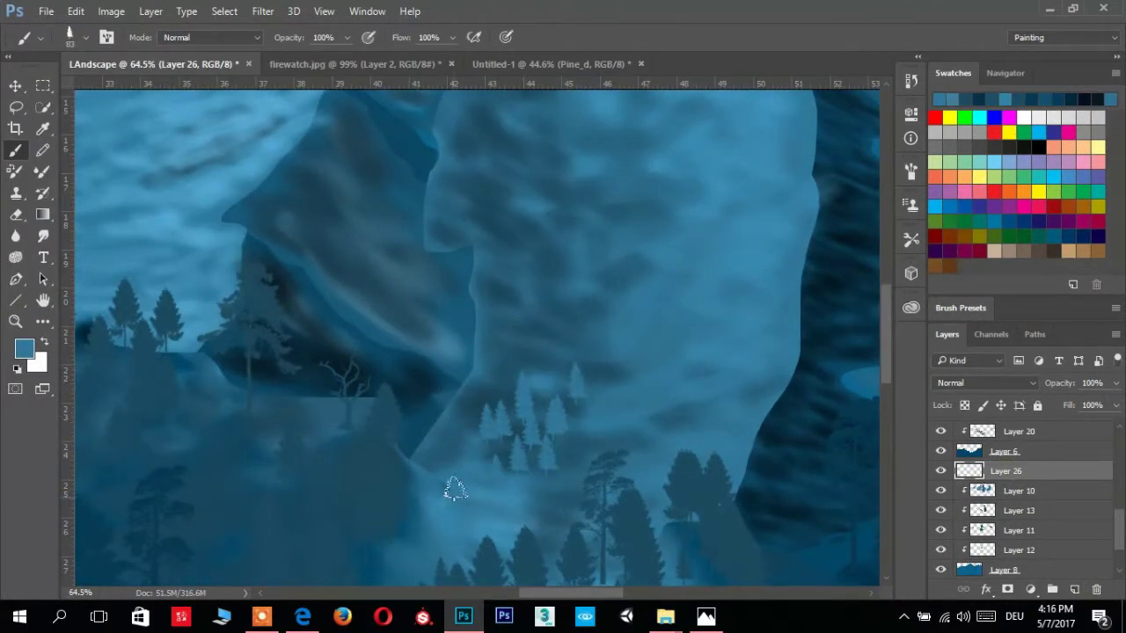
Enable Shape Dynamics with 79% size jitter, a minimum size and roundness variation
key("F5")
left_click(711, 423)
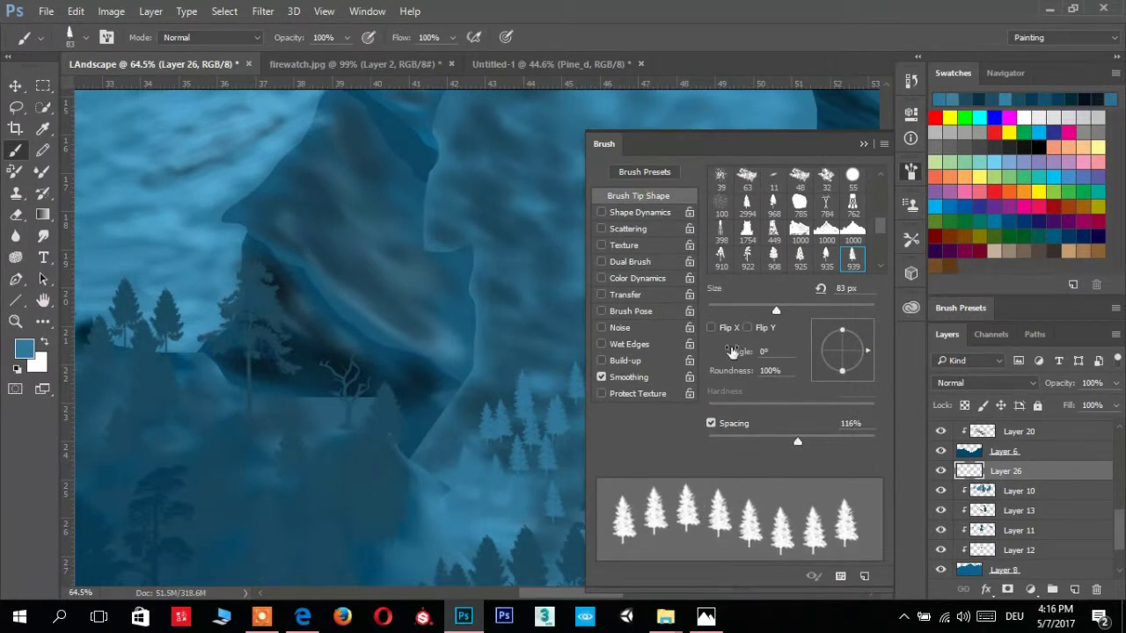
left_click(644, 214)
left_click_drag(710, 188, 839, 188)
left_click_drag(710, 239, 731, 239)
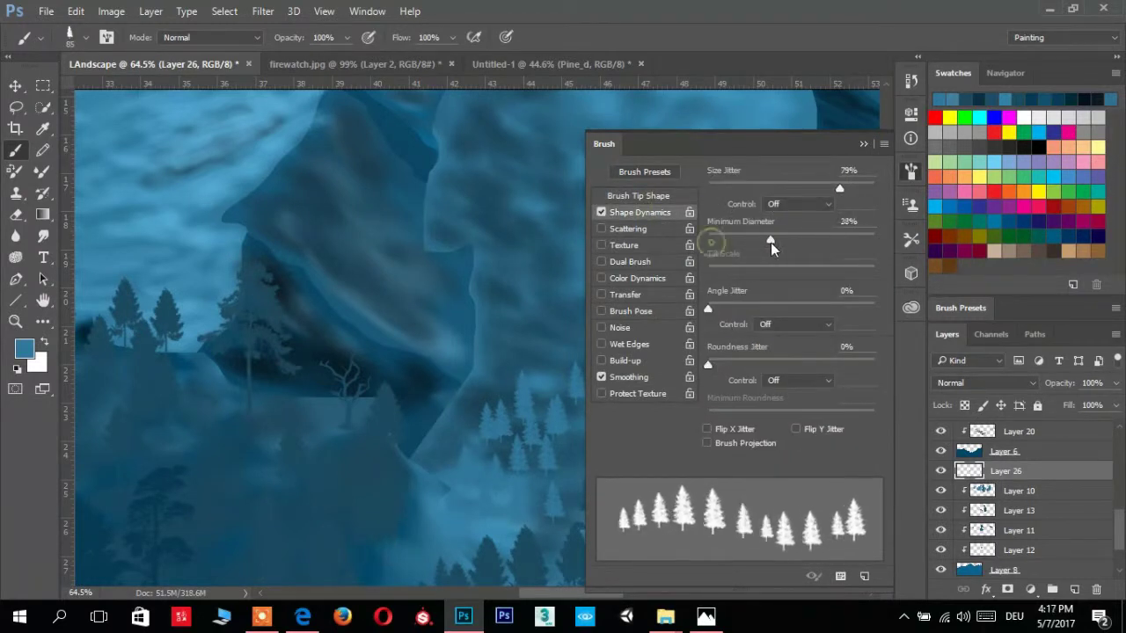
left_click_drag(712, 366, 734, 369)
left_click(863, 143)
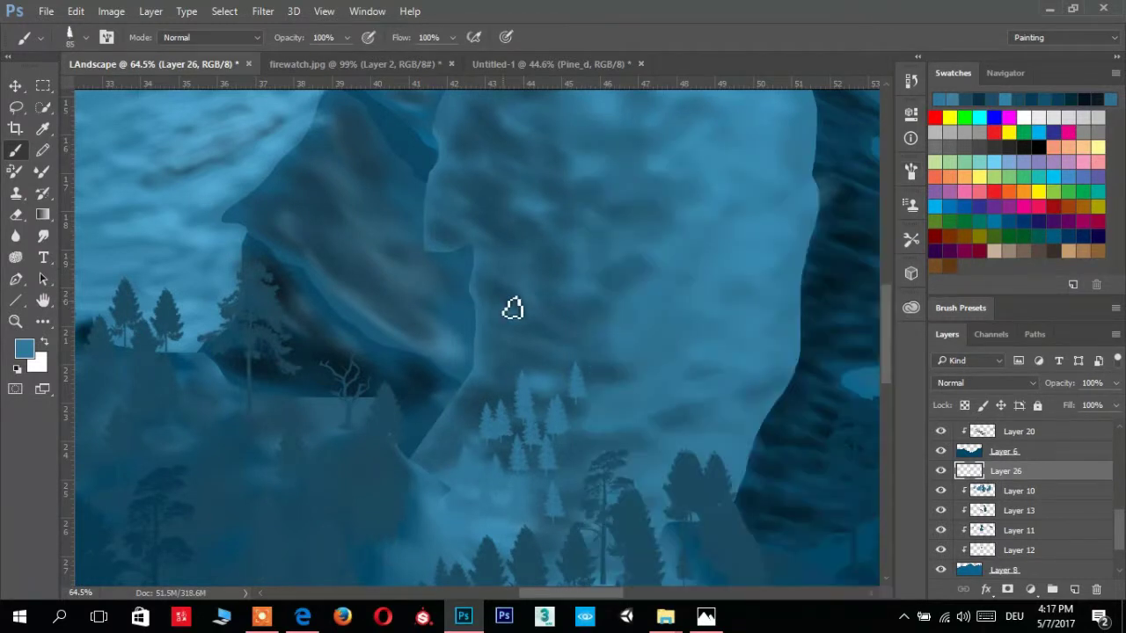
Widen the brush tip spacing to 116% so trees stamp farther apart
key("F5")
left_click(637, 158)
left_click_drag(760, 429, 796, 428)
key("F5")
Scatter small pine silhouettes around the central rock face and the forested left slope
left_click_drag(485, 184, 509, 413)
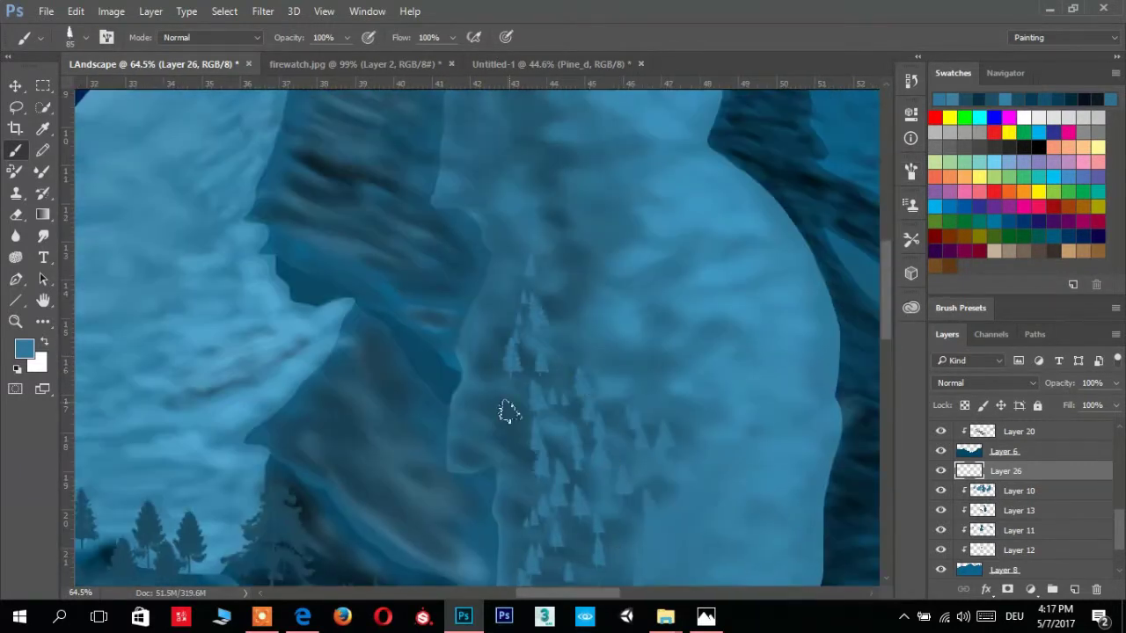
mouse_move(686, 360)
left_mouse_down()
mouse_move(595, 446)
mouse_move(597, 347)
left_mouse_up()
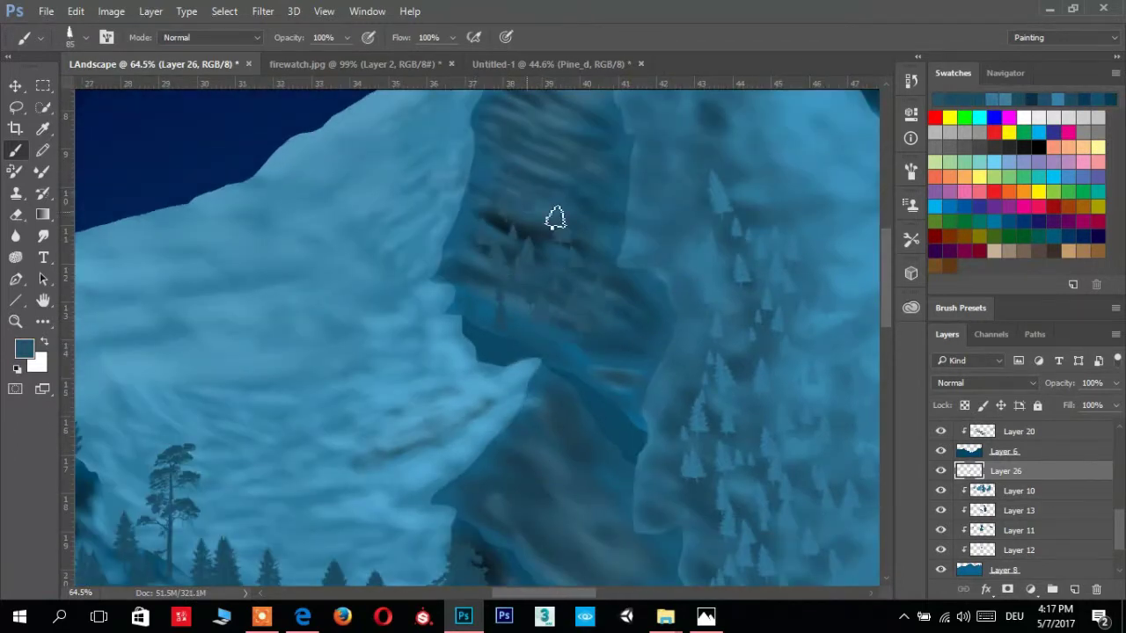
scroll(573, 445, "down", 5)
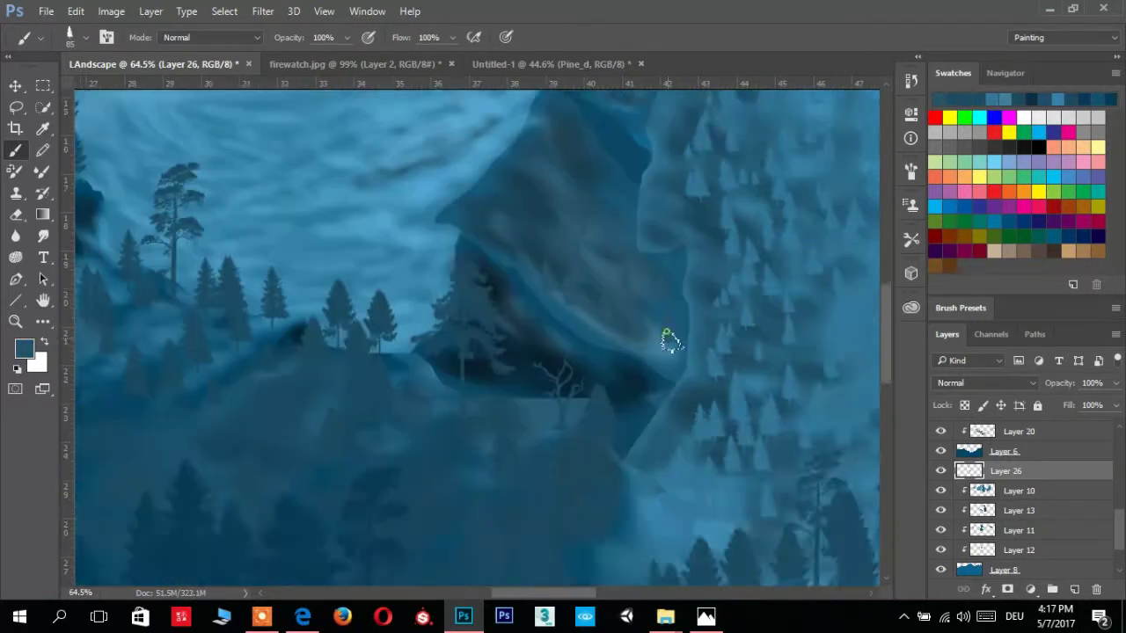
left_click_drag(381, 312, 530, 444)
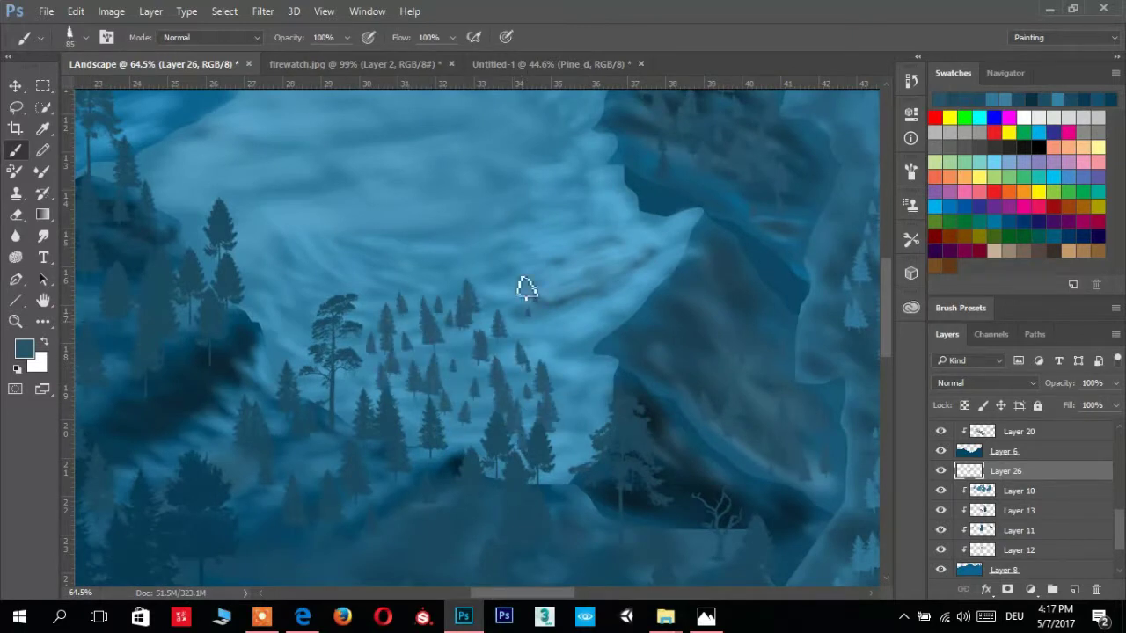
left_click_drag(526, 288, 614, 456)
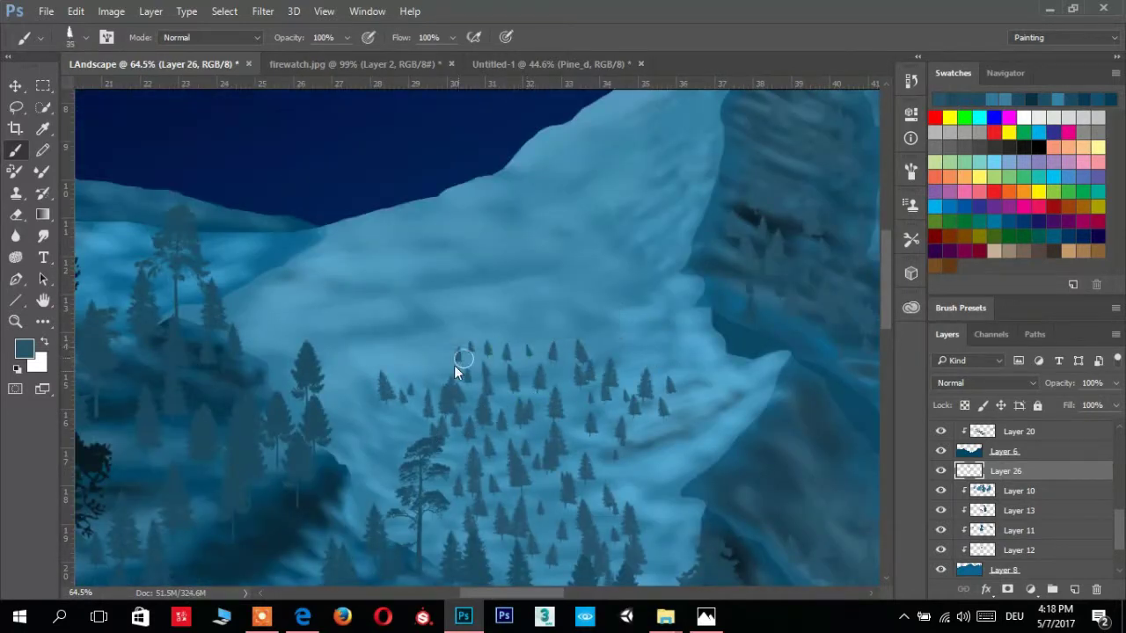
left_click_drag(518, 341, 644, 368)
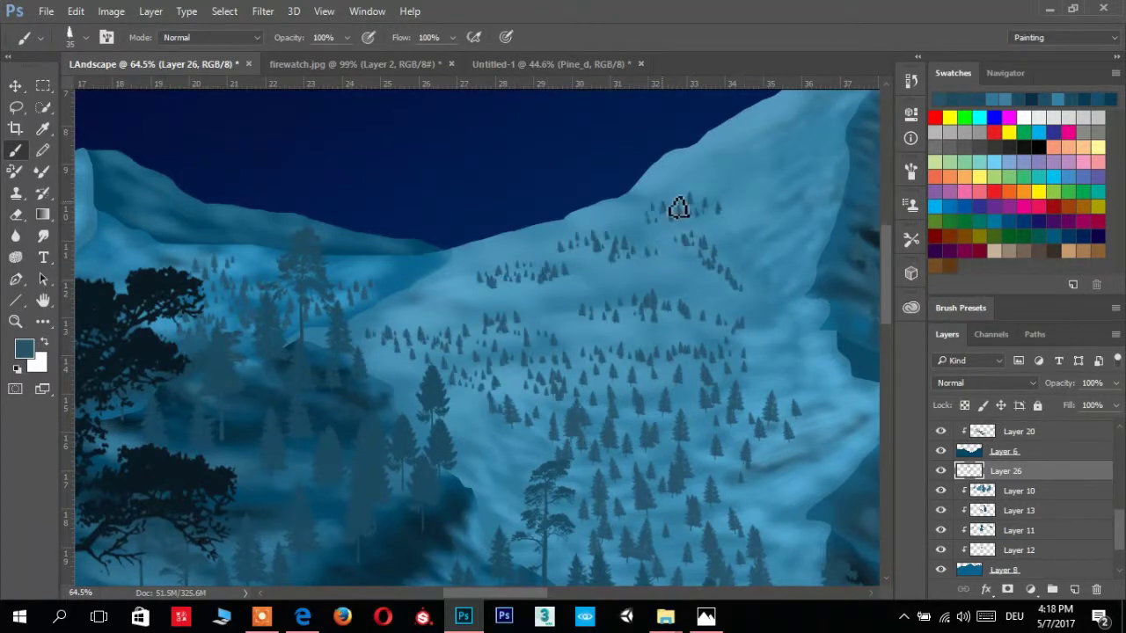
Continue scattering pines on the slopes right of the hiker and behind the dead tree
scroll(678, 208, "down", 3)
scroll(321, 343, "up", 3)
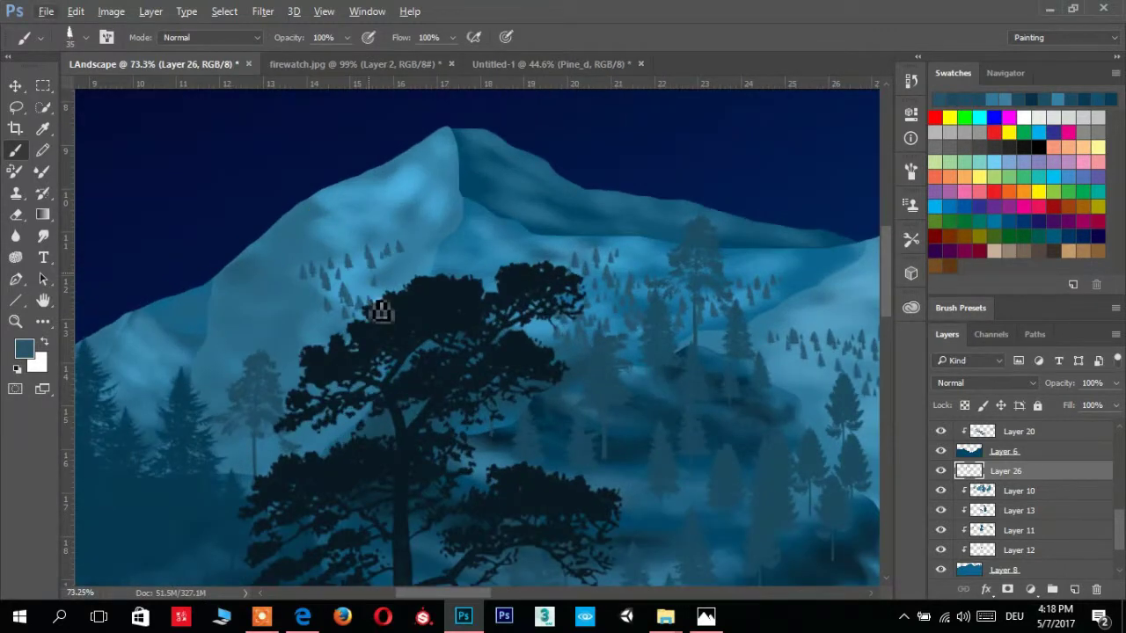
scroll(502, 221, "down", 3)
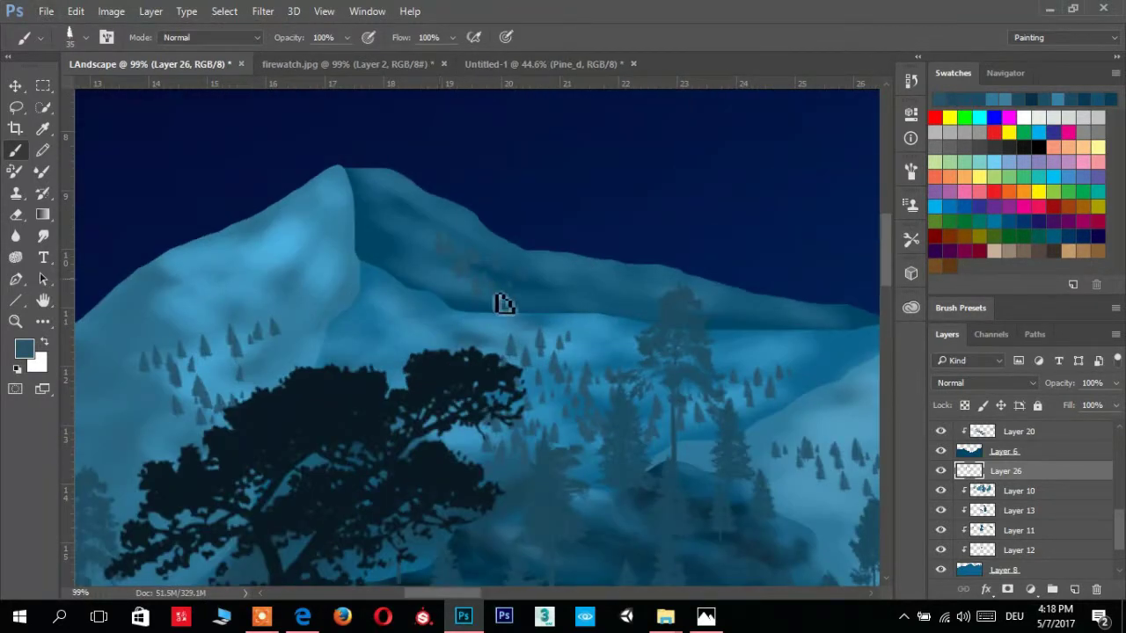
scroll(495, 297, "up", 3)
scroll(689, 296, "up", 2)
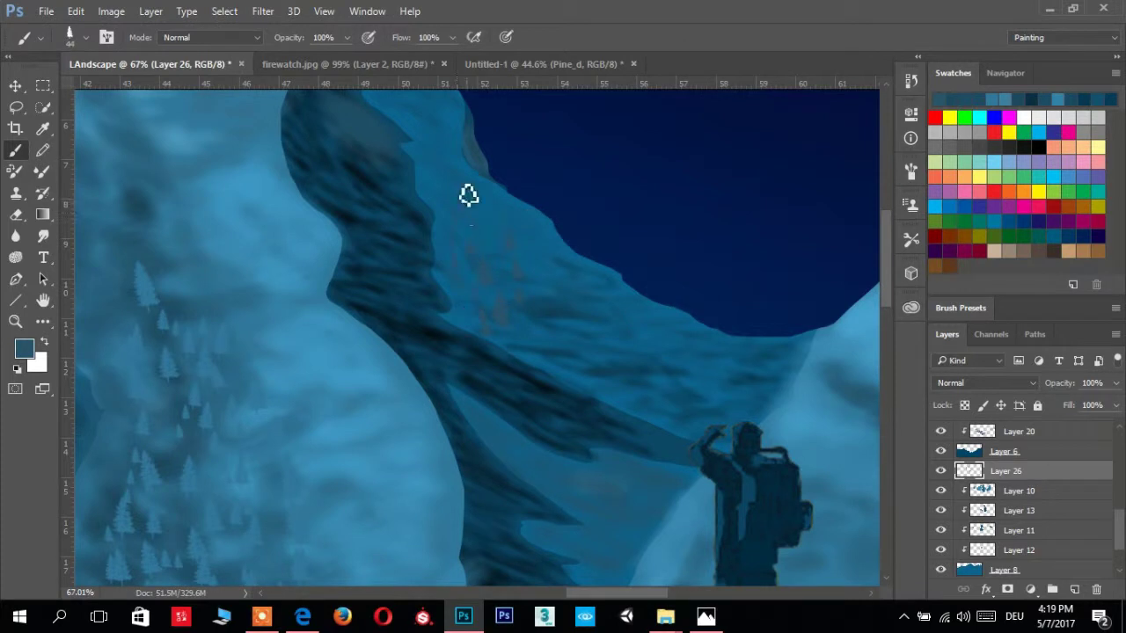
scroll(689, 415, "down", 3)
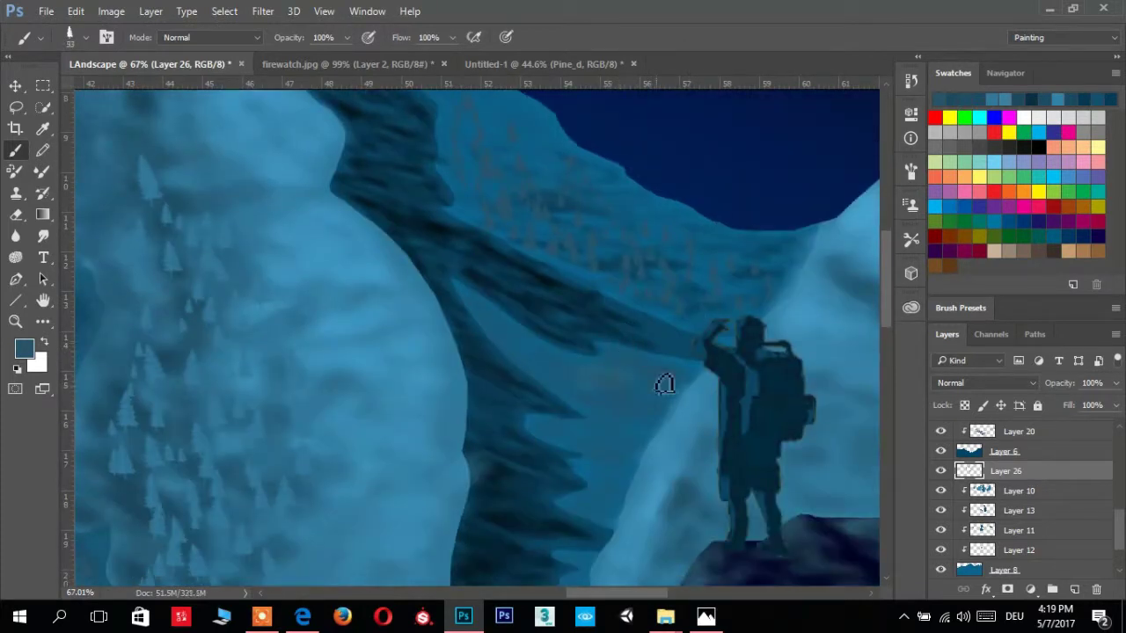
scroll(577, 441, "down", 4)
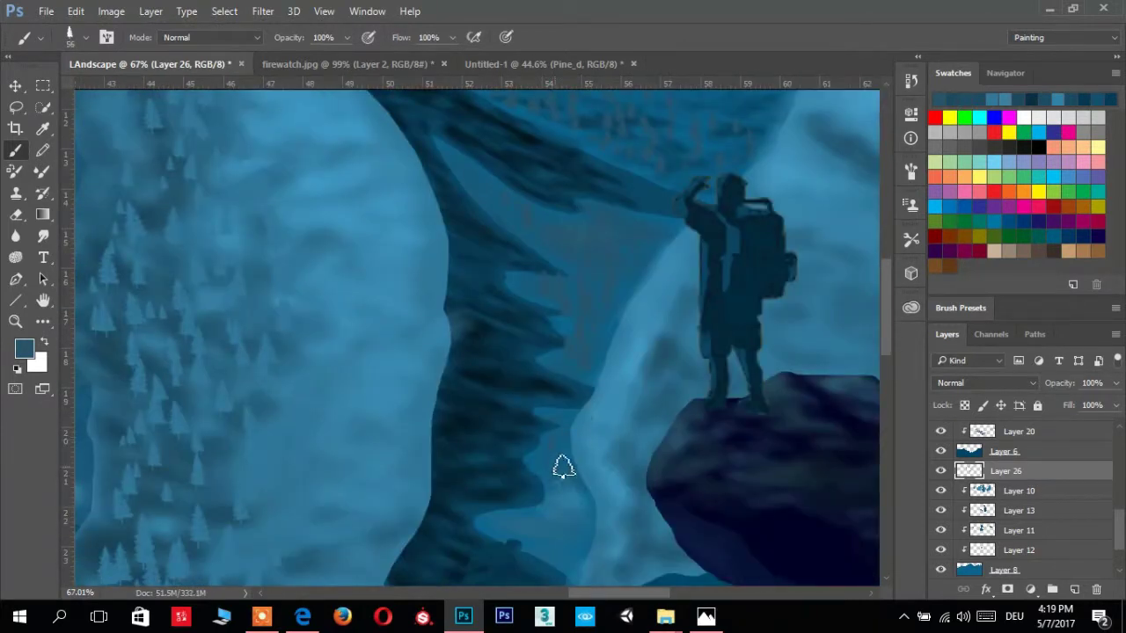
left_click_drag(711, 296, 507, 410)
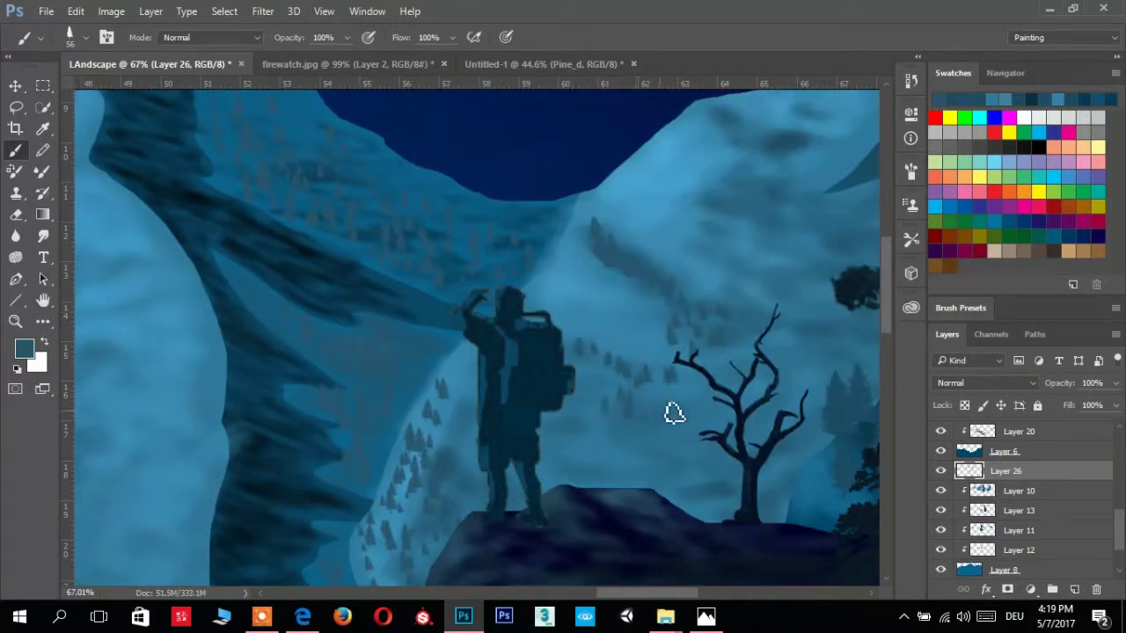
left_click_drag(719, 418, 529, 476)
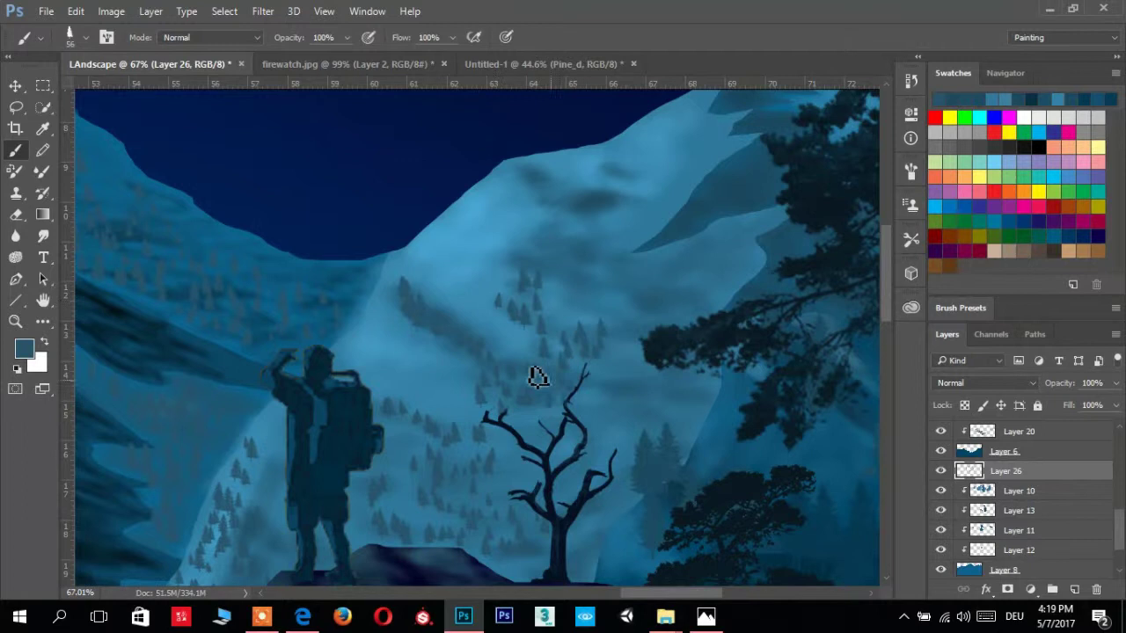
scroll(601, 541, "up", 3)
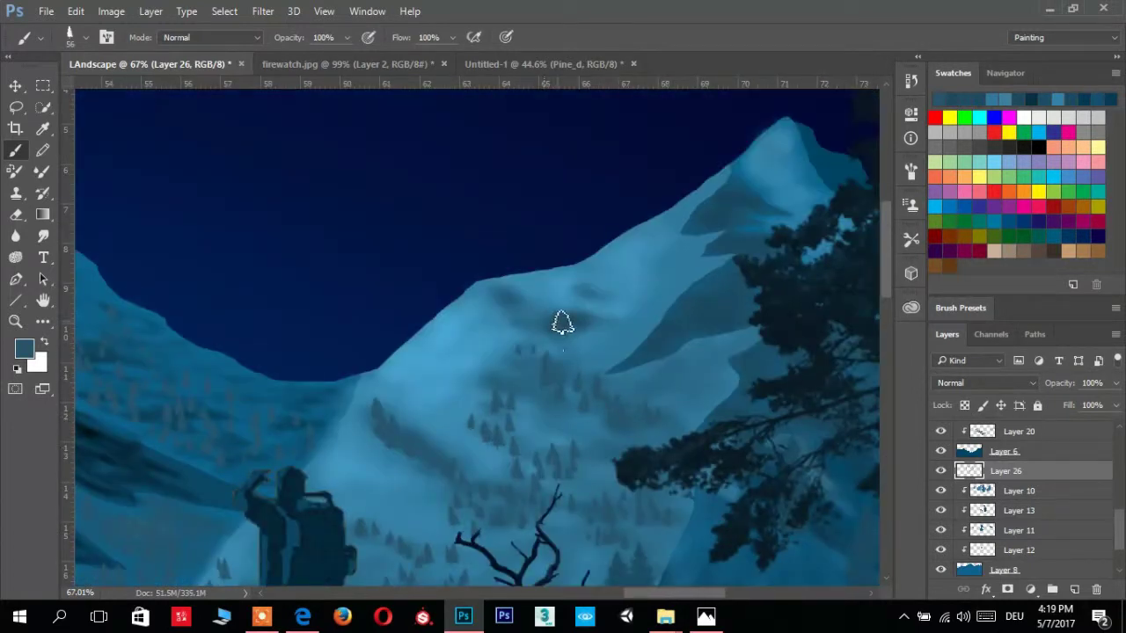
scroll(676, 332, "down", 2)
mouse_move(716, 334)
left_mouse_down()
mouse_move(543, 329)
mouse_move(698, 389)
mouse_move(627, 341)
left_mouse_up()
scroll(627, 341, "down", 2)
On a new layer, stamp a large soft white moon into the sky
scroll(641, 360, "down", 2)
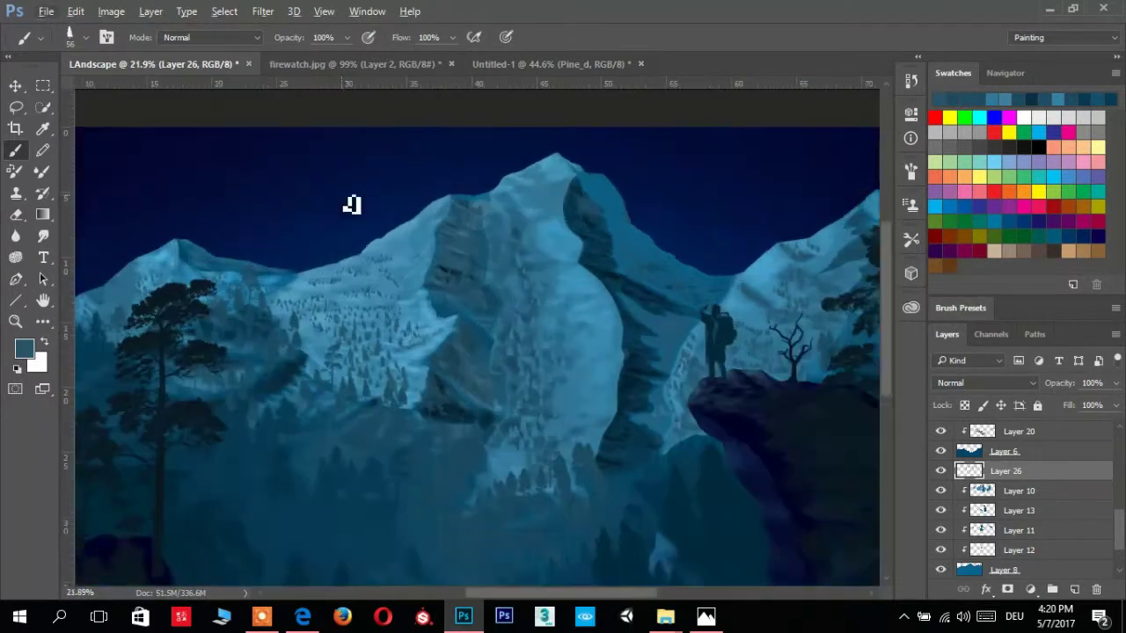
scroll(351, 204, "up", 2)
left_click(1073, 589)
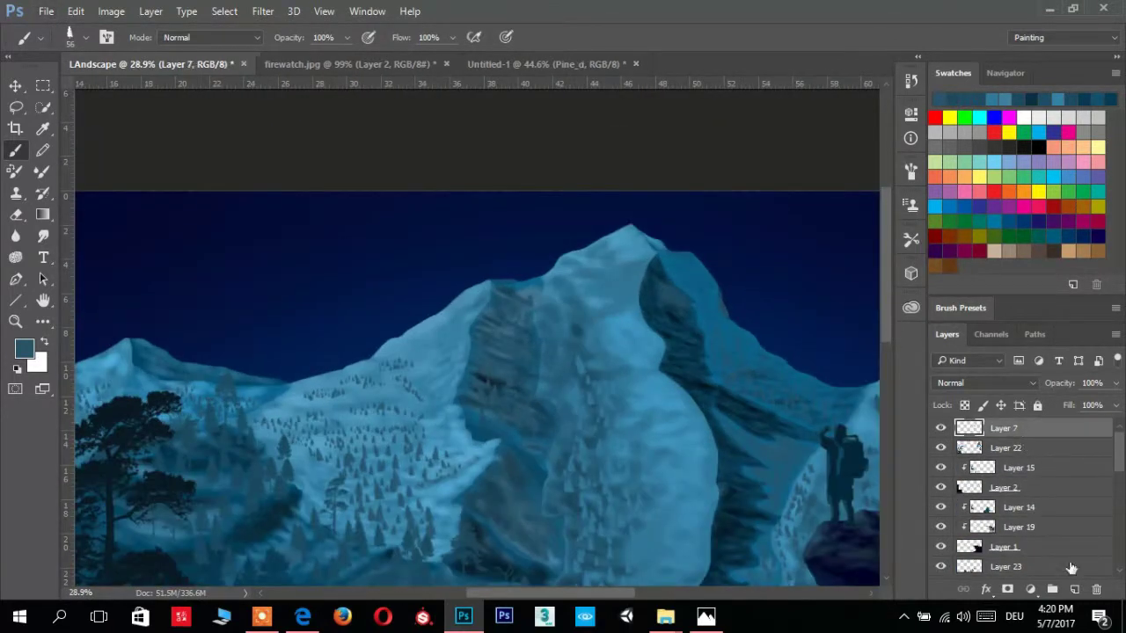
left_click(84, 35)
key("Escape")
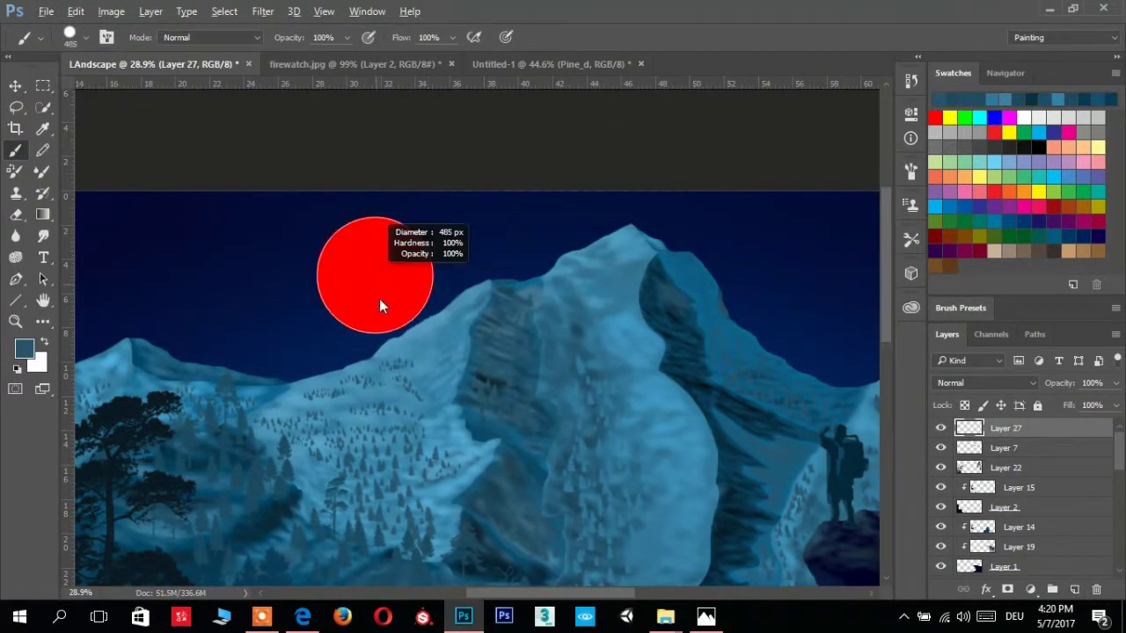
key("d")
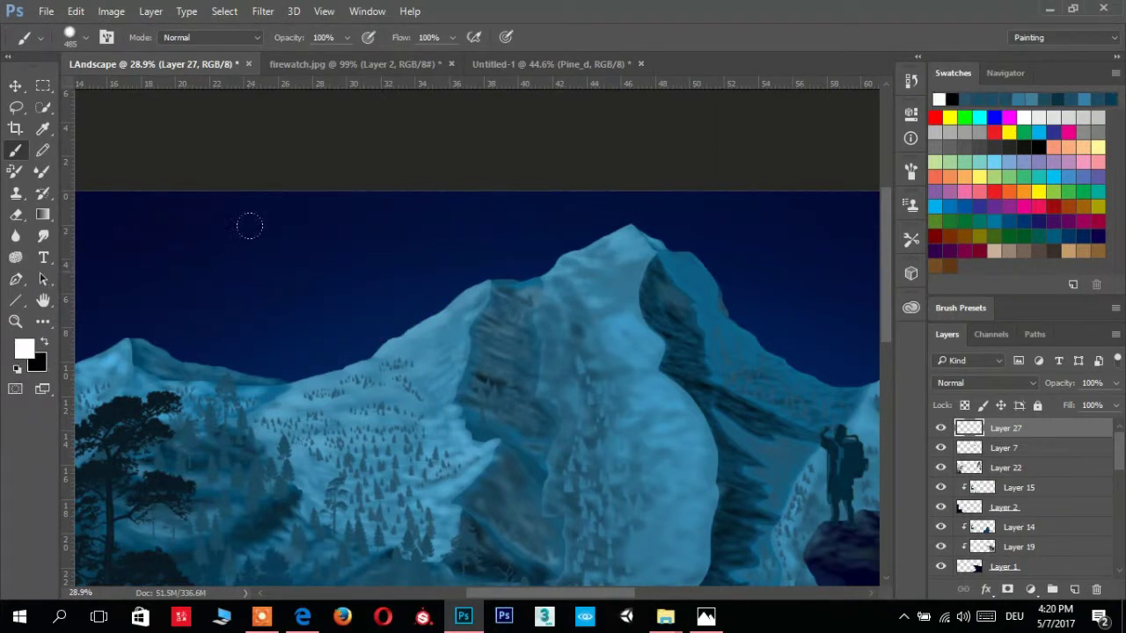
left_click(315, 275)
Tint the moon by stamping a pale light blue over it
scroll(326, 184, "up", 2)
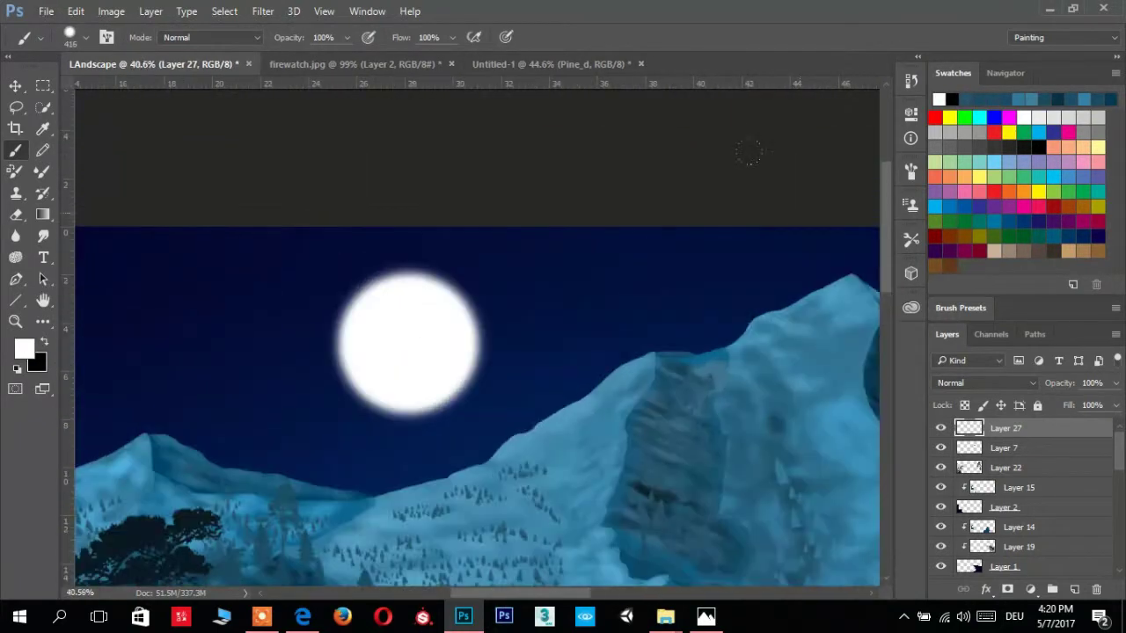
left_click(24, 350)
left_click_drag(744, 263, 745, 270)
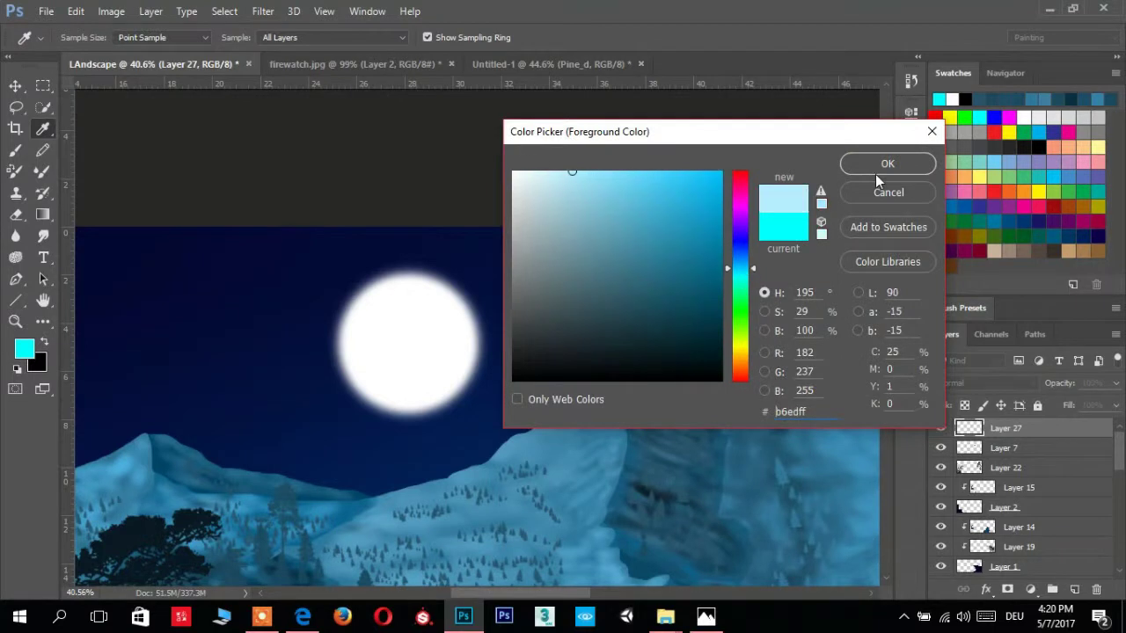
left_click(880, 172)
left_click(408, 343)
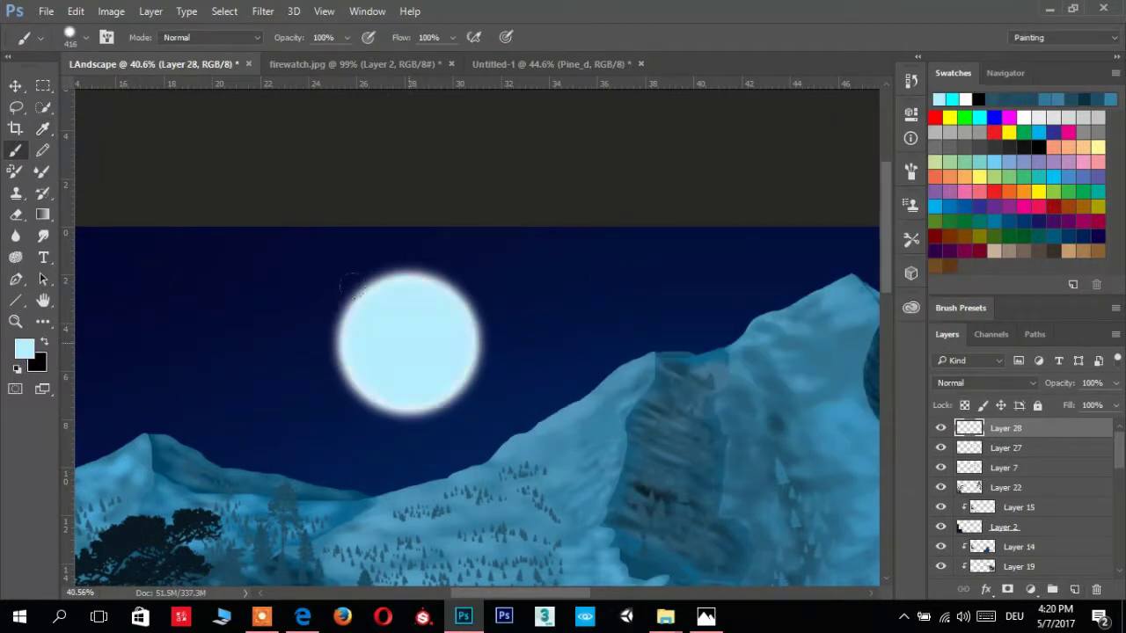
Add another layer and paint a large soft glow around the moon
key("ctrl+z")
left_click(1074, 589)
left_click(23, 350)
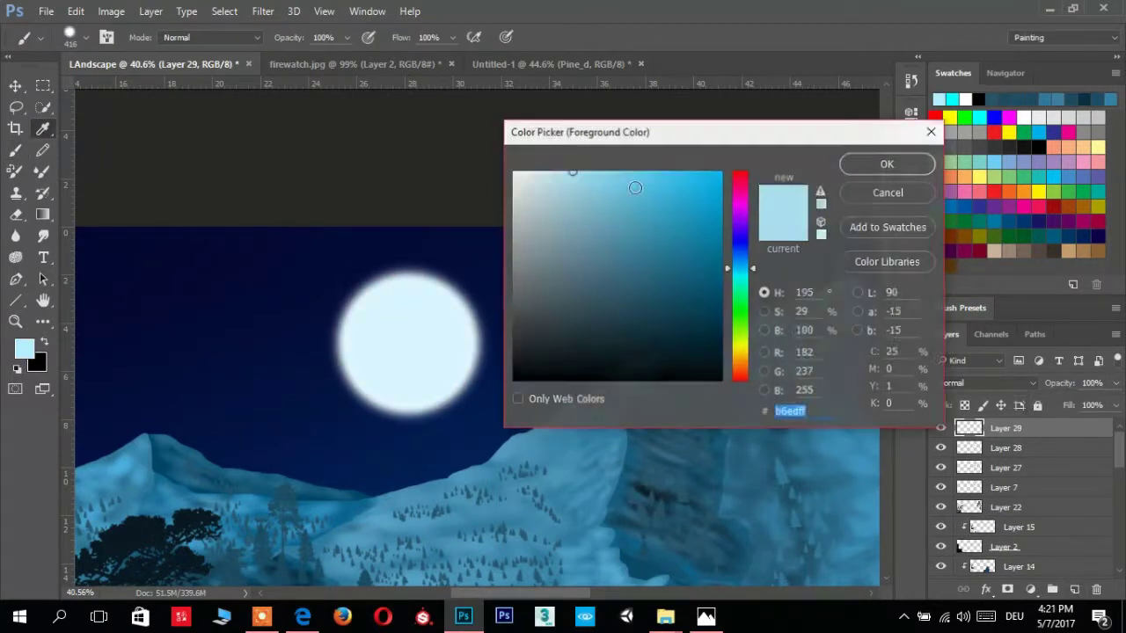
left_click(885, 164)
right_click(374, 320, "alt")
left_click(407, 347)
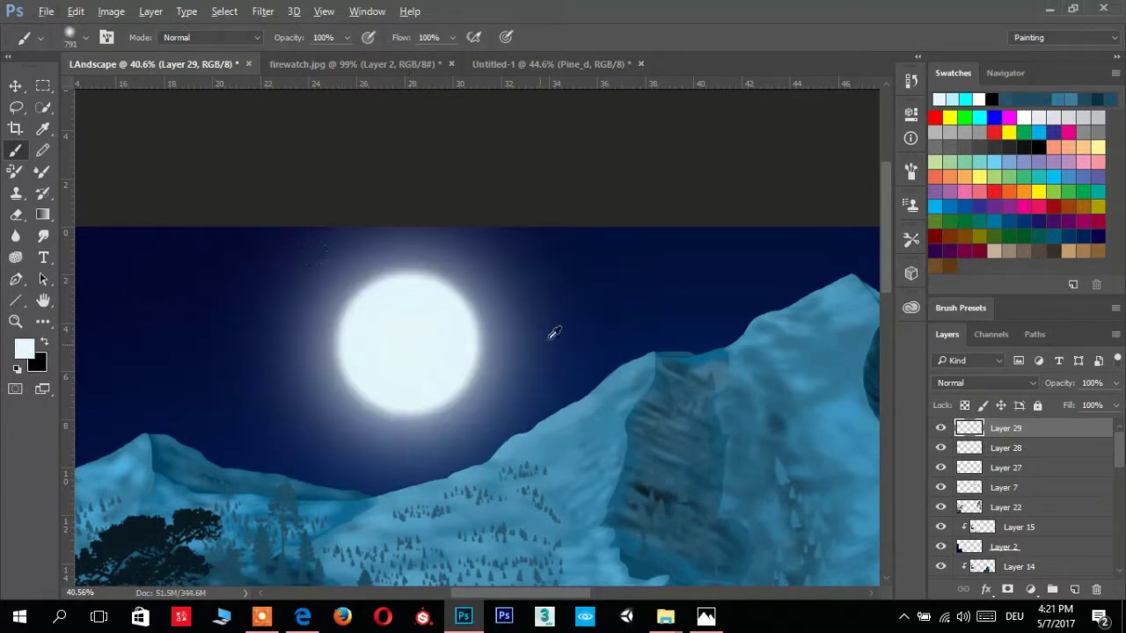
Lower the moon glow layer's opacity to 65%
scroll(551, 335, "down", 2)
left_click(1115, 384)
left_click_drag(1115, 401, 1086, 403)
scroll(498, 307, "down", 2)
scroll(506, 243, "down", 1)
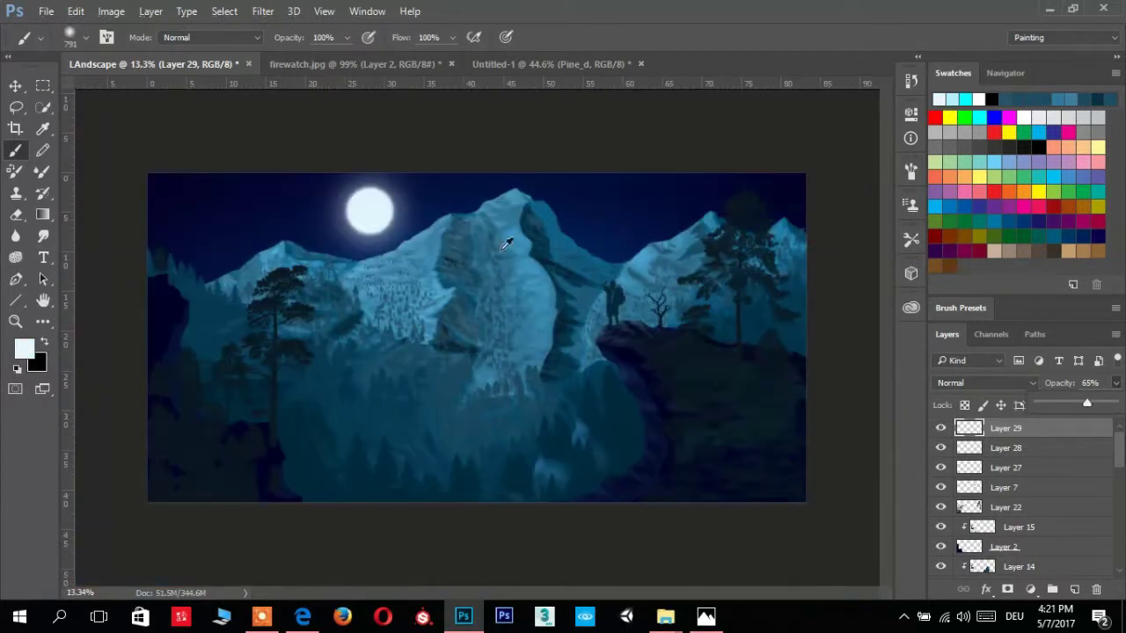
scroll(407, 173, "up", 1)
scroll(406, 172, "up", 2)
Show the cabin layer in Untitled-1 and drag the cabin into the LAndscape document
left_click(492, 64)
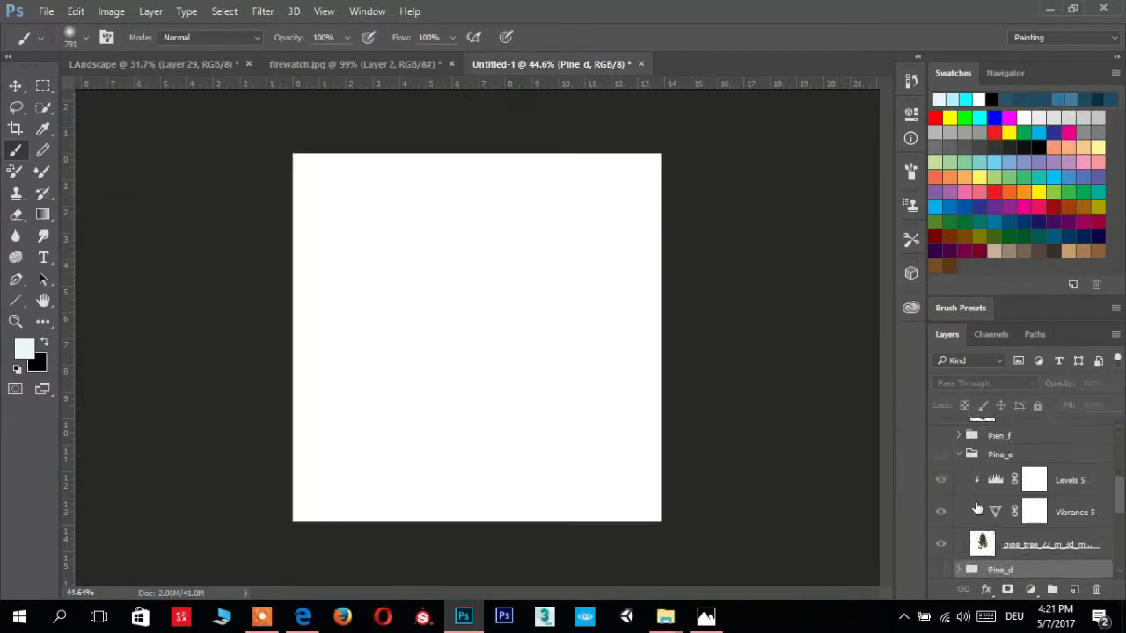
scroll(1033, 525, "down", 5)
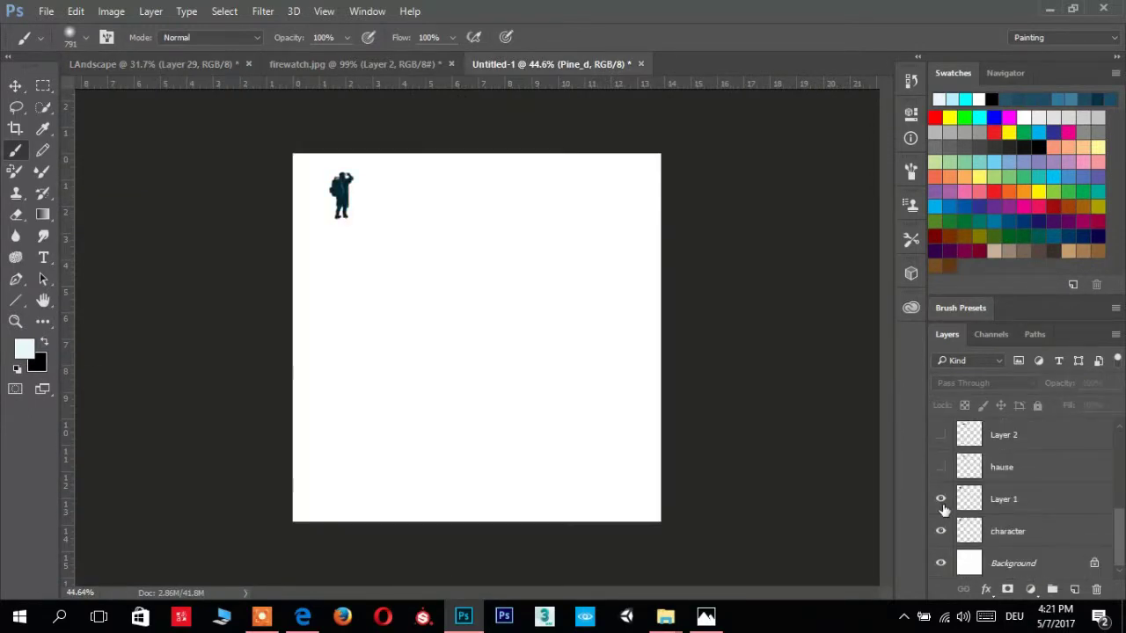
left_click(940, 434)
left_click(1003, 434)
key("v")
left_click_drag(378, 193, 486, 383)
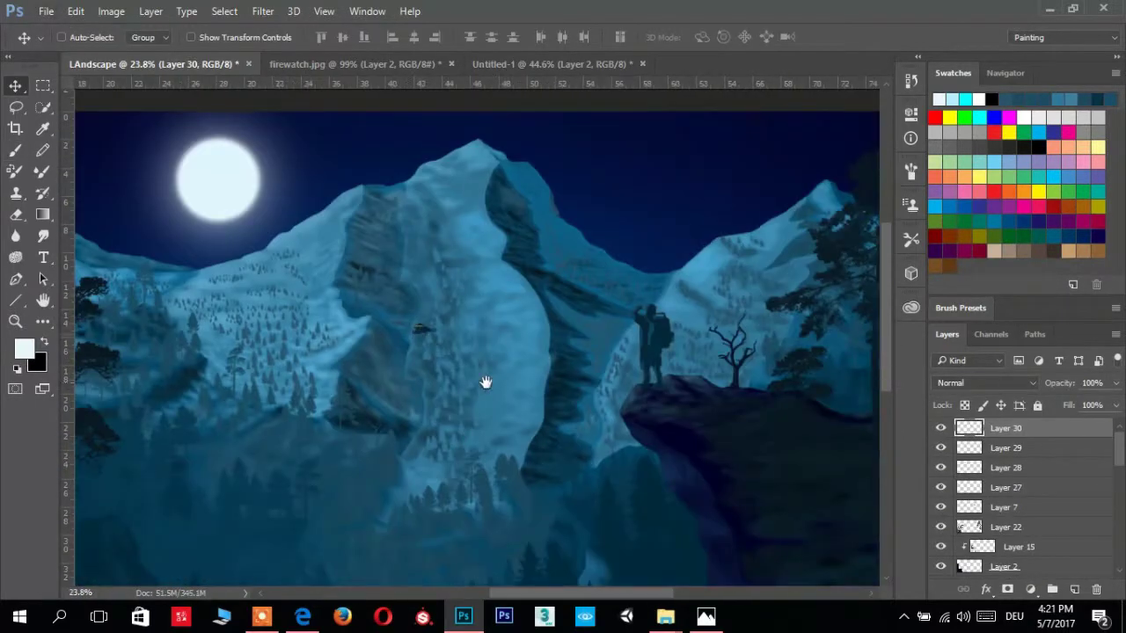
Enlarge the cabin, flip it horizontally, and place it up among the misty trees
scroll(657, 384, "up", 1)
scroll(417, 455, "up", 1)
scroll(590, 452, "up", 2)
key("ctrl+t")
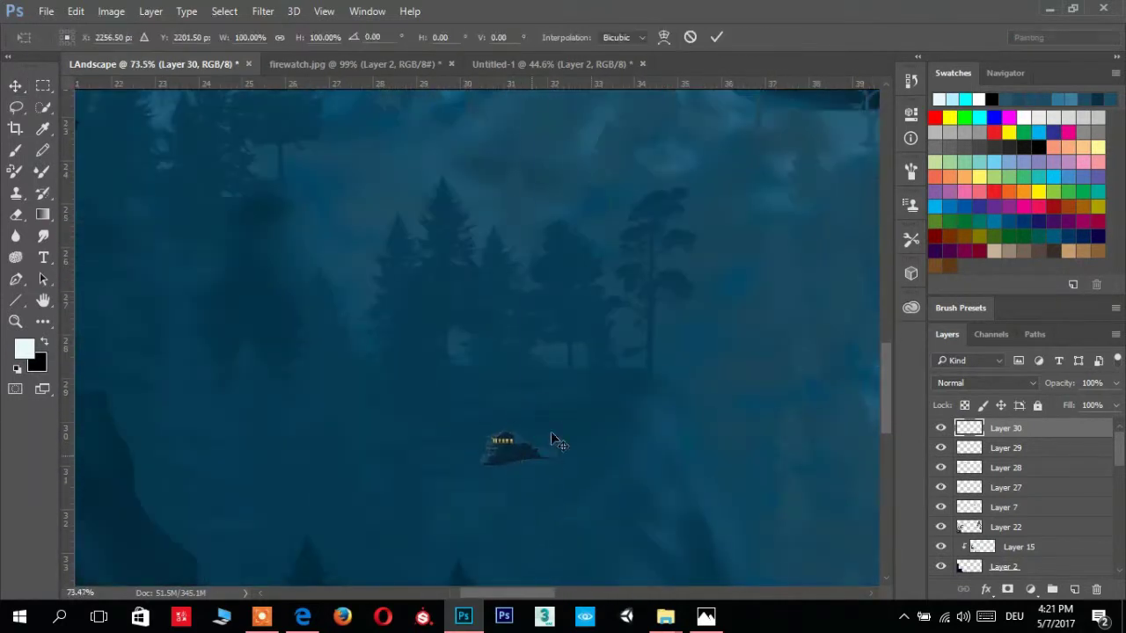
left_click_drag(554, 440, 620, 395)
right_click(527, 431)
left_click(561, 396)
key("Return")
left_click_drag(553, 454, 628, 368)
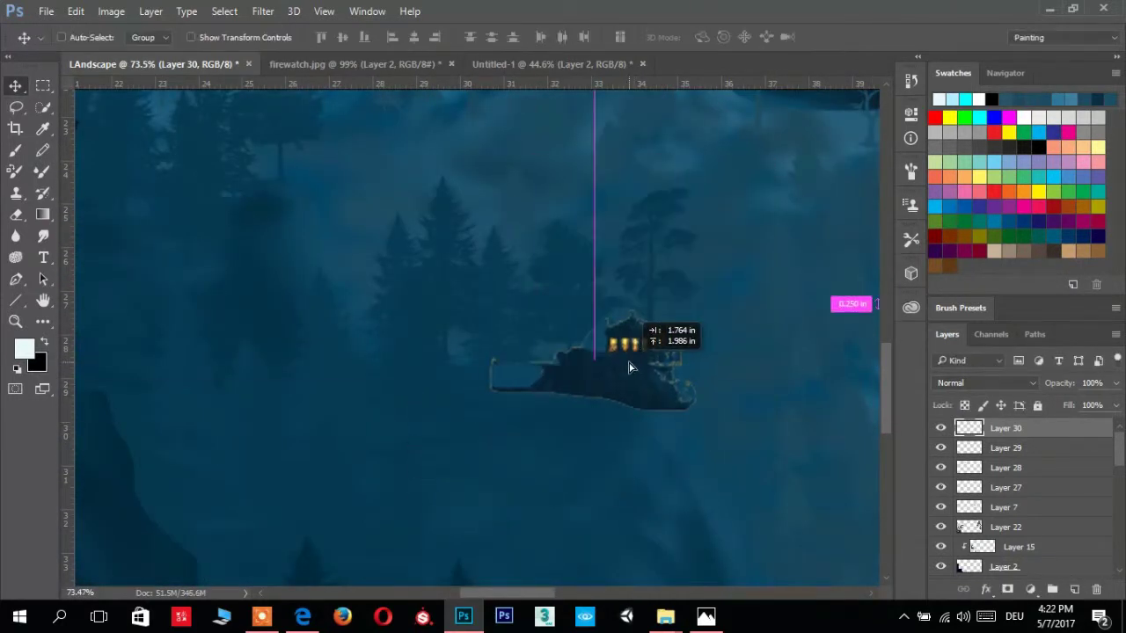
Erase the pale patch left of the cabin
scroll(629, 367, "up", 2)
key("e")
mouse_move(387, 369)
left_mouse_down()
mouse_move(421, 310)
mouse_move(440, 368)
left_mouse_up()
scroll(446, 356, "up", 3)
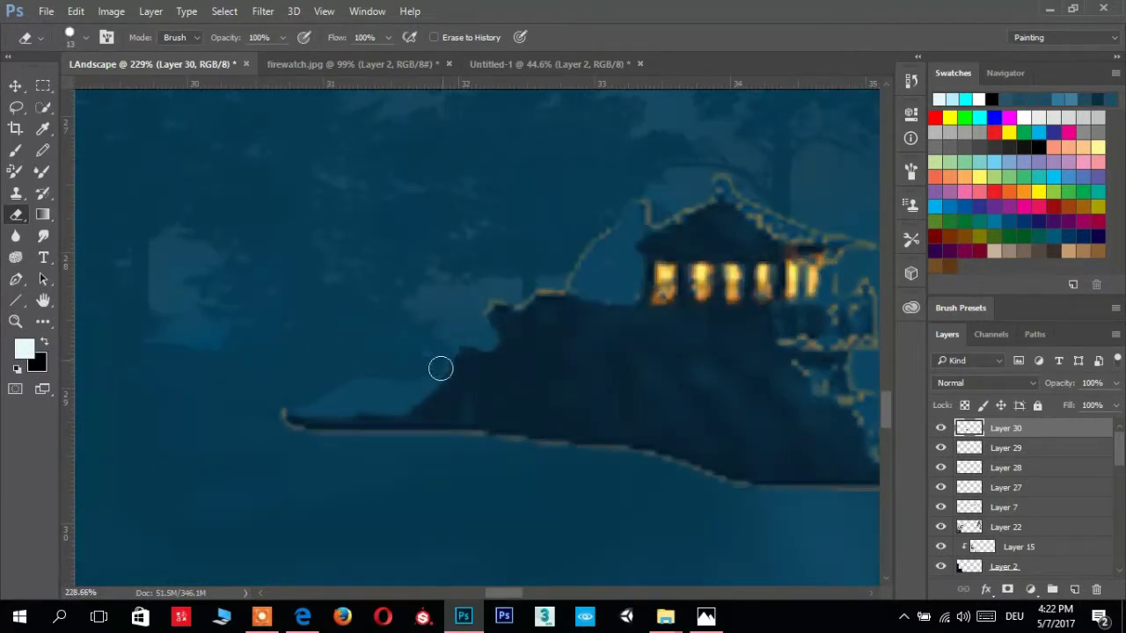
scroll(474, 410, "down", 2)
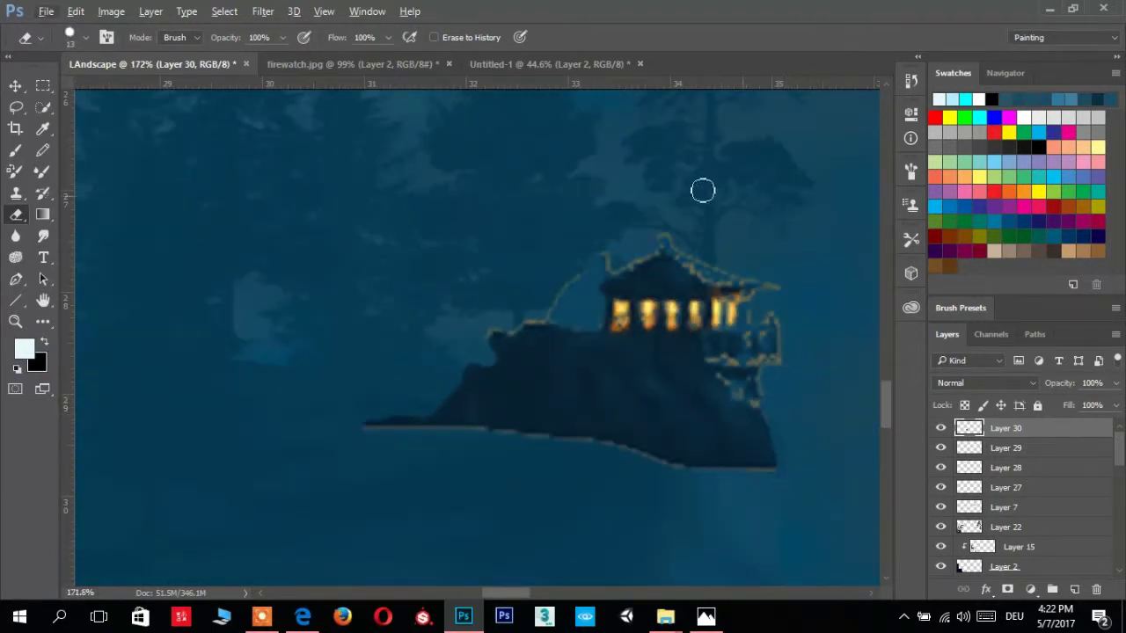
scroll(621, 258, "up", 2)
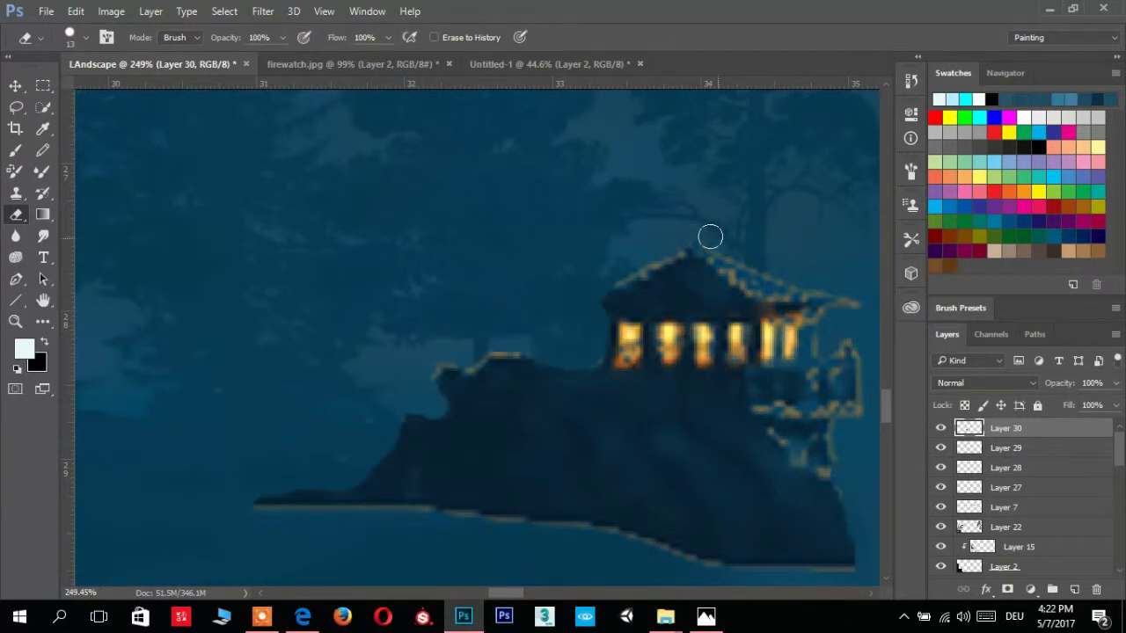
scroll(673, 301, "down", 2)
scroll(706, 326, "down", 2)
Nudge the cabin into its final position on the rock
key("v")
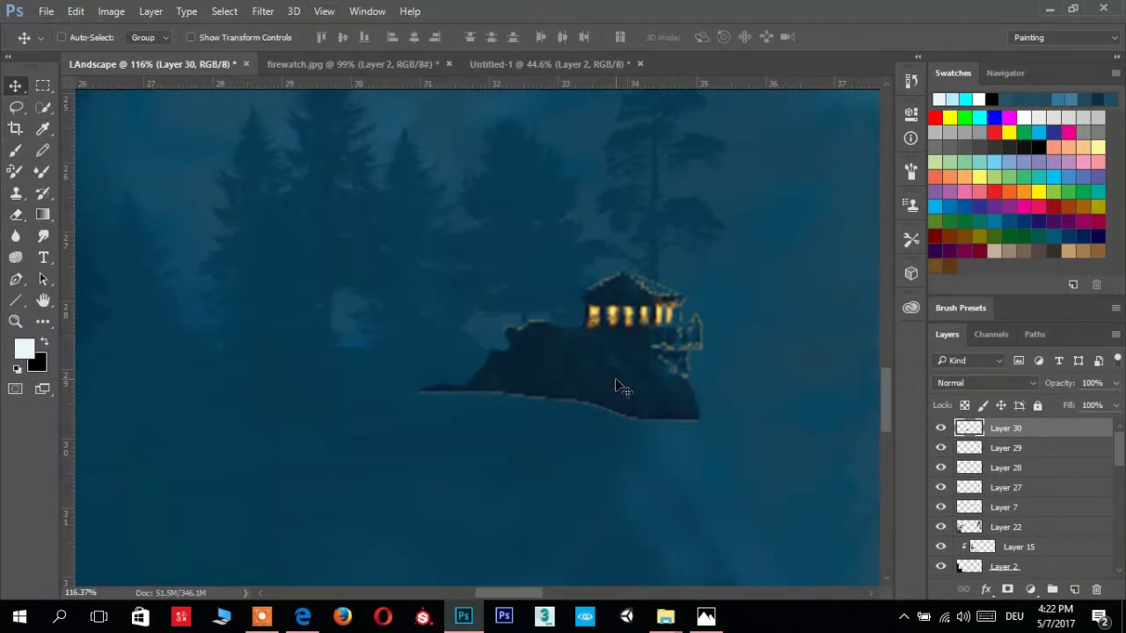
left_click_drag(618, 390, 622, 370)
scroll(653, 402, "up", 2)
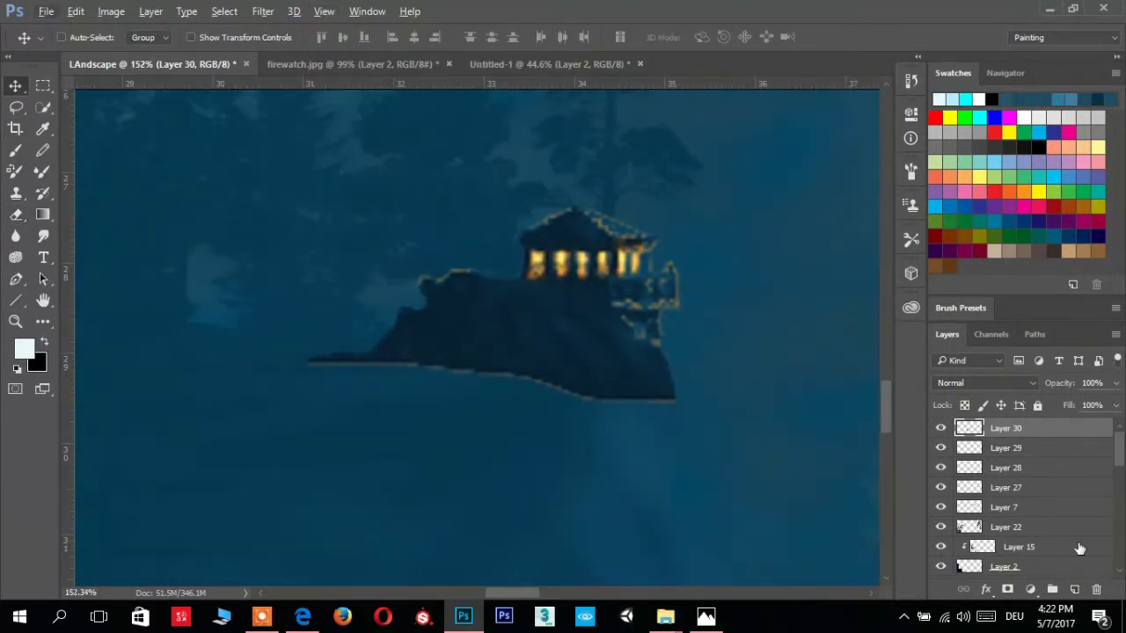
key("b")
key("alt+BackSpace")
Clip a layer to the cabin and shade its rocky base dark blue
key("ctrl+z")
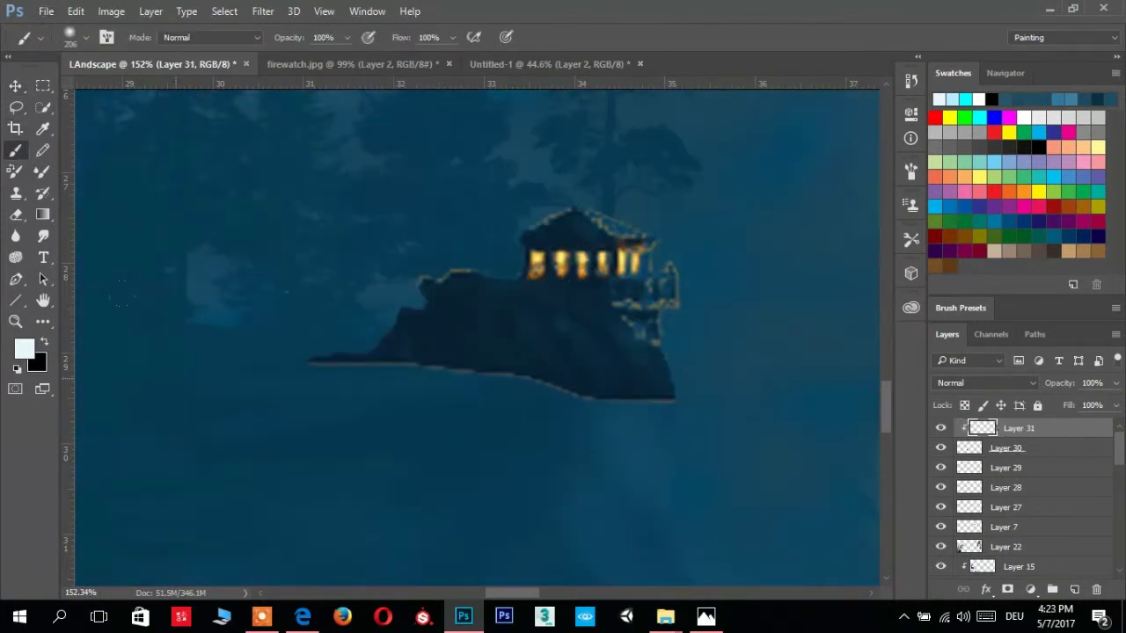
left_click(449, 392, "alt")
scroll(563, 385, "up", 2)
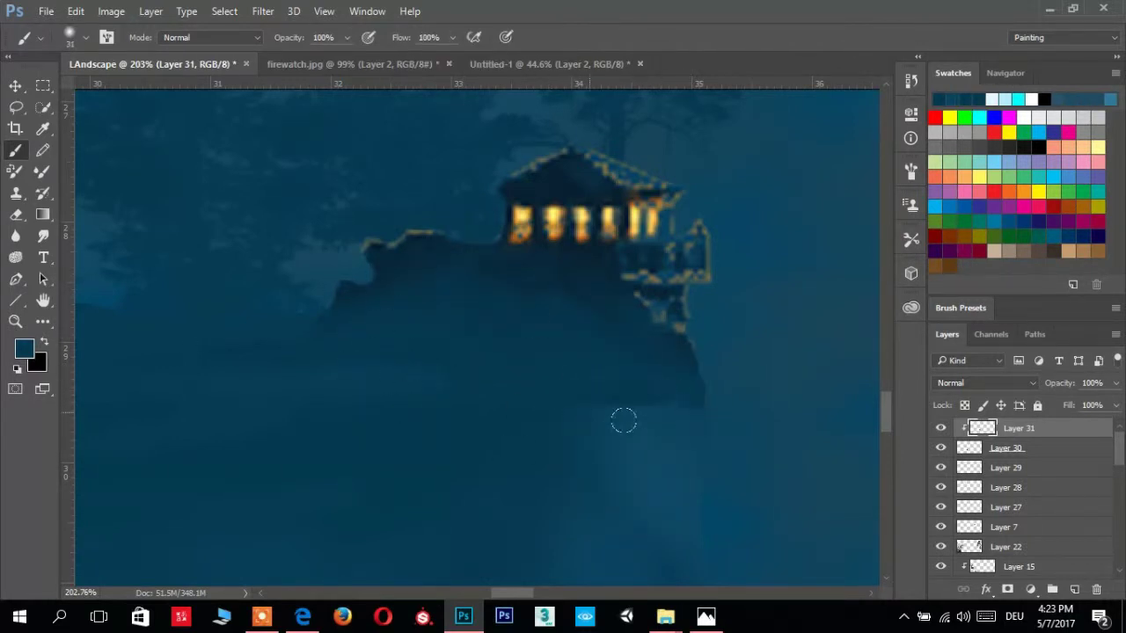
scroll(598, 434, "down", 2)
Add Layer 32 above and blend the cabin into the fog with 3%-flow mist
key("ctrl+shift+alt+n")
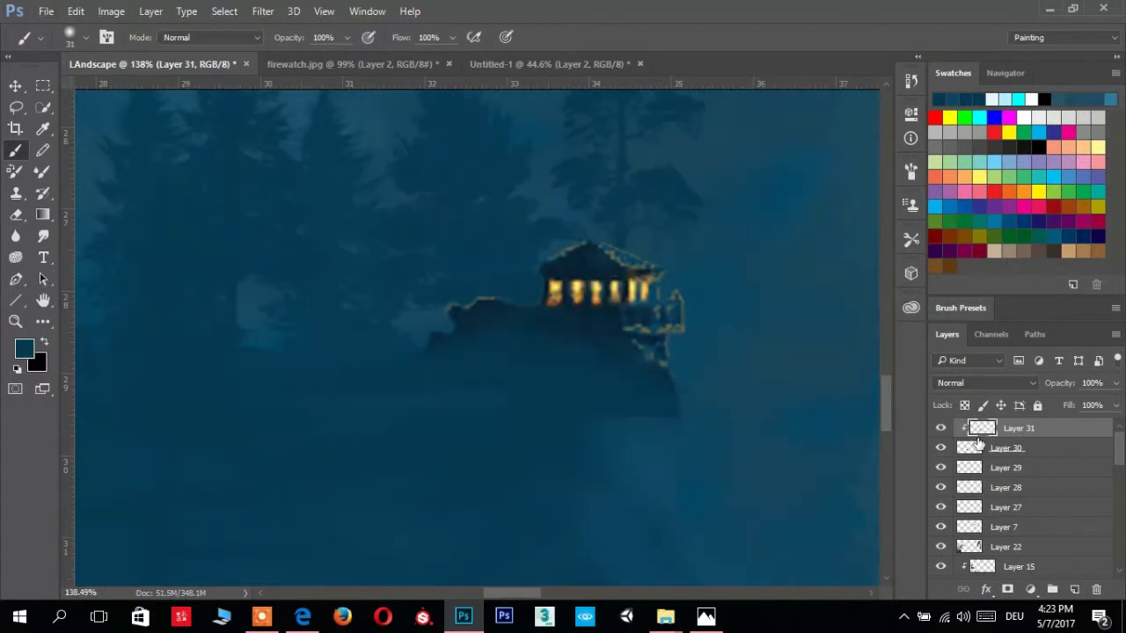
scroll(613, 419, "up", 1)
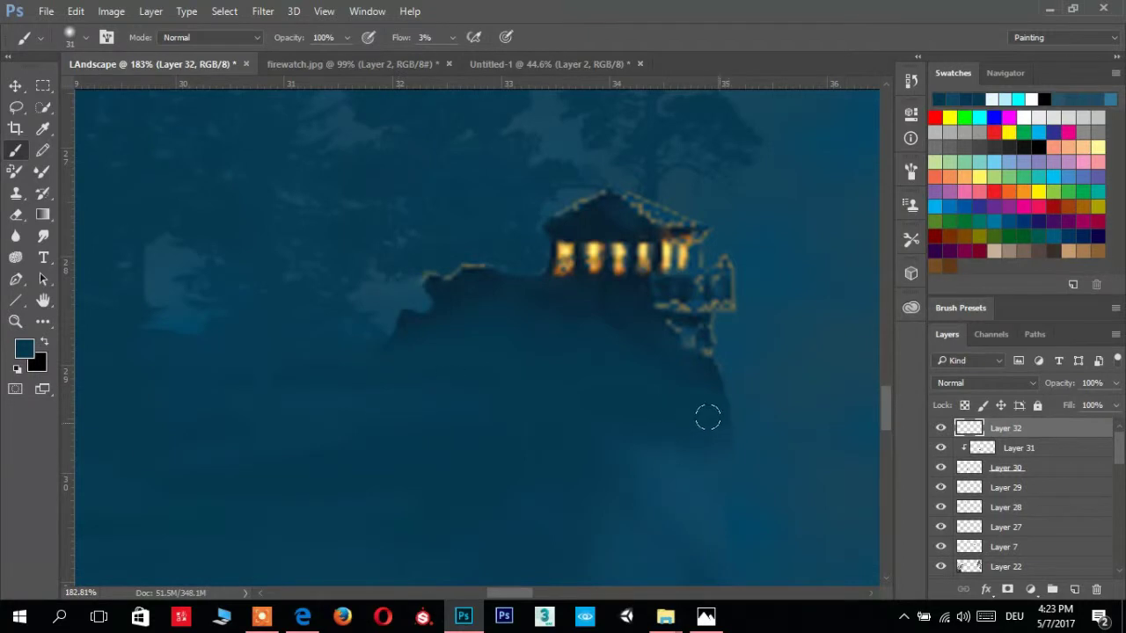
scroll(708, 418, "down", 3)
scroll(616, 378, "down", 5)
scroll(559, 255, "down", 2)
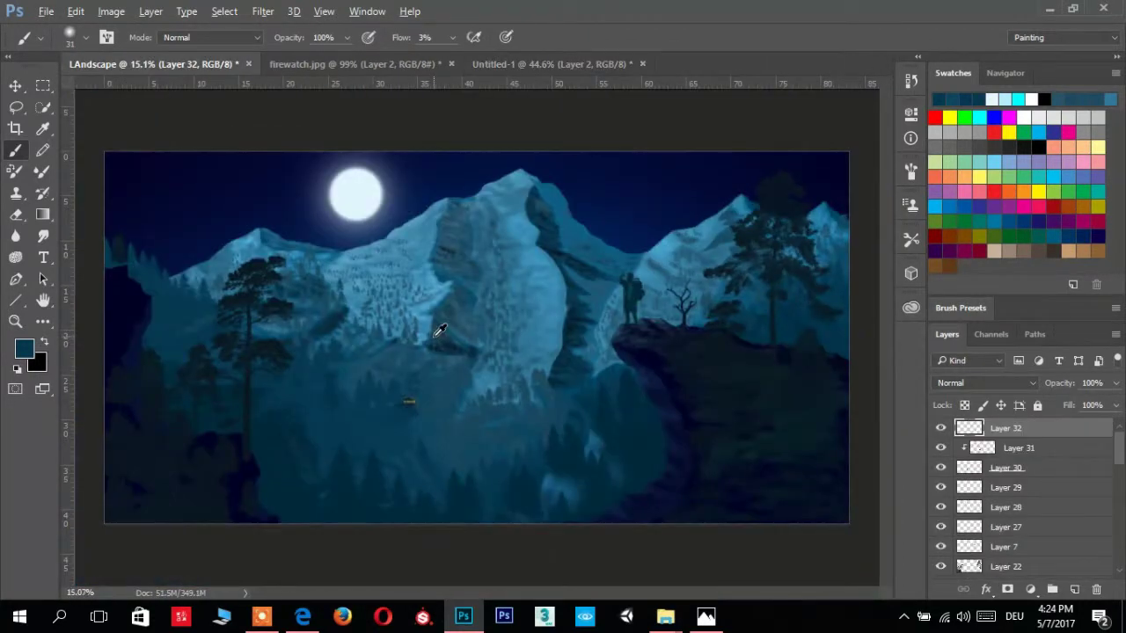
Place the cloud PNG beside the moon and add a copy next to it
mouse_move(427, 321)
left_mouse_down()
mouse_move(352, 181)
mouse_move(418, 209)
left_mouse_up()
key("Return")
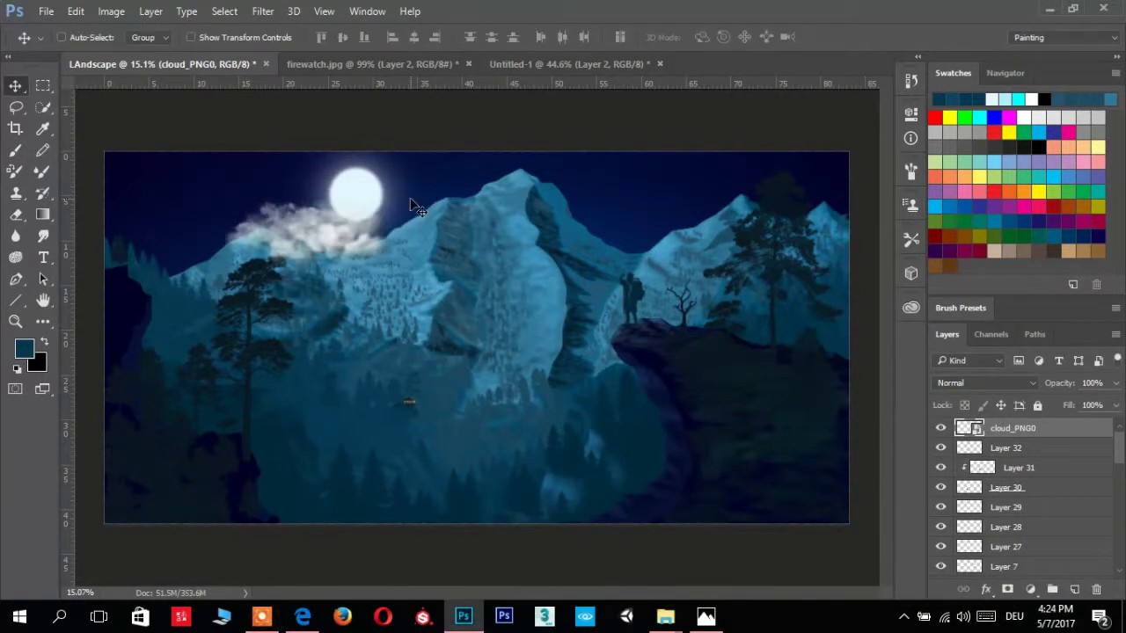
scroll(289, 207, "up", 2)
mouse_move(226, 181)
left_mouse_down()
mouse_move(281, 183)
mouse_move(298, 211)
mouse_move(477, 226)
left_mouse_up()
scroll(352, 207, "down", 3)
scroll(312, 202, "up", 2)
scroll(486, 234, "down", 4)
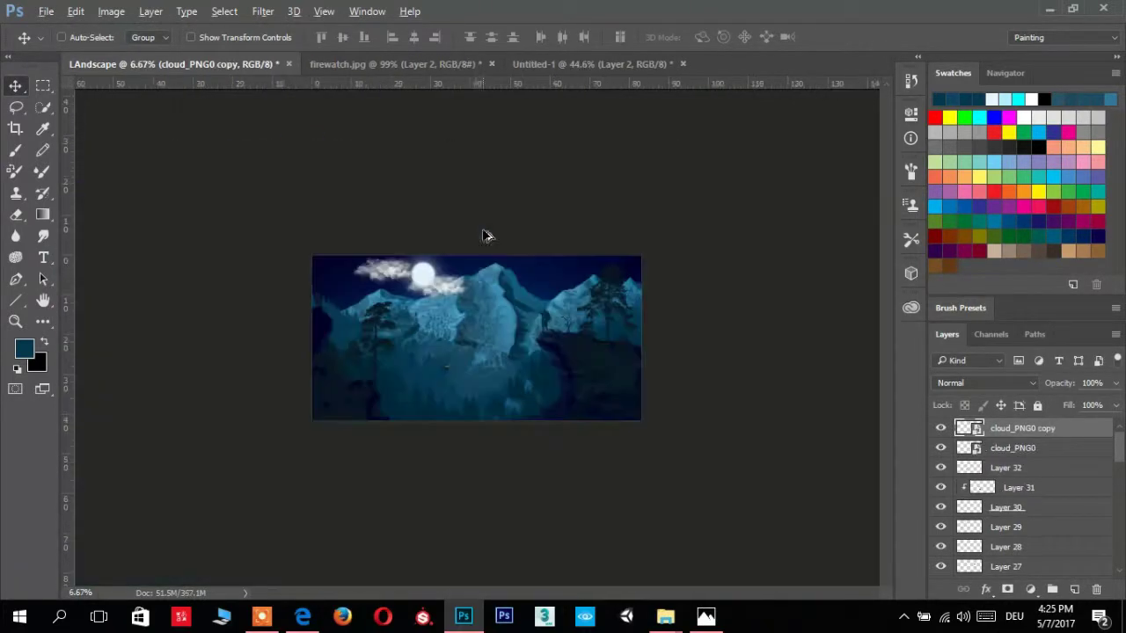
left_click_drag(378, 264, 414, 274)
scroll(413, 274, "up", 3)
scroll(366, 270, "down", 1)
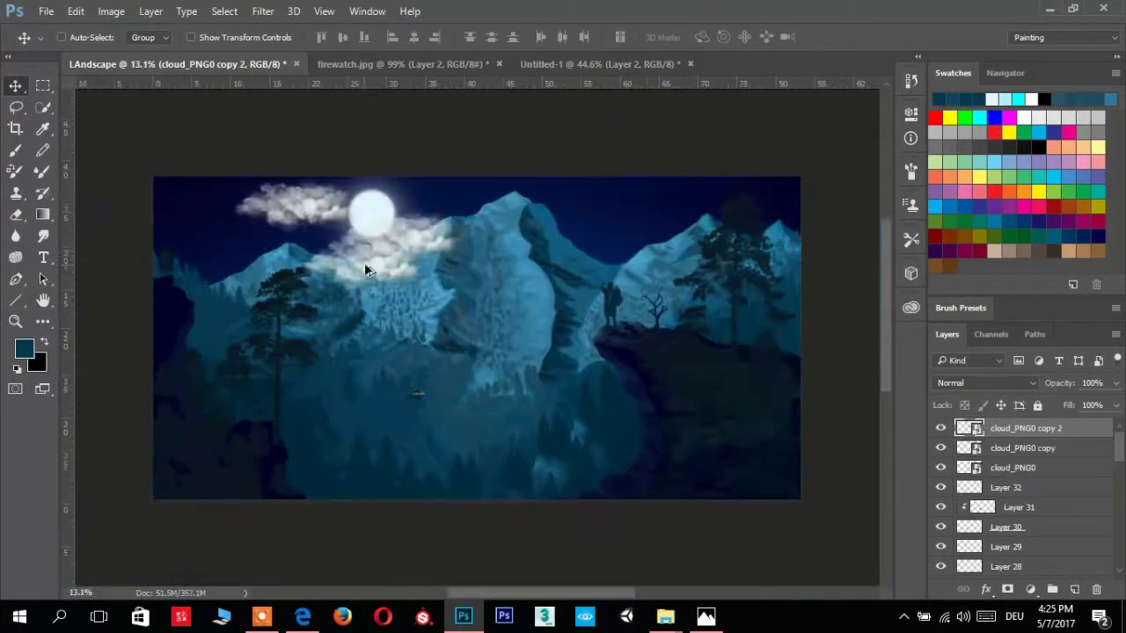
Rasterize the cloud copy and move it beneath the scenery layers, just above BG
right_click(1023, 427)
left_click(749, 364)
key("ctrl")
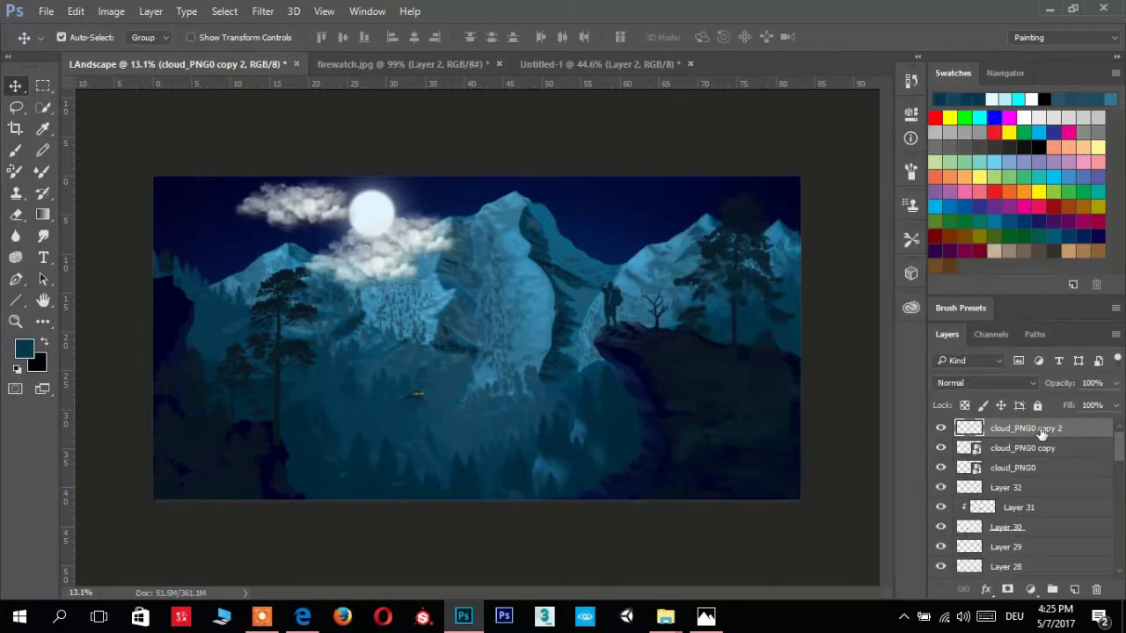
scroll(1038, 492, "down", 5)
left_click(1011, 556, "ctrl")
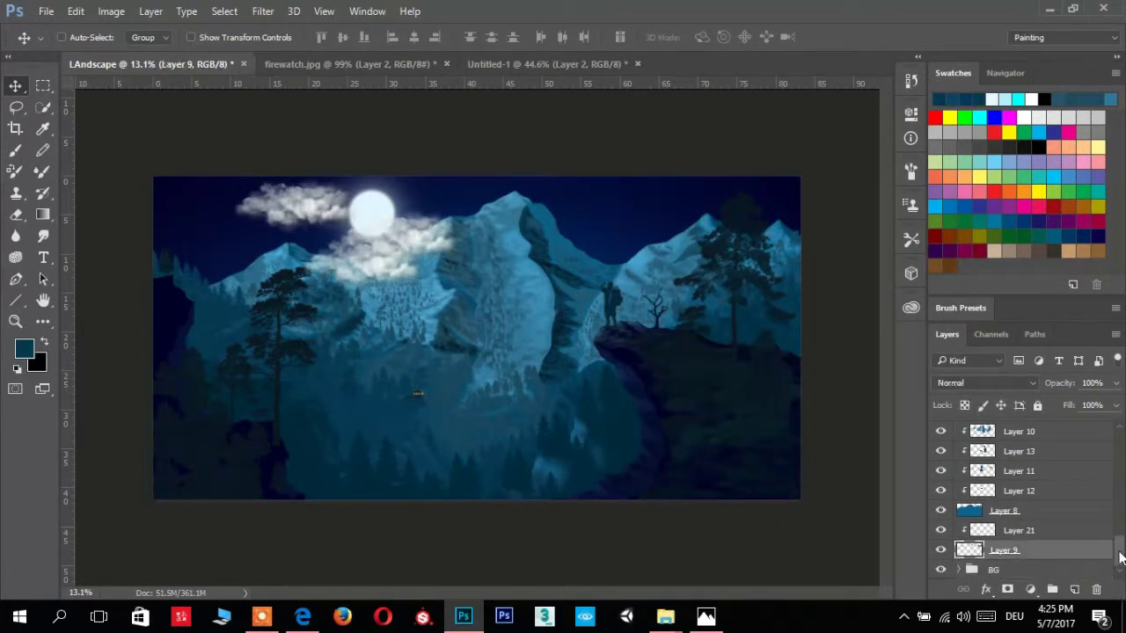
scroll(993, 563, "up", 5)
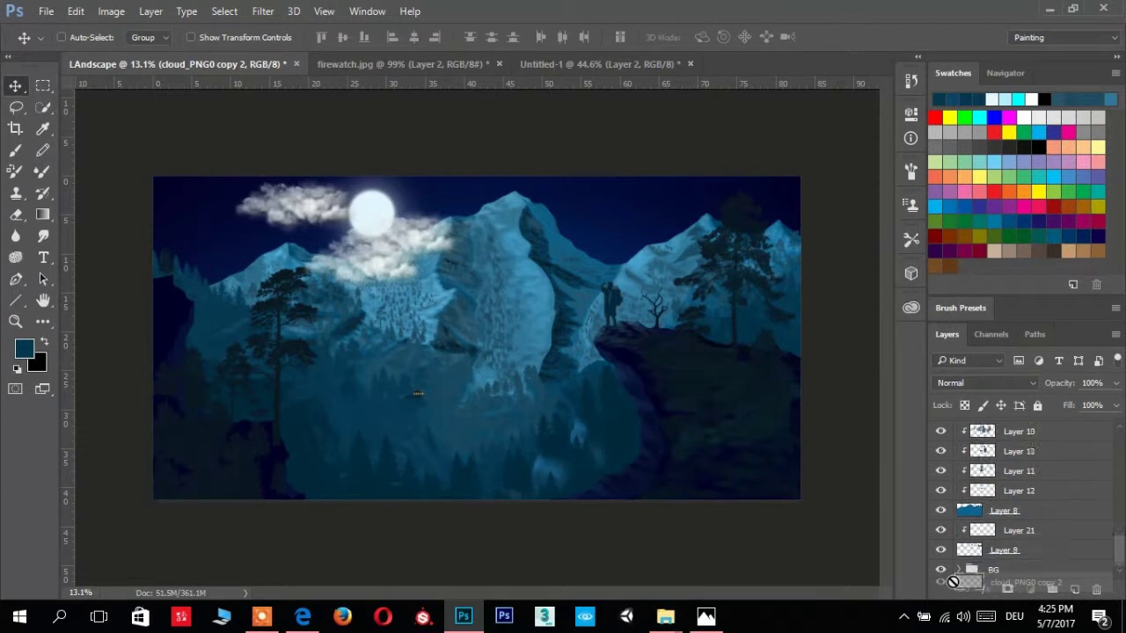
left_click_drag(963, 428, 1011, 558)
Move a cloud into the top-left sky, rotate it about 26° and enlarge it
left_click_drag(508, 299, 291, 215)
key("ctrl+t")
left_click_drag(140, 320, 97, 264)
left_click_drag(220, 290, 206, 314)
key("Return")
Duplicate the cloud across the top-left sky and merge the cloud layers
mouse_move(220, 237)
left_mouse_down()
mouse_move(195, 189)
mouse_move(211, 224)
mouse_move(756, 244)
left_mouse_up()
key("ctrl+j")
key("ctrl+j")
right_click(1024, 510)
left_click(831, 490)
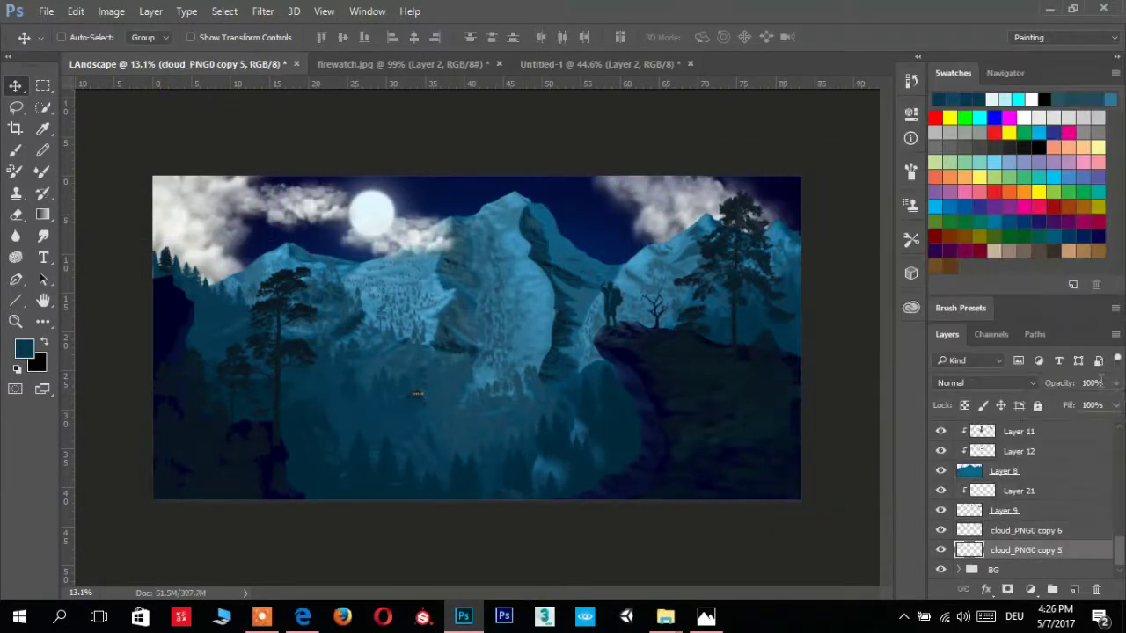
Place a cloud in the top-right sky, rotated about -35°
left_click_drag(1115, 383, 1069, 404)
left_click(1025, 530)
key("ctrl+t")
mouse_move(567, 143)
left_mouse_down()
mouse_move(542, 255)
mouse_move(633, 141)
left_mouse_up()
key("Return")
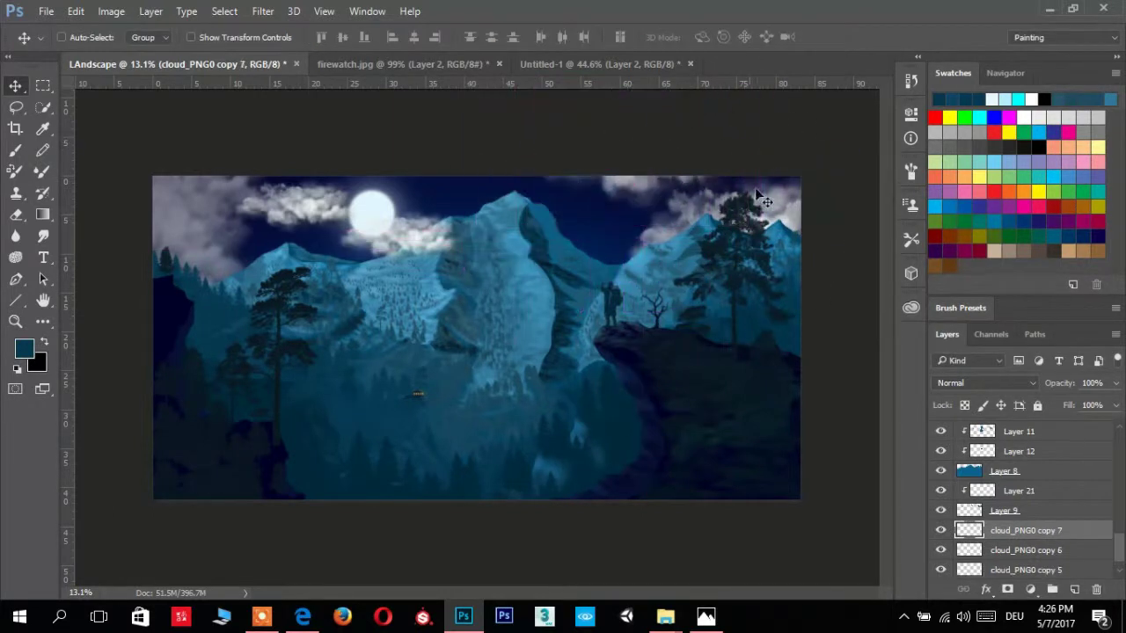
Shift the moon cloud up and right and squash the left cloud flatter
scroll(1018, 493, "up", 10)
left_click(1020, 428)
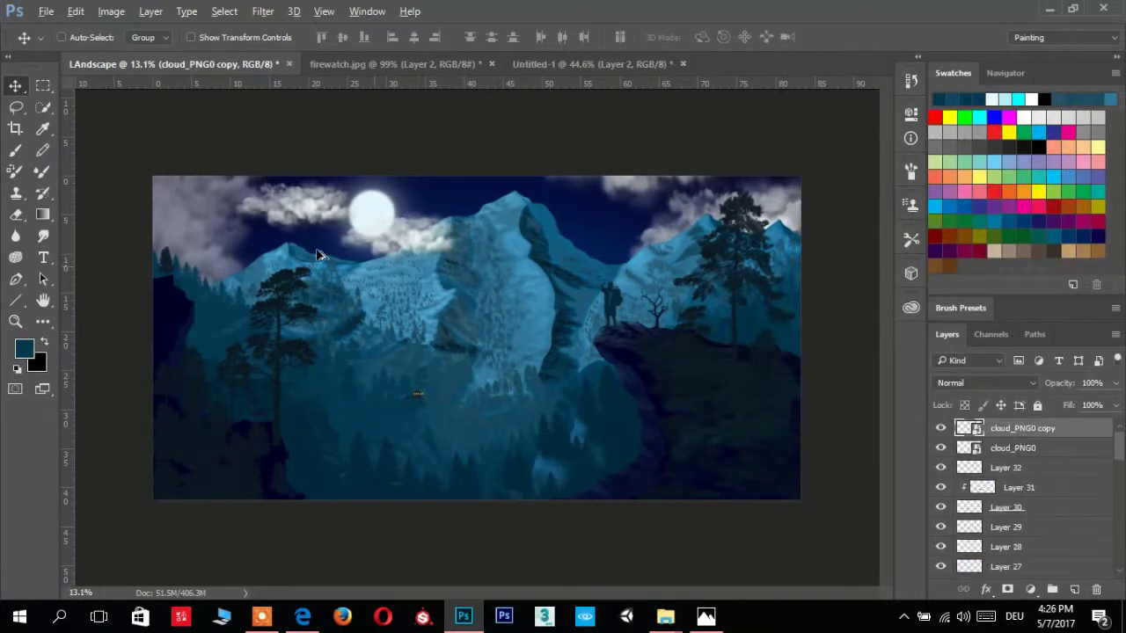
key("ctrl+plus")
mouse_move(458, 250)
left_mouse_down()
mouse_move(452, 264)
mouse_move(493, 190)
left_mouse_up()
left_click(994, 448)
key("ctrl+t")
mouse_move(370, 198)
left_mouse_down()
mouse_move(300, 199)
mouse_move(308, 239)
left_mouse_up()
key("Return")
Set the cloud layers to 36% and 50% opacity, then add a new empty layer
key("3")
key("6")
key("alt+bracketright")
key("5")
scroll(489, 325, "down", 3)
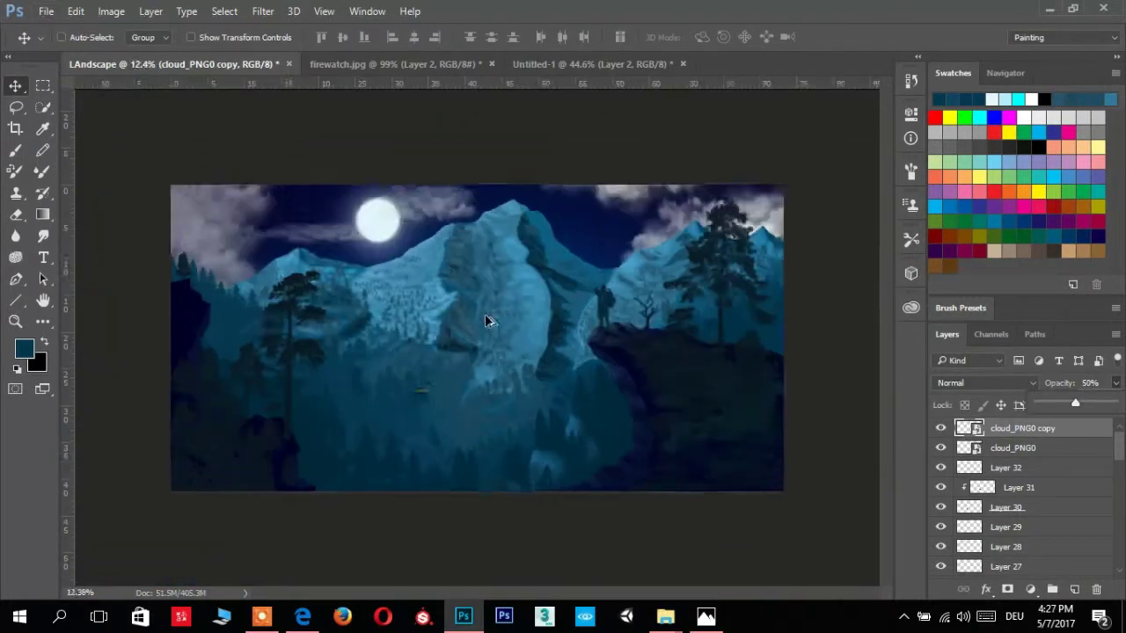
scroll(1011, 519, "down", 5)
scroll(1012, 527, "down", 5)
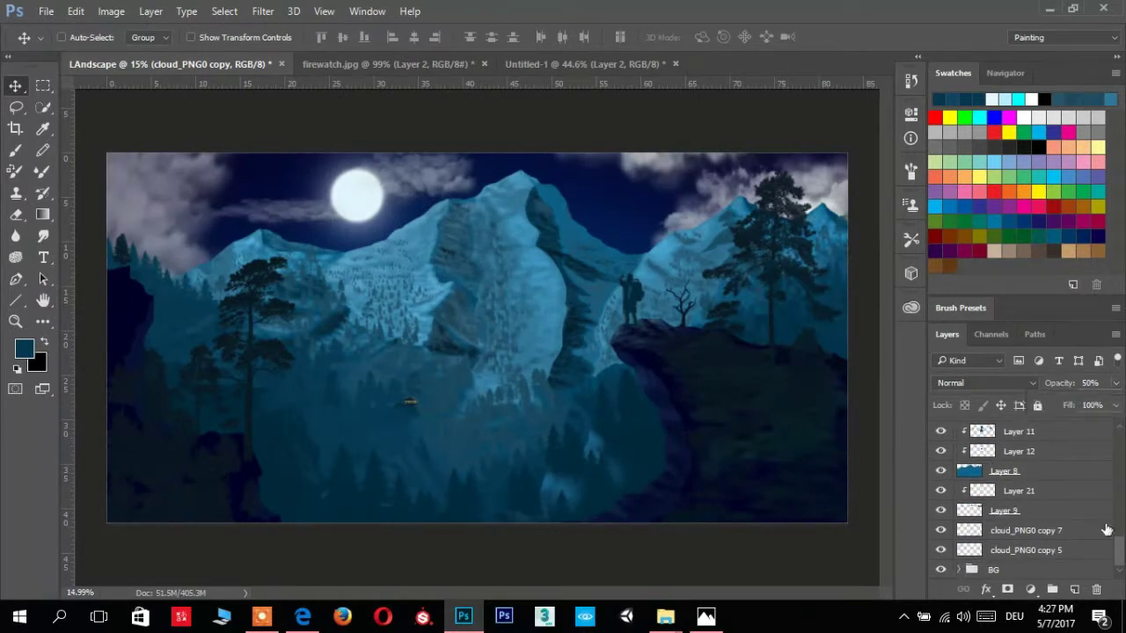
key("ctrl+shift+alt+n")
Choose the Dry Brush Tip Light Flow brush preset and reset colours to black and white
key("b")
right_click(150, 84)
scroll(149, 231, "up", 1)
double_click(169, 306)
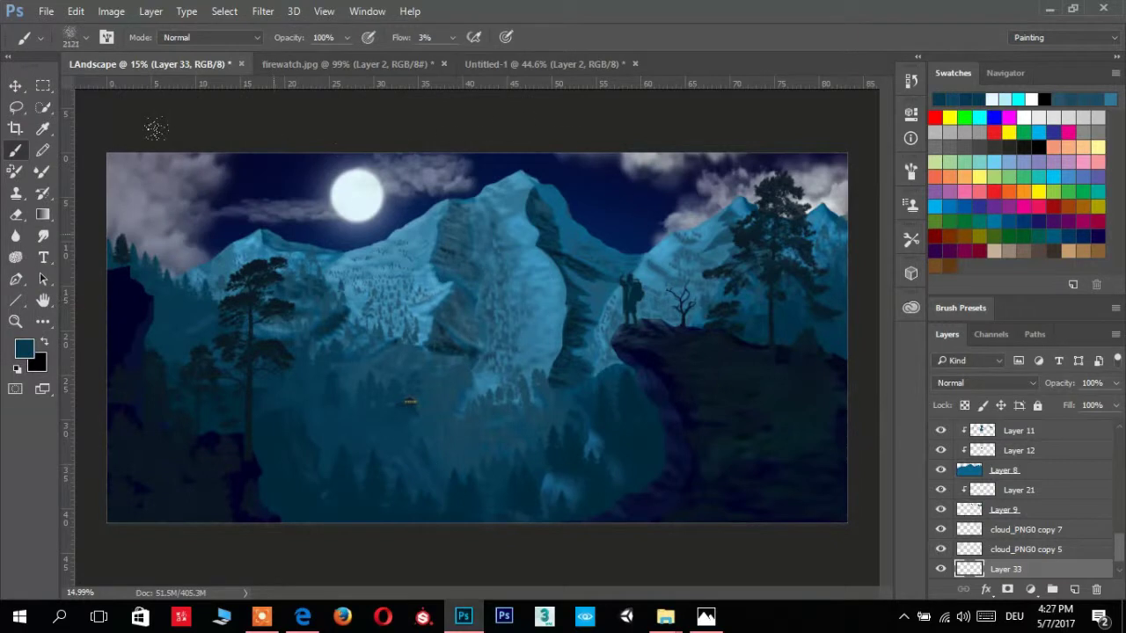
key("d")
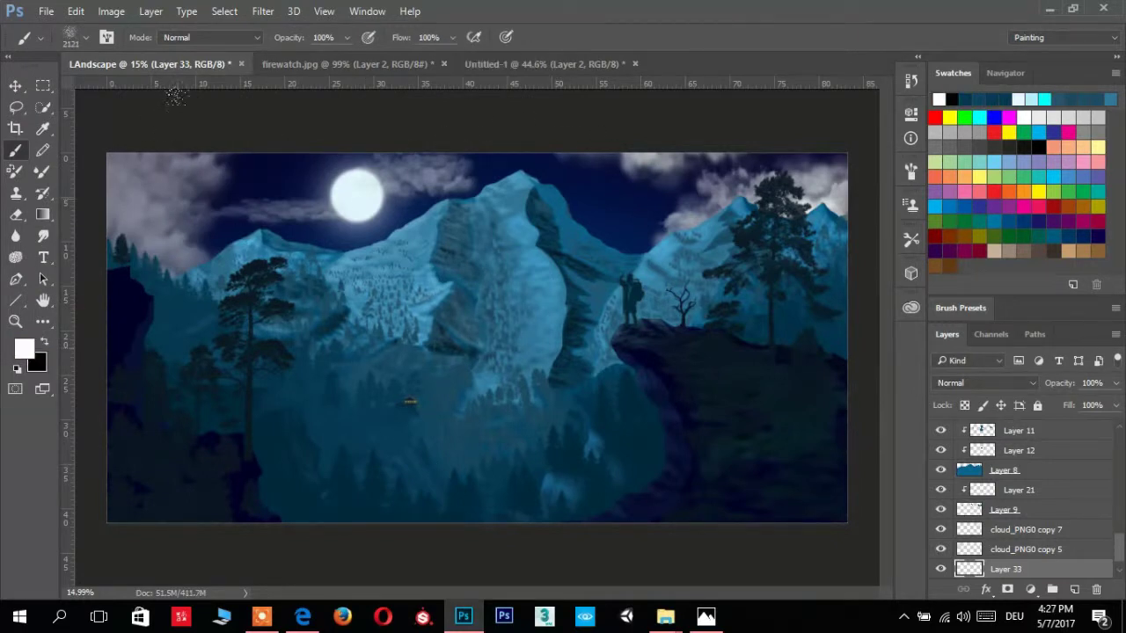
Paint cloud texture over the upper-left sky with a 2008 px brush, erase part, then delete Layer 33
left_click(85, 37)
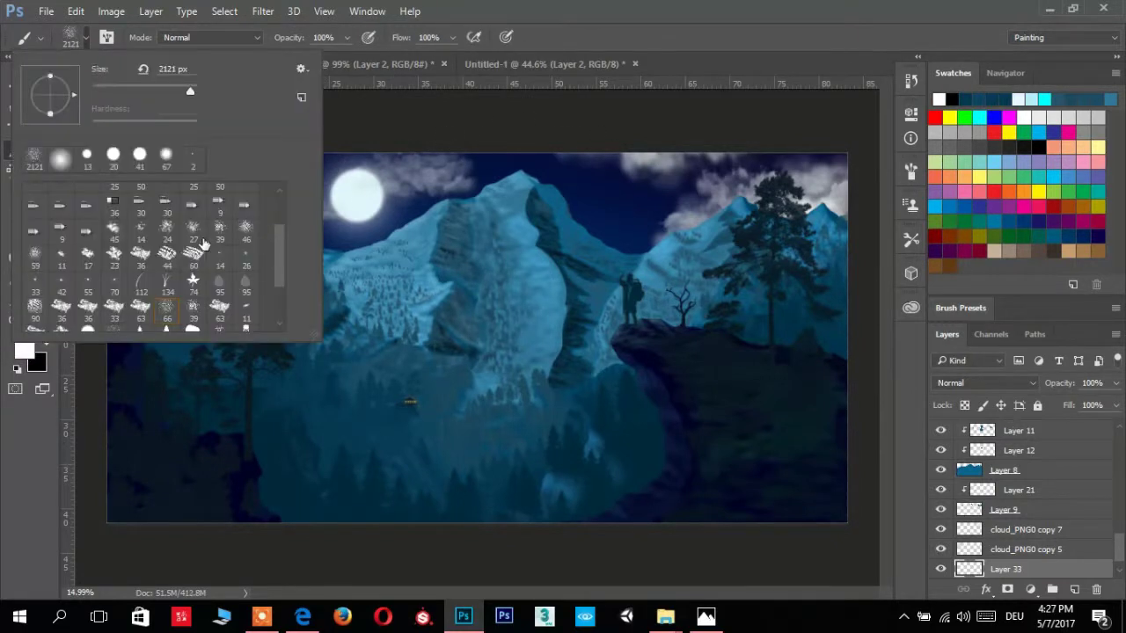
left_click_drag(229, 202, 440, 176)
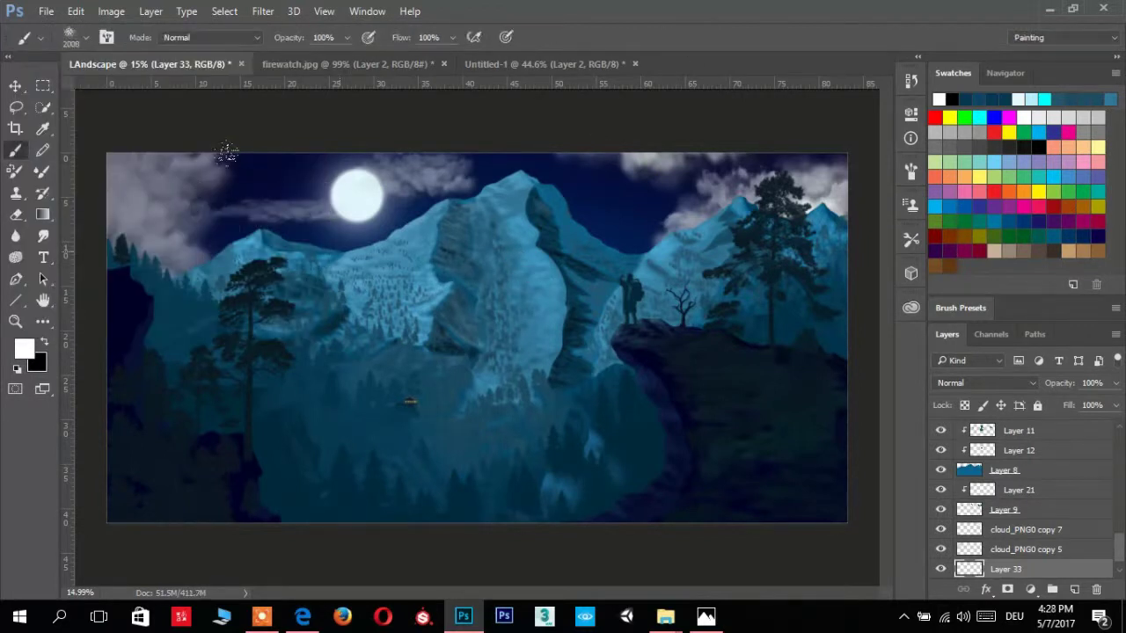
left_click_drag(150, 229, 378, 167)
key("e")
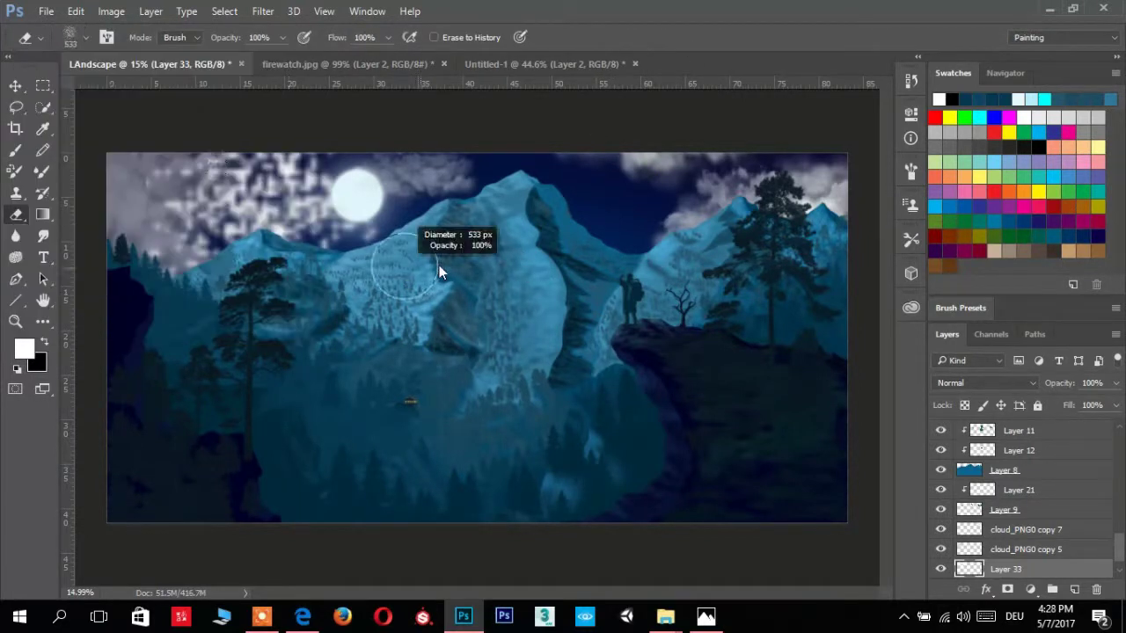
left_click_drag(195, 200, 357, 211)
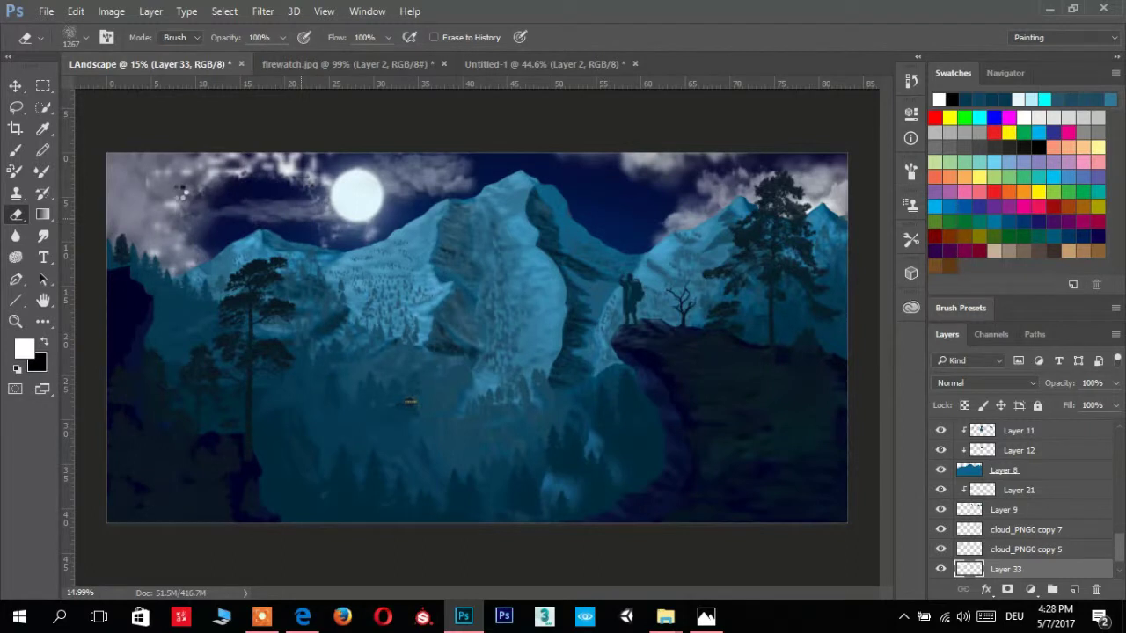
key("Delete")
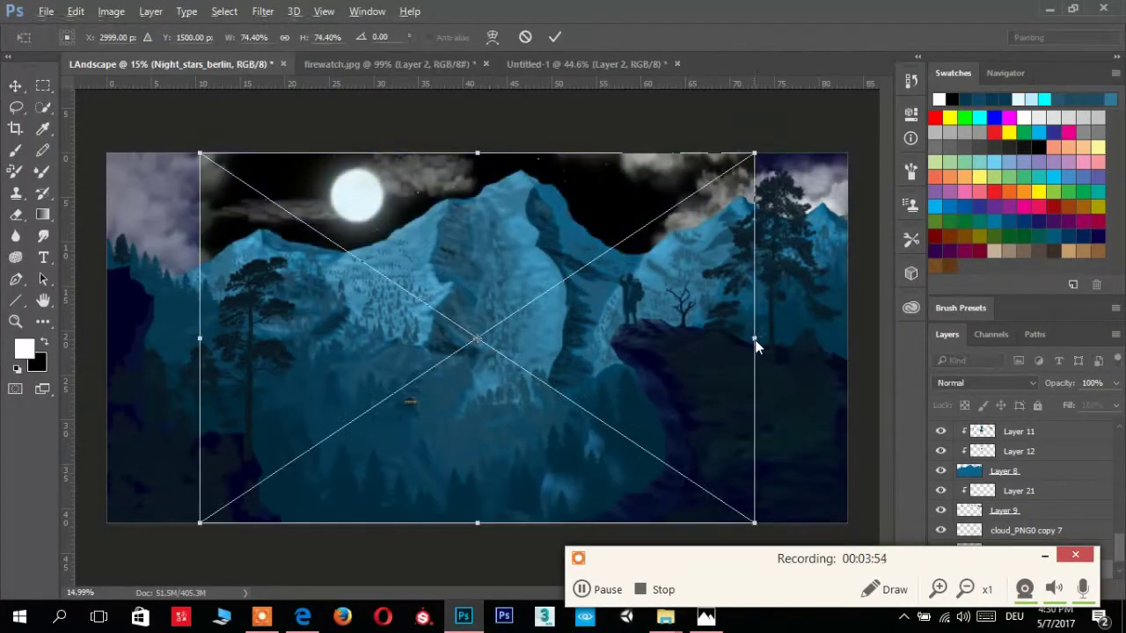
Stretch the Night_stars_berlin image across the whole canvas and set its blend mode to Screen
left_click_drag(754, 340, 846, 339)
key("Return")
left_click(968, 383)
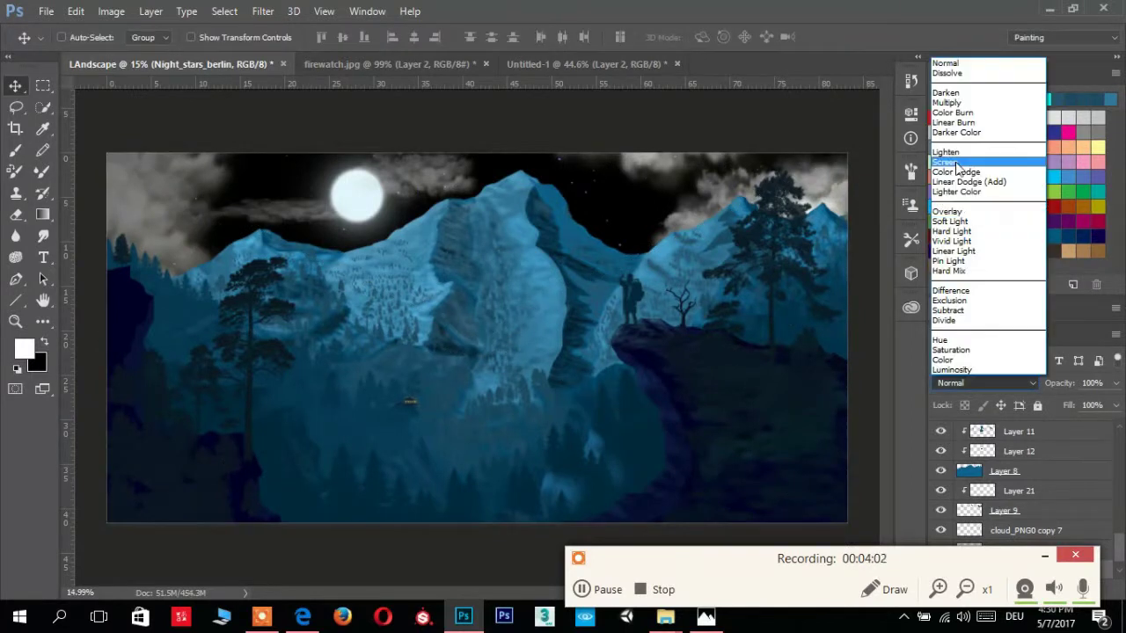
left_click(962, 155)
scroll(603, 205, "up", 3)
scroll(615, 264, "down", 4)
scroll(650, 286, "up", 1)
scroll(321, 334, "up", 1)
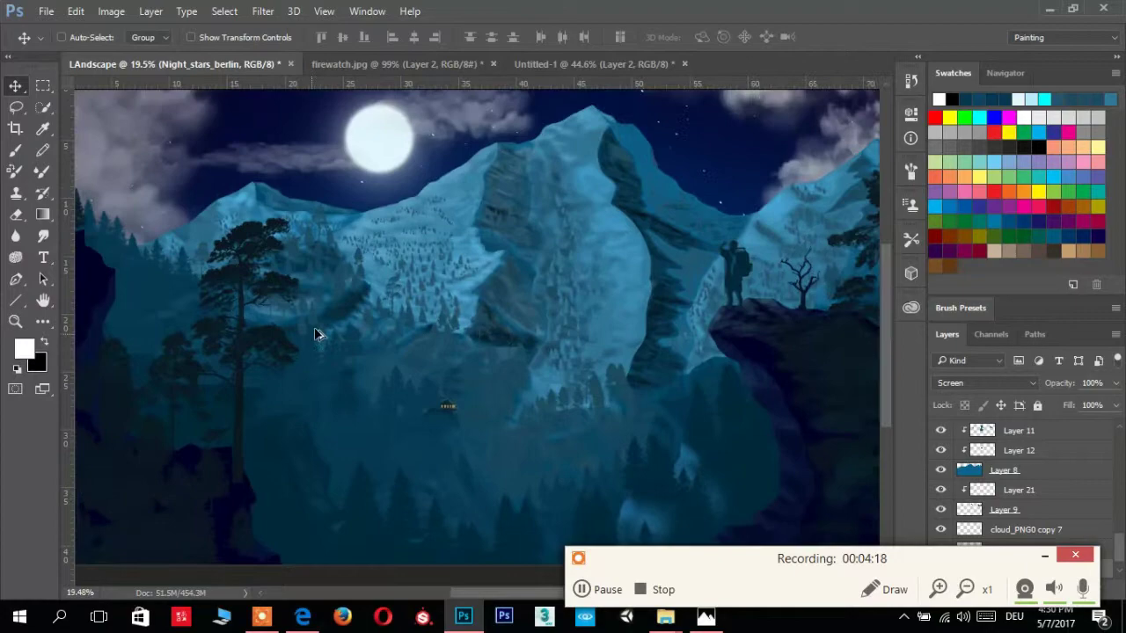
scroll(392, 319, "up", 2)
scroll(538, 348, "up", 2)
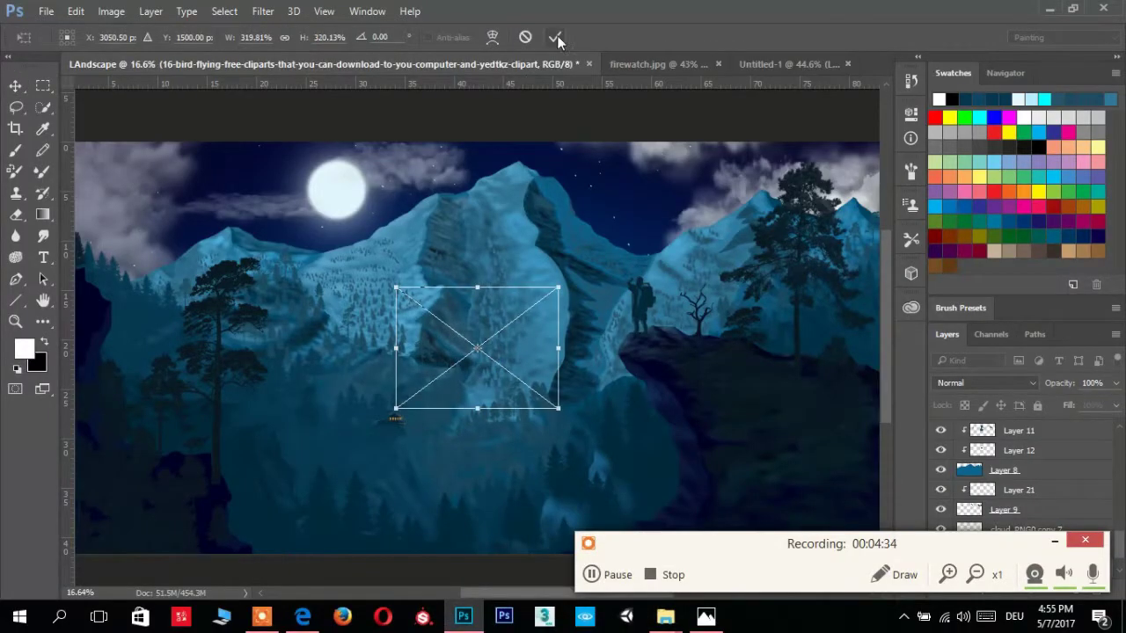
Move the first bird flock up over the moon and bring in another bird image
left_click(555, 37)
left_click(1029, 428)
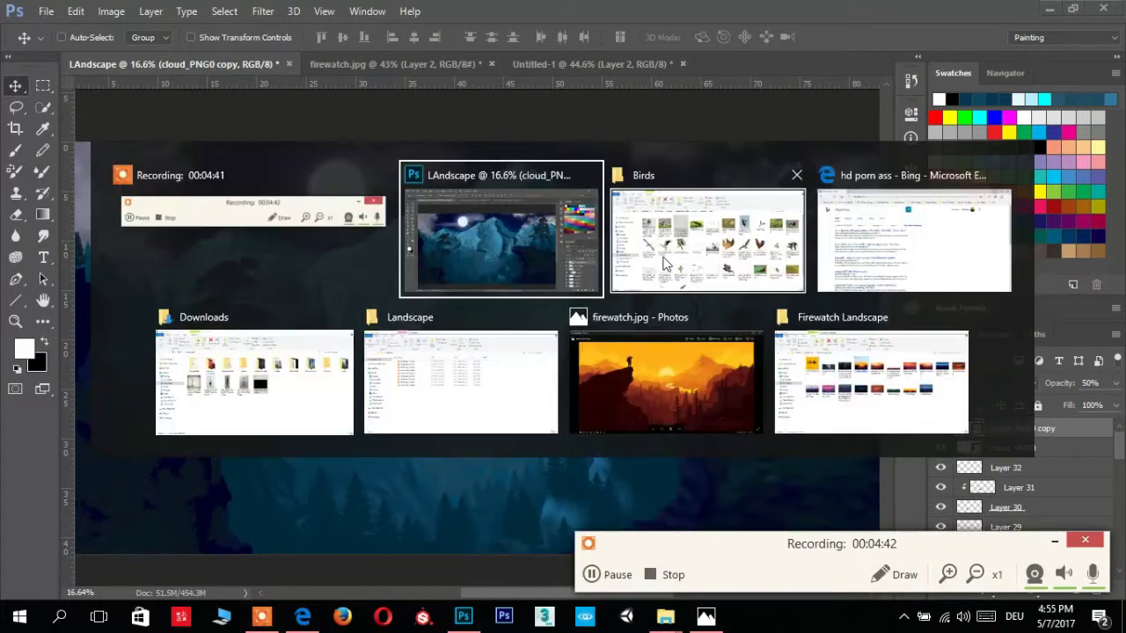
left_click_drag(625, 502, 498, 322)
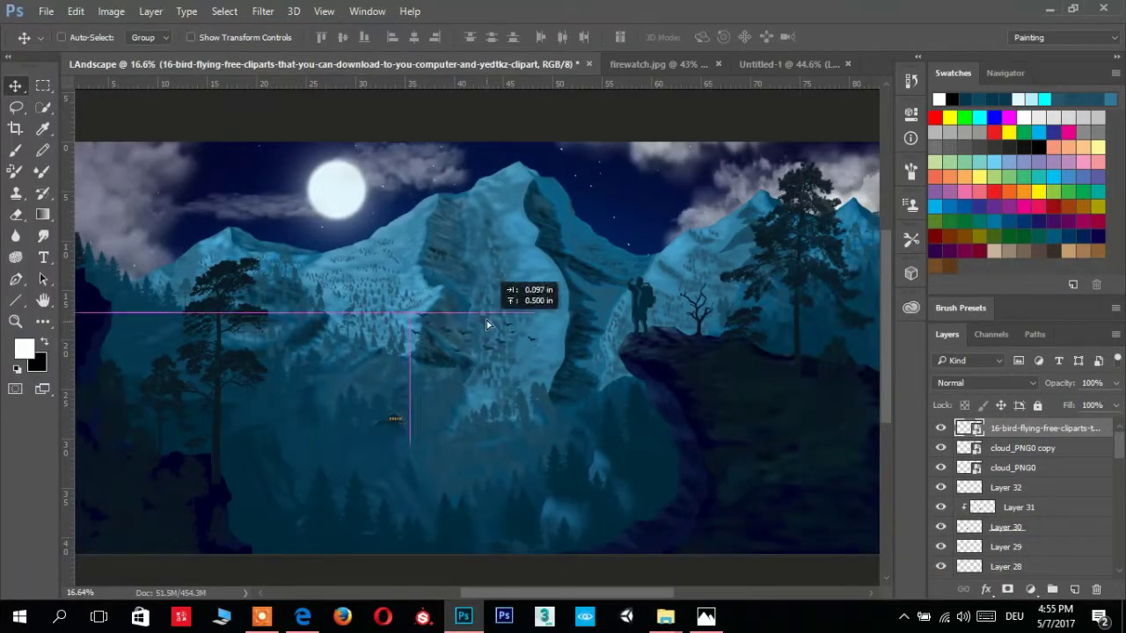
scroll(499, 322, "down", 2)
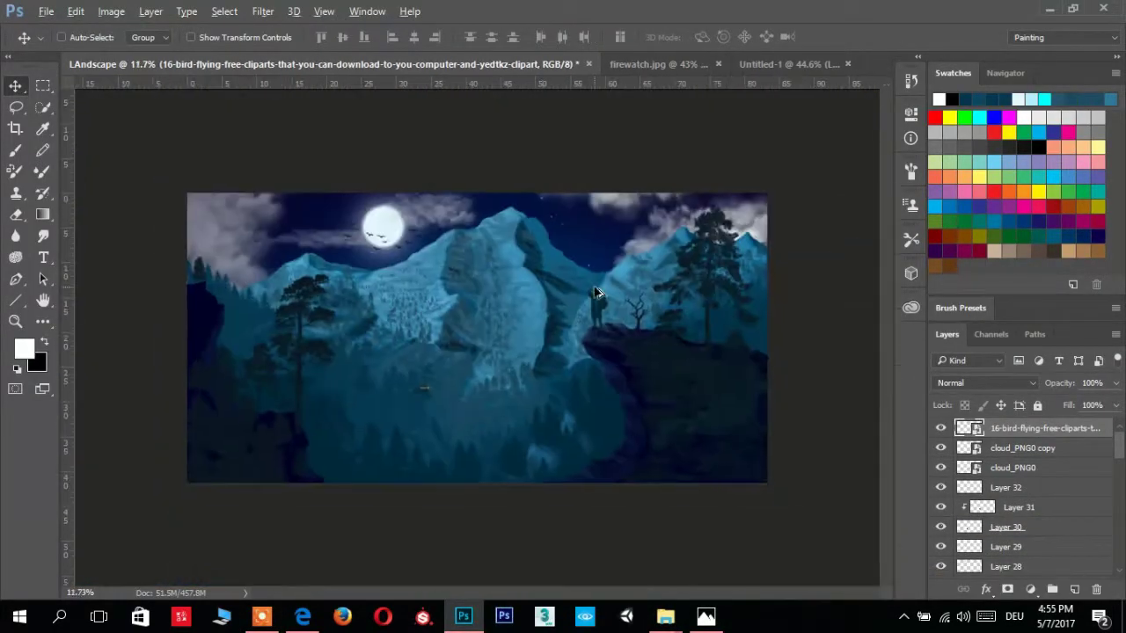
left_click(402, 515)
mouse_move(590, 201)
left_mouse_down()
mouse_move(475, 603)
mouse_move(464, 326)
mouse_move(590, 269)
left_mouse_up()
scroll(590, 269, "up", 3)
Rasterize the new birds, fill them solid black, and shrink the flock
right_click(1007, 434)
left_click(694, 369)
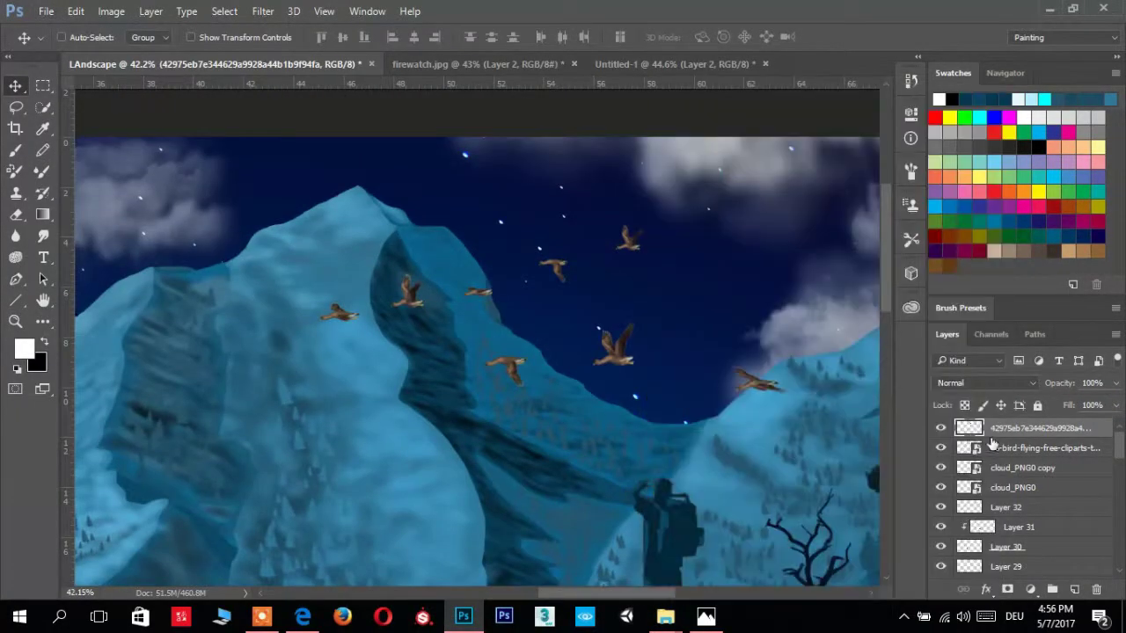
key("x")
key("alt+shift+BackSpace")
scroll(490, 374, "down", 2)
key("ctrl+t")
left_click_drag(557, 328, 533, 334)
key("Return")
Position the black flock around the moon and flip it horizontally
left_click_drag(422, 374, 211, 365)
scroll(211, 365, "up", 2)
scroll(211, 364, "down", 2)
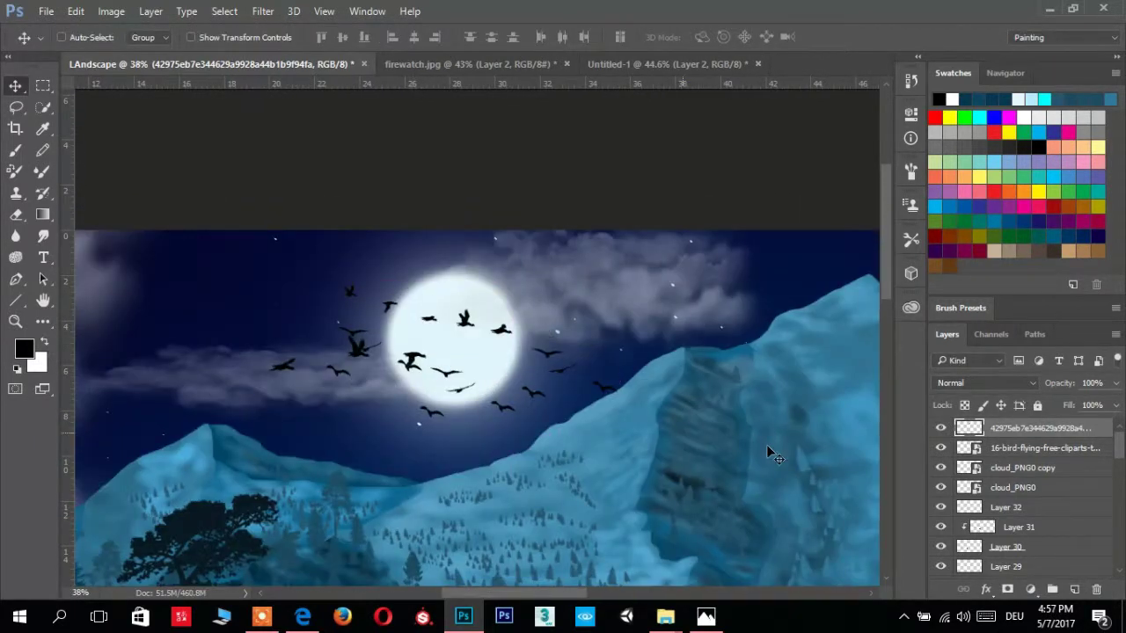
left_click_drag(571, 369, 490, 364)
key("ctrl+t")
right_click(492, 365)
left_click(592, 326)
key("Return")
Move a flock down-left over the mountains and shrink it
scroll(467, 334, "down", 2)
left_click_drag(493, 263, 590, 248)
scroll(519, 316, "up", 4)
left_click_drag(519, 317, 359, 464)
key("ctrl+t")
left_click_drag(442, 422, 378, 496)
key("Return")
Rescale the mountain flock from its corner and raise it higher on the mountain
scroll(290, 532, "up", 3)
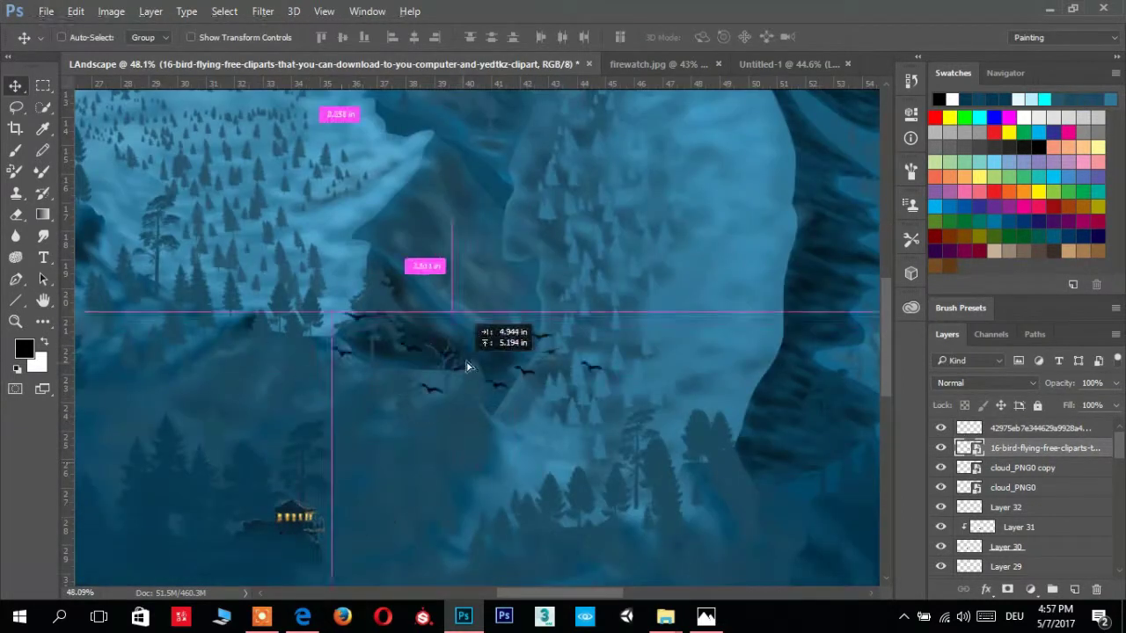
scroll(466, 364, "down", 3)
scroll(443, 422, "up", 2)
key("ctrl+t")
left_click_drag(443, 423, 468, 408)
key("Return")
mouse_move(404, 453)
left_mouse_down()
mouse_move(477, 201)
mouse_move(477, 264)
left_mouse_up()
scroll(487, 257, "up", 3)
scroll(490, 264, "down", 5)
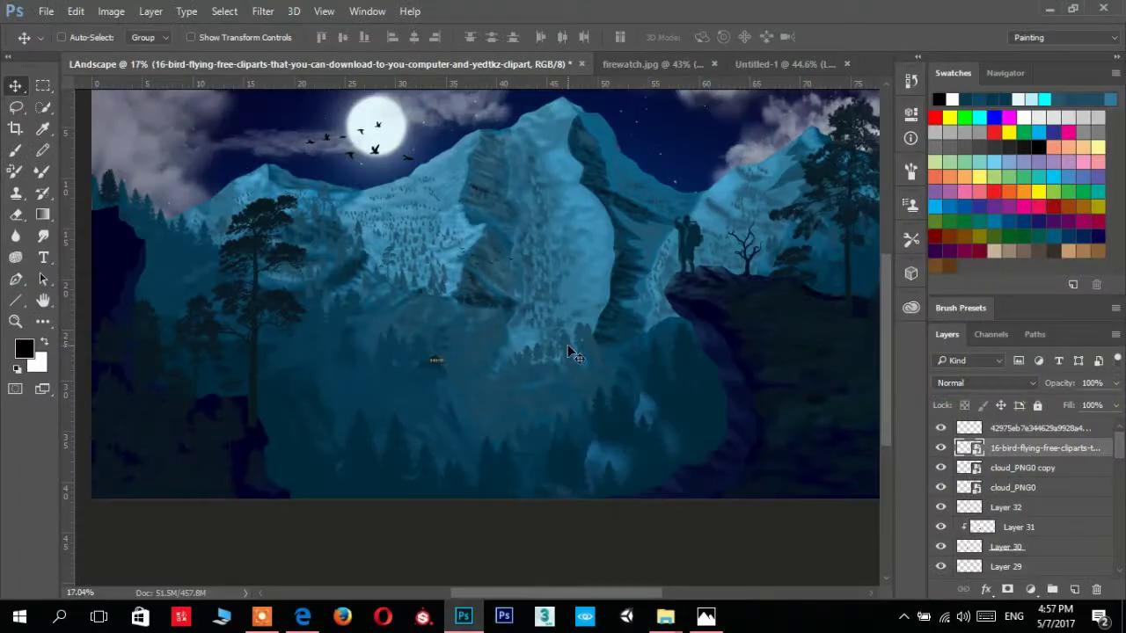
Place the geese silhouettes and move them up into the upper sky
left_click_drag(572, 354, 570, 251)
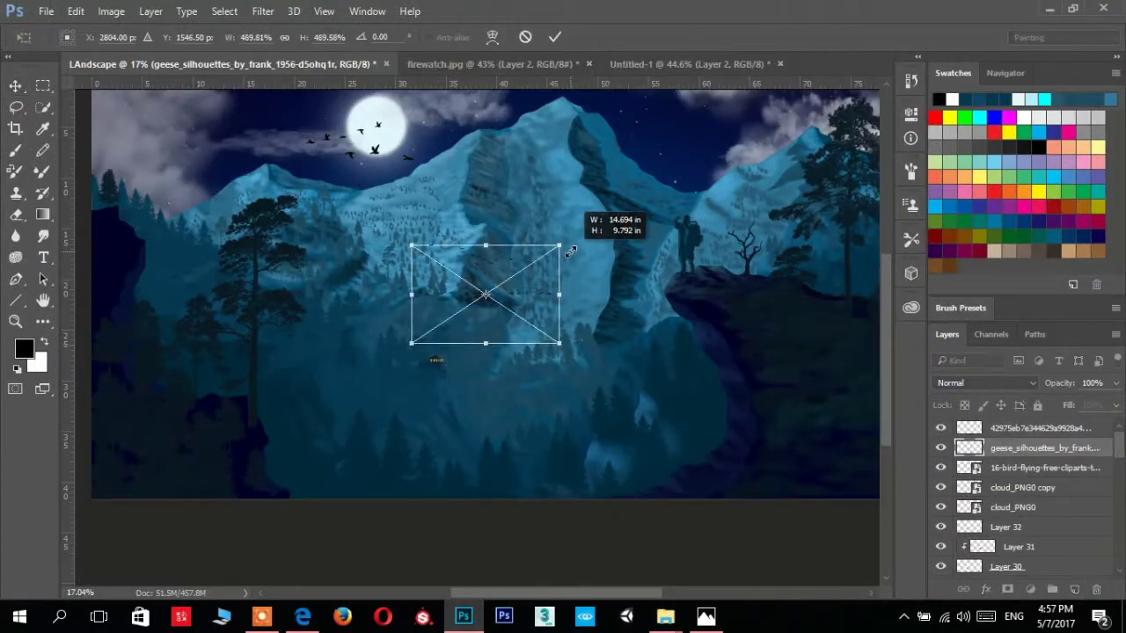
left_click(554, 36)
mouse_move(485, 295)
left_mouse_down()
mouse_move(616, 132)
mouse_move(710, 202)
left_mouse_up()
scroll(615, 131, "up", 4)
scroll(663, 157, "down", 3)
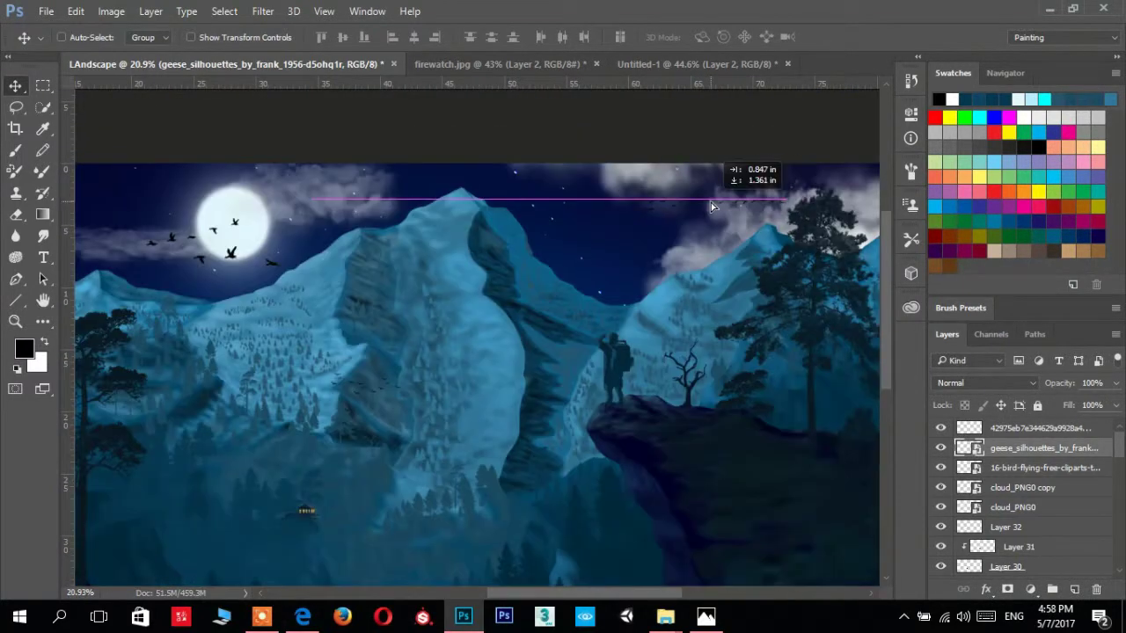
scroll(665, 187, "down", 2)
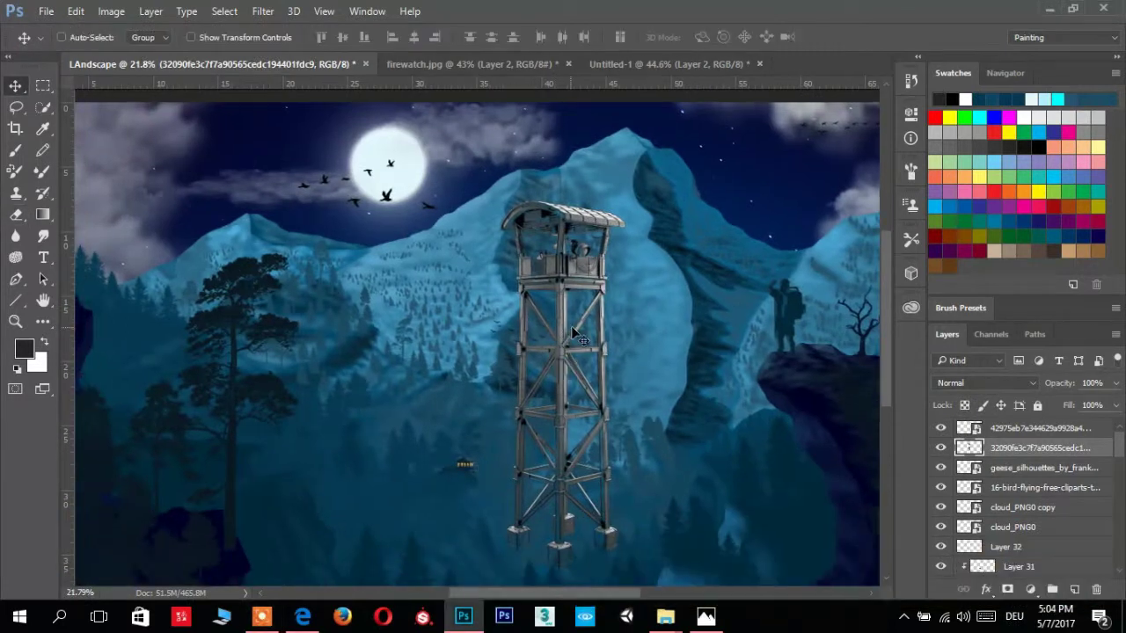
Shrink the watchtower and position it beside the cabin
key("ctrl+t")
left_click_drag(627, 215, 586, 302)
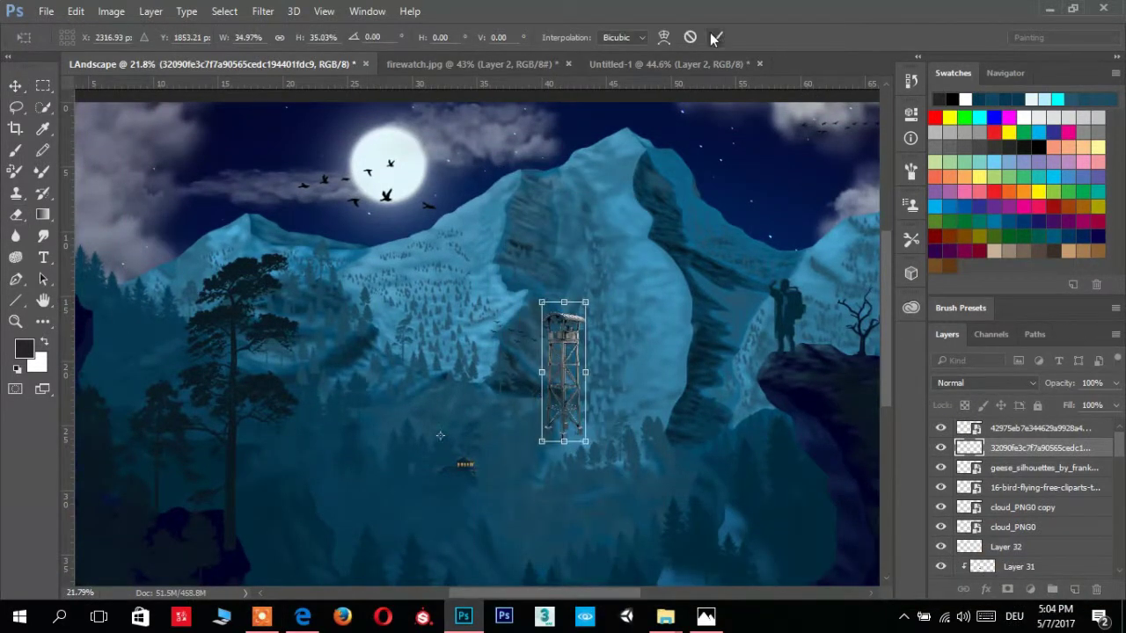
left_click_drag(563, 369, 444, 406)
scroll(453, 400, "up", 3)
mouse_move(497, 263)
left_mouse_down()
mouse_move(497, 303)
mouse_move(528, 290)
left_mouse_up()
key("Return")
scroll(502, 378, "up", 3)
key("ctrl+t")
key("Return")
left_click_drag(501, 405, 509, 447)
Fill the tower's silhouette with the sampled fog colour, reposition it, and undo the duplicate copy
left_click(968, 448, "ctrl")
key("i")
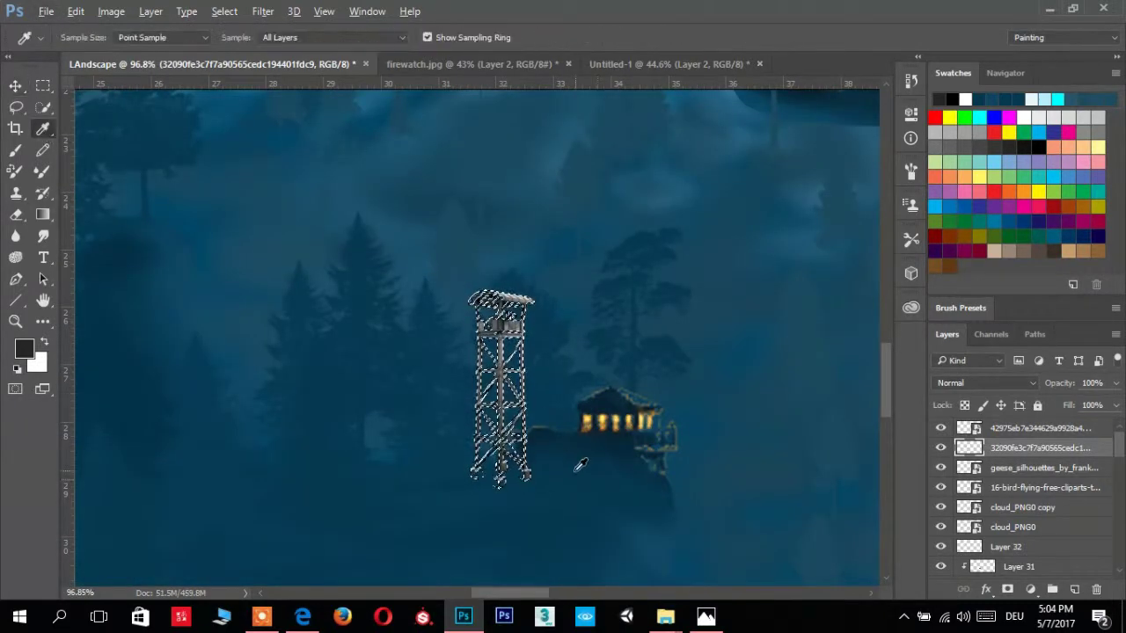
left_click(558, 448)
key("alt+BackSpace")
key("ctrl+d")
left_click(968, 447, "ctrl")
key("alt+BackSpace")
key("ctrl+d")
key("v")
mouse_move(517, 445)
left_mouse_down()
mouse_move(563, 400)
mouse_move(685, 402)
mouse_move(367, 404)
left_mouse_up()
scroll(563, 400, "down", 5)
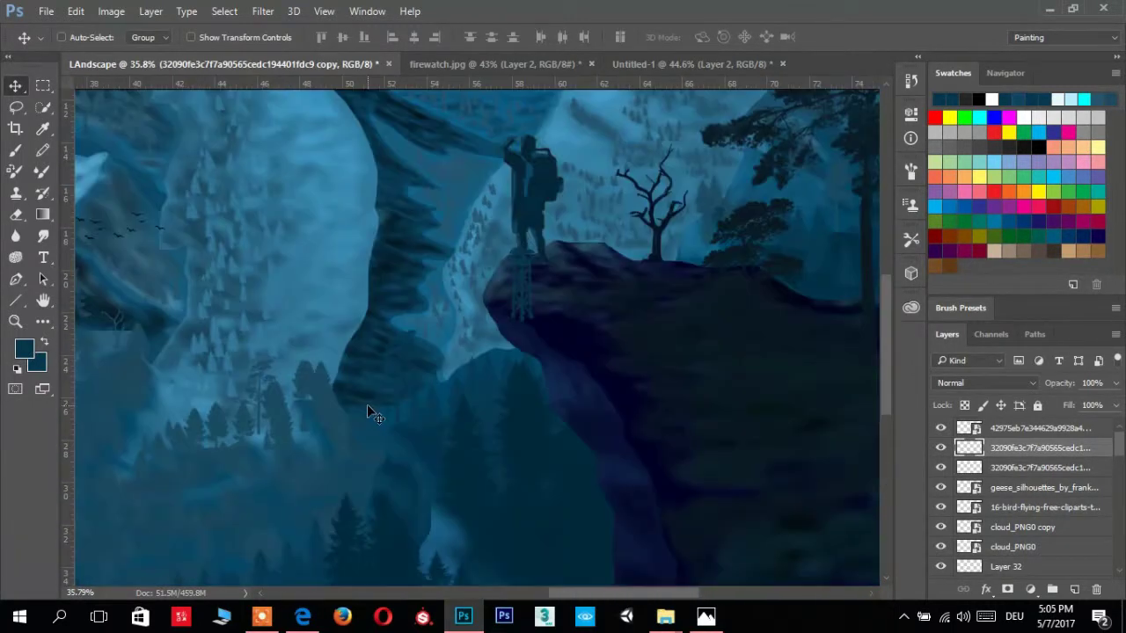
key("ctrl+z")
On a new layer, paint a dark post and brace with a round brush at 73, then 31 px
key("b")
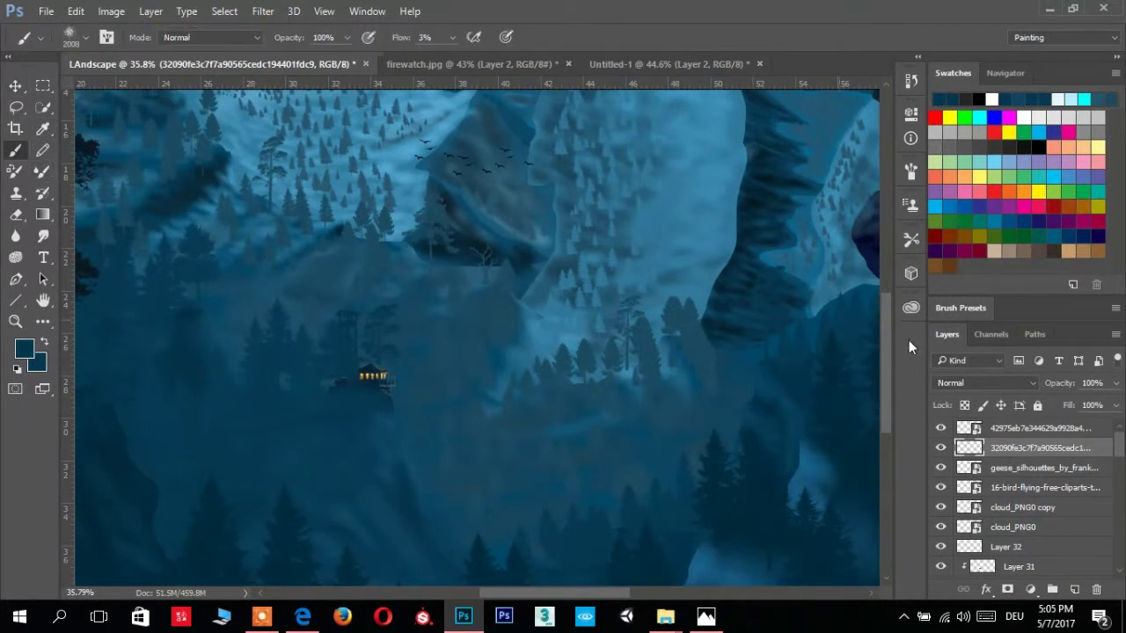
left_click(1074, 589)
left_click(70, 37)
left_click_drag(445, 422, 564, 302)
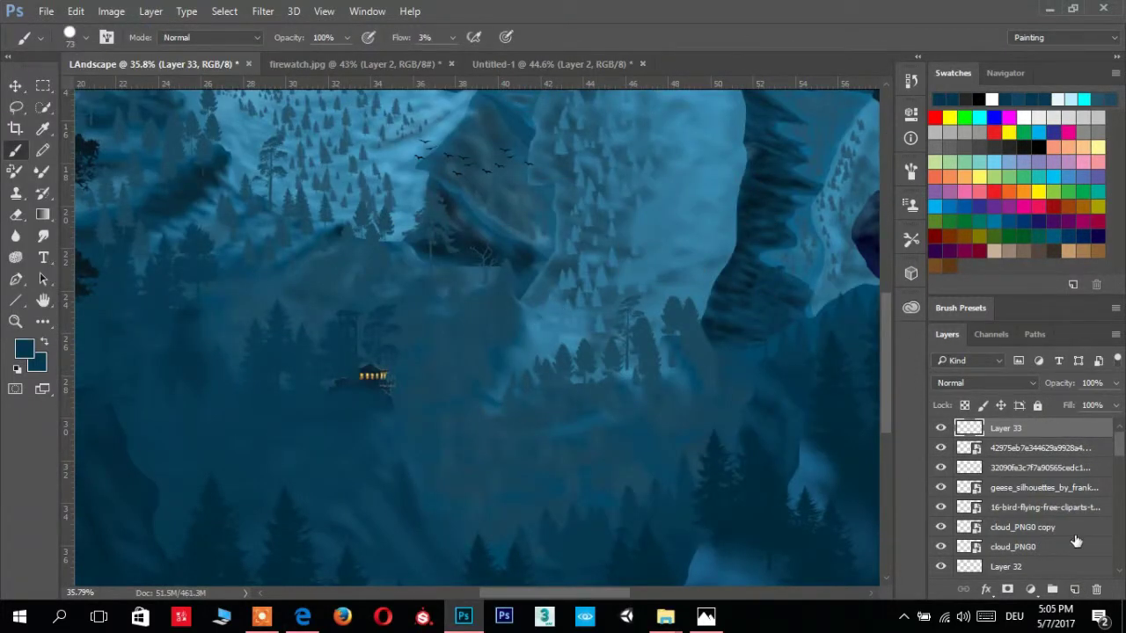
left_click_drag(514, 173, 516, 545)
scroll(530, 446, "down", 2)
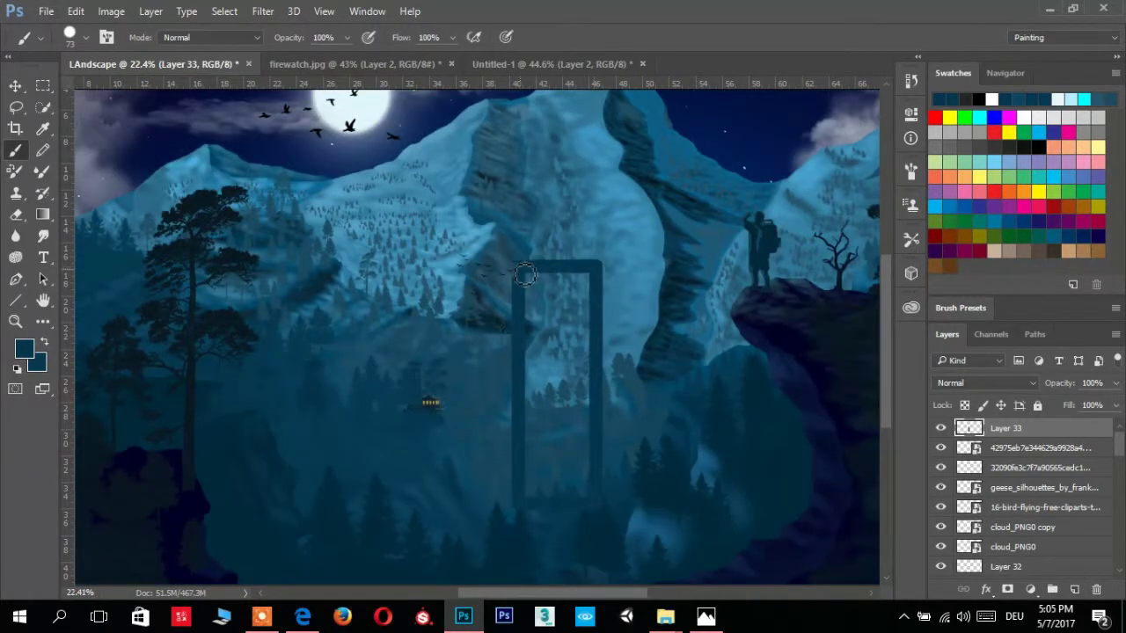
scroll(525, 275, "up", 3)
key("bracketleft")
key("bracketleft")
key("bracketleft")
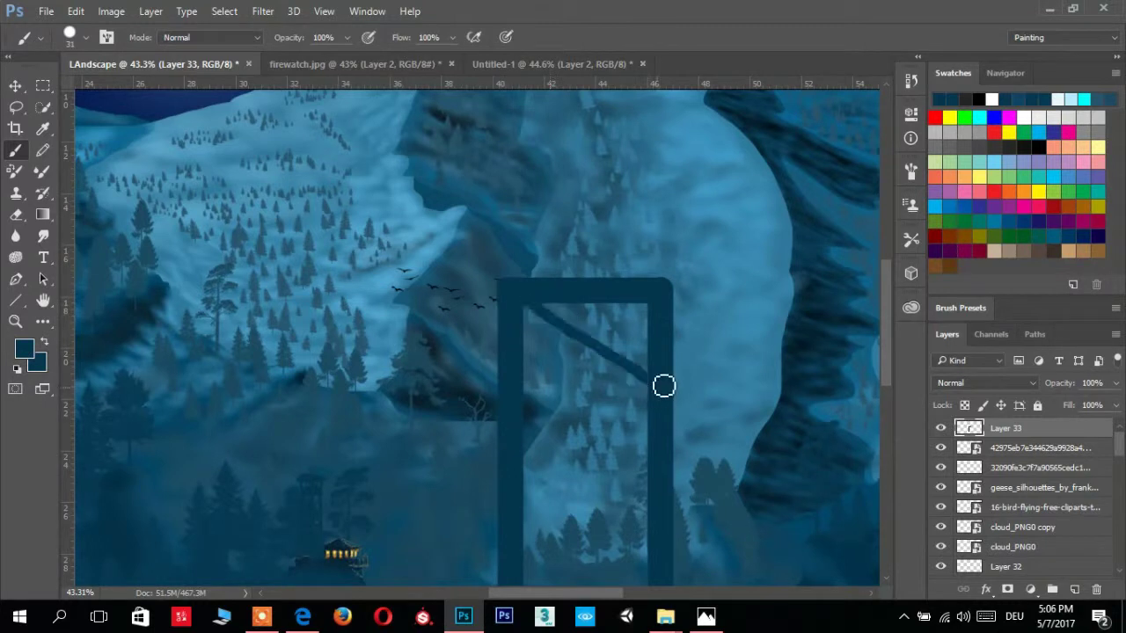
left_click_drag(660, 391, 662, 282)
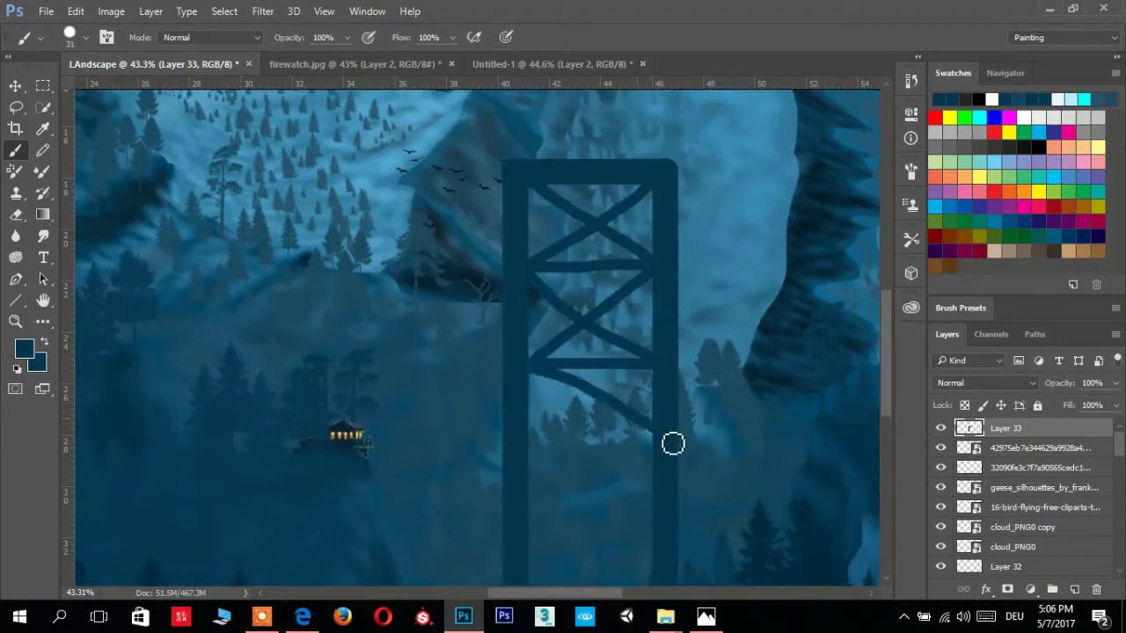
left_click_drag(651, 474, 651, 290)
Undo the braced tower strokes and repaint a single tall dark pole with a second crossbar
left_click_drag(649, 258, 534, 330)
scroll(633, 439, "up", 4)
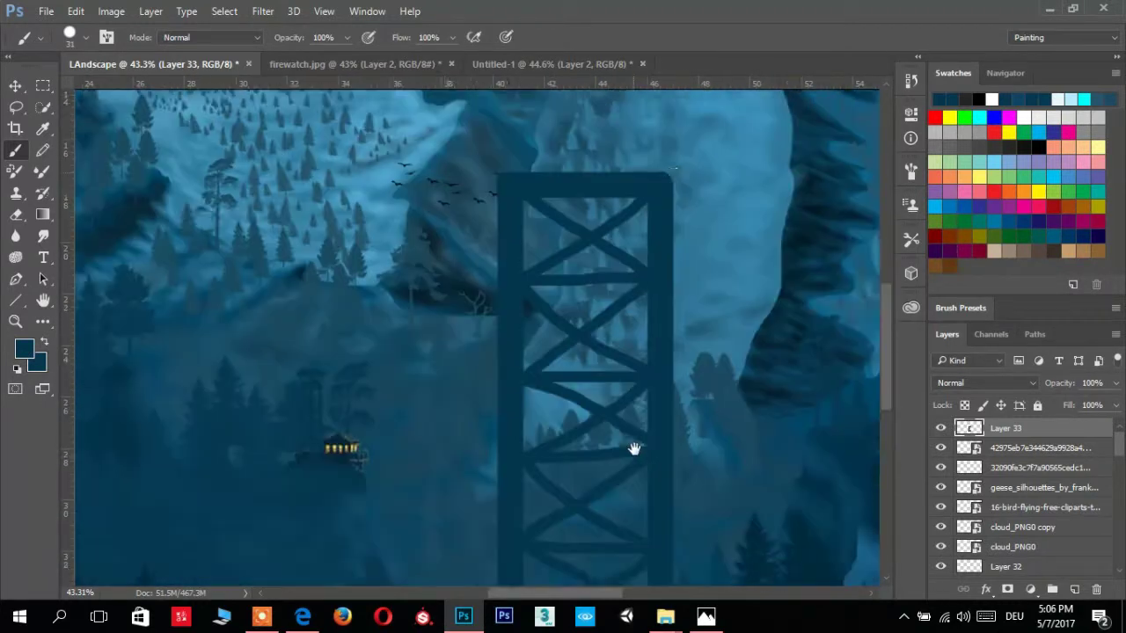
scroll(646, 351, "up", 1)
key("ctrl+minus")
key("ctrl+minus")
key("ctrl+alt+z")
key("ctrl+alt+z")
key("ctrl+alt+z")
key("ctrl+shift+z")
left_click_drag(554, 231, 553, 520)
scroll(563, 230, "up", 3)
left_click_drag(538, 252, 464, 585)
key("ctrl+z")
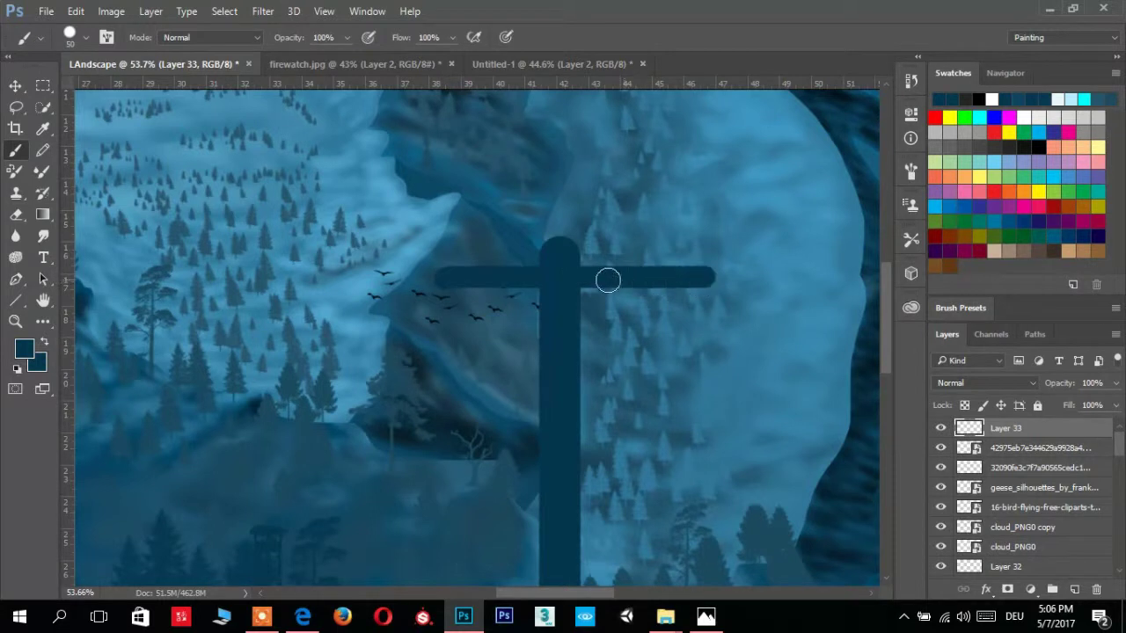
left_click_drag(402, 348, 710, 347)
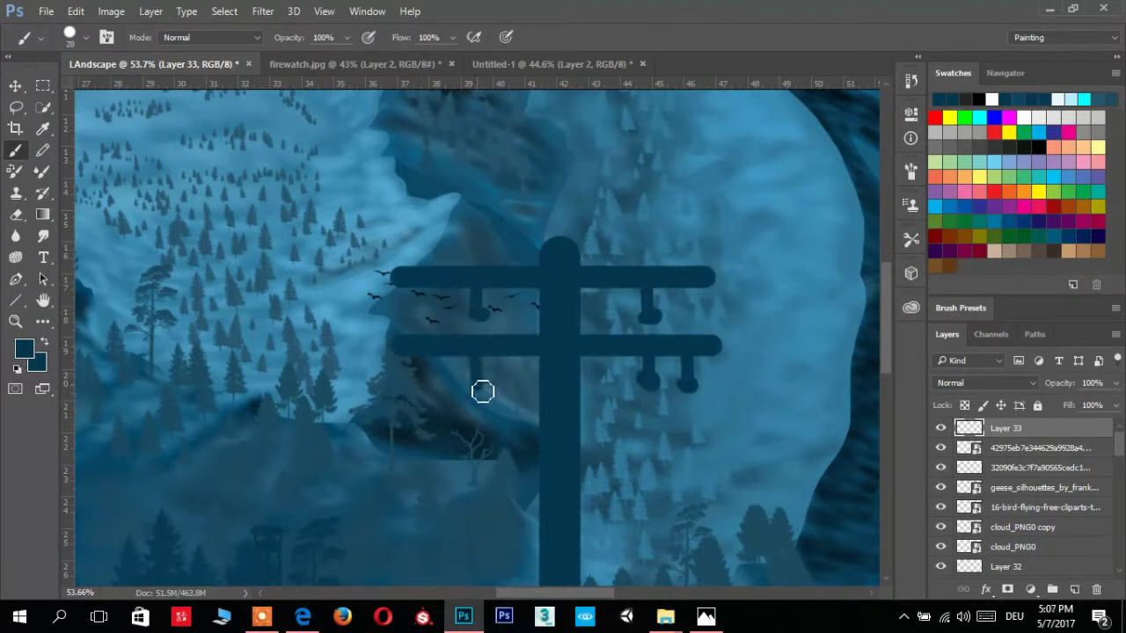
Free-transform the painted pole, shrinking it and moving it up into the valley
key("ctrl+t")
scroll(499, 413, "down", 2)
mouse_move(402, 583)
left_mouse_down()
mouse_move(465, 538)
mouse_move(563, 358)
mouse_move(519, 378)
left_mouse_up()
scroll(563, 378, "up", 2)
Confirm the smaller pole and place duplicate poles to the left and right
key("Return")
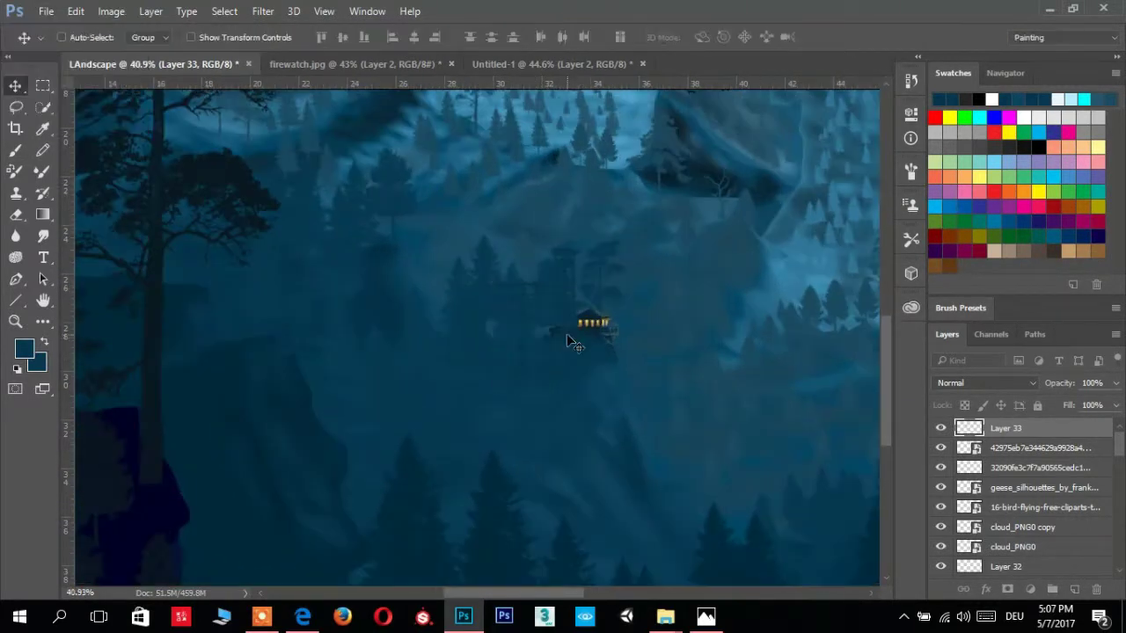
scroll(577, 415, "up", 1)
scroll(577, 414, "down", 2)
mouse_move(533, 435)
left_mouse_down()
mouse_move(423, 313)
mouse_move(458, 315)
mouse_move(243, 241)
left_mouse_up()
scroll(408, 293, "left", 4)
left_click_drag(407, 292, 370, 301)
scroll(369, 301, "right", 10)
mouse_move(546, 397)
left_mouse_down()
mouse_move(836, 317)
mouse_move(503, 376)
mouse_move(603, 163)
mouse_move(599, 350)
mouse_move(851, 153)
left_mouse_up()
scroll(604, 164, "right", 10)
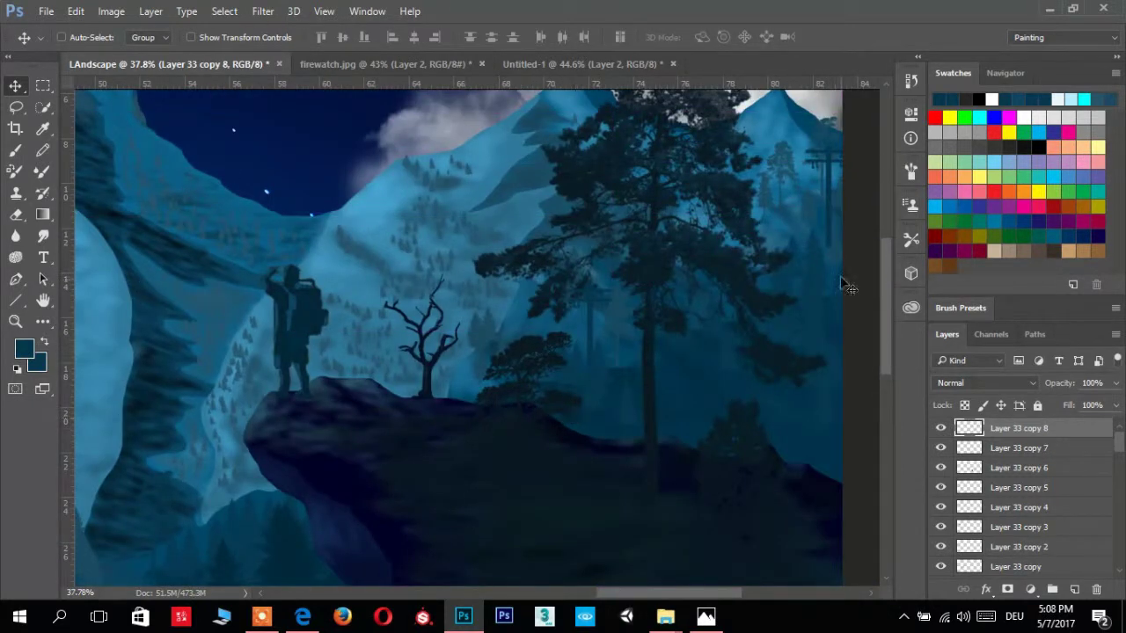
scroll(710, 209, "left", 5)
scroll(603, 251, "up", 2)
Move a pole copy lower in the layer stack and place another copy in the forest
left_click(583, 272, "ctrl")
mouse_move(1026, 468)
left_mouse_down()
mouse_move(1017, 440)
mouse_move(992, 556)
left_mouse_up()
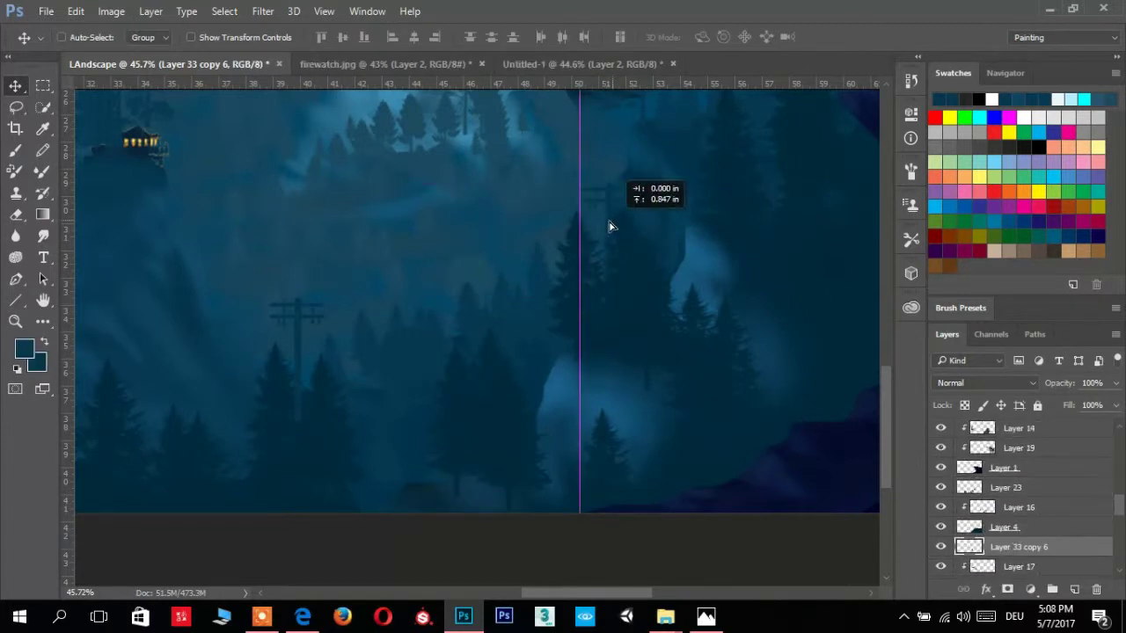
scroll(493, 378, "up", 2)
mouse_move(368, 352)
left_mouse_down()
mouse_move(319, 299)
mouse_move(369, 334)
mouse_move(405, 321)
mouse_move(396, 308)
mouse_move(654, 480)
left_mouse_up()
scroll(329, 266, "up", 2)
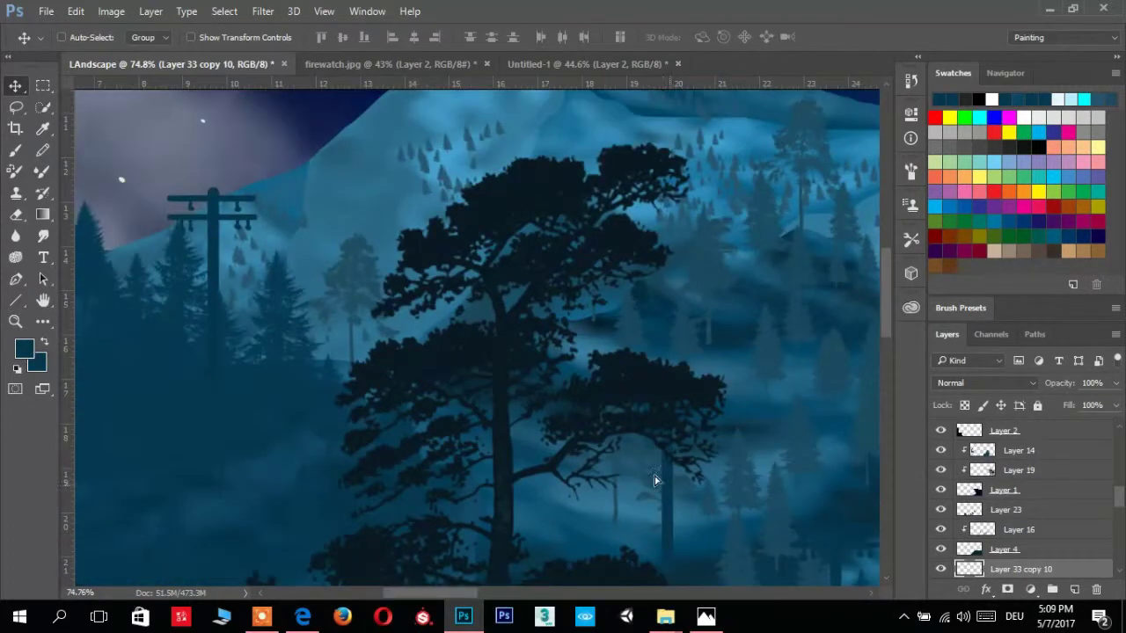
scroll(654, 480, "down", 3)
Place one more pole copy, then merge all the Layer 33 pole copies into one layer
left_click_drag(327, 264, 324, 261)
scroll(533, 226, "up", 1)
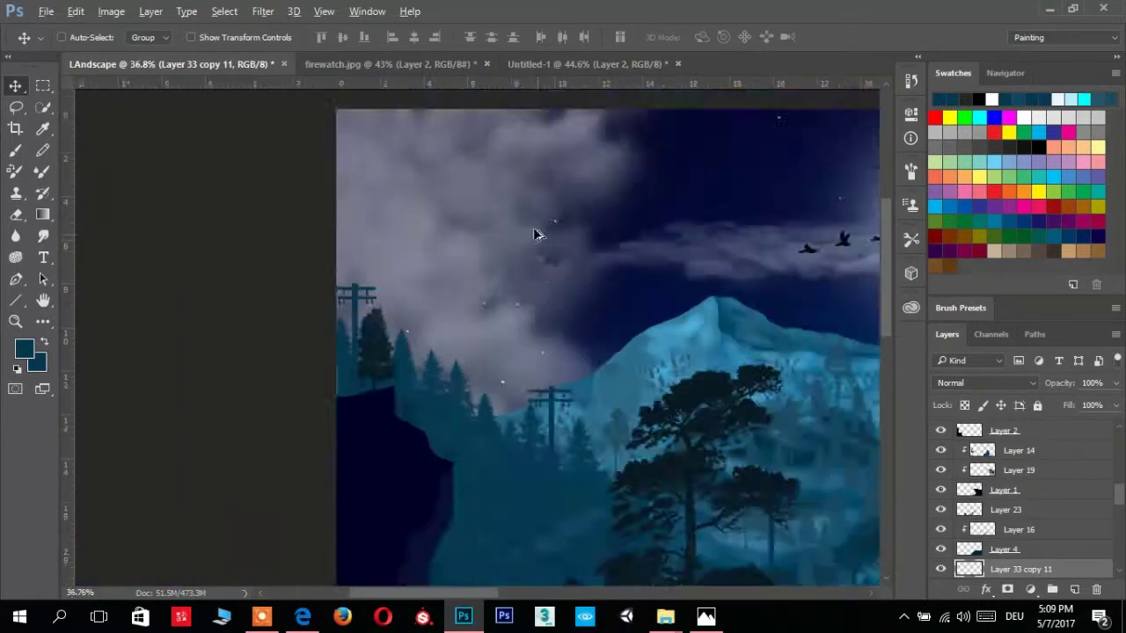
scroll(533, 232, "up", 3)
scroll(1020, 492, "down", 2)
left_click(1018, 529, "shift")
right_click(1019, 529)
left_click(824, 466)
Set a small brush size and hardness and make the merged pole layer active
key("b")
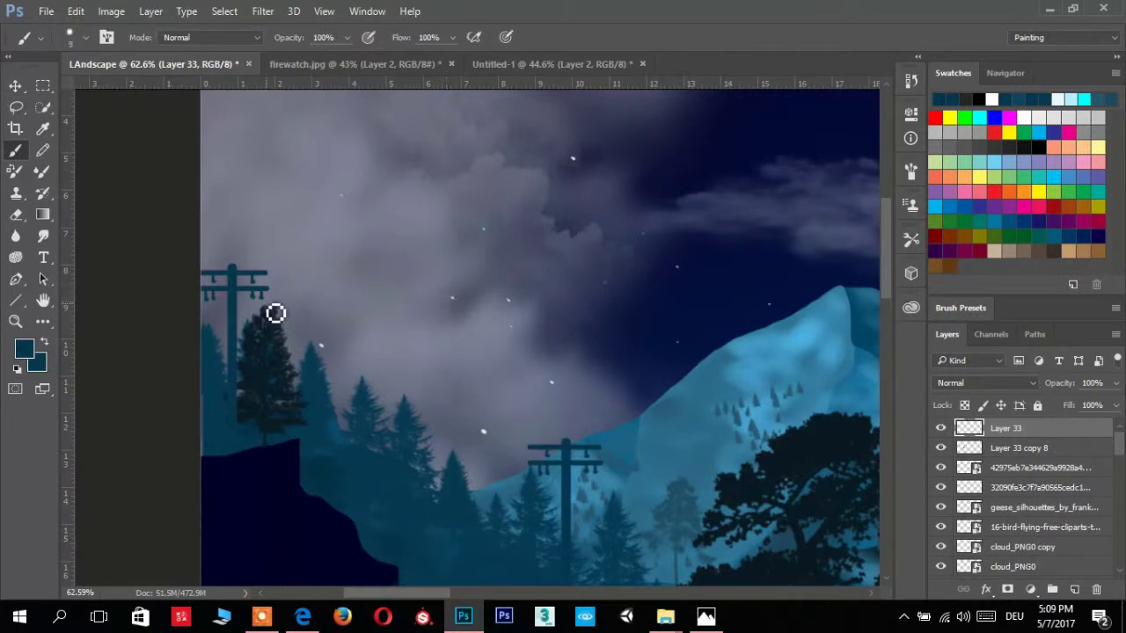
scroll(216, 309, "up", 2)
right_click(325, 279, "alt")
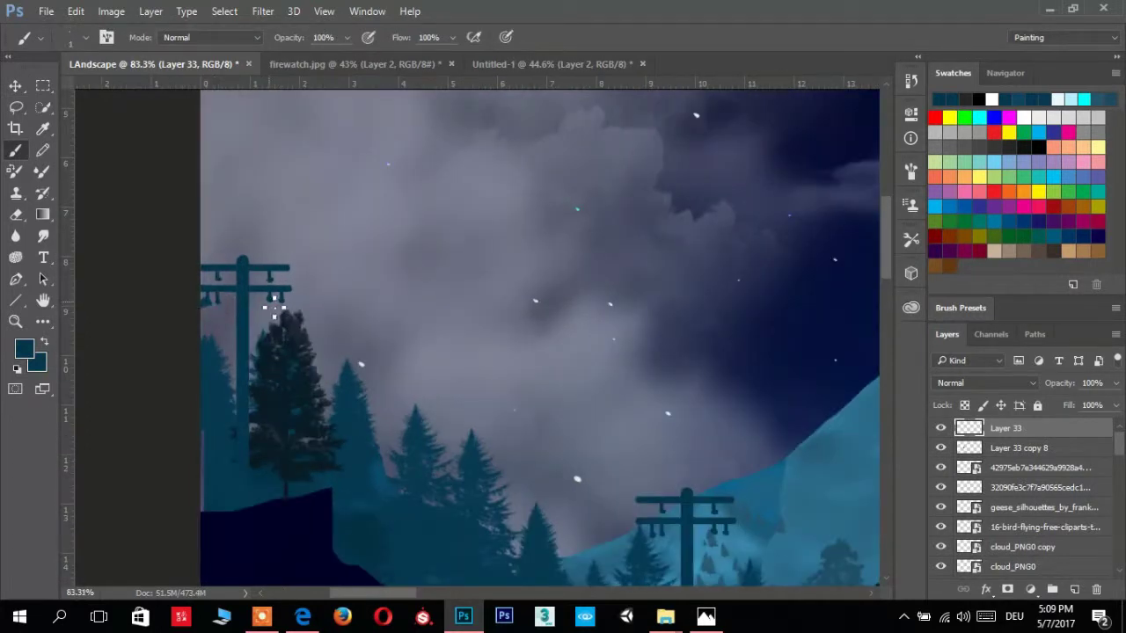
mouse_move(336, 356)
left_mouse_down()
mouse_move(190, 231)
mouse_move(238, 220)
mouse_move(666, 448)
left_mouse_up()
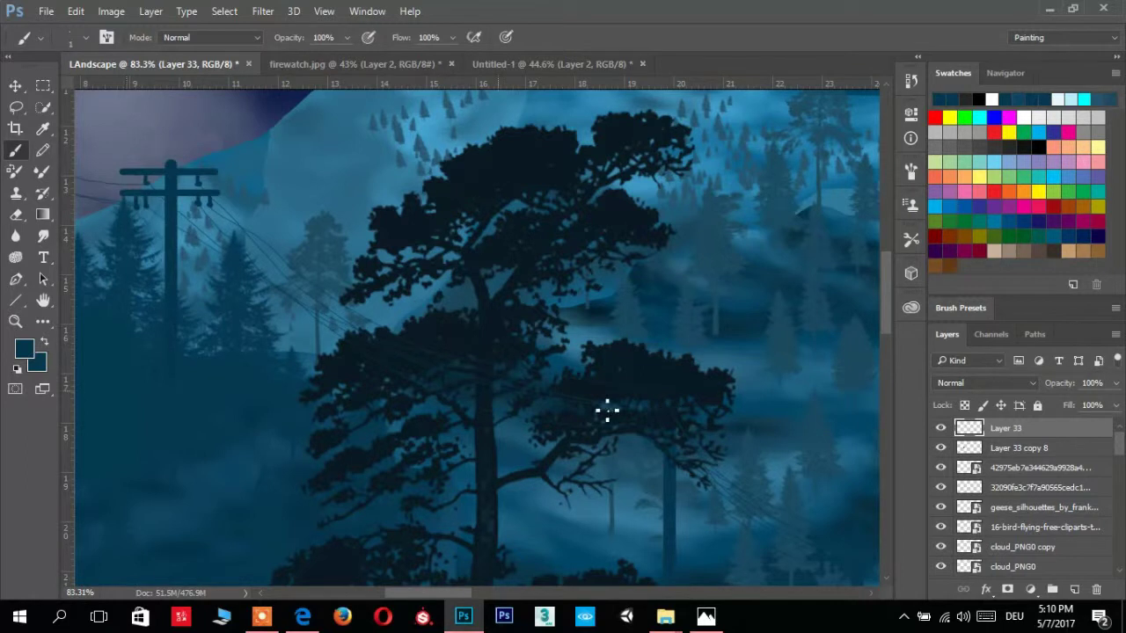
scroll(1011, 432, "down", 5)
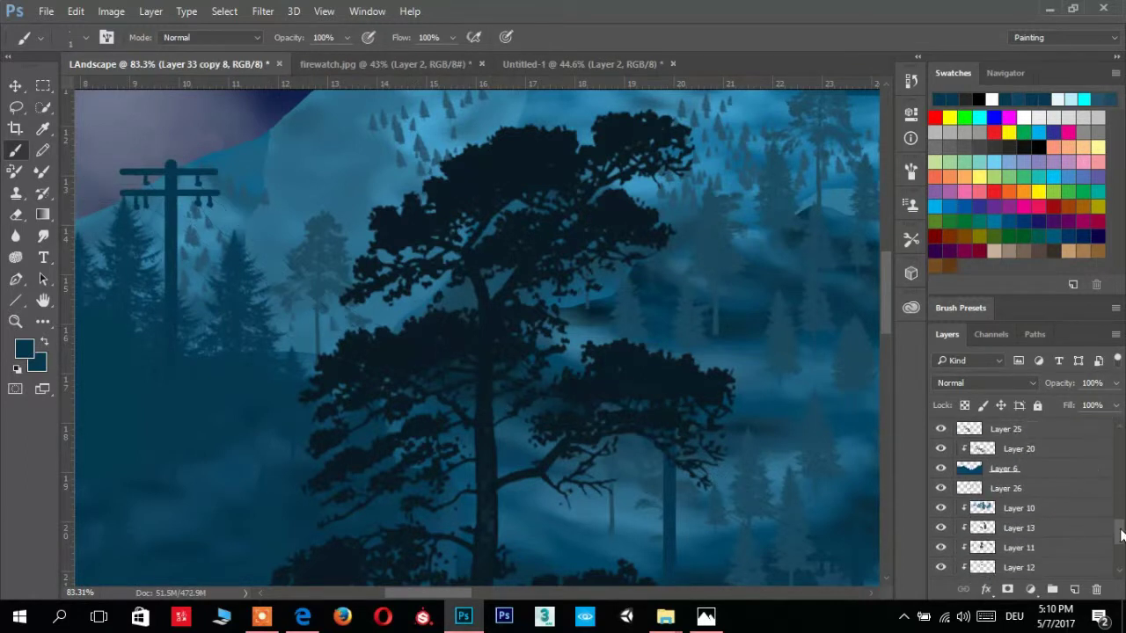
left_click(1018, 473)
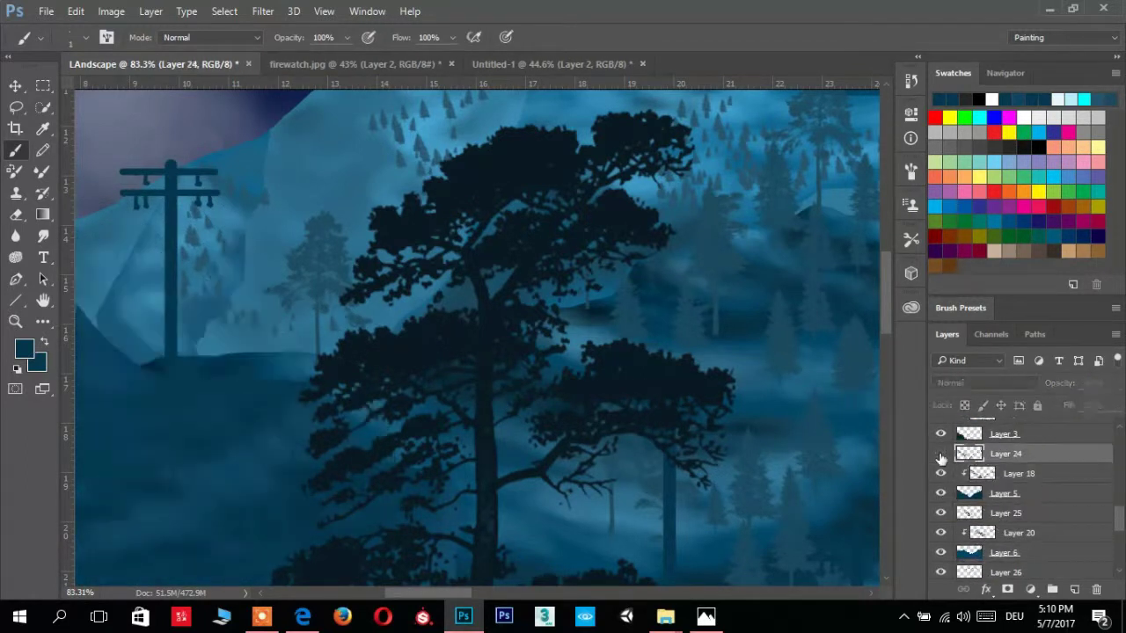
left_click(1005, 453)
Pan along the pole line from the left pole and sky to past the cabin
left_click_drag(376, 370, 640, 449)
left_click_drag(236, 239, 461, 361)
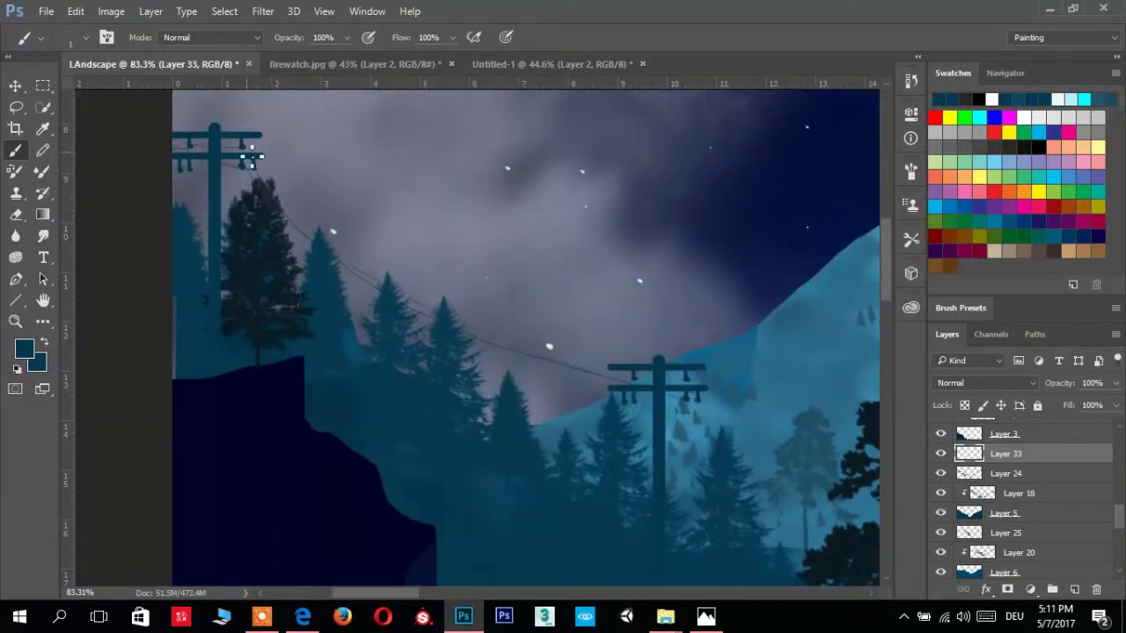
left_click_drag(430, 344, 262, 274)
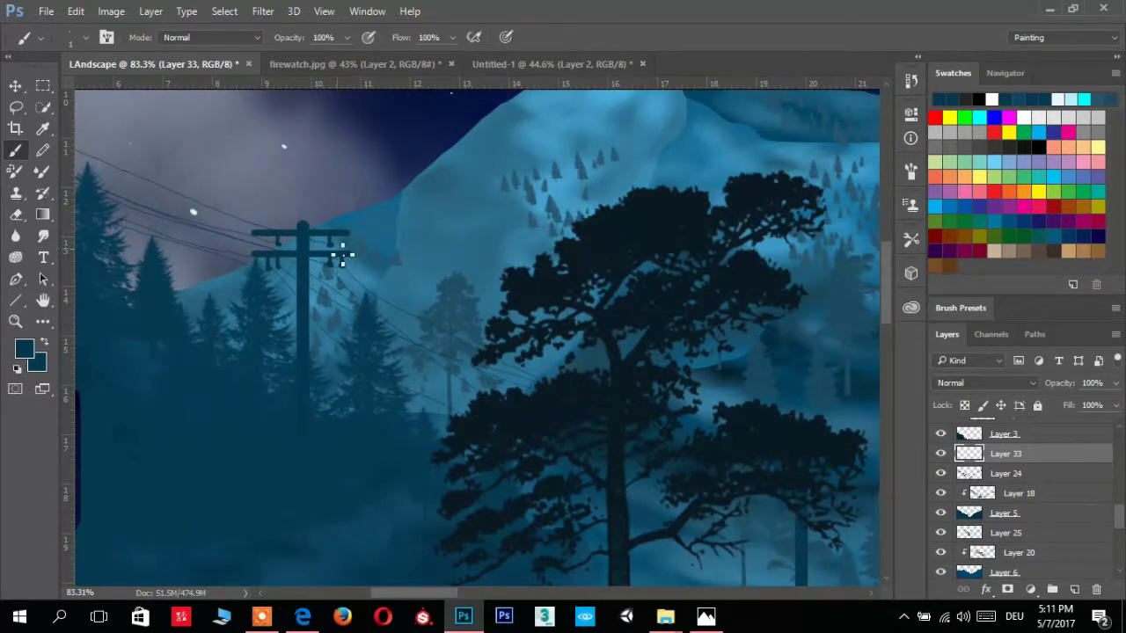
left_click_drag(342, 257, 287, 209)
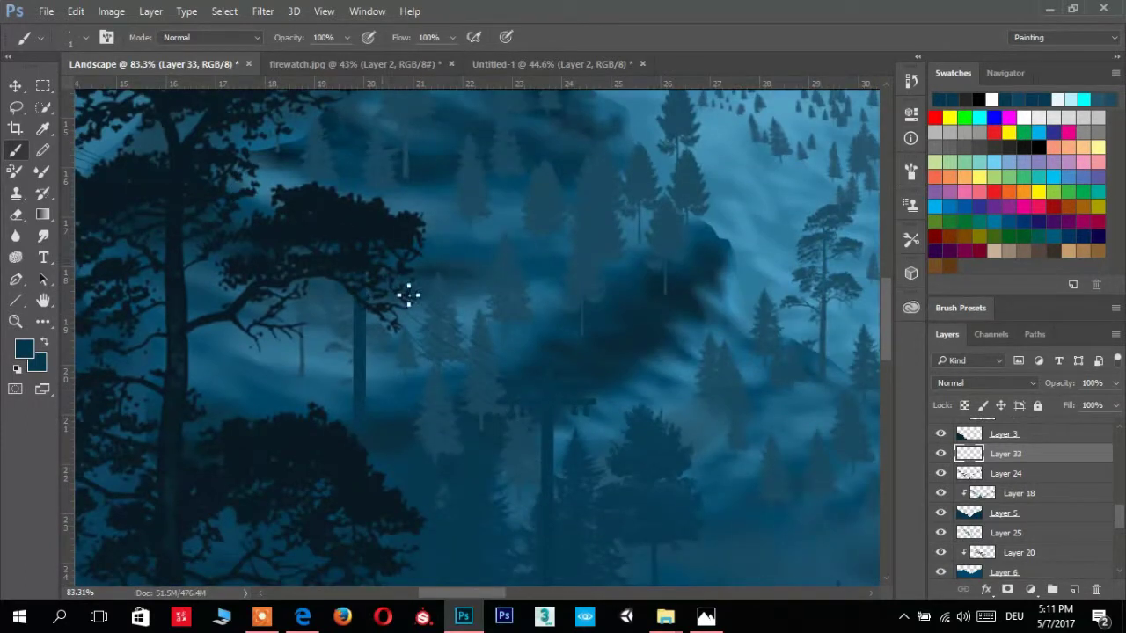
scroll(407, 296, "right", 5)
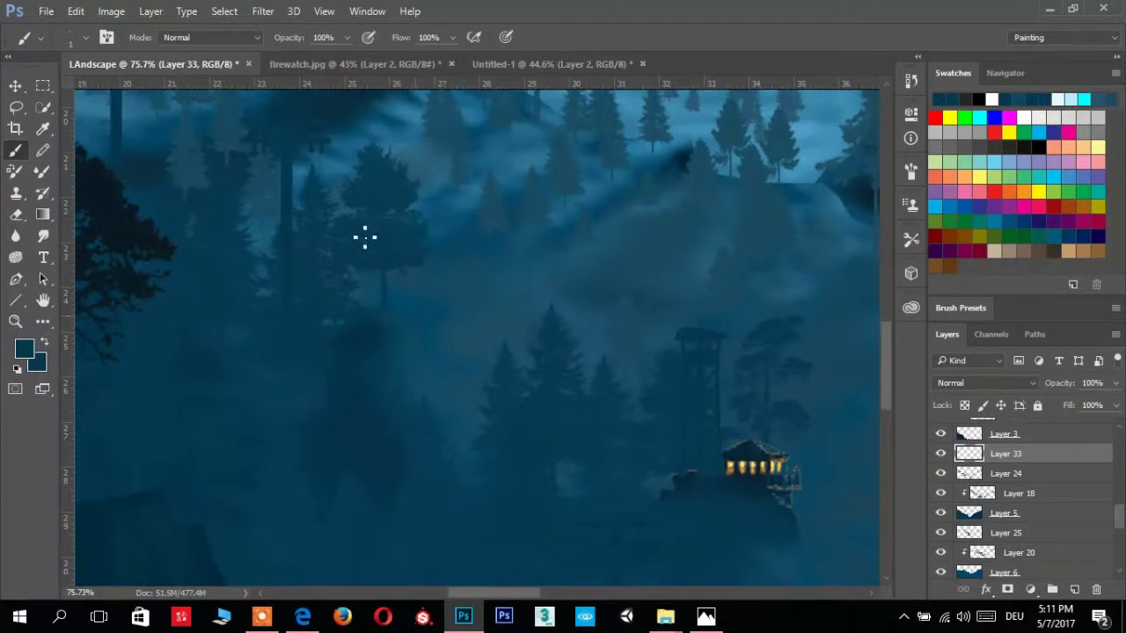
left_click_drag(603, 552, 333, 252)
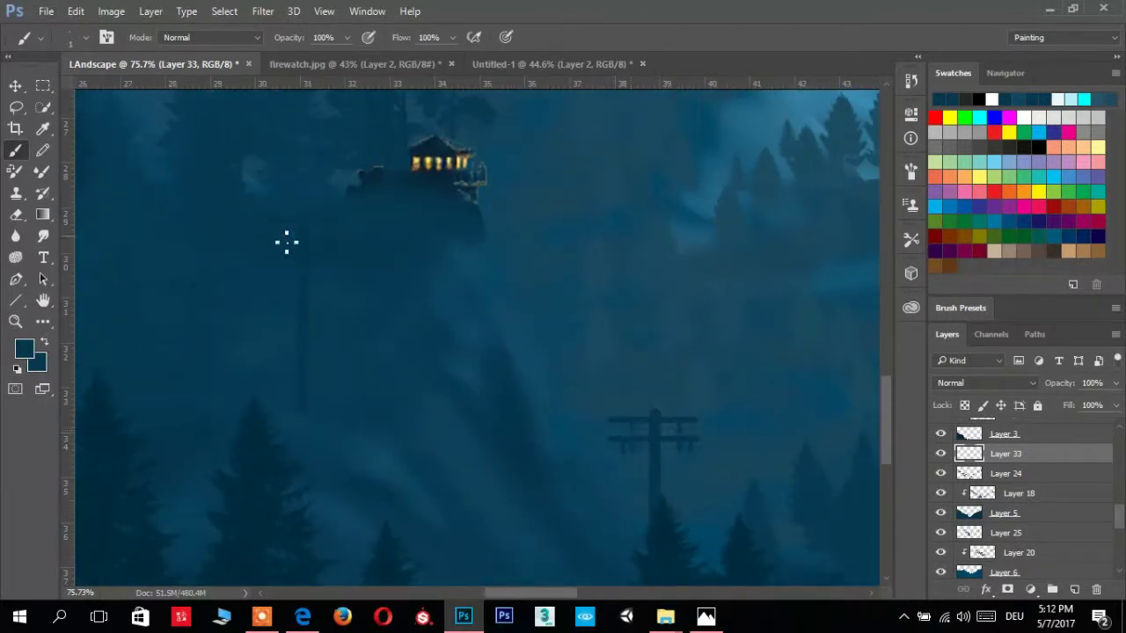
scroll(363, 345, "right", 4)
scroll(375, 336, "down", 2)
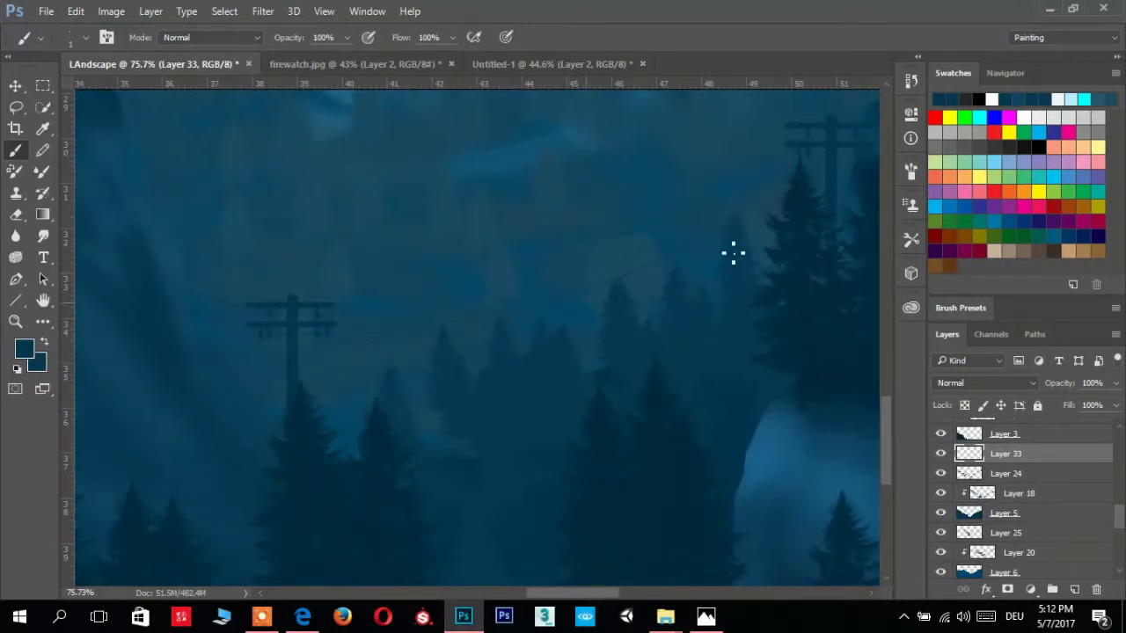
scroll(732, 254, "right", 5)
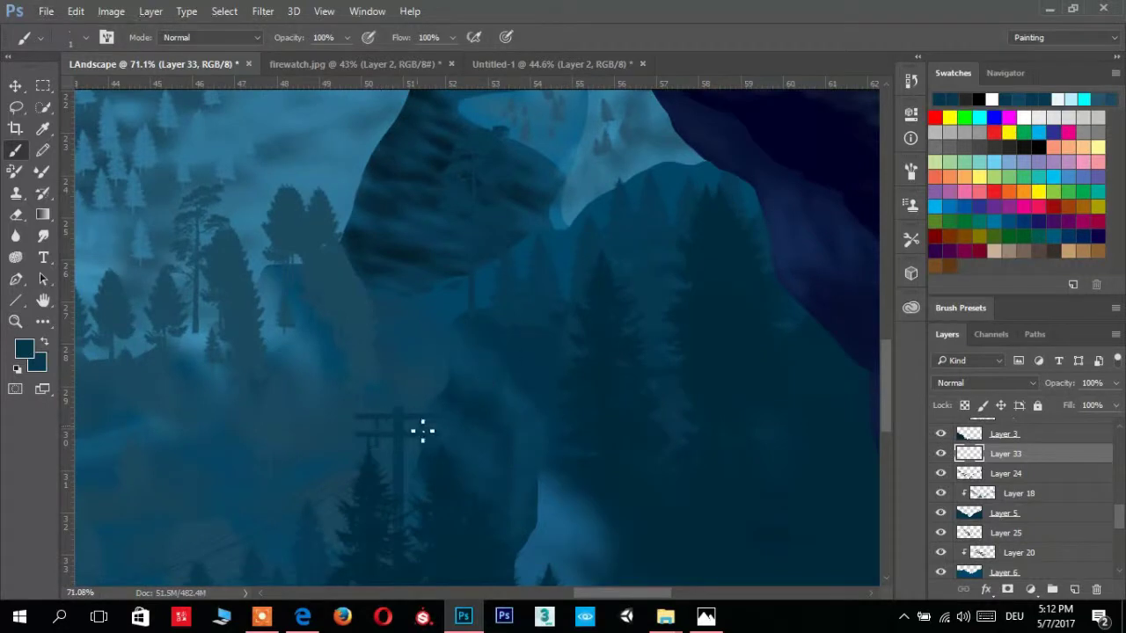
scroll(427, 369, "right", 8)
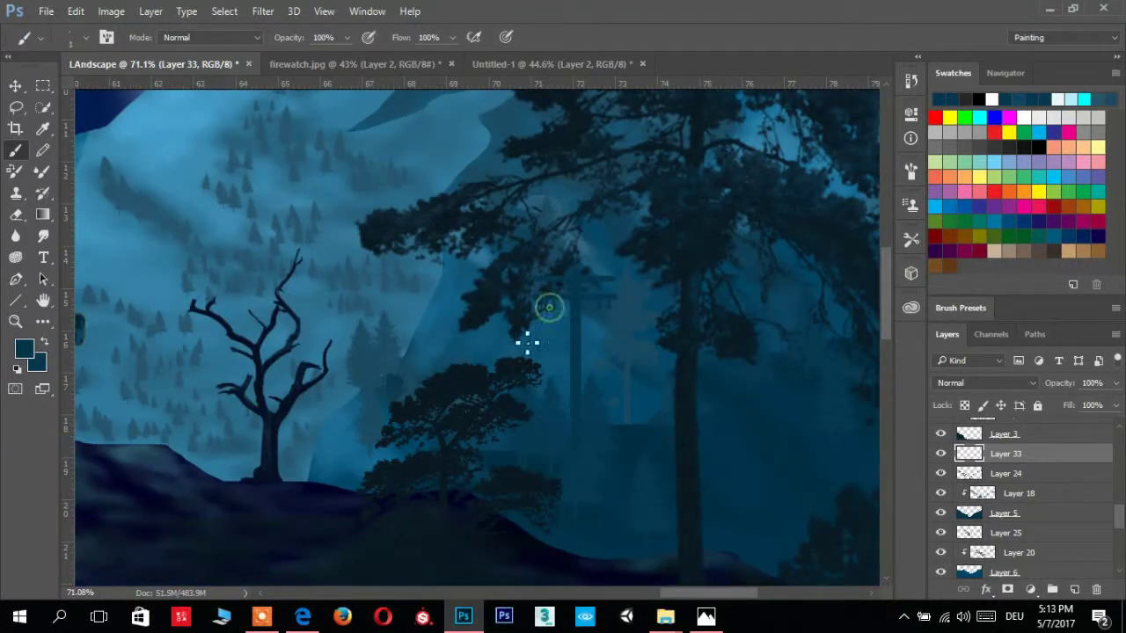
scroll(557, 285, "right", 5)
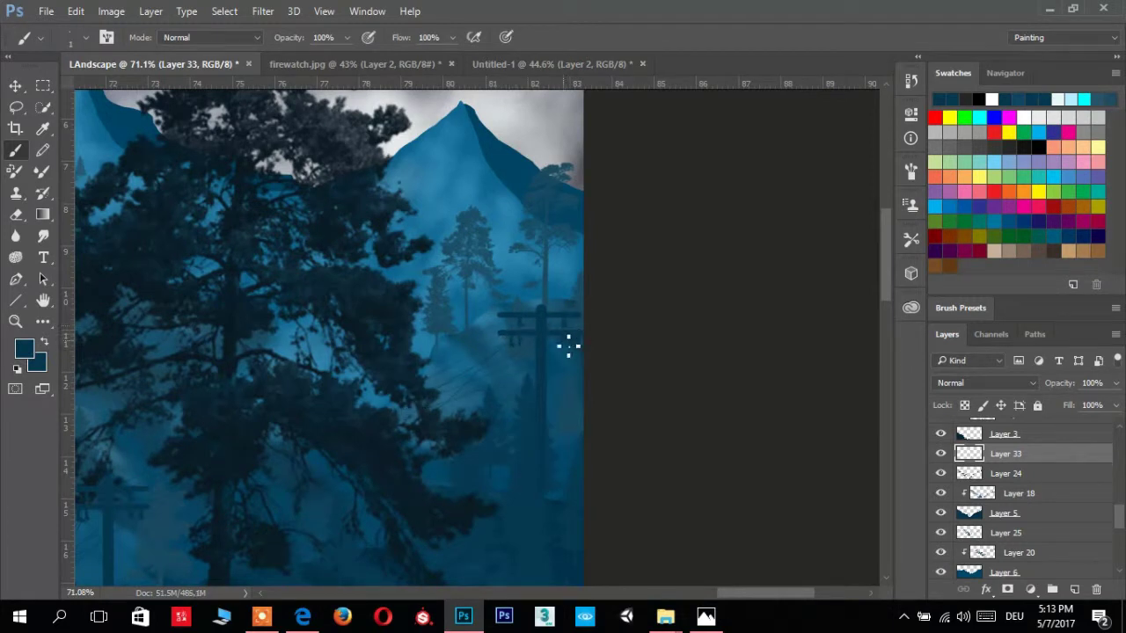
scroll(621, 297, "down", 10)
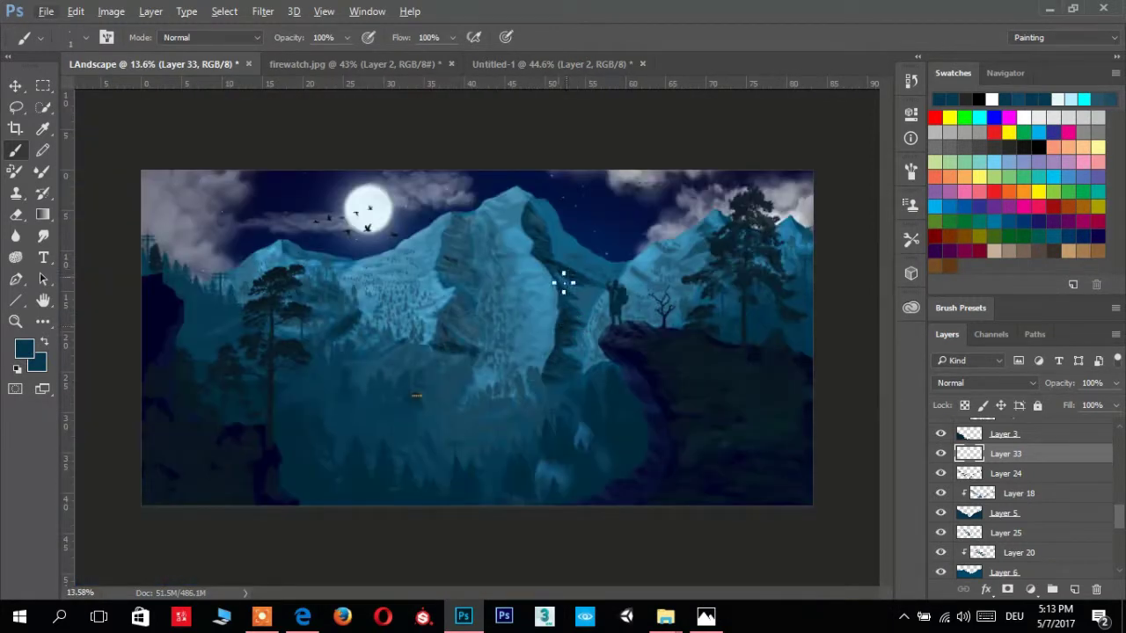
Add a Vibrance adjustment layer and tune its vibrance and saturation, comparing it on and off
left_click(1031, 589)
left_click(994, 378)
left_click_drag(751, 175, 876, 172)
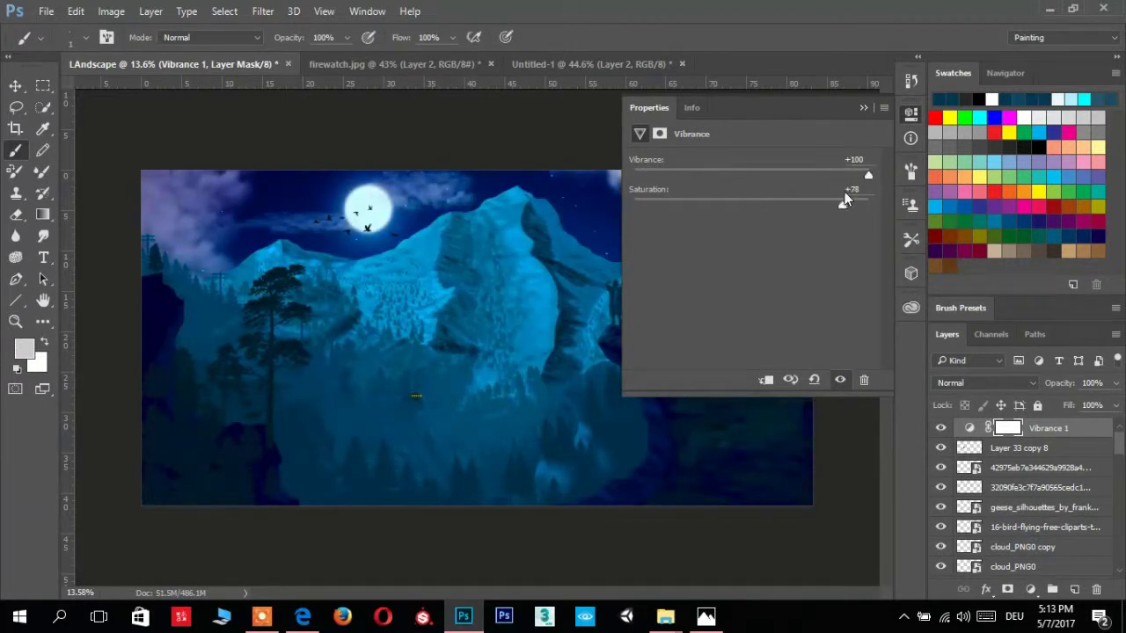
left_click(940, 428)
left_click(969, 428)
mouse_move(867, 175)
left_mouse_down()
mouse_move(618, 173)
mouse_move(749, 176)
left_mouse_up()
Add Levels and Curves adjustment layers, bending the curve with a point near the highlights
left_click(1030, 589)
left_click(1007, 319)
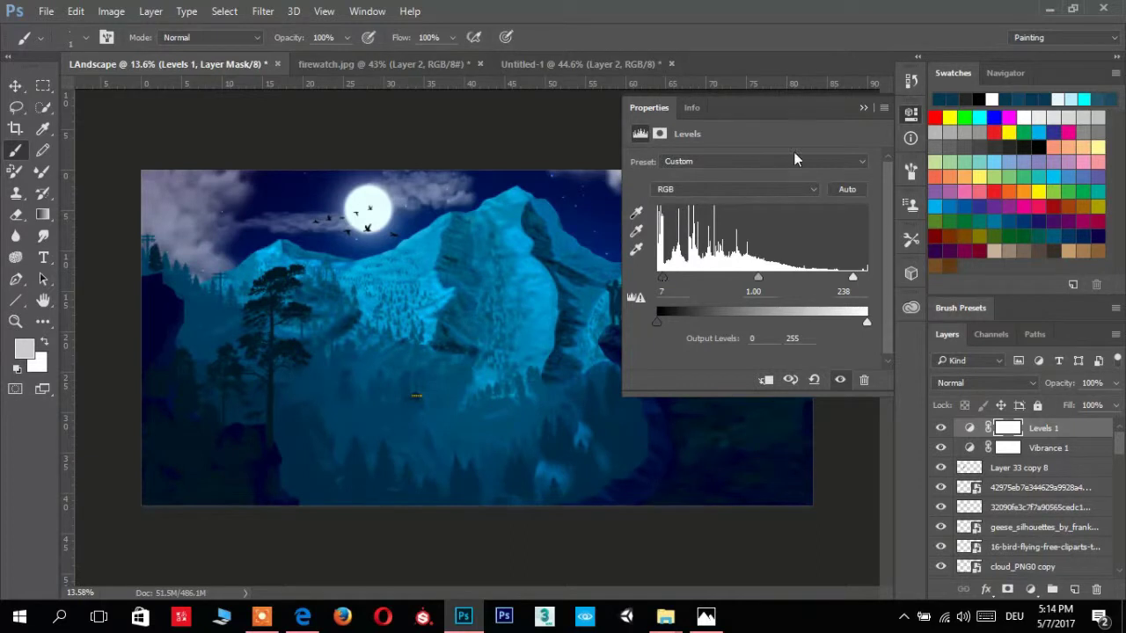
left_click(1031, 589)
left_click(1005, 334)
left_click_drag(723, 274, 728, 279)
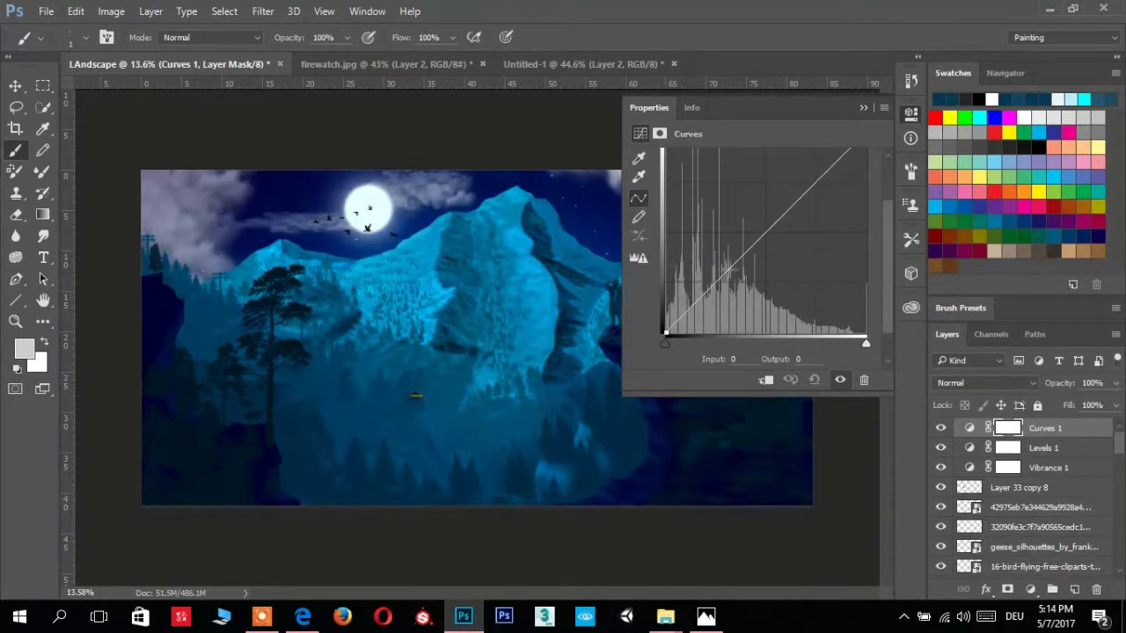
left_click(969, 428)
left_click(803, 198)
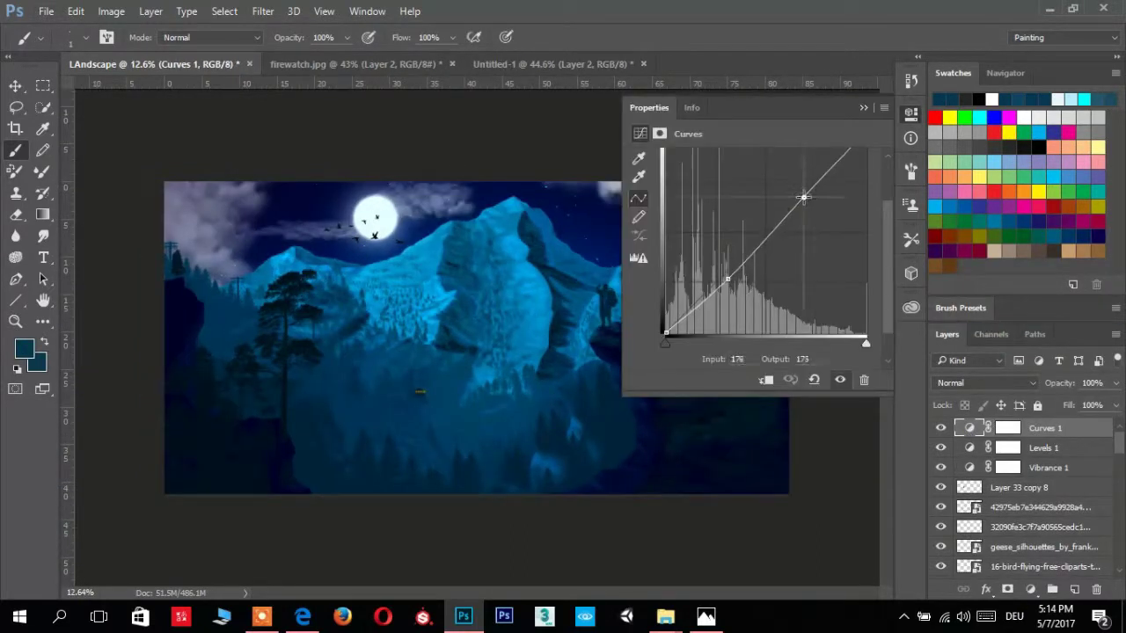
Bring up Save As from the File menu to save the graded image under a new name
scroll(466, 284, "up", 2)
scroll(466, 284, "up", 3)
scroll(470, 289, "down", 4)
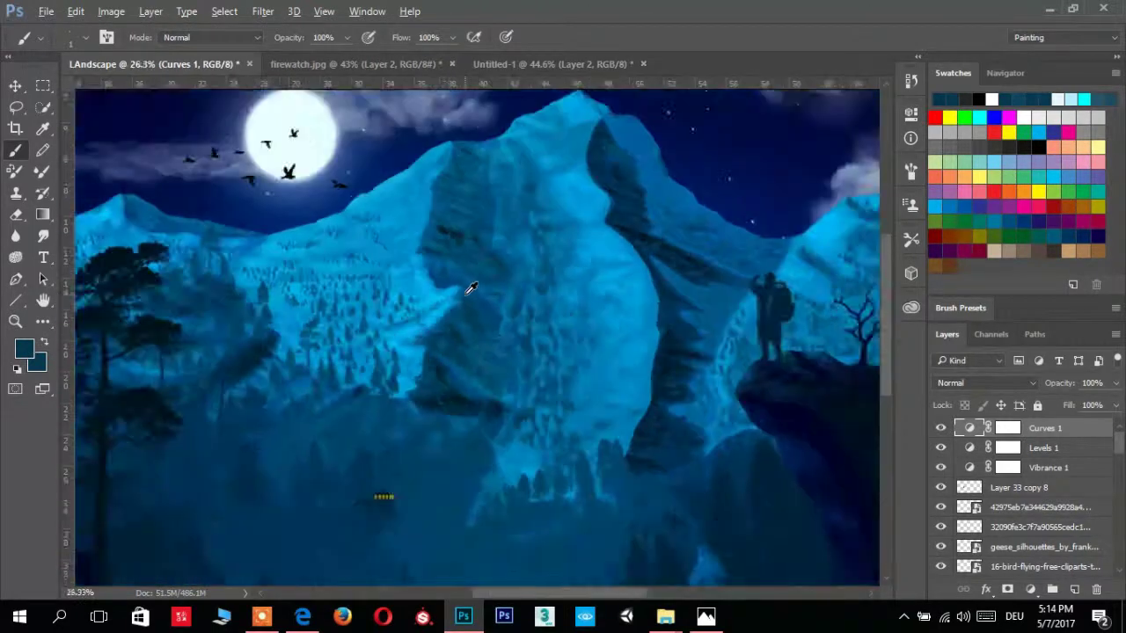
scroll(471, 290, "down", 1)
left_click(45, 11)
left_click(98, 193)
Save to the Desktop as a JPEG named 'Landscape_a', accepting the JPEG quality options
left_click(90, 201)
double_click(231, 404)
type("Landscape_a")
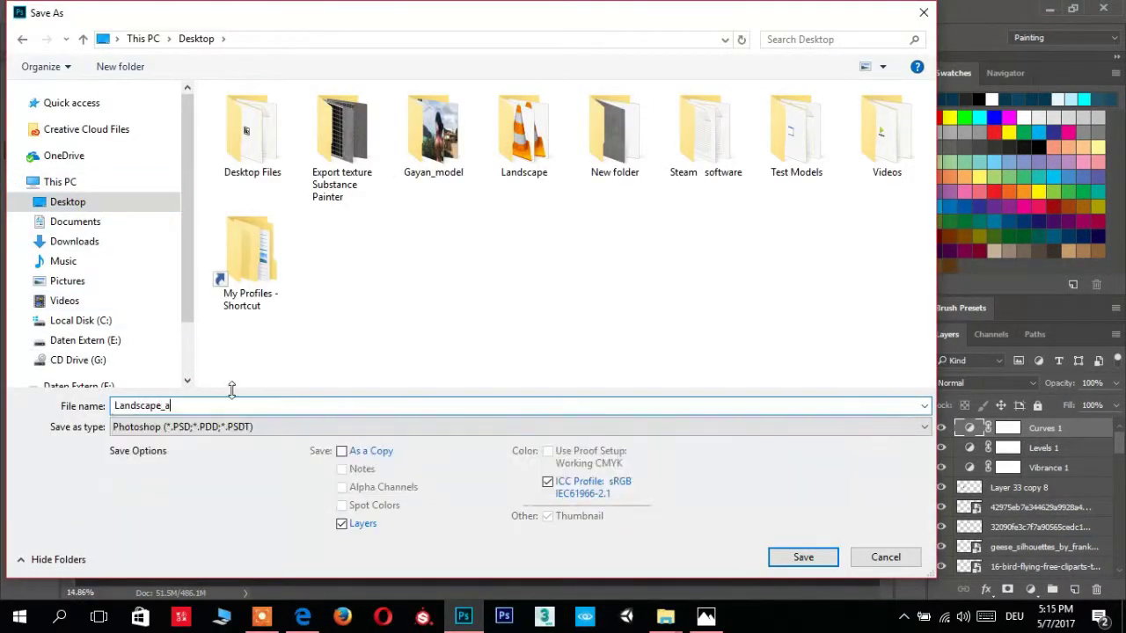
left_click(231, 426)
left_click(163, 261)
left_click(800, 557)
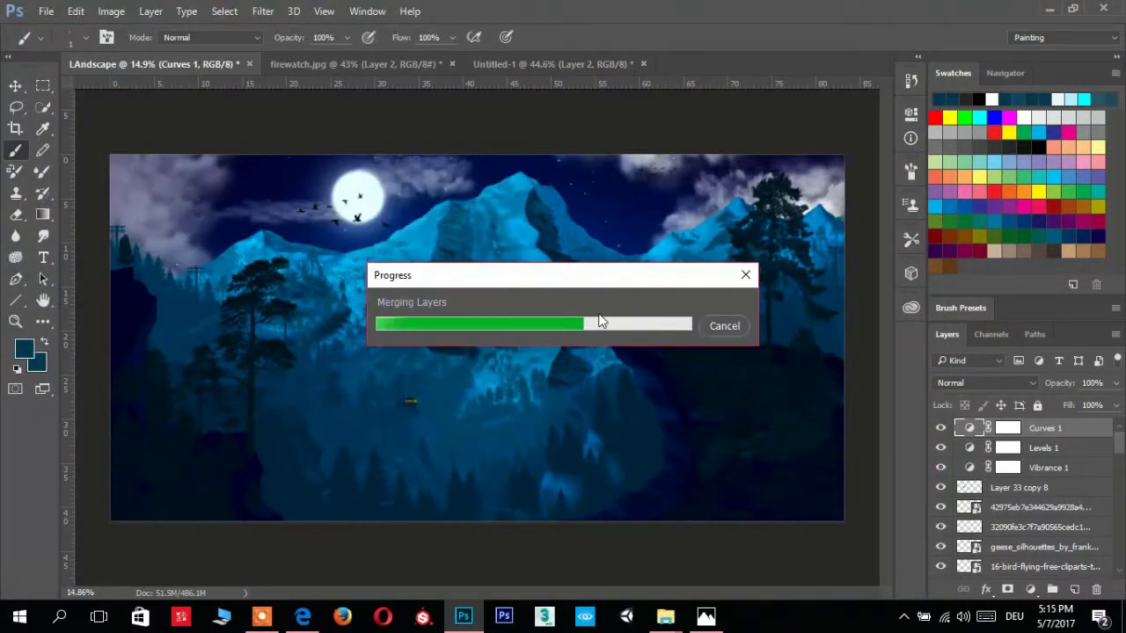
left_click(661, 150)
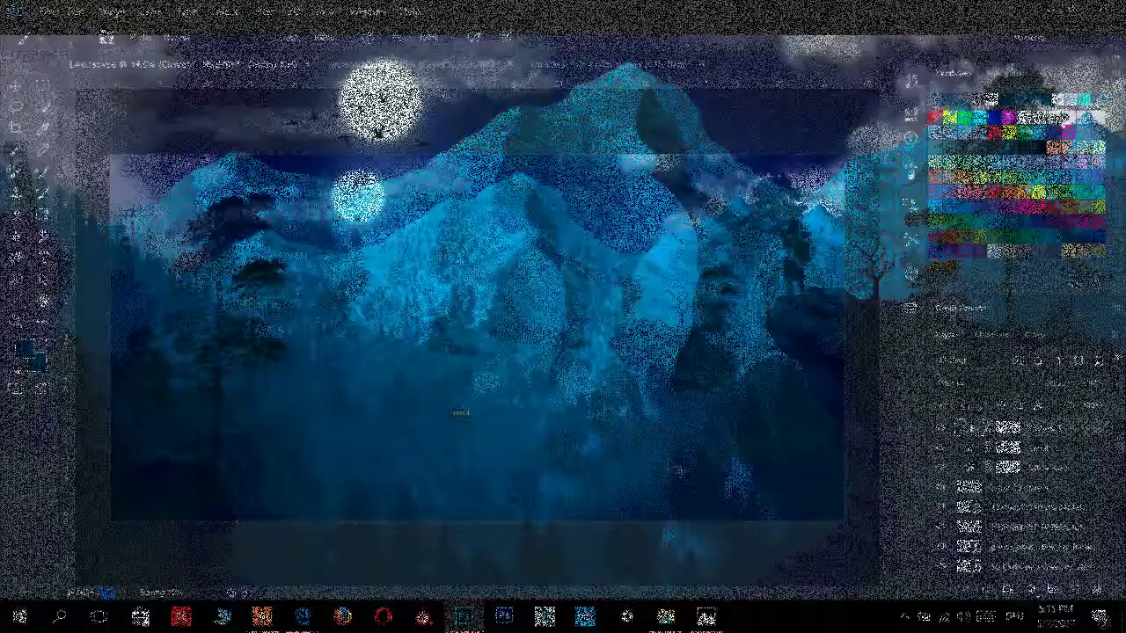